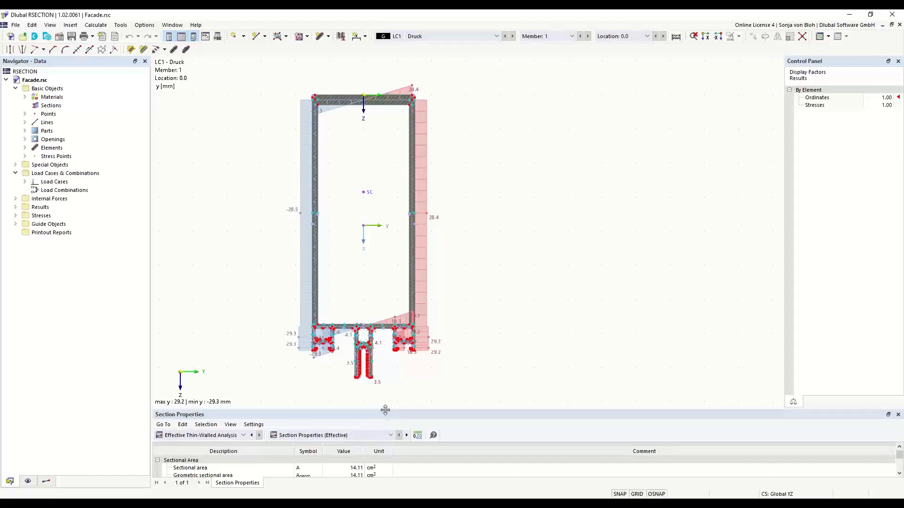
Step: Enlarge the Section Properties table, then cycle through the Navigator's Display, Results and Data views
drag(385, 410, 398, 358)
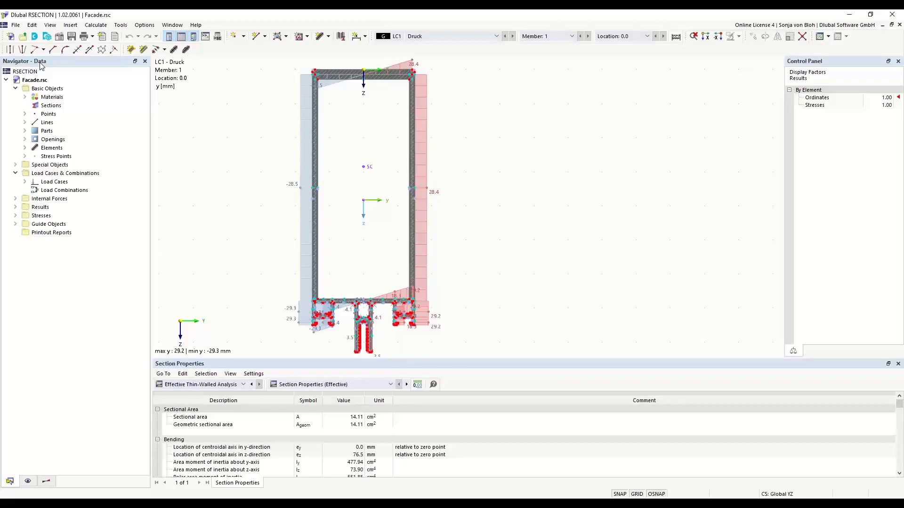
click(28, 482)
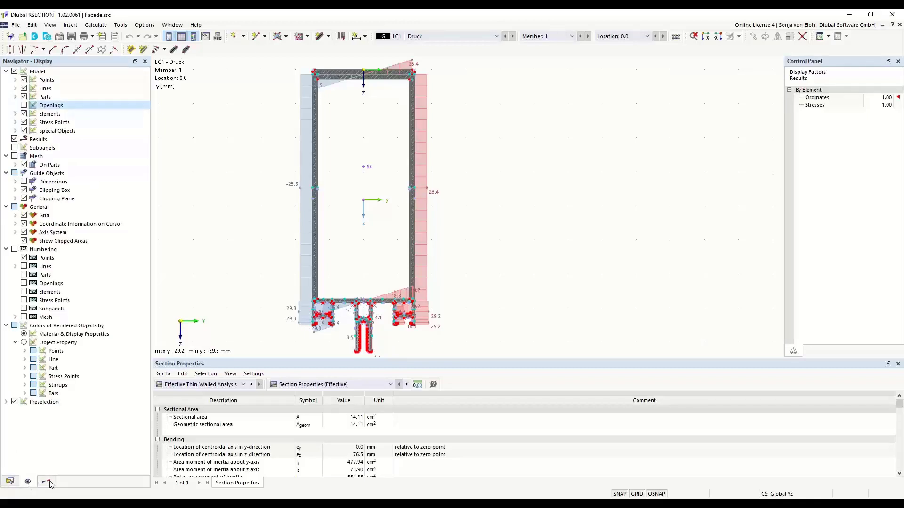
click(47, 482)
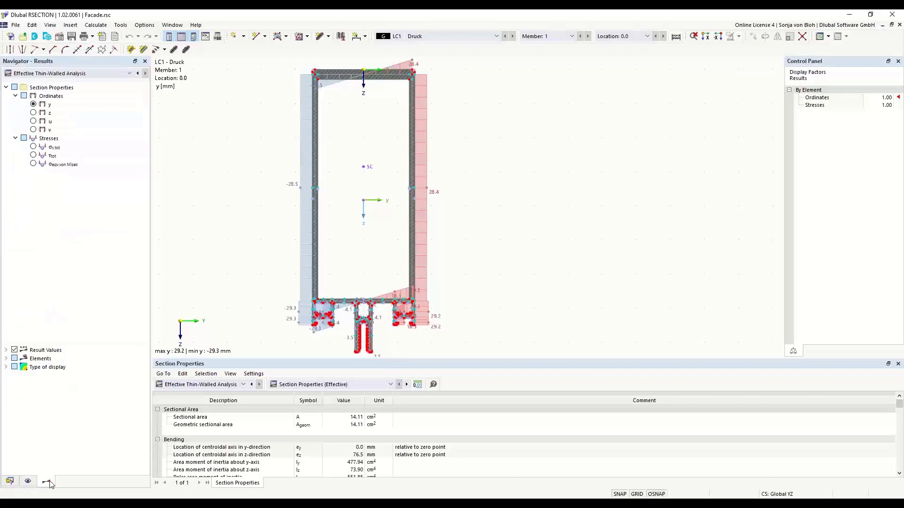
click(10, 481)
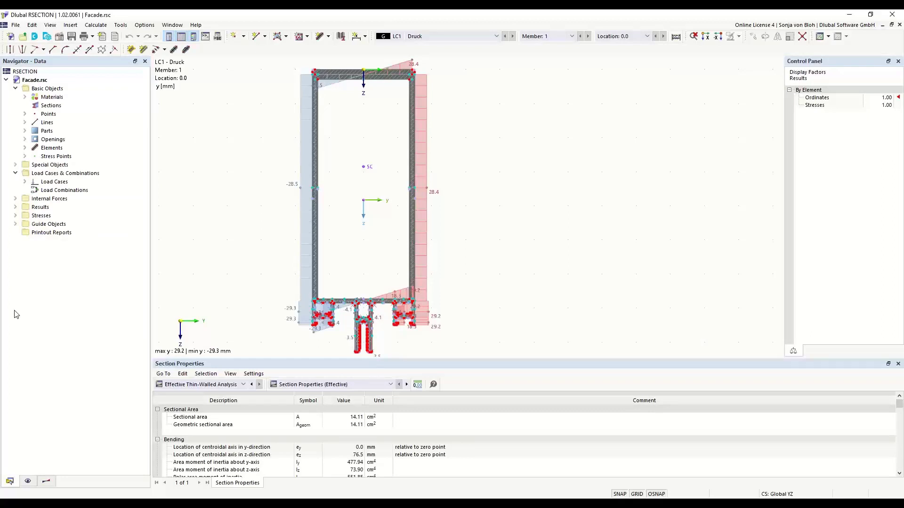
Step: Expand Points in the Data tree, inspect point 3 (Y −30.0 mm, Z 150.0 mm), and check the Points actions
click(24, 115)
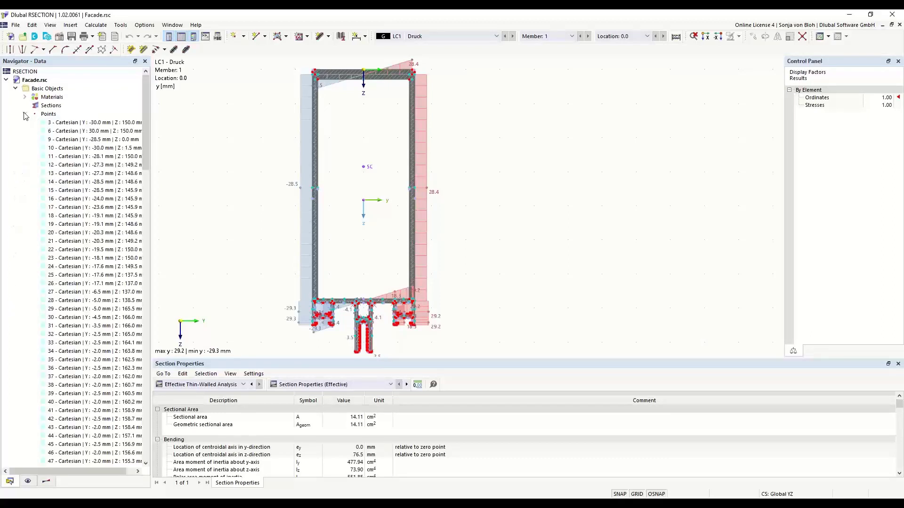
double_click(74, 124)
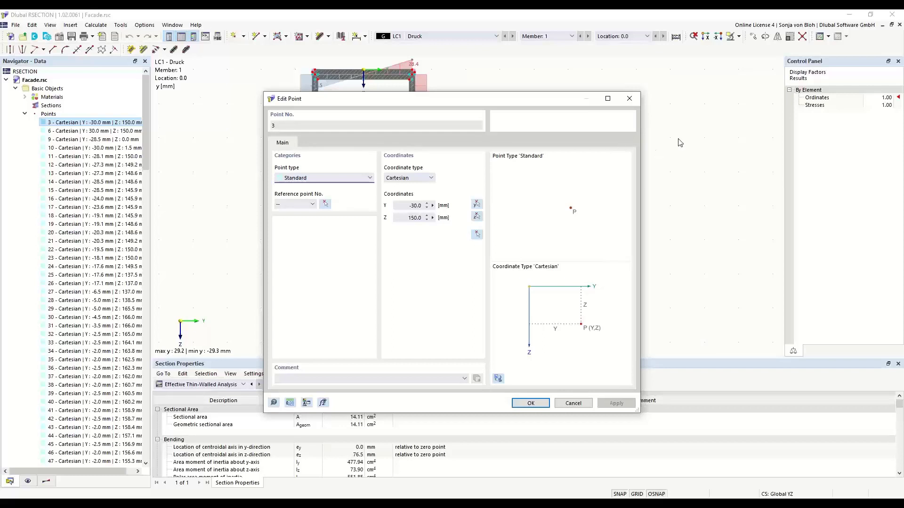
click(629, 98)
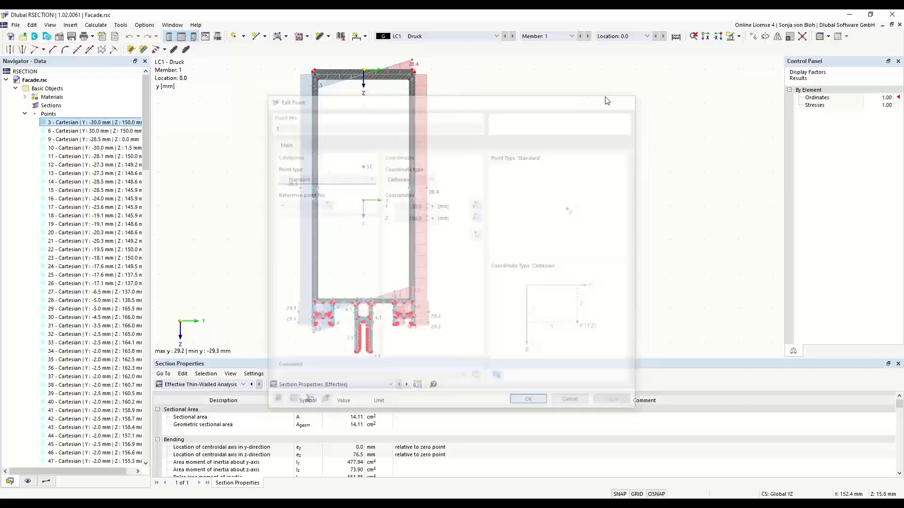
right_click(49, 115)
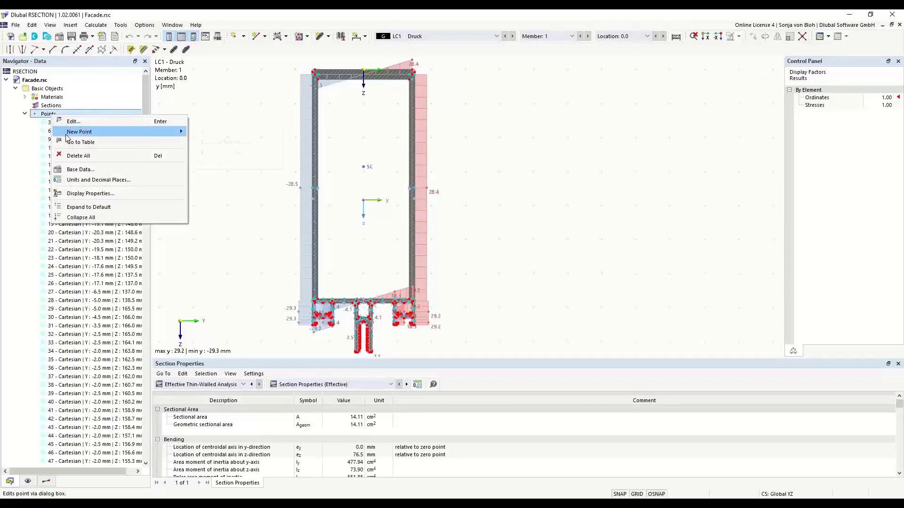
mouse_move(68, 134)
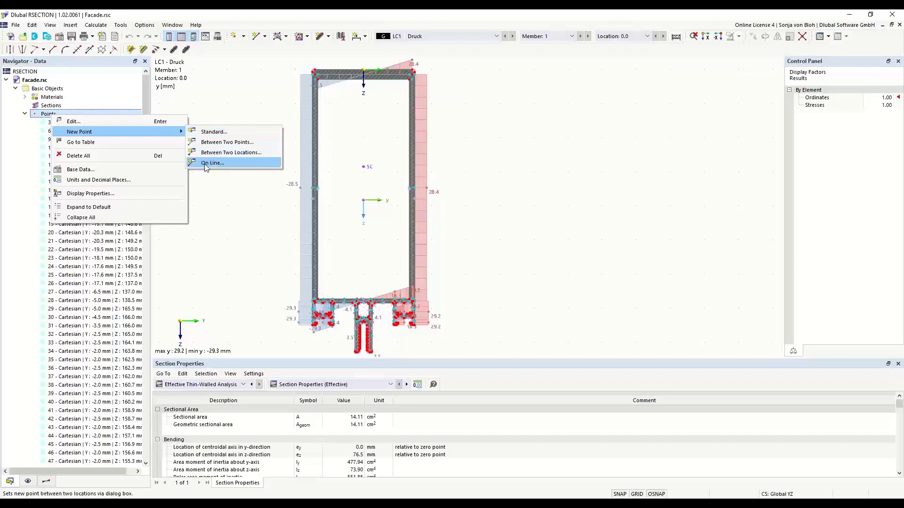
click(241, 240)
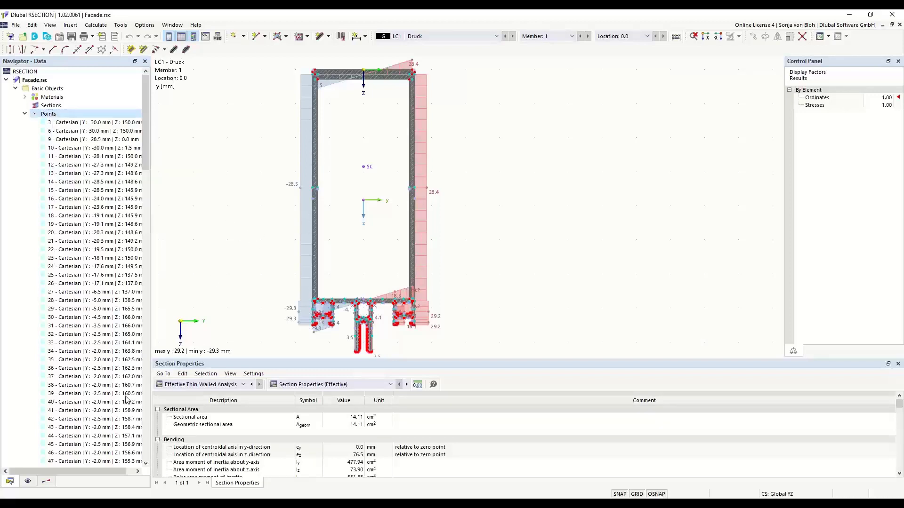
Step: Hide and re-show the point markers under Model > Points, then bring up the Results display options
click(28, 481)
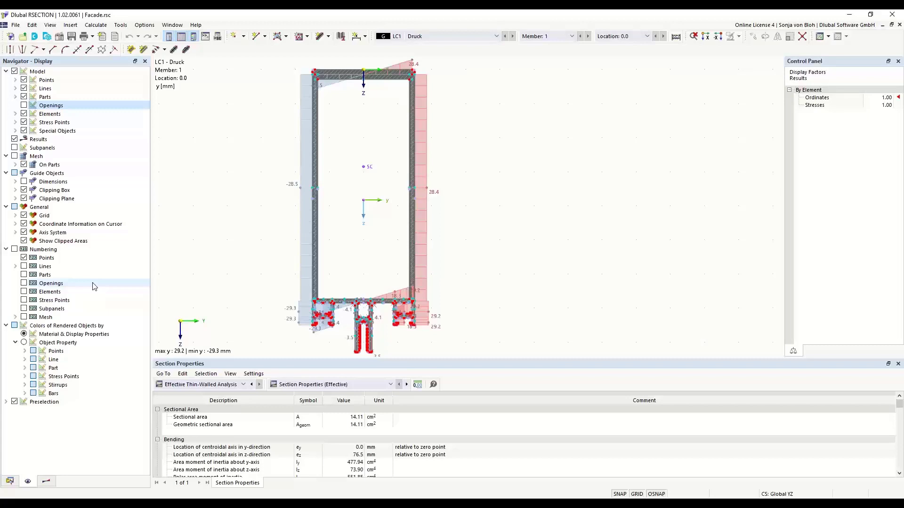
click(25, 80)
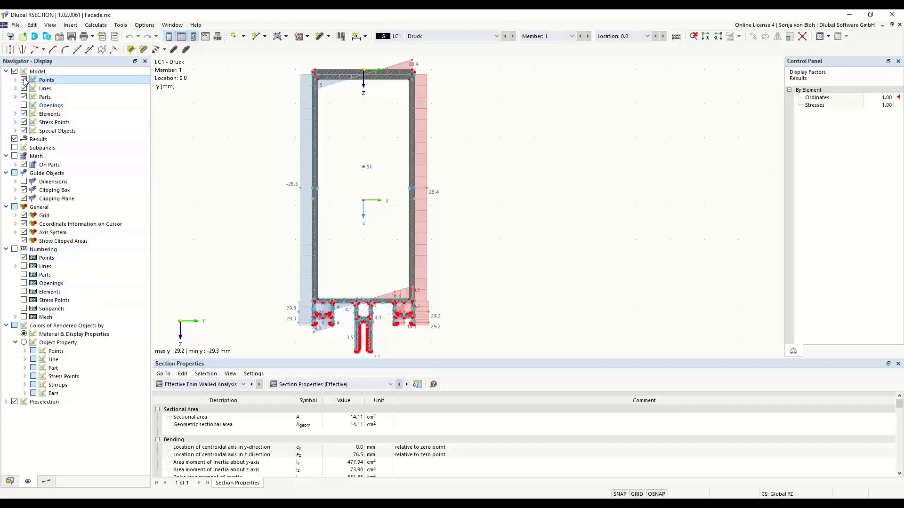
click(24, 80)
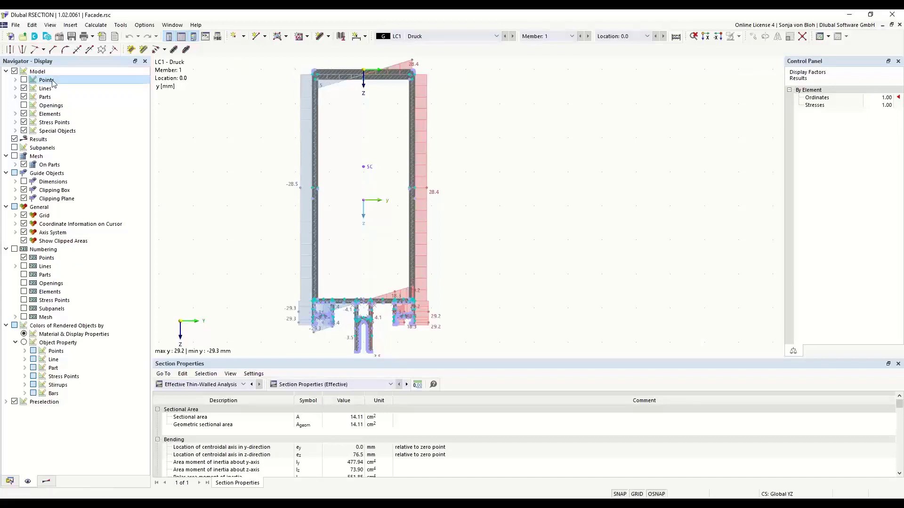
click(24, 80)
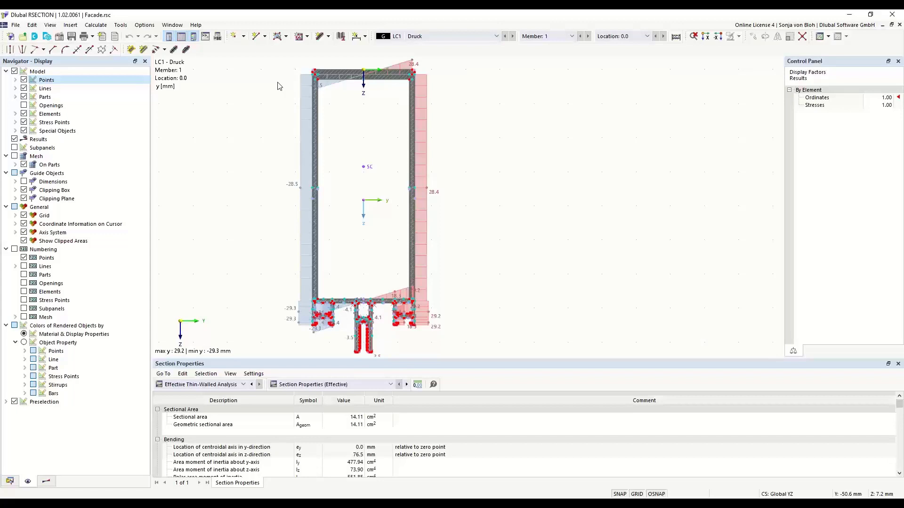
click(47, 482)
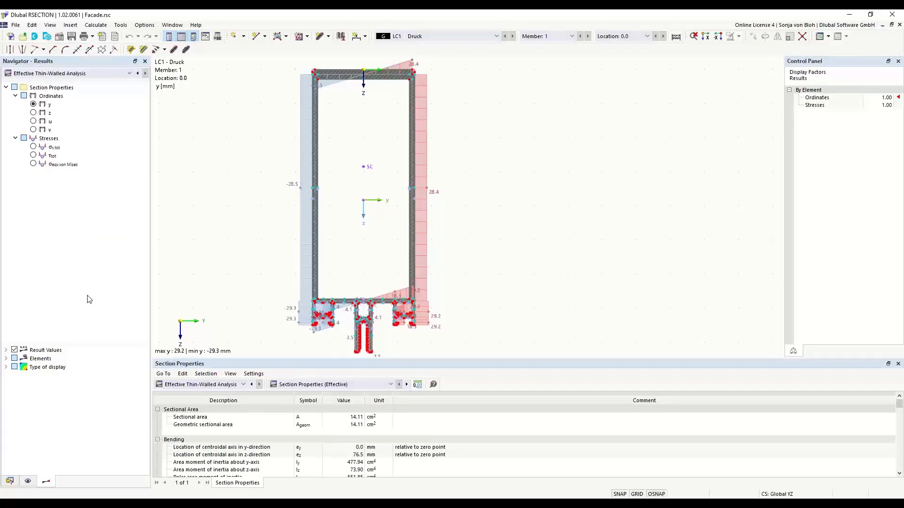
click(33, 147)
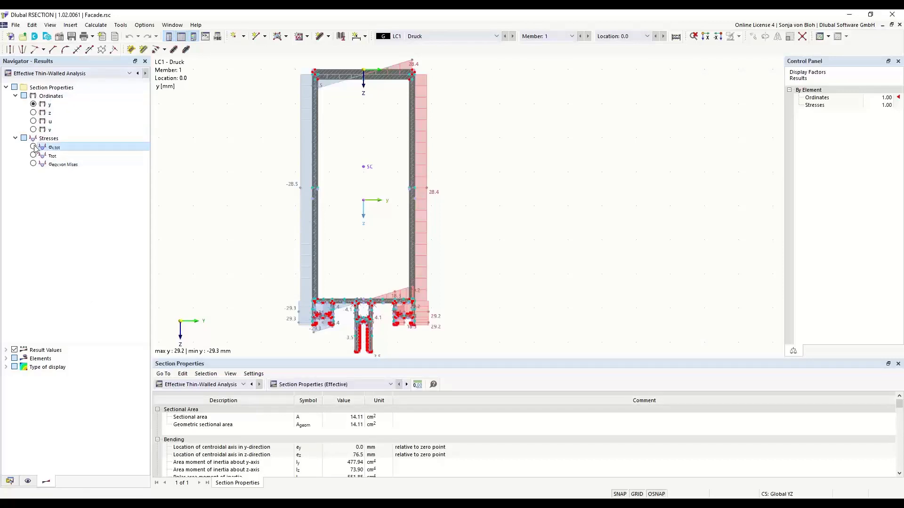
click(33, 104)
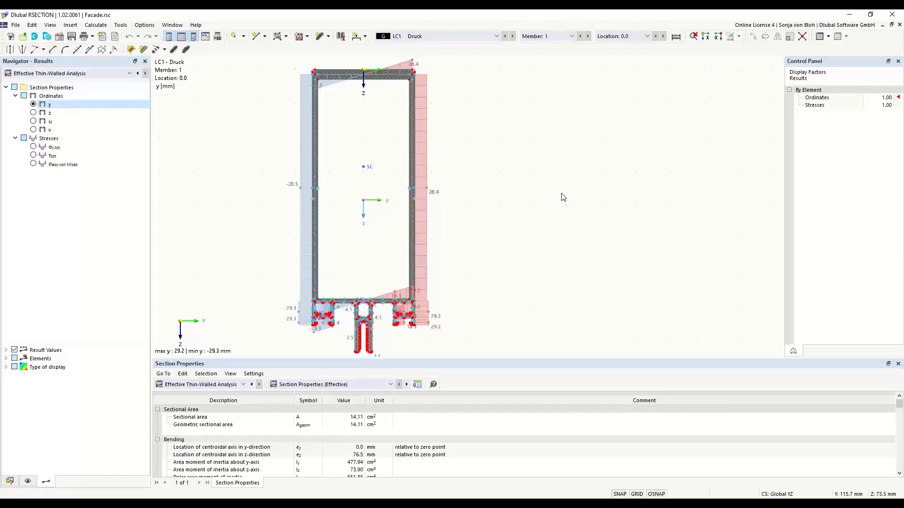
middle_drag(509, 182, 539, 182)
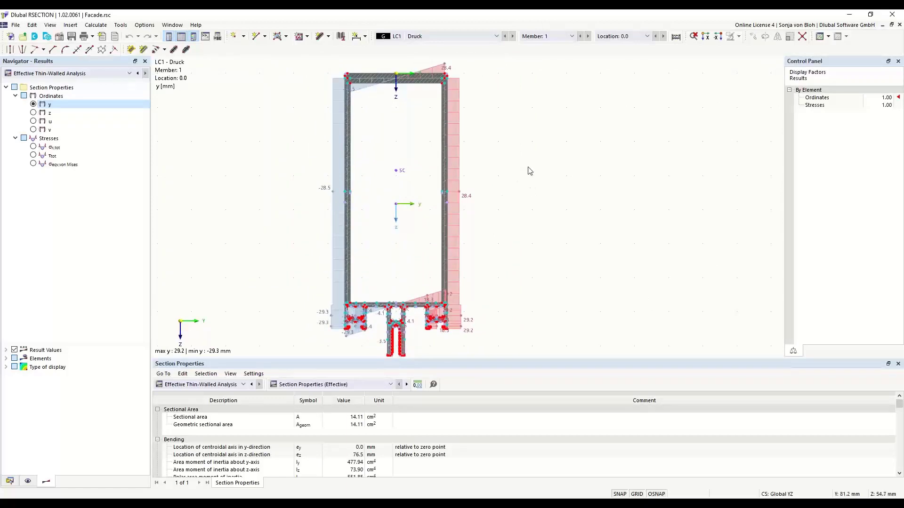
scroll(479, 129, up, 3)
middle_drag(527, 147, 526, 174)
scroll(548, 172, up, 1)
scroll(549, 174, up, 2)
scroll(547, 174, down, 5)
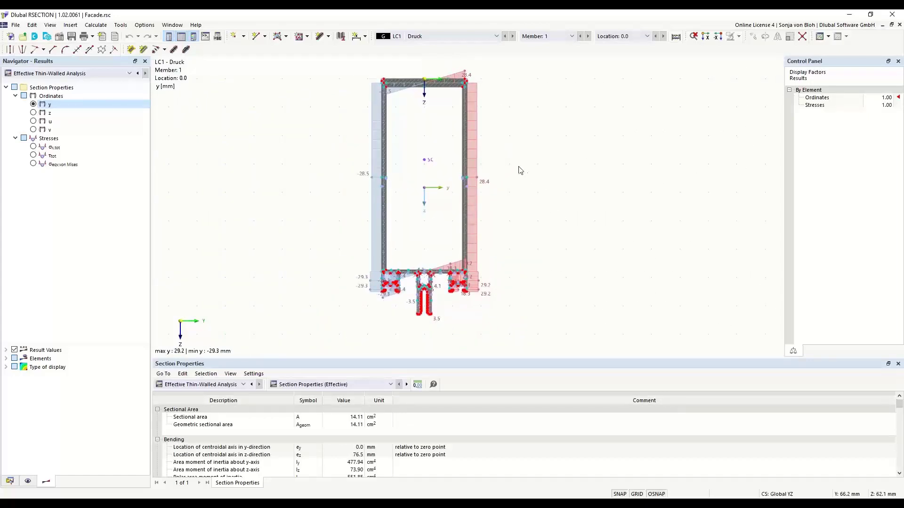
right_click(522, 133)
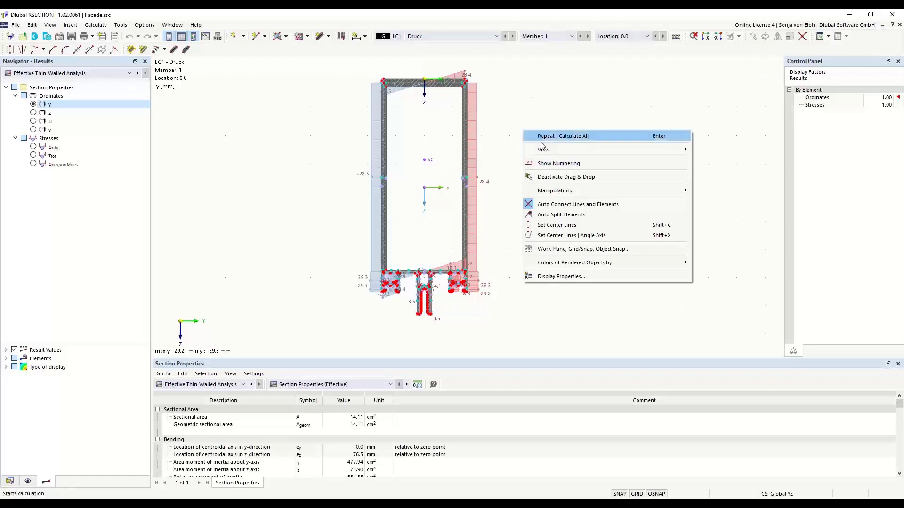
click(522, 91)
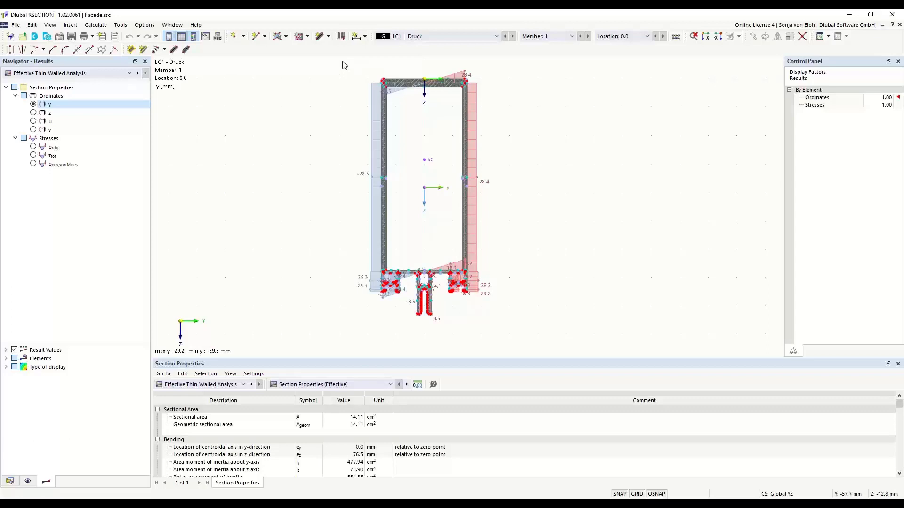
drag(344, 59, 535, 128)
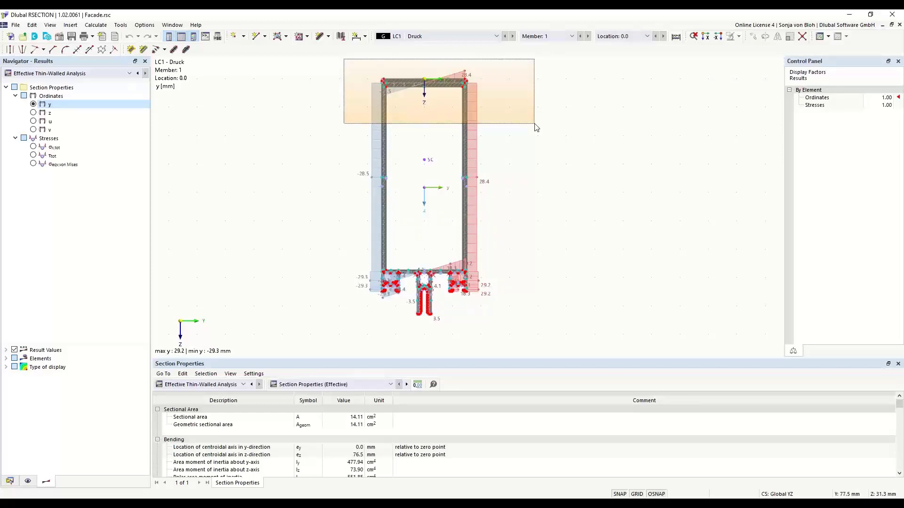
drag(535, 128, 534, 128)
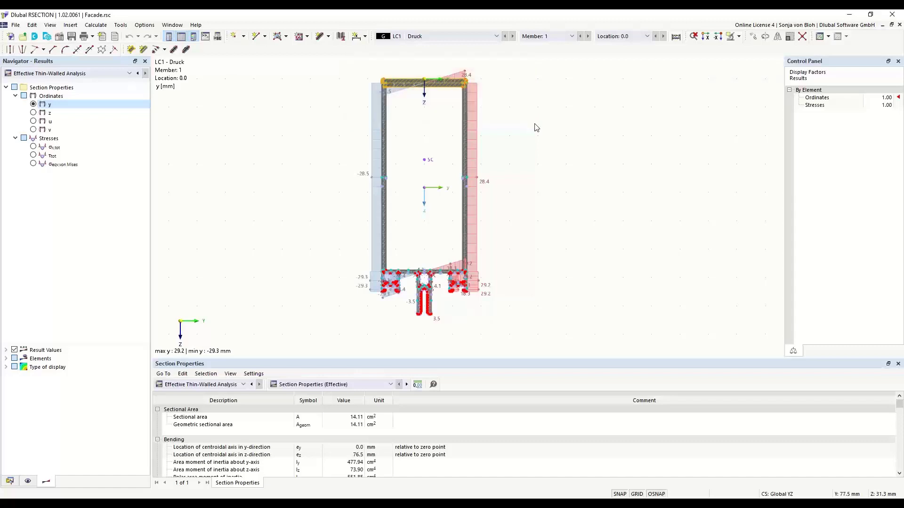
scroll(432, 106, up, 4)
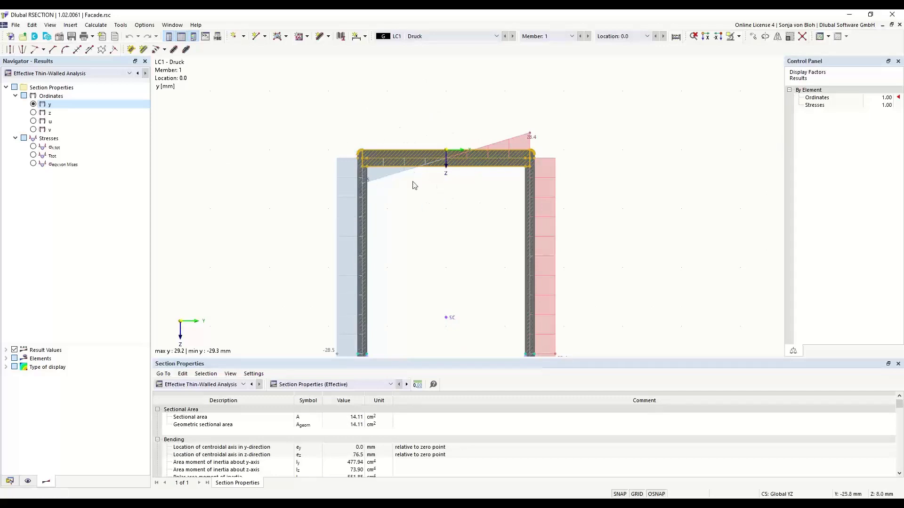
scroll(412, 131, down, 1)
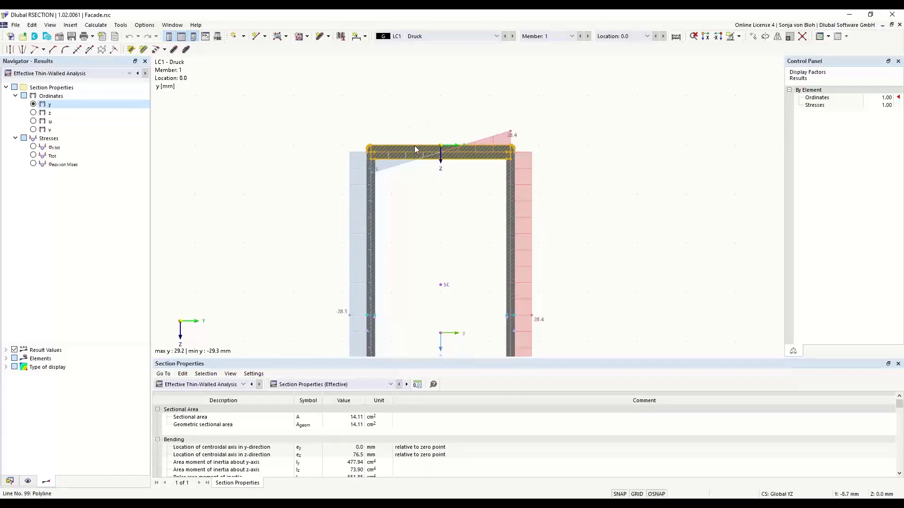
scroll(401, 86, down, 1)
scroll(400, 87, down, 2)
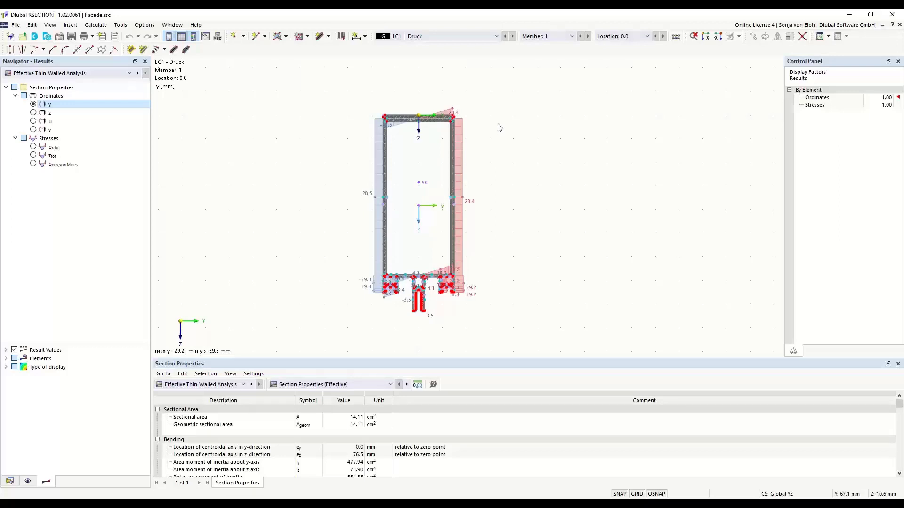
drag(503, 103, 314, 129)
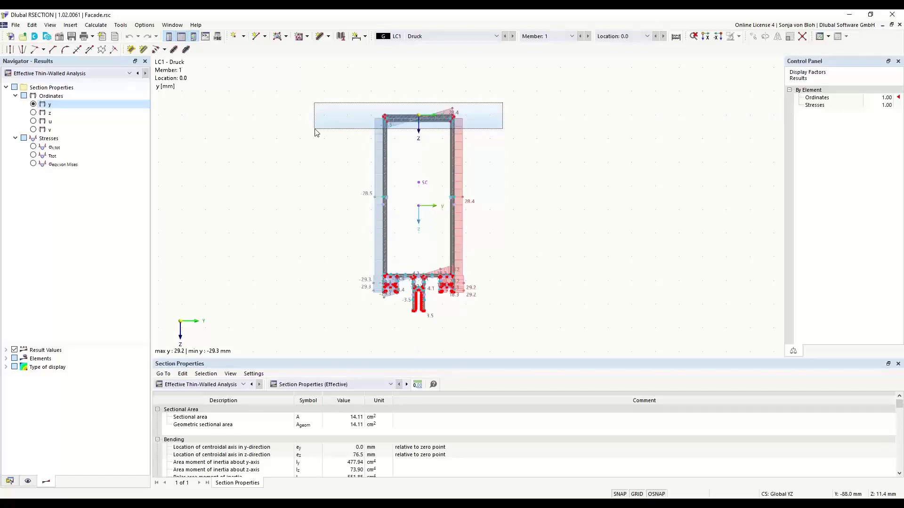
drag(315, 132, 315, 132)
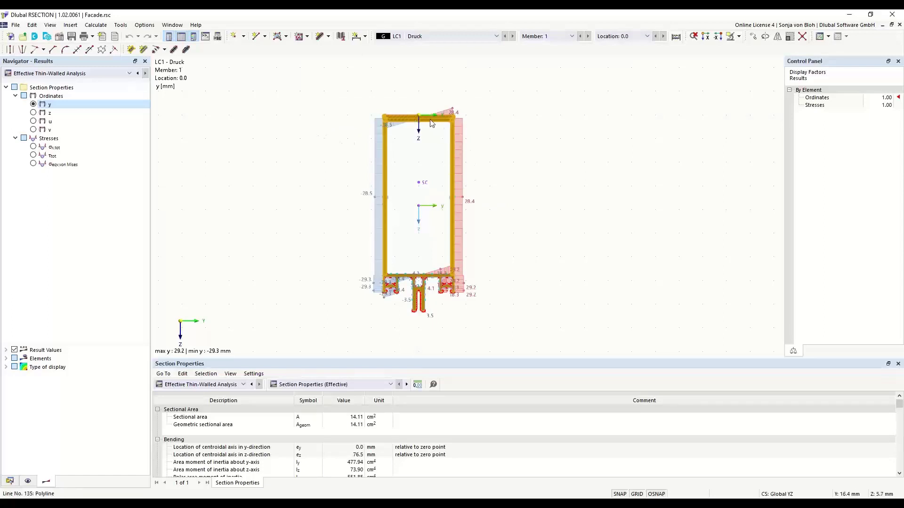
scroll(390, 118, up, 2)
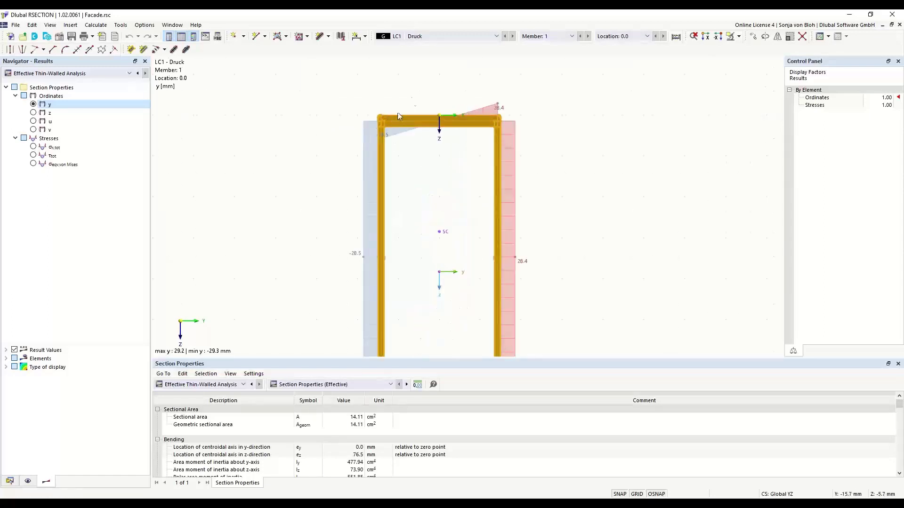
scroll(406, 132, up, 1)
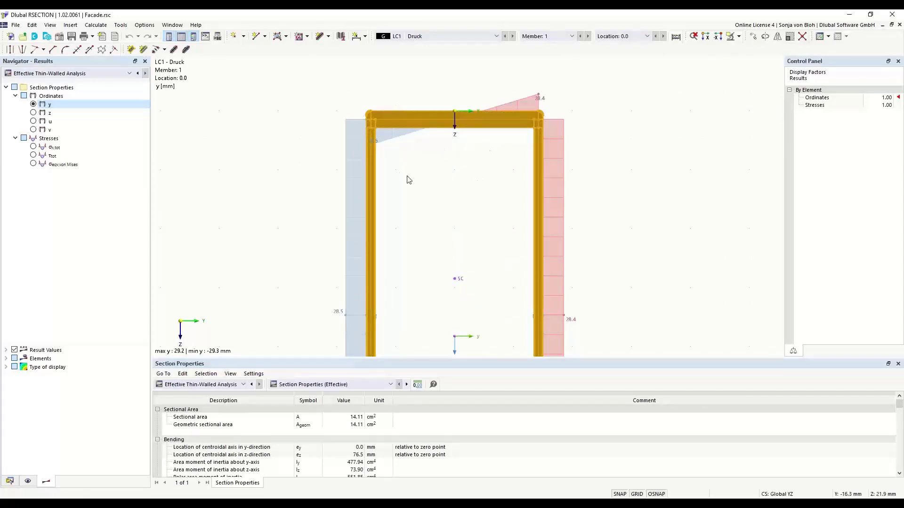
scroll(406, 164, down, 2)
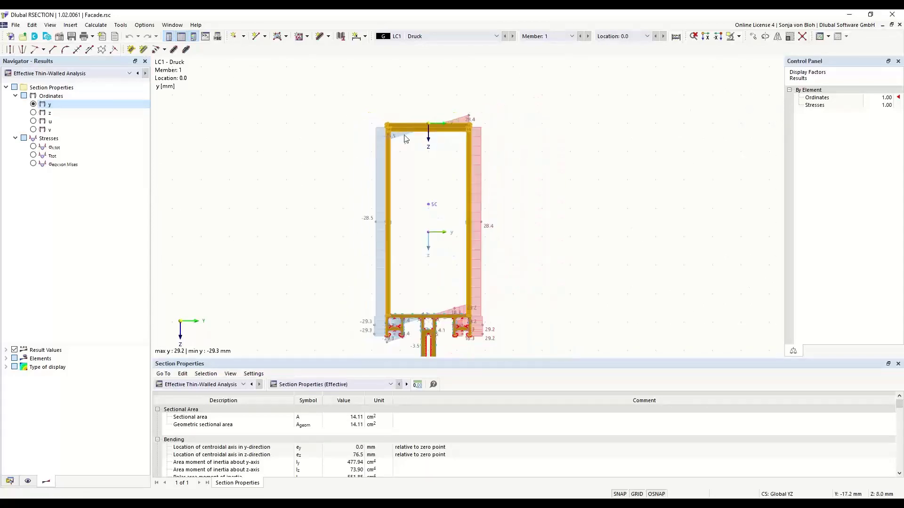
middle_drag(403, 206, 393, 173)
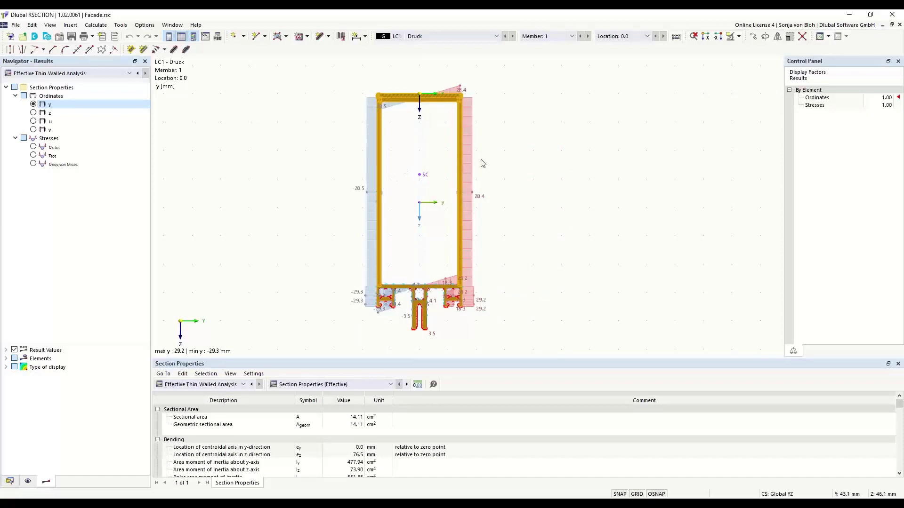
click(535, 116)
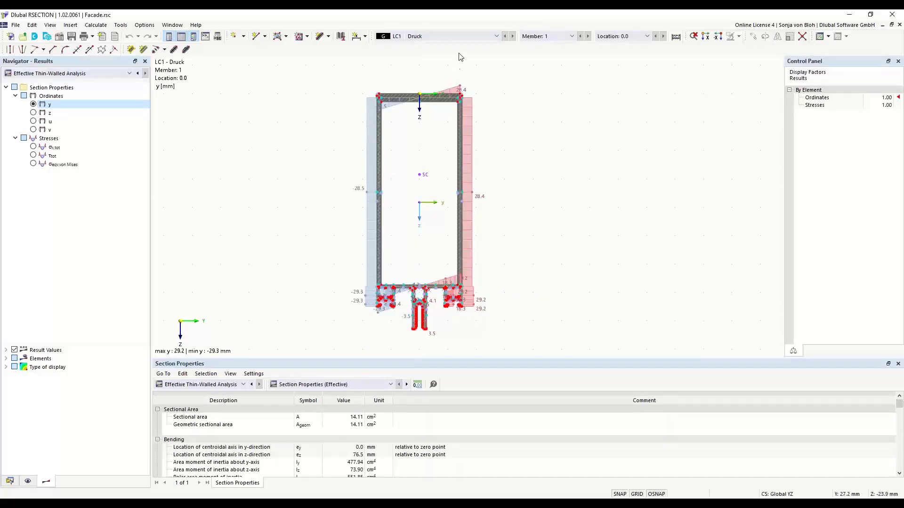
Step: Zoom in on the section's top-right corner and its y-ordinate diagram
scroll(534, 186, up, 3)
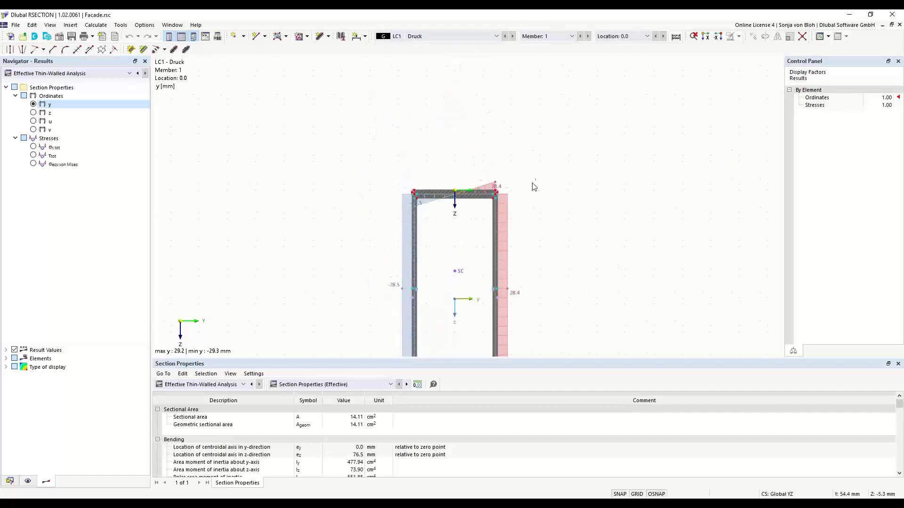
scroll(507, 184, up, 4)
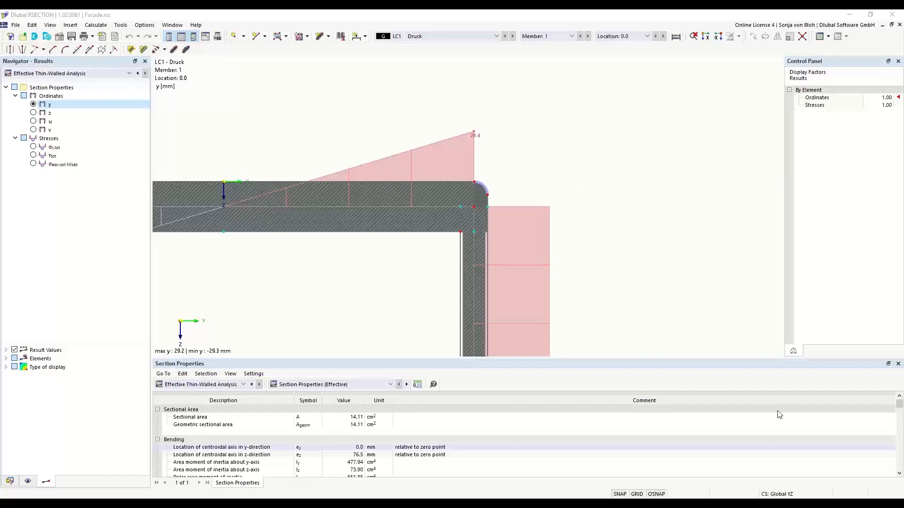
Step: Start new model 'Example 1' with Thin-Walled Analysis and the Effective / Steel / Aluminum section option ticked
click(12, 482)
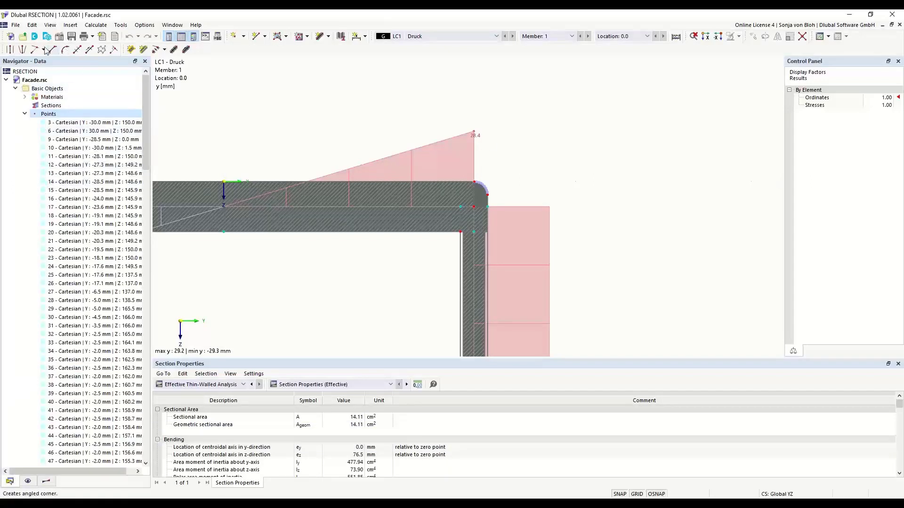
click(10, 37)
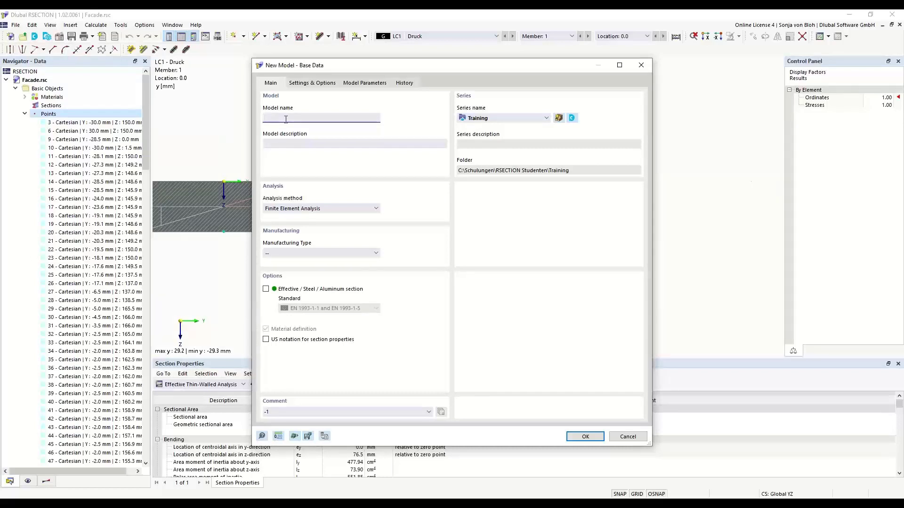
text(Example 1)
click(377, 208)
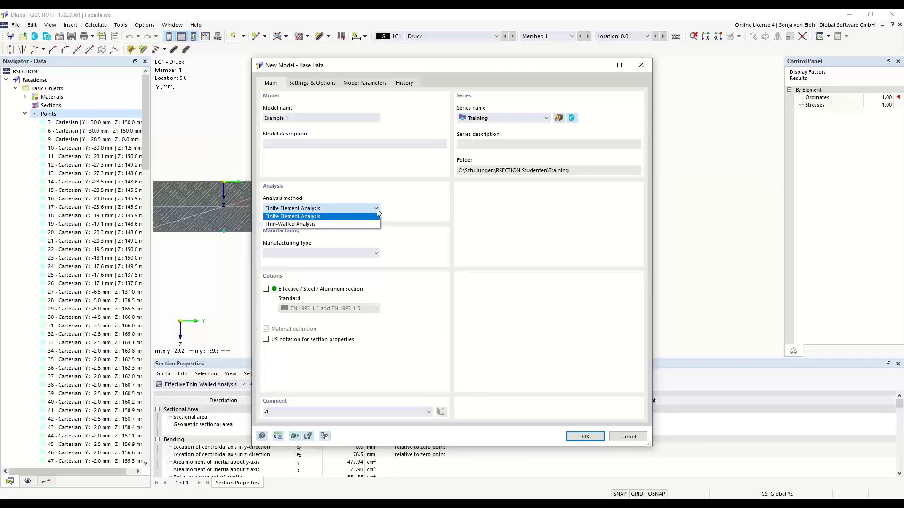
click(328, 224)
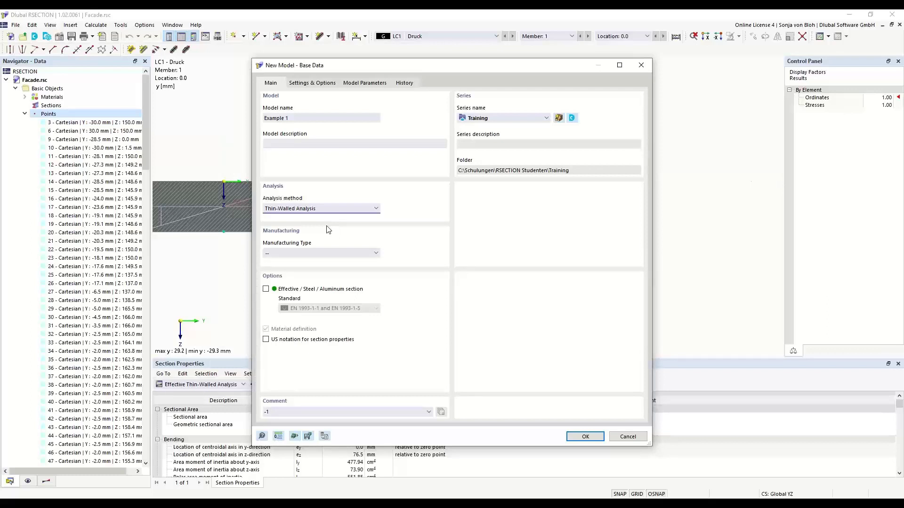
click(266, 290)
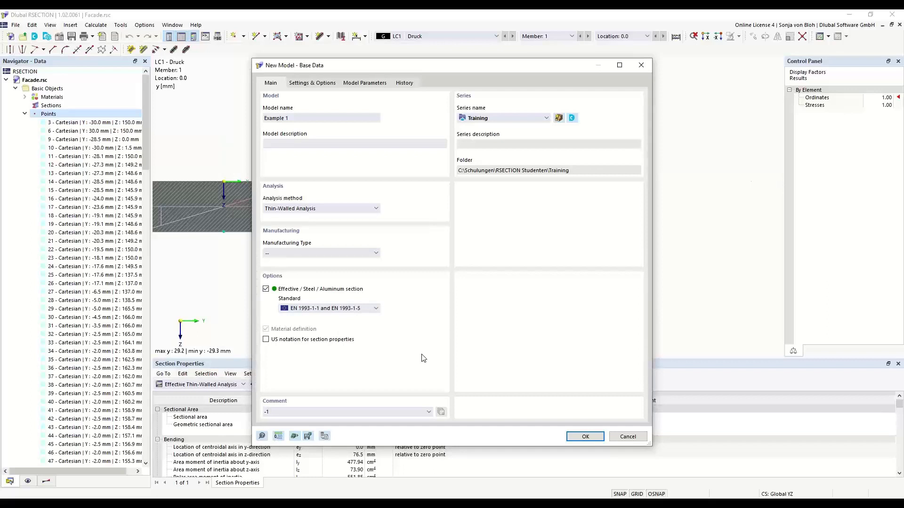
click(377, 309)
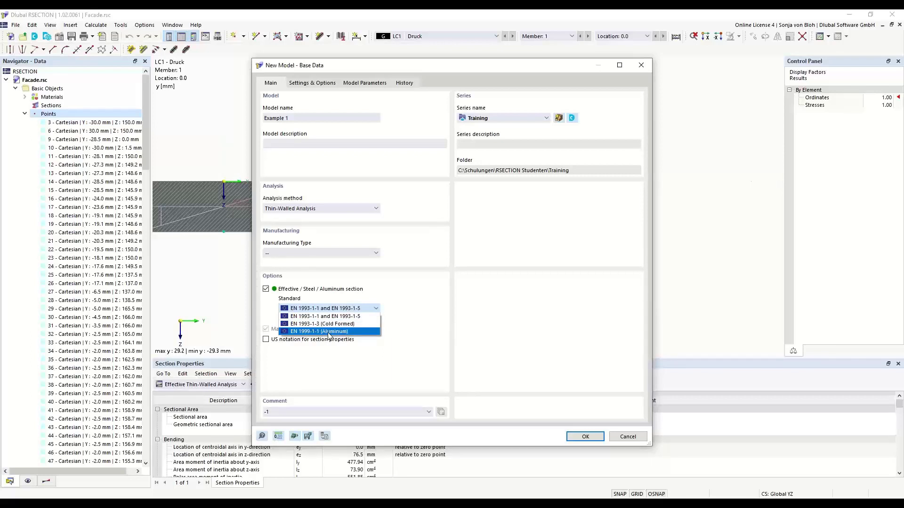
click(323, 316)
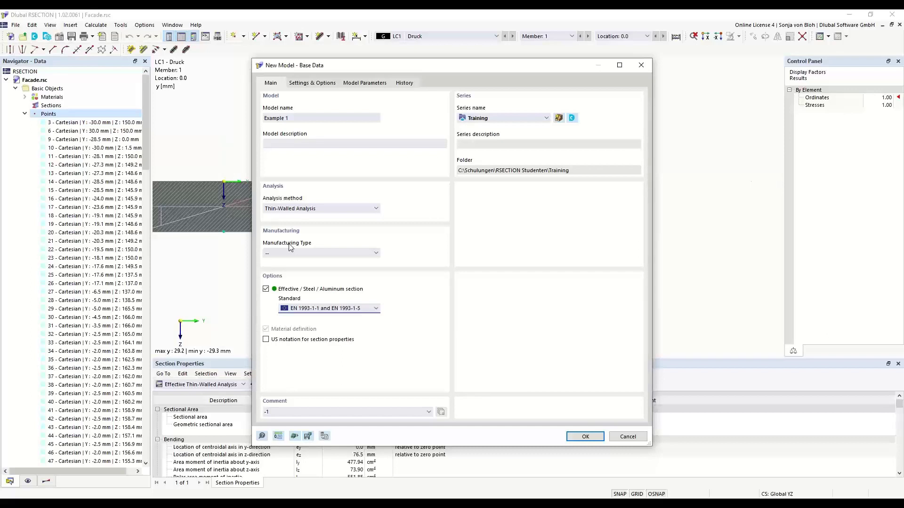
click(376, 253)
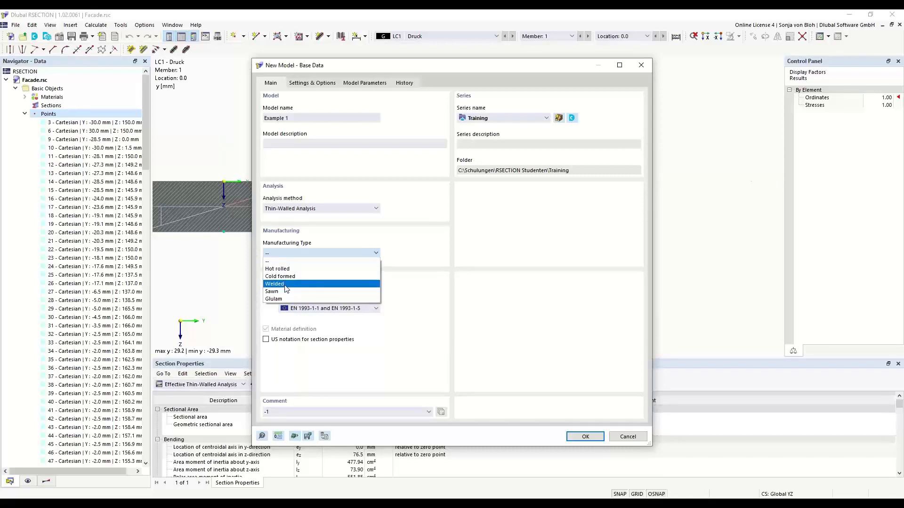
click(370, 234)
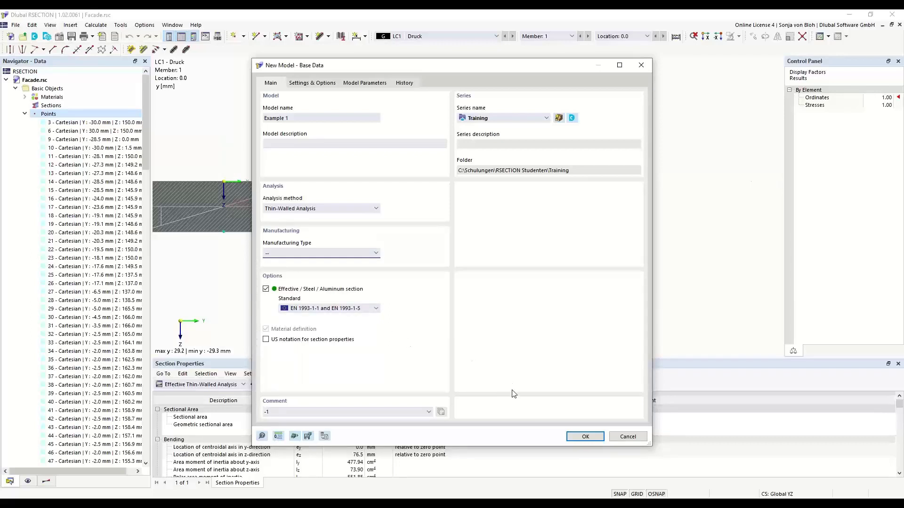
Step: Create the Example 1 model, view the S235 material, and bring up the Materials context menu
click(583, 436)
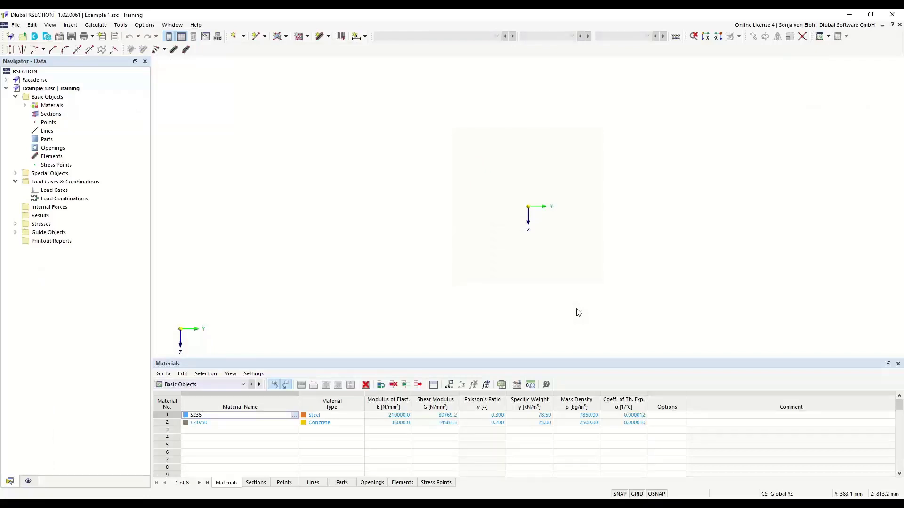
click(25, 105)
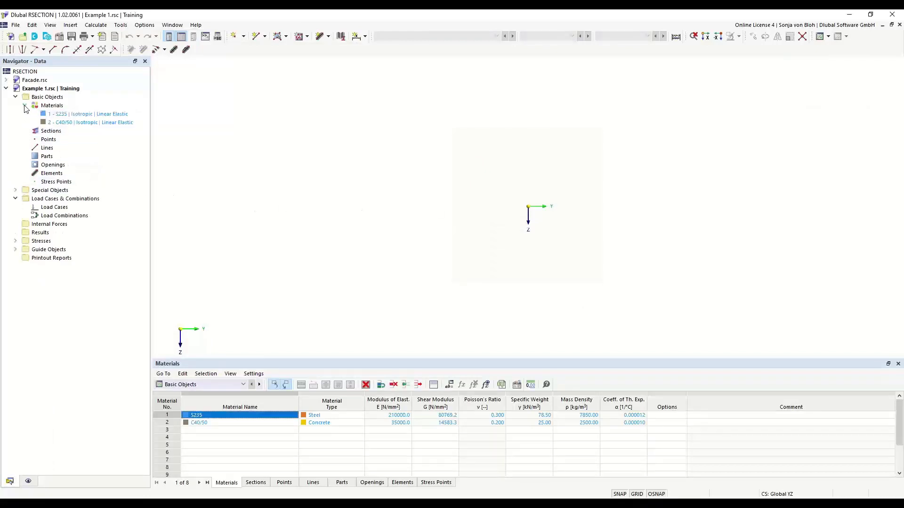
double_click(73, 116)
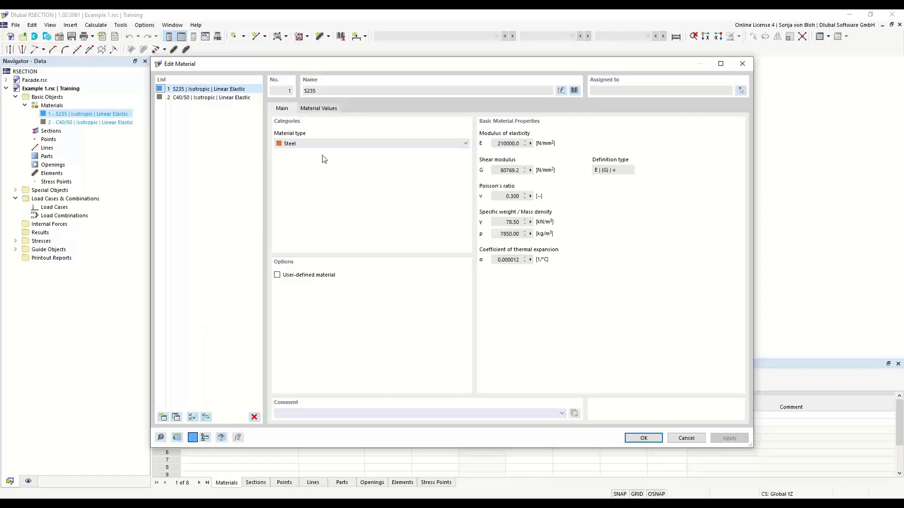
click(742, 64)
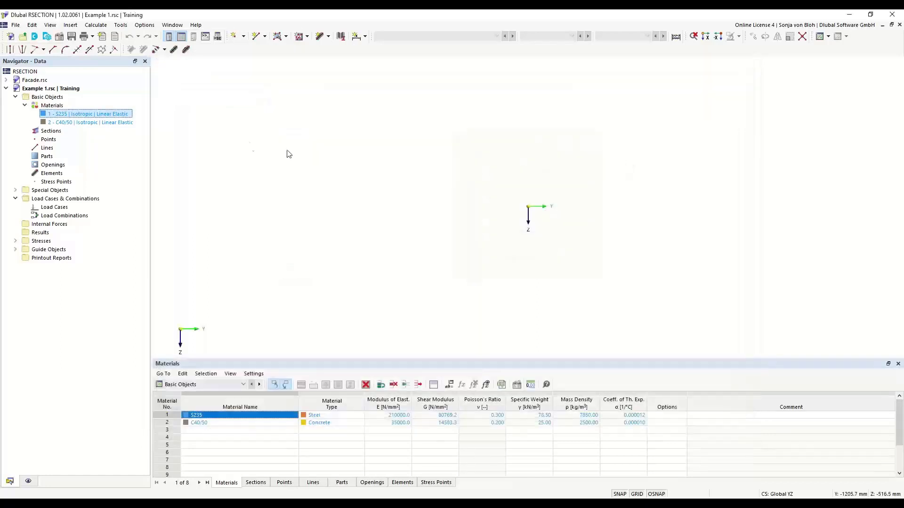
click(55, 108)
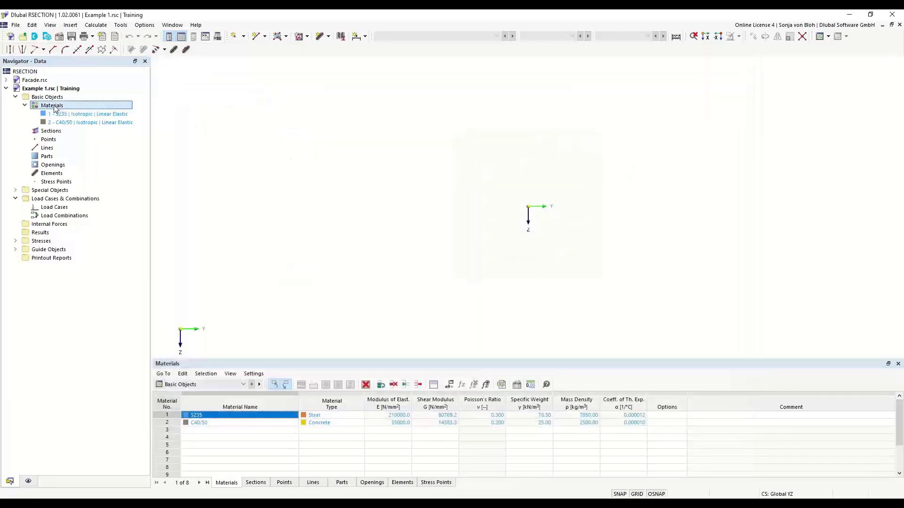
right_click(55, 108)
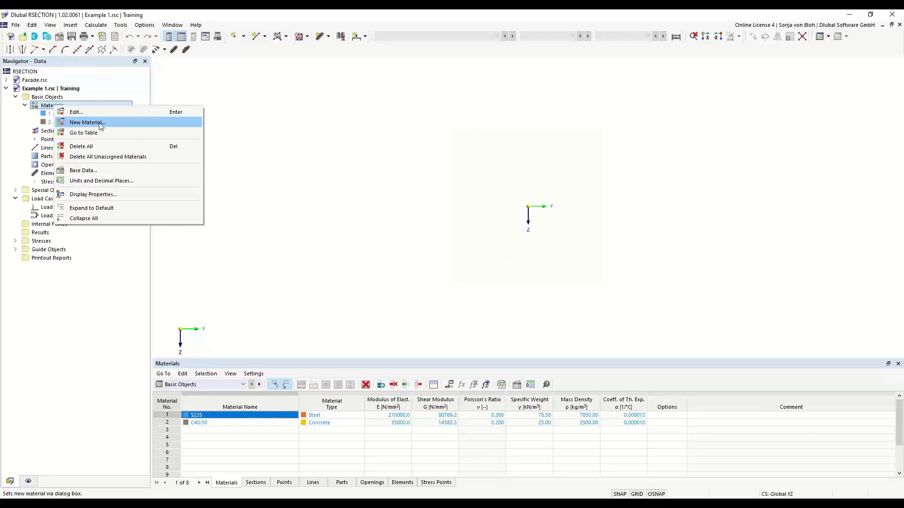
Step: Open material 1 (S235) in the Edit Material dialog
double_click(46, 113)
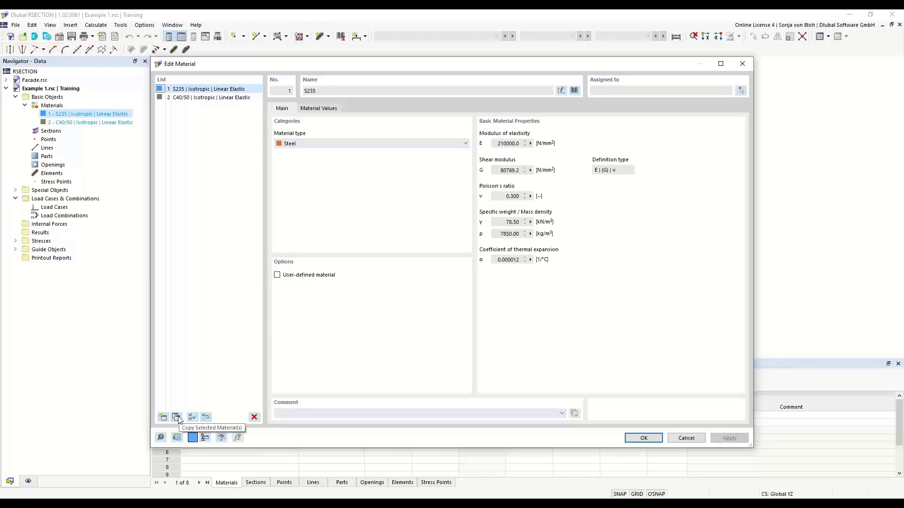
Step: Enter S355 as material 1's custom name, replacing S235
click(560, 91)
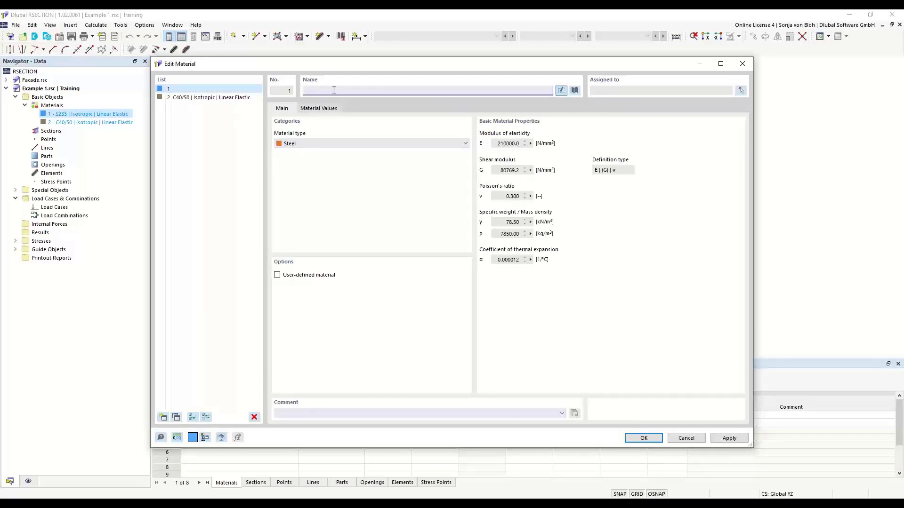
text(S355)
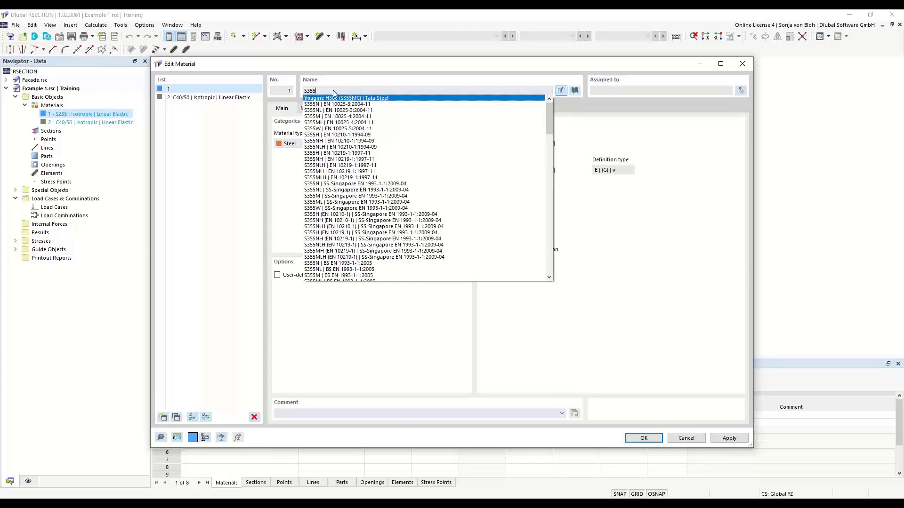
click(382, 75)
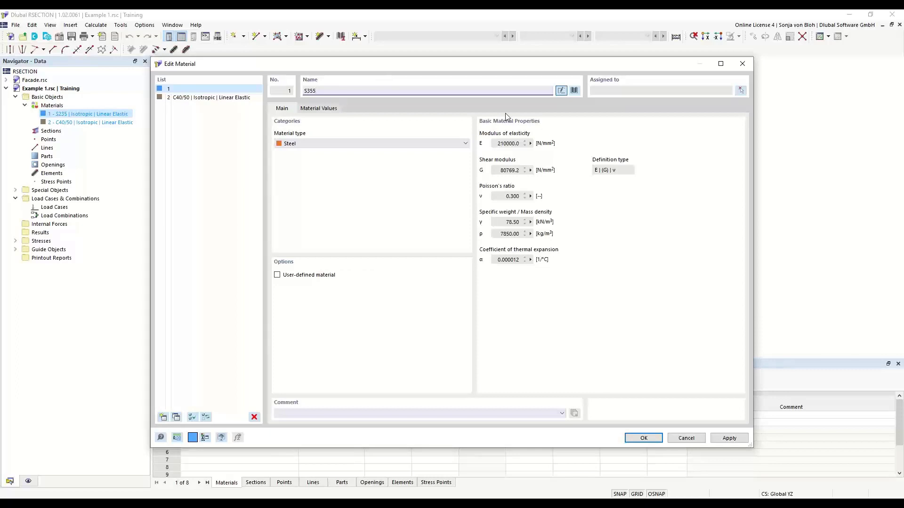
Step: Import steel S355 from the EN 1993-1-1:2005-05 library series into material 1
click(575, 91)
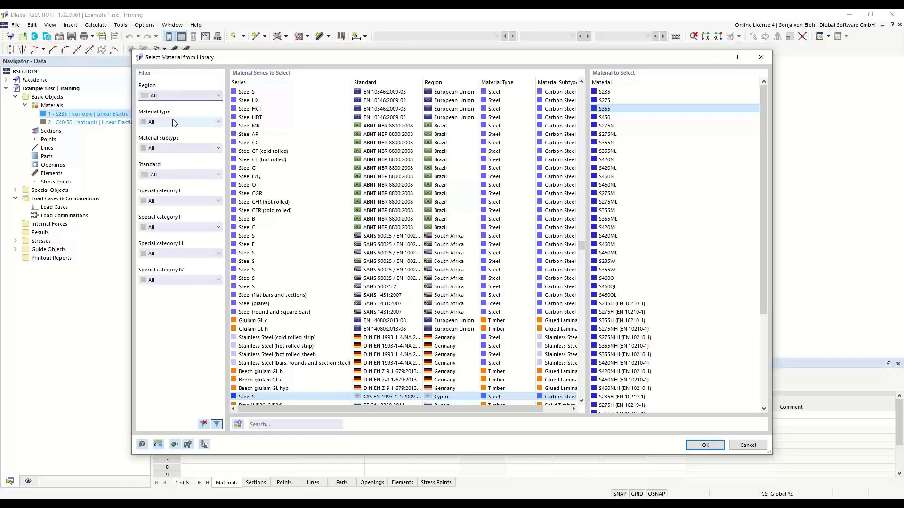
click(216, 123)
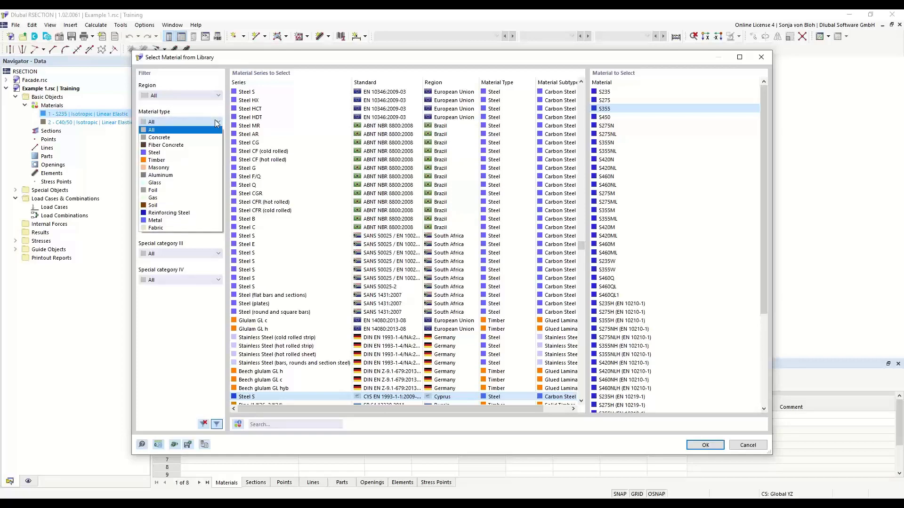
click(160, 152)
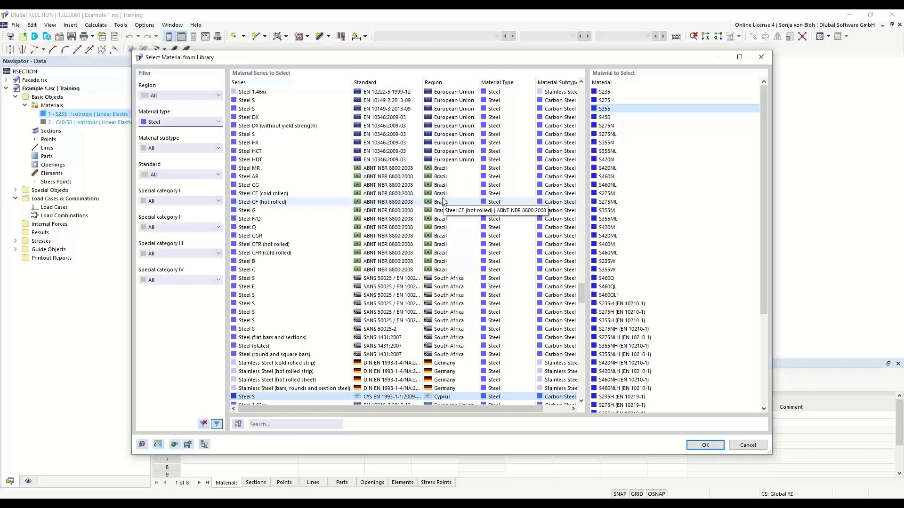
click(280, 424)
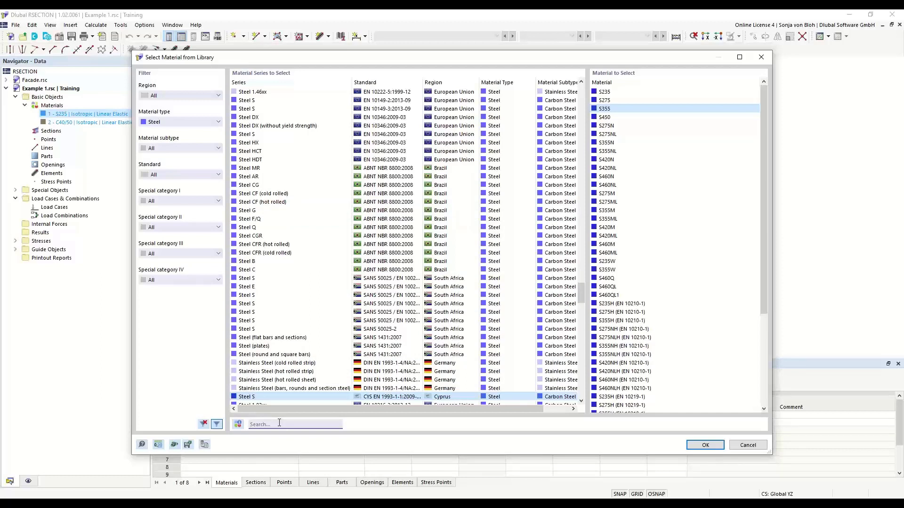
text(S3)
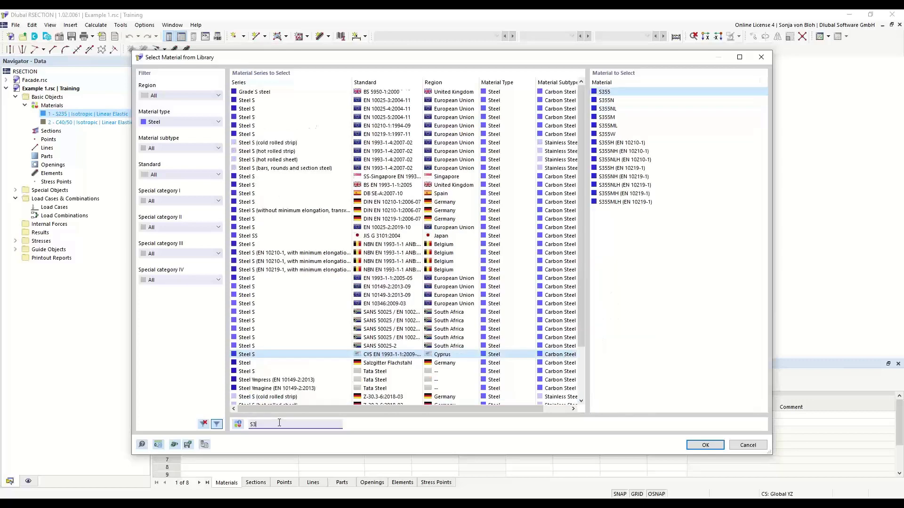
text(55)
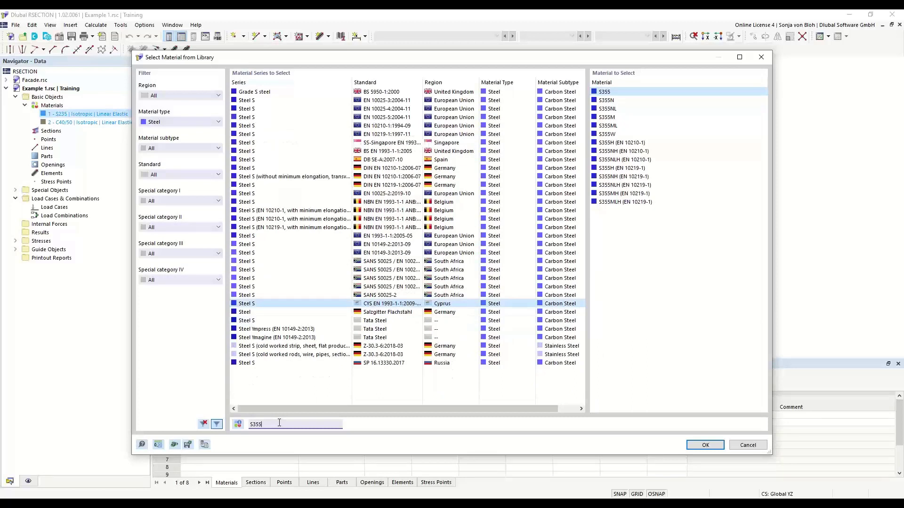
click(397, 236)
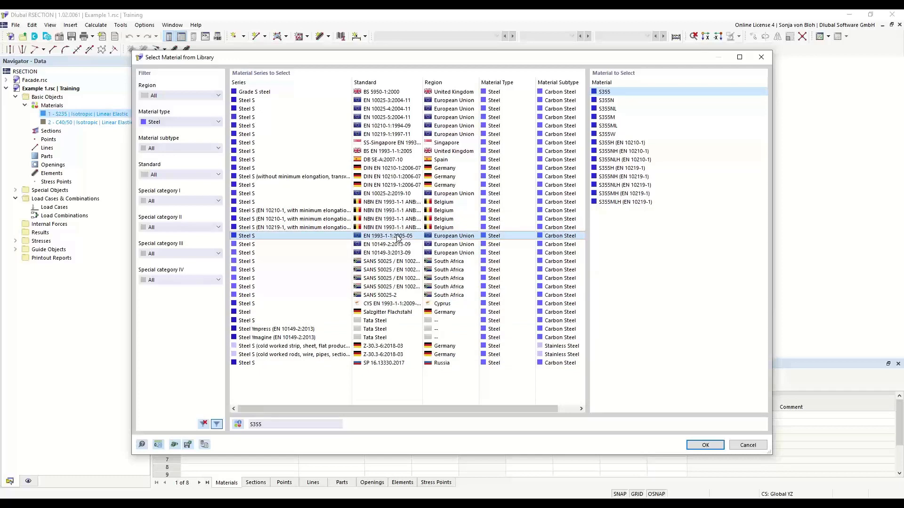
click(604, 93)
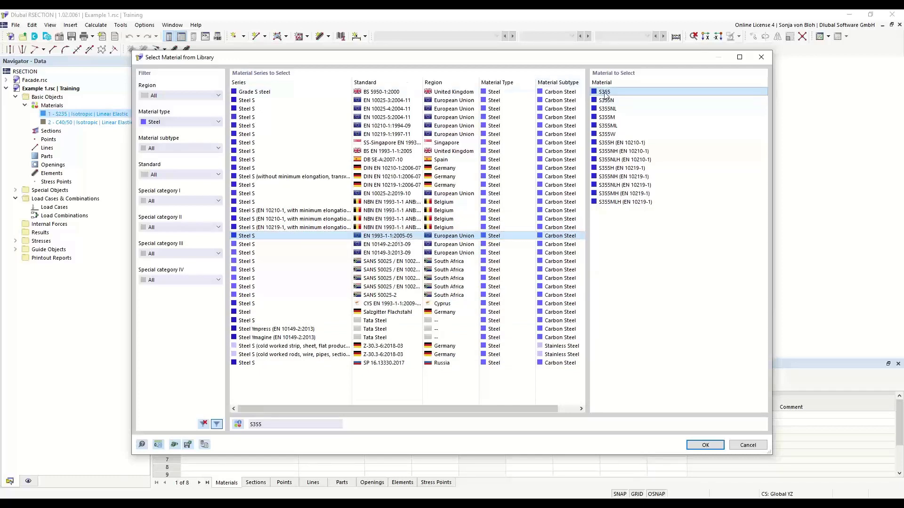
click(706, 445)
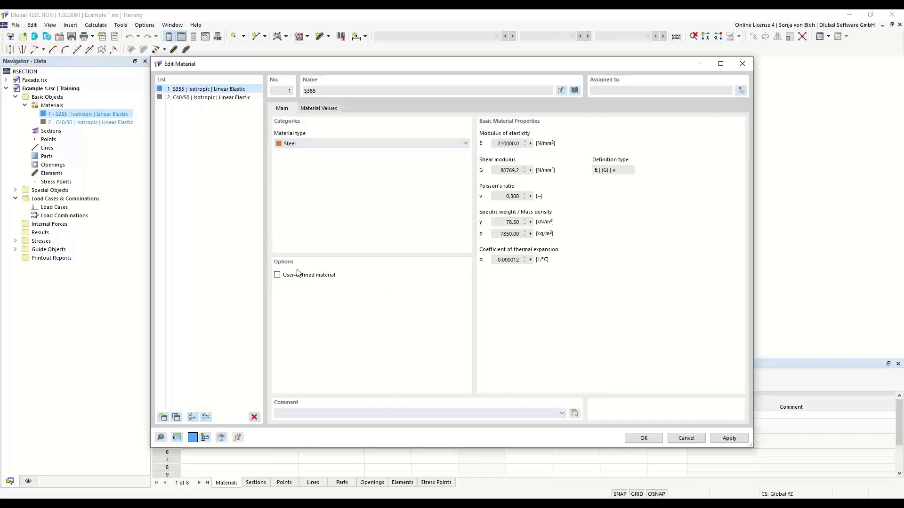
Step: Review S355's values (E 210000.0 N/mm²), keep it as the standard library material, and confirm
click(279, 276)
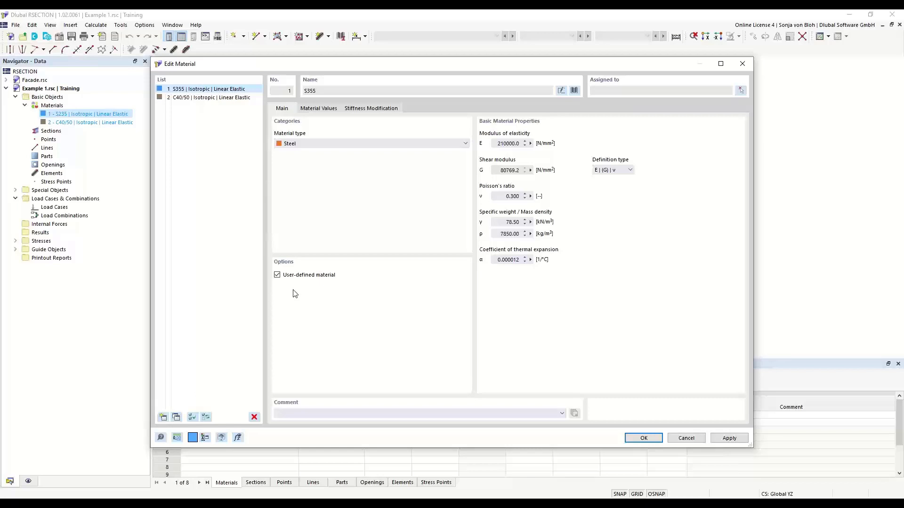
click(331, 112)
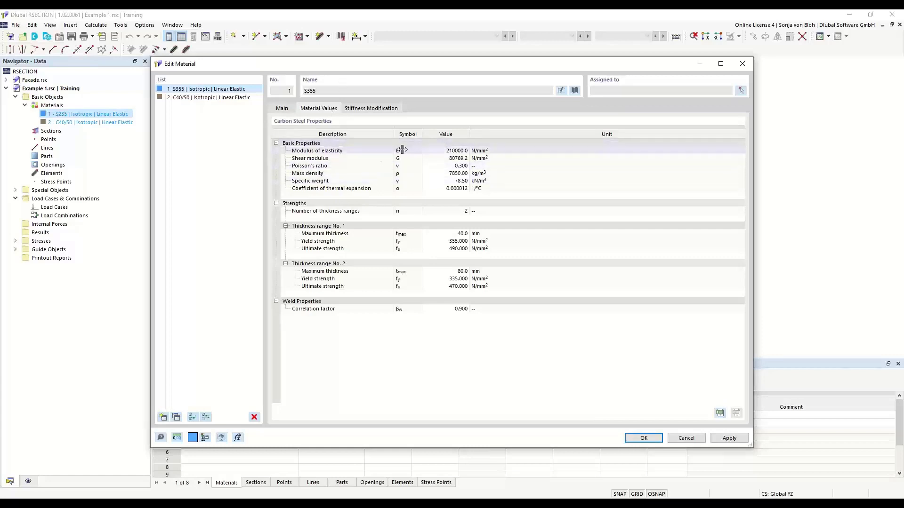
click(445, 150)
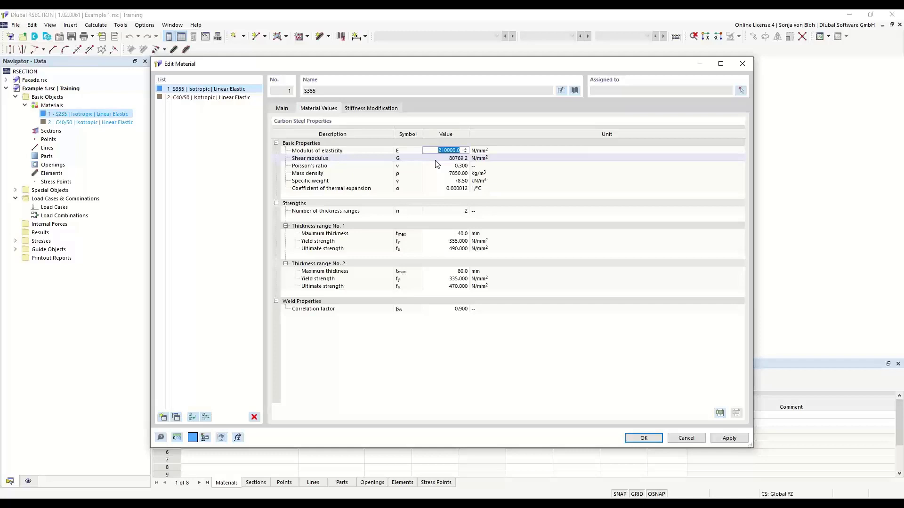
click(282, 109)
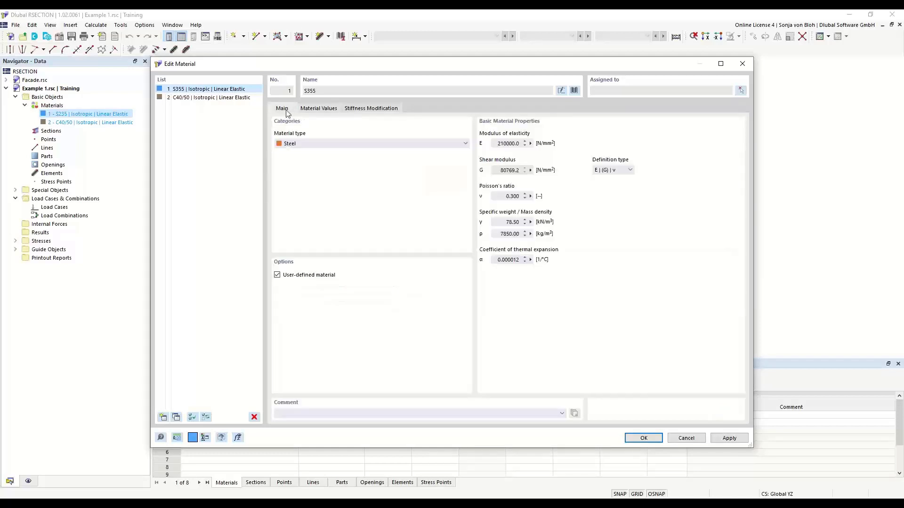
click(278, 275)
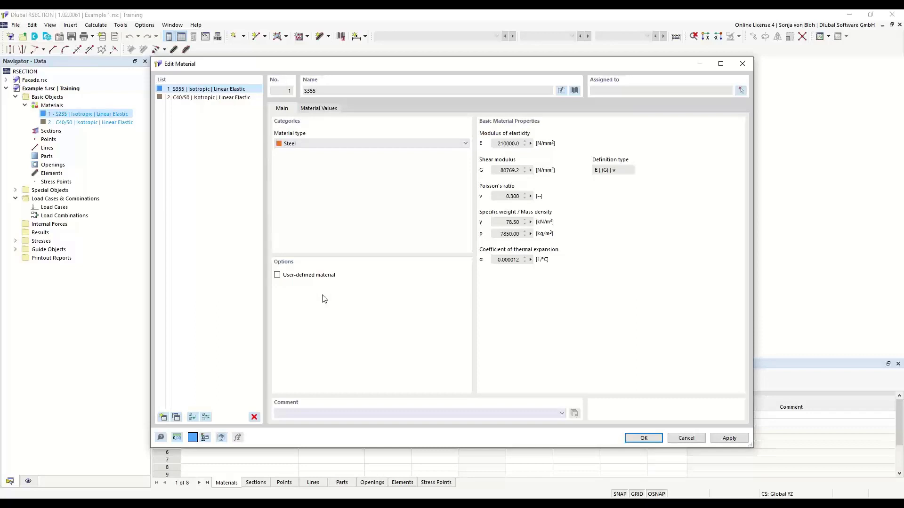
click(641, 438)
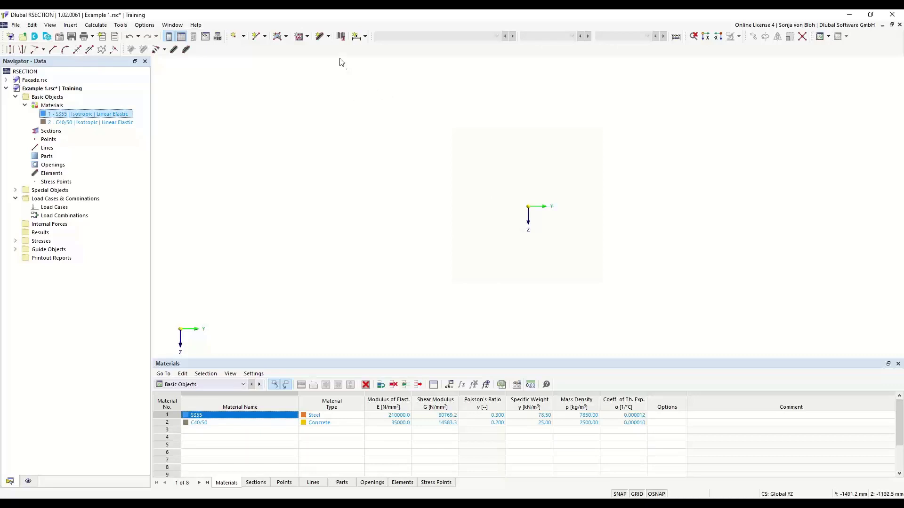
click(328, 36)
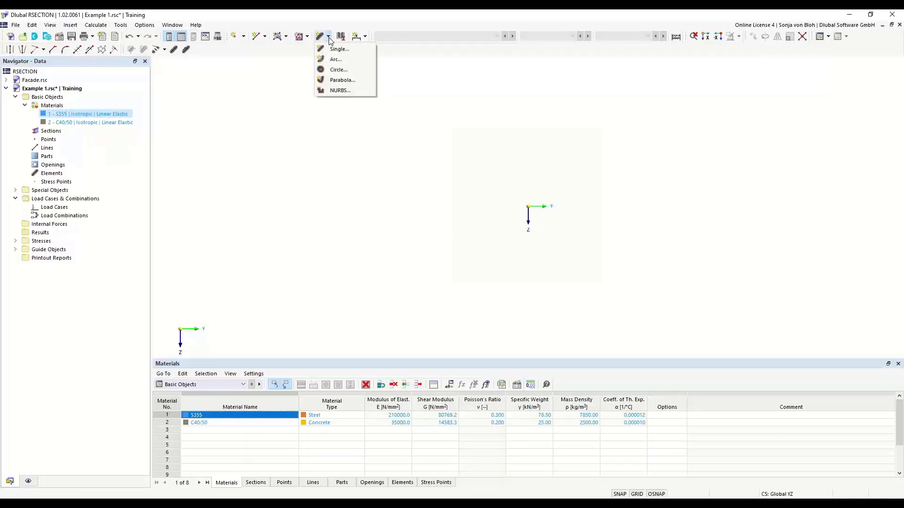
click(278, 115)
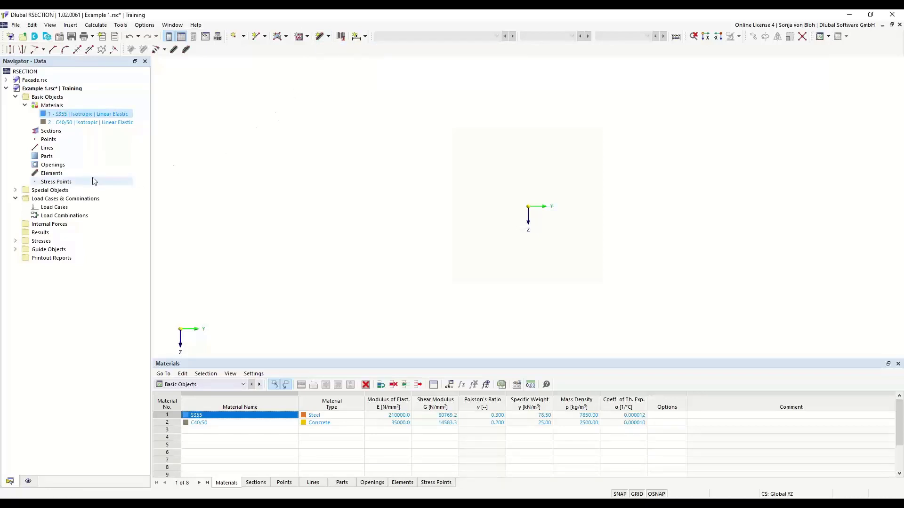
Step: Look over the Elements options, then show the new element shapes in the toolbar dropdown
right_click(56, 174)
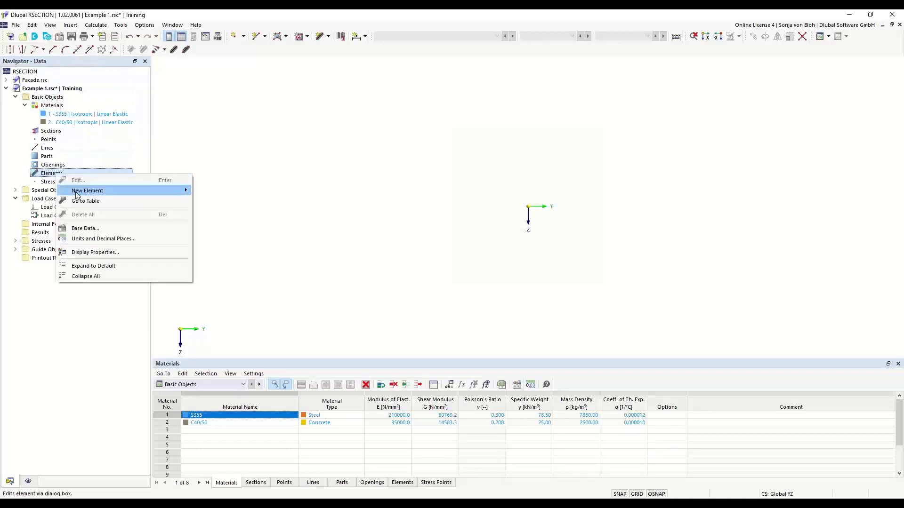
mouse_move(118, 191)
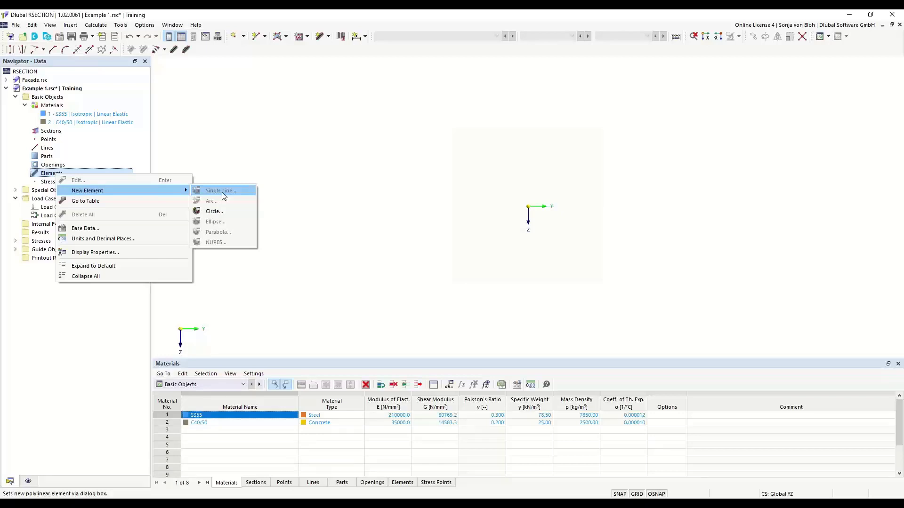
click(349, 171)
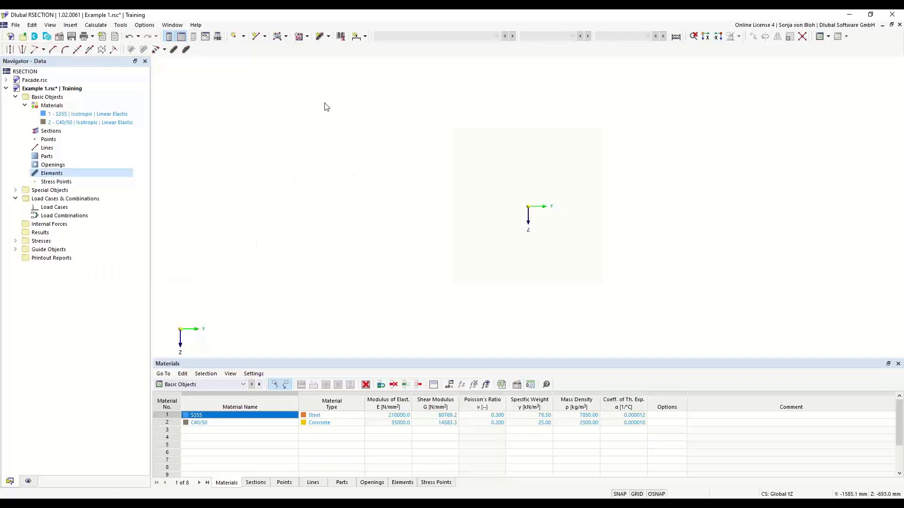
click(328, 37)
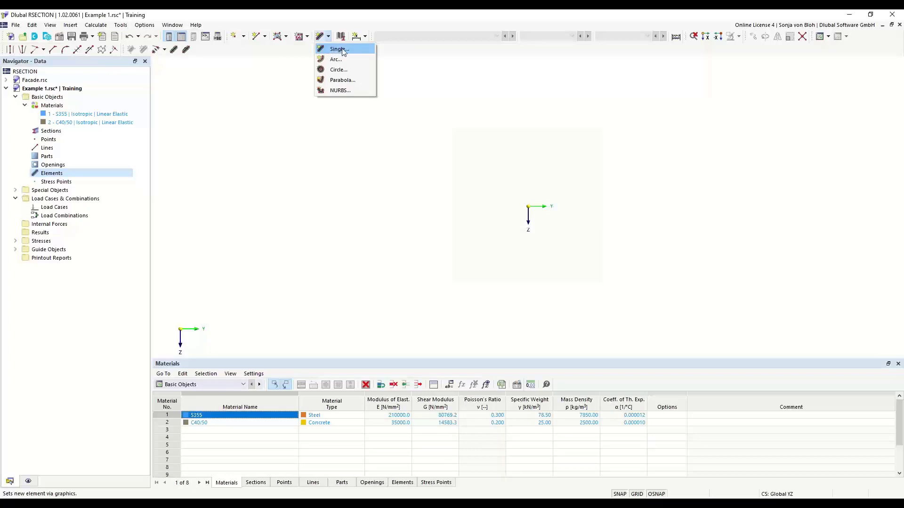
Step: Start an S355 single-line element by length and direction: 150 mm long, 10.7 mm thick
click(337, 50)
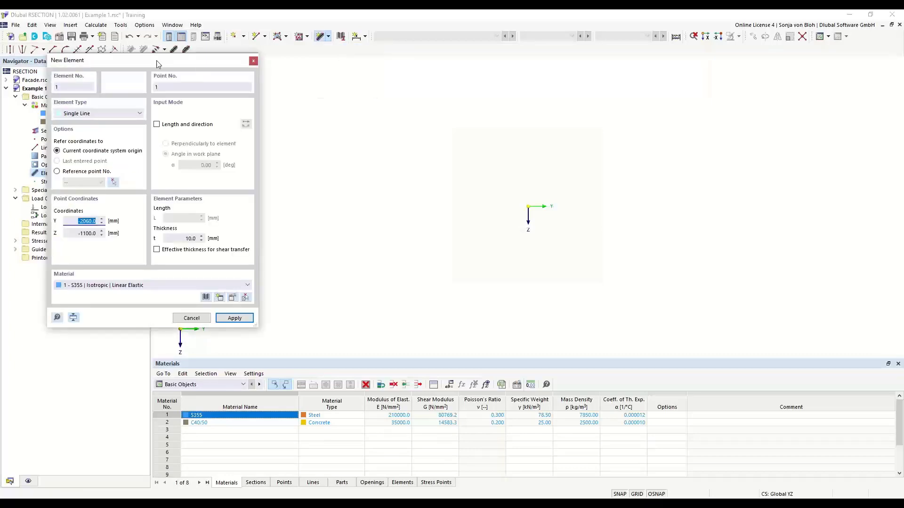
drag(157, 62, 296, 99)
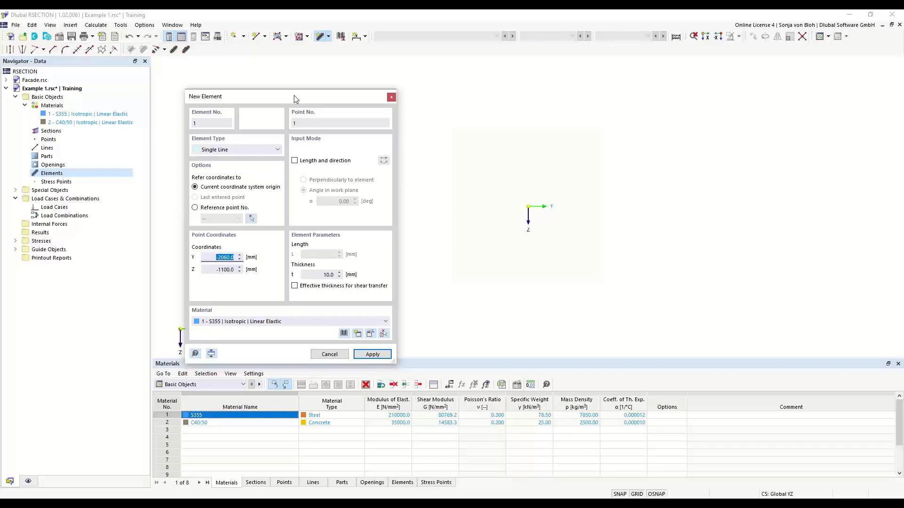
click(295, 161)
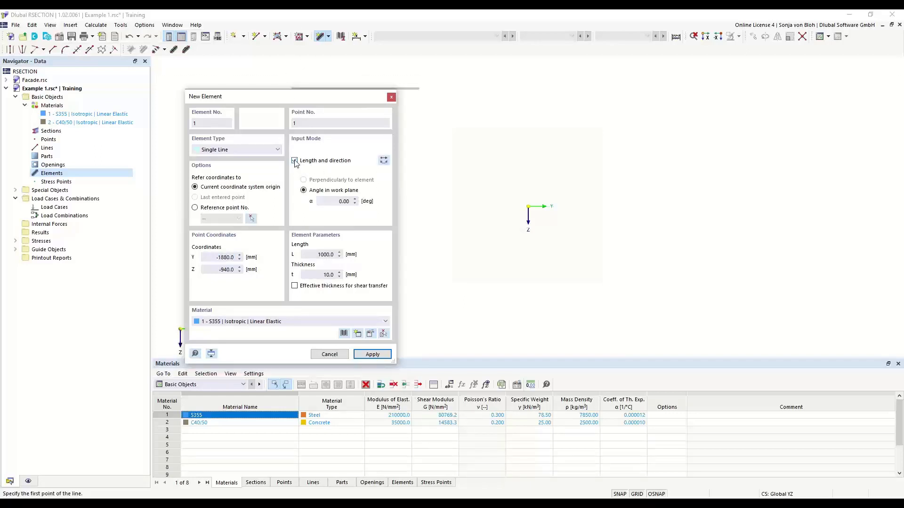
click(337, 203)
click(324, 255)
text(150)
key(Tab)
text(10)
text(,7)
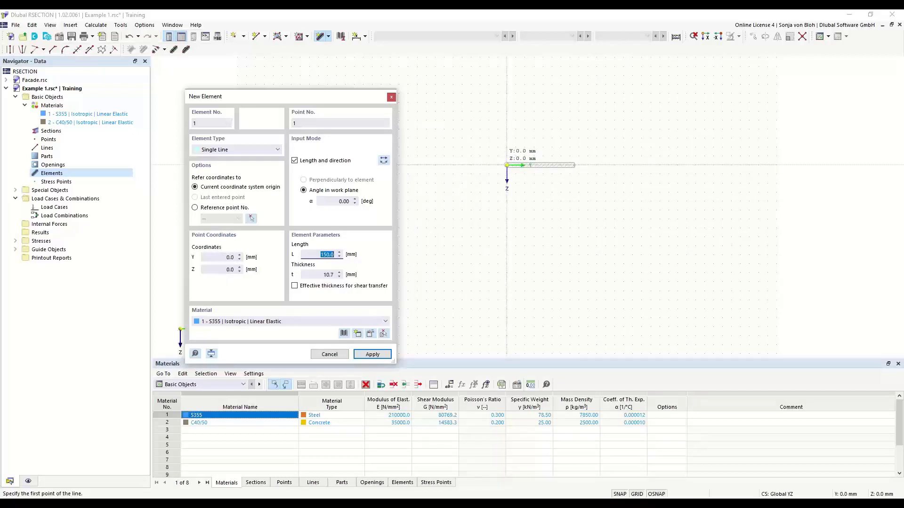
Step: Place the 150 mm line at the origin and set the next element's angle to 90°
scroll(507, 166, up, 1)
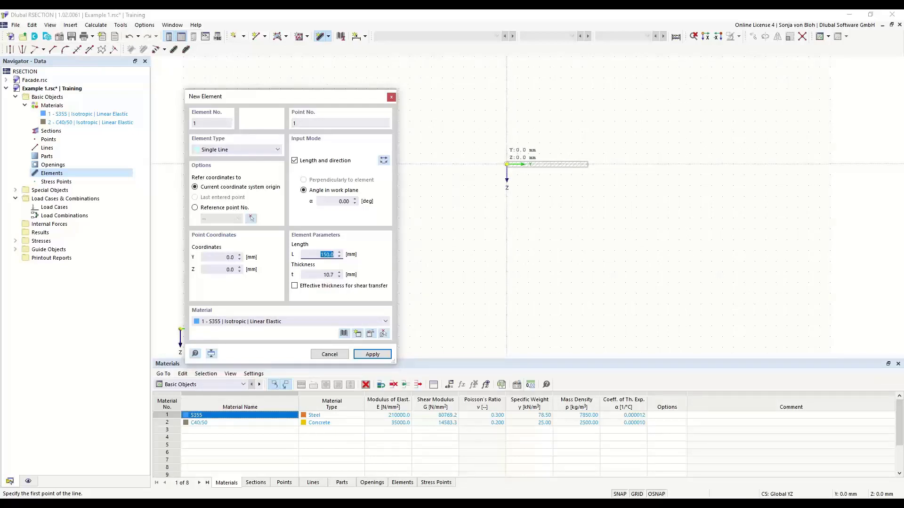
click(507, 164)
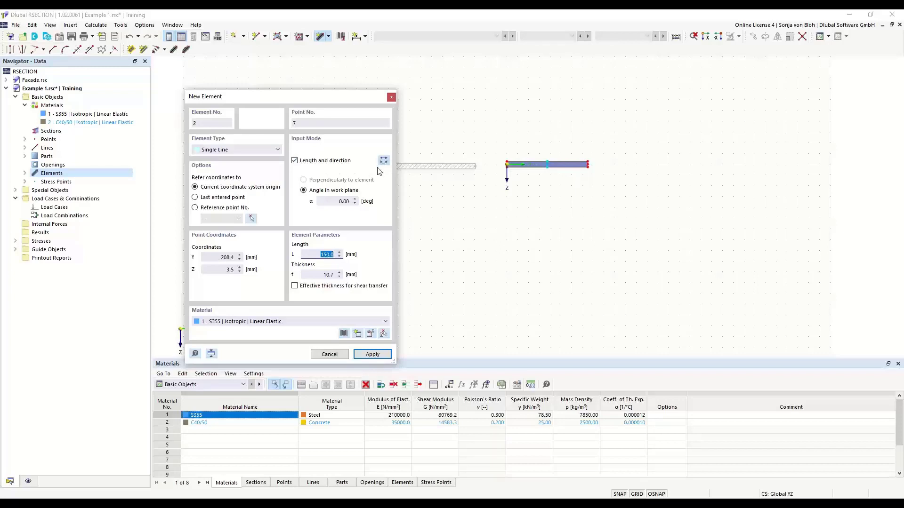
click(335, 203)
text(90)
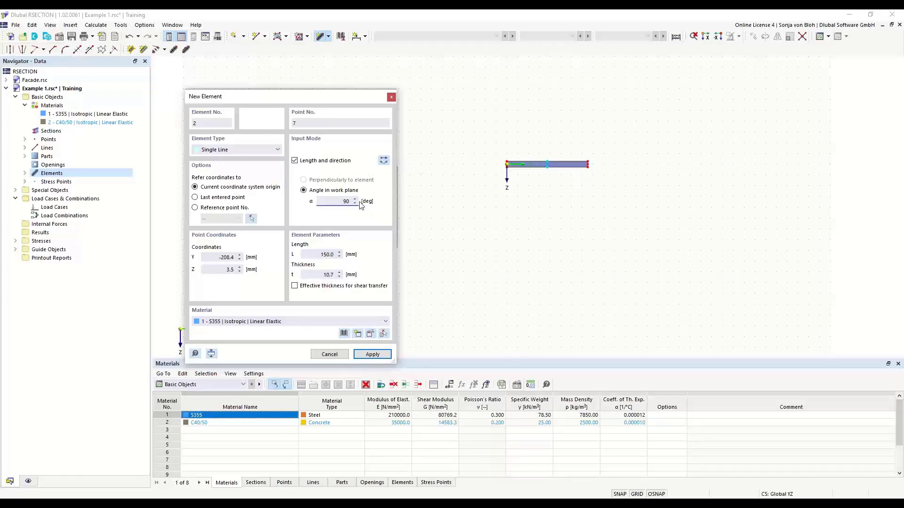
key(Tab)
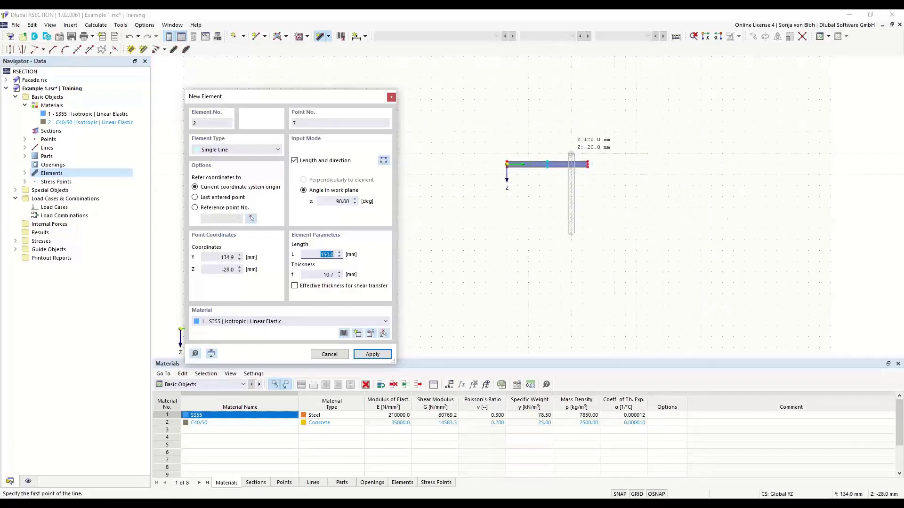
Step: Reverse the element to point upward, with length 289.3 mm and thickness 7.1 mm
click(384, 161)
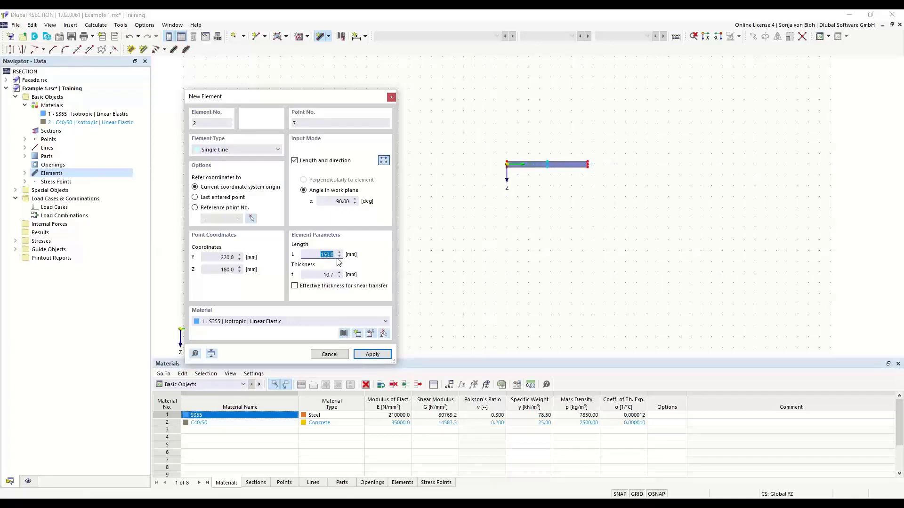
text(289,3)
key(Tab)
text(7,1)
scroll(538, 173, up, 1)
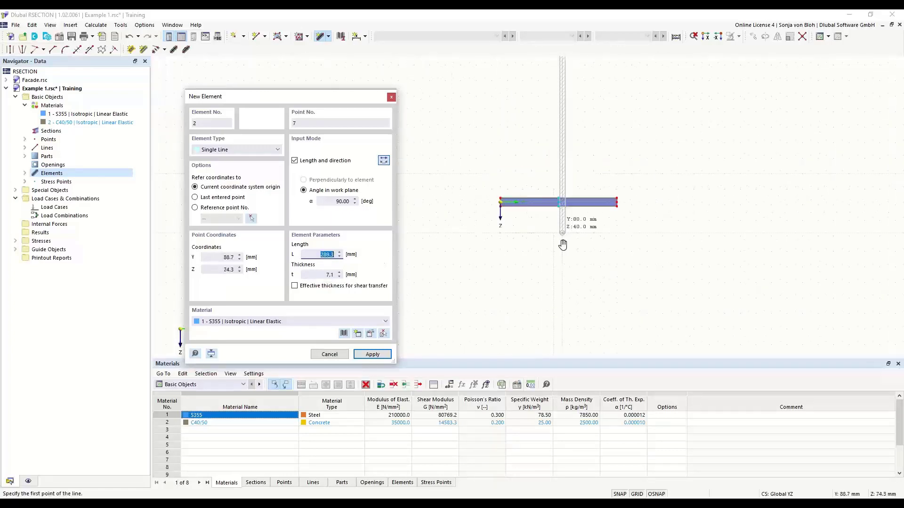
scroll(563, 269, up, 2)
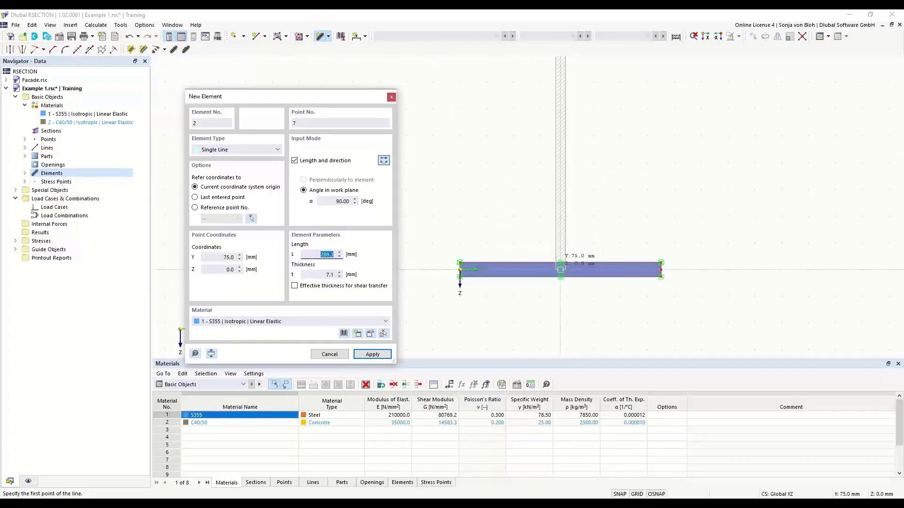
Step: Place the 289.3 mm web at the bottom flange's midpoint and move the dialog aside
click(560, 269)
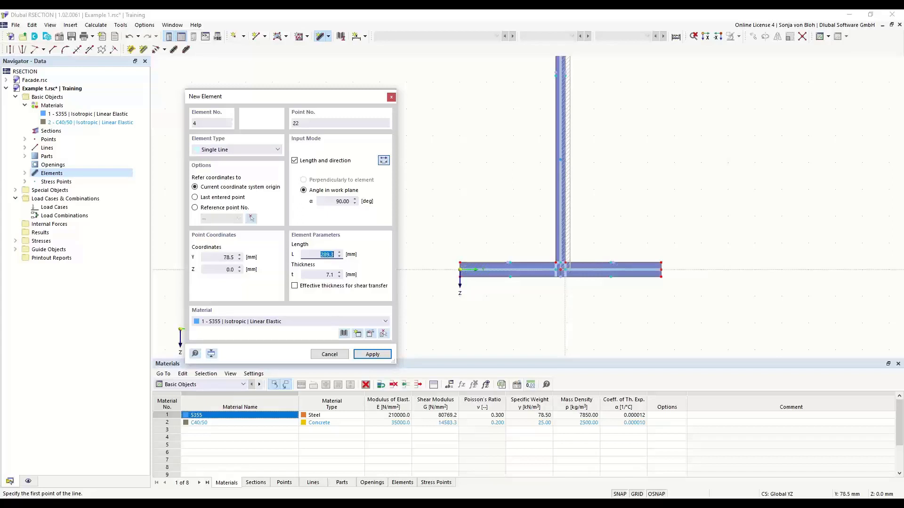
scroll(551, 303, up, 4)
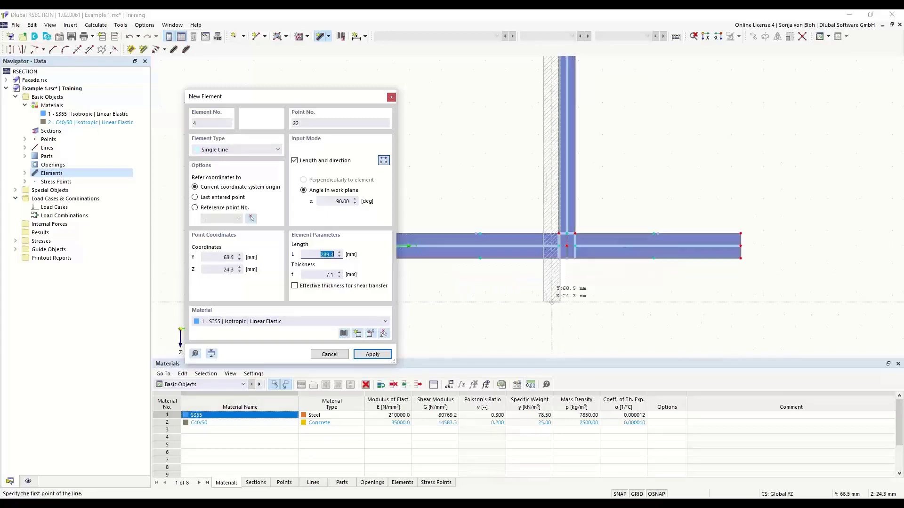
scroll(601, 309, down, 3)
scroll(525, 266, up, 2)
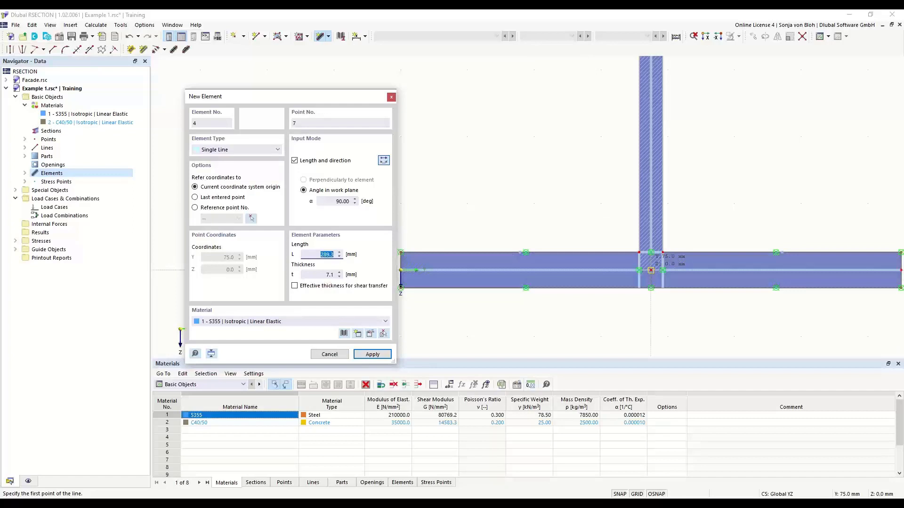
scroll(650, 269, down, 4)
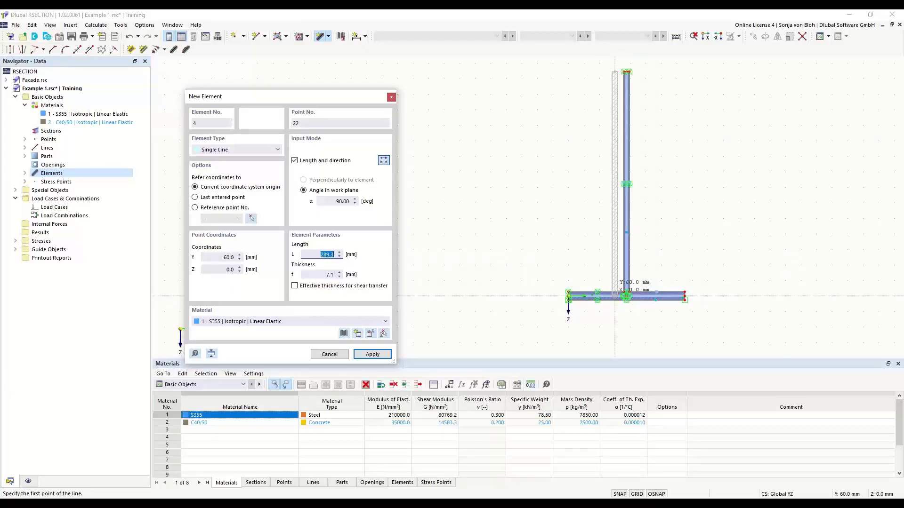
drag(314, 99, 337, 75)
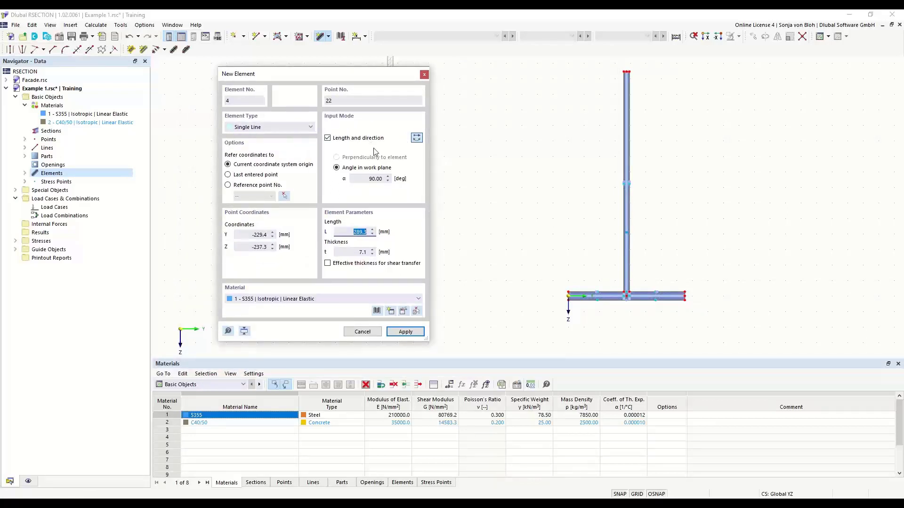
Step: Set the next element to angle 0°, length 75 mm and thickness 10.7 mm
click(378, 178)
text(0)
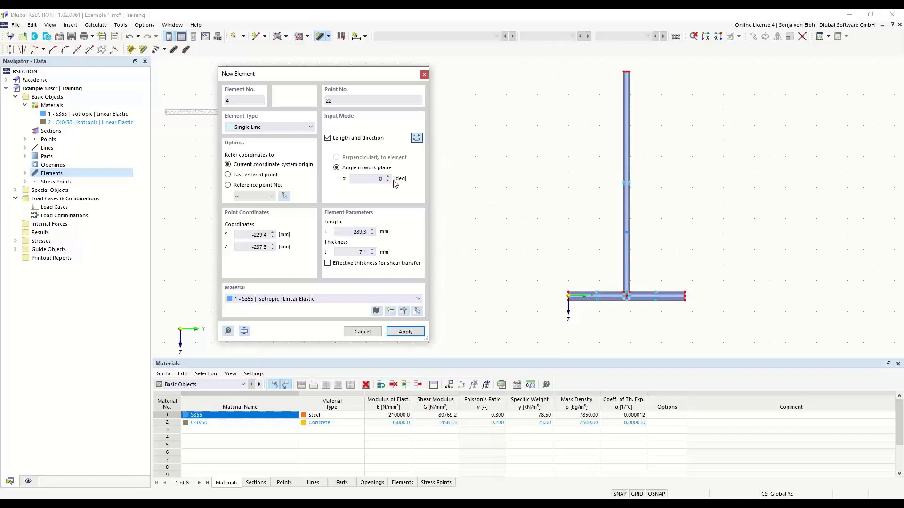
click(362, 232)
text(75)
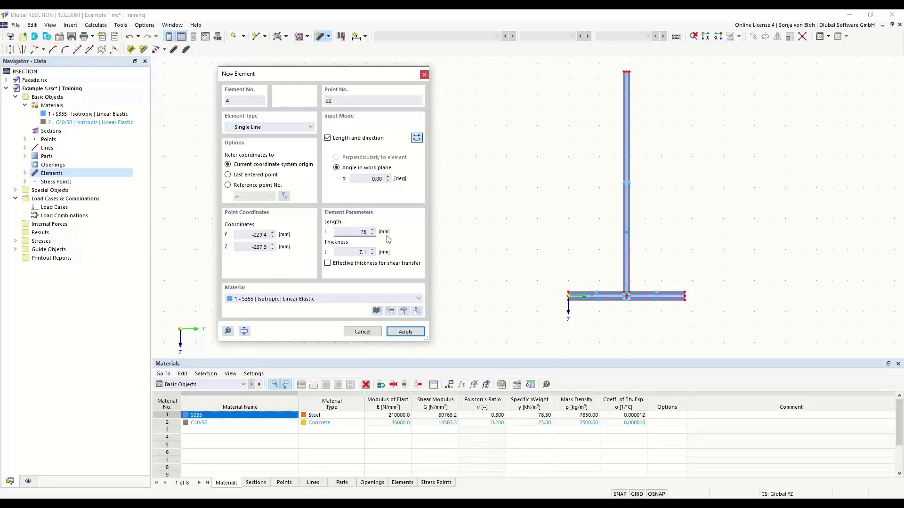
click(365, 253)
text(10,7)
Step: Place both 75 mm flange plates at the web's top point and finish drawing
scroll(698, 87, up, 2)
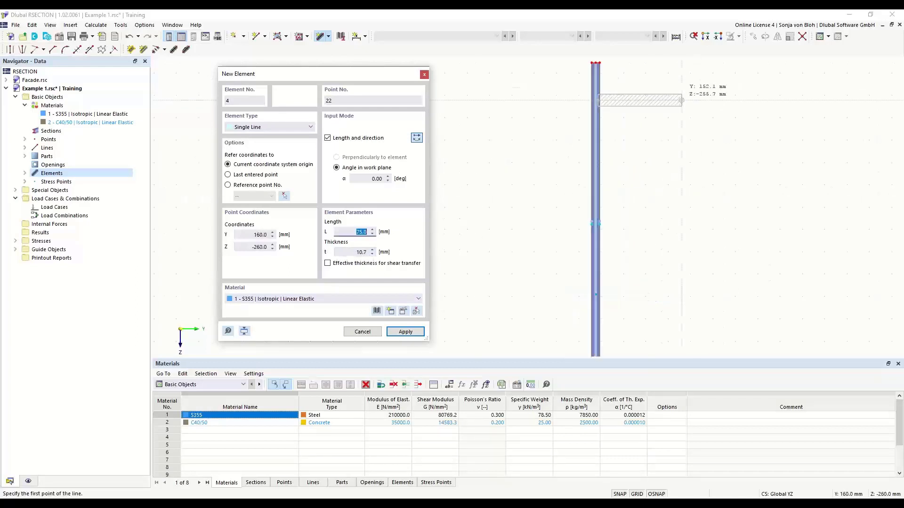
middle_drag(624, 136, 650, 253)
scroll(600, 195, up, 4)
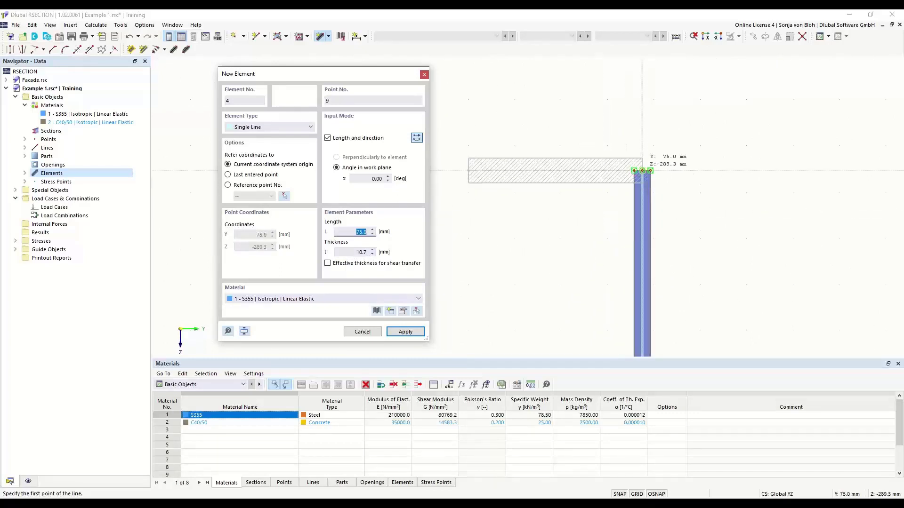
click(642, 170)
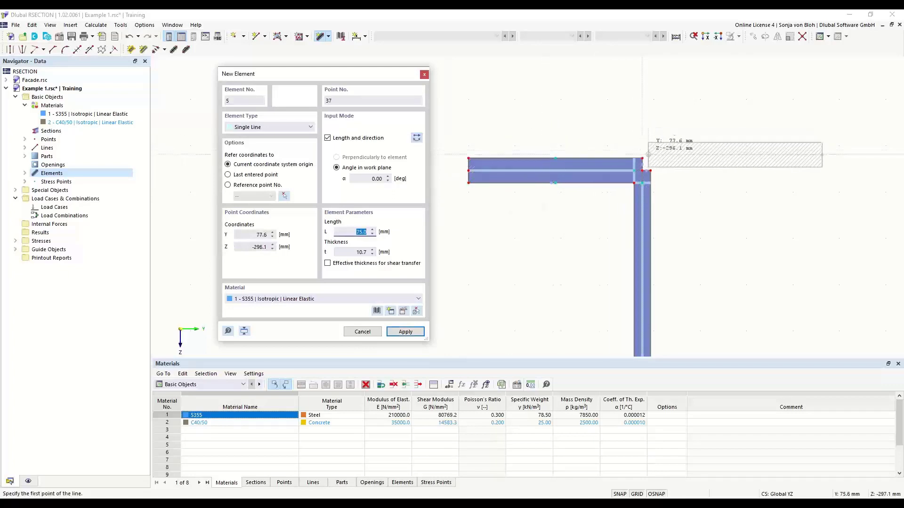
scroll(649, 155, up, 2)
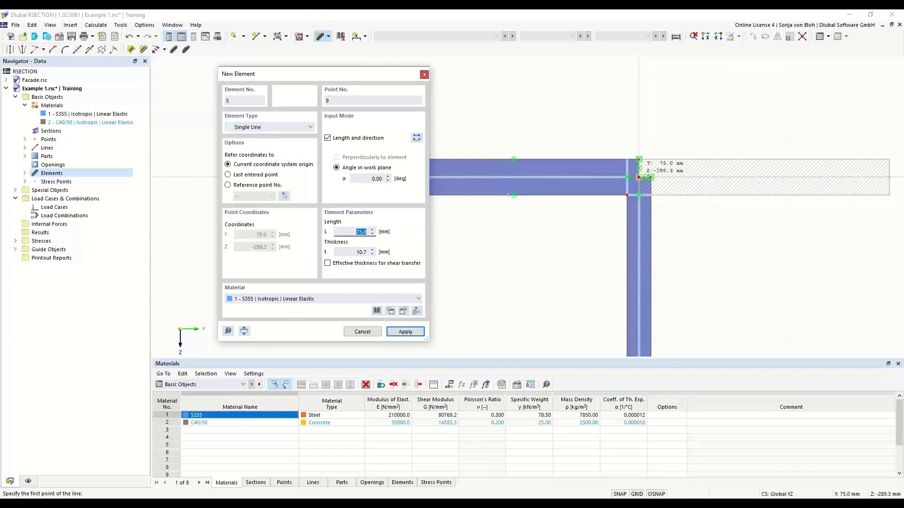
click(638, 177)
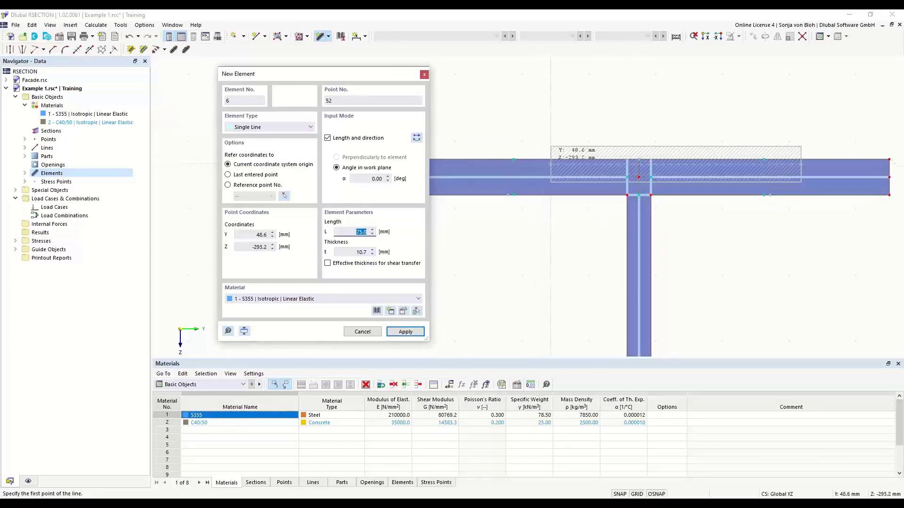
key(Escape)
scroll(422, 141, down, 5)
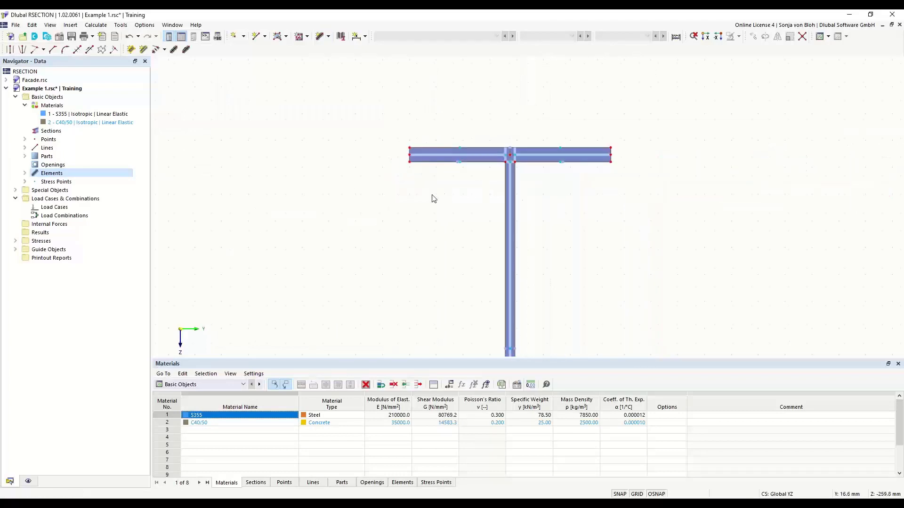
middle_drag(416, 231, 384, 157)
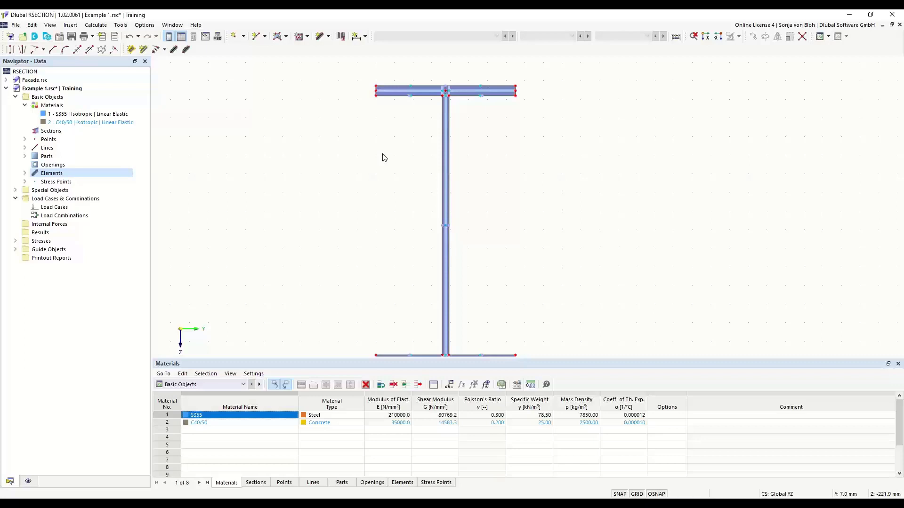
Step: Round the left and right web-to-flange joints with a 15 mm radius
click(64, 51)
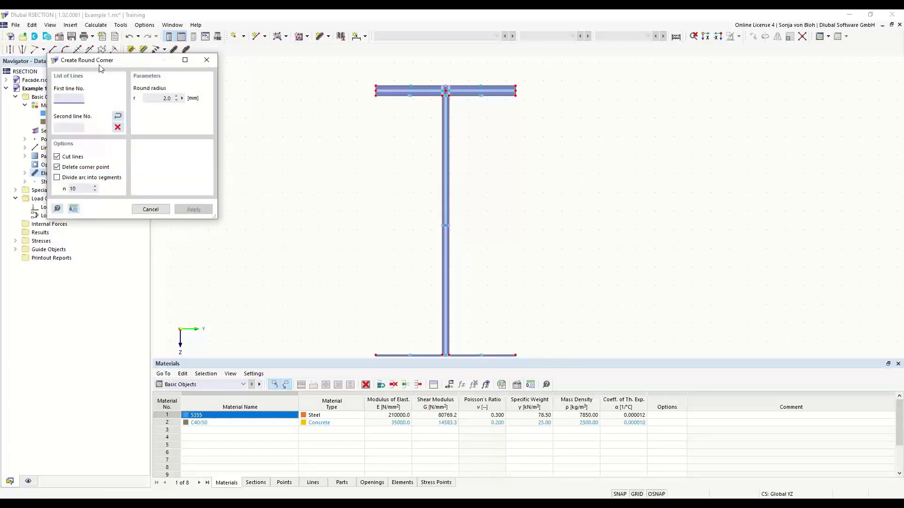
drag(94, 61, 250, 136)
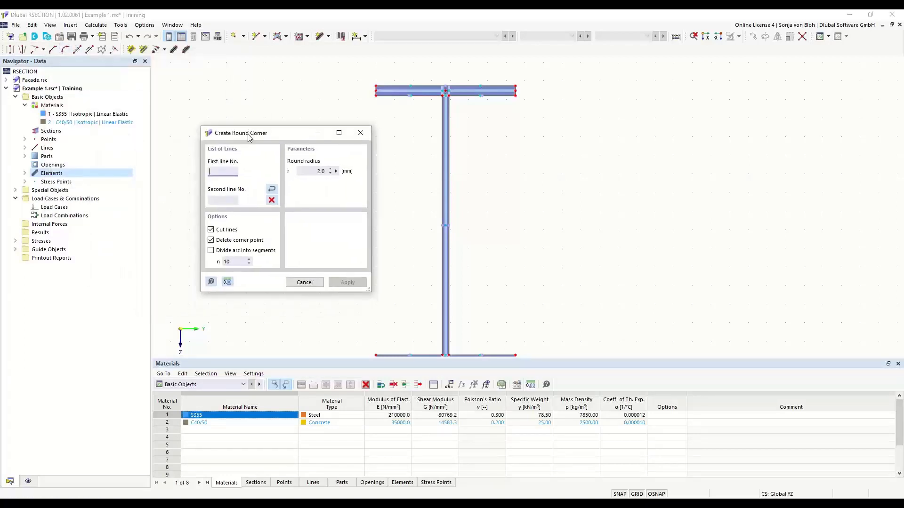
double_click(308, 172)
text(15)
scroll(456, 99, up, 2)
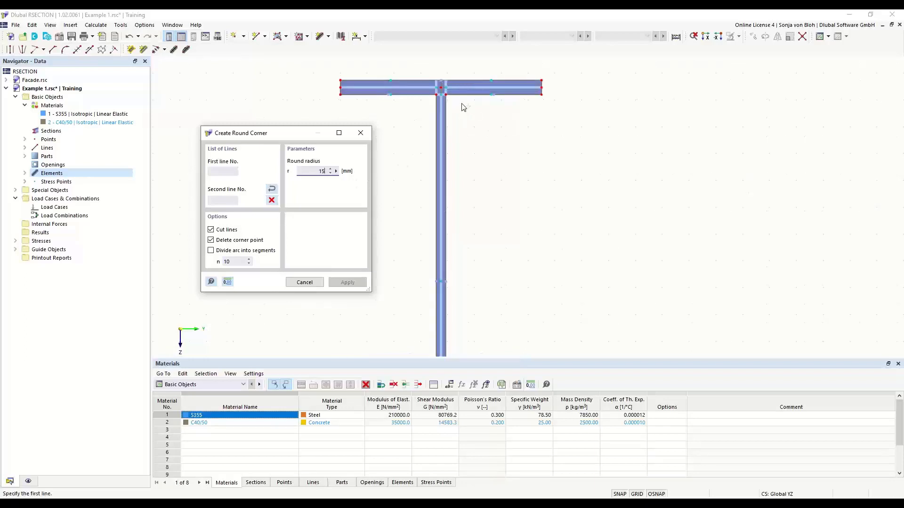
click(461, 94)
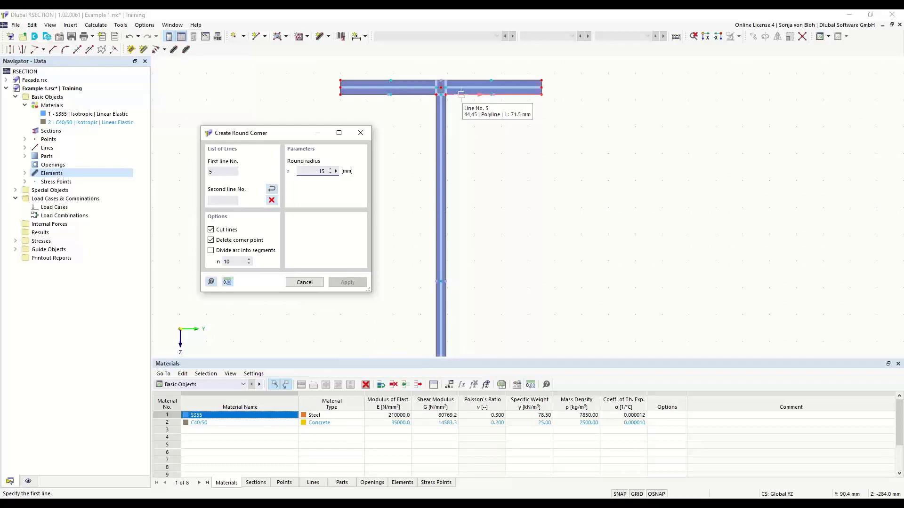
click(447, 115)
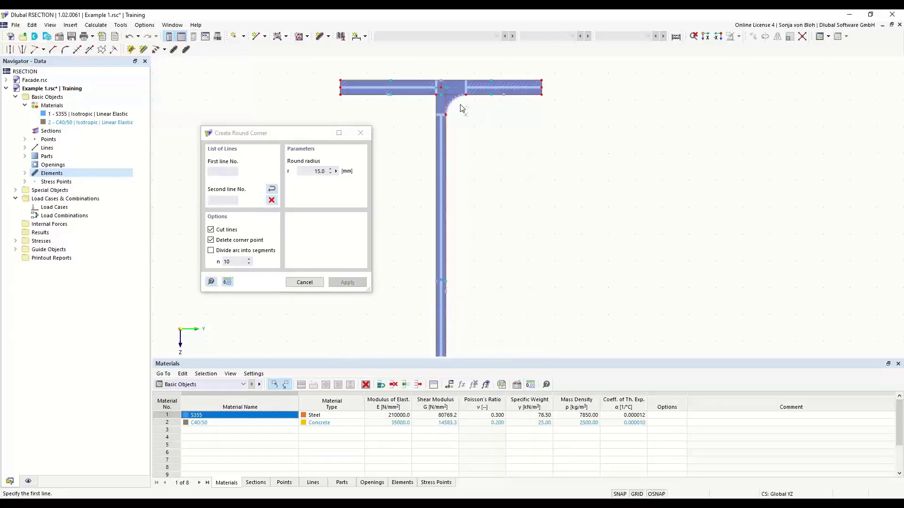
click(413, 94)
click(436, 108)
key(Escape)
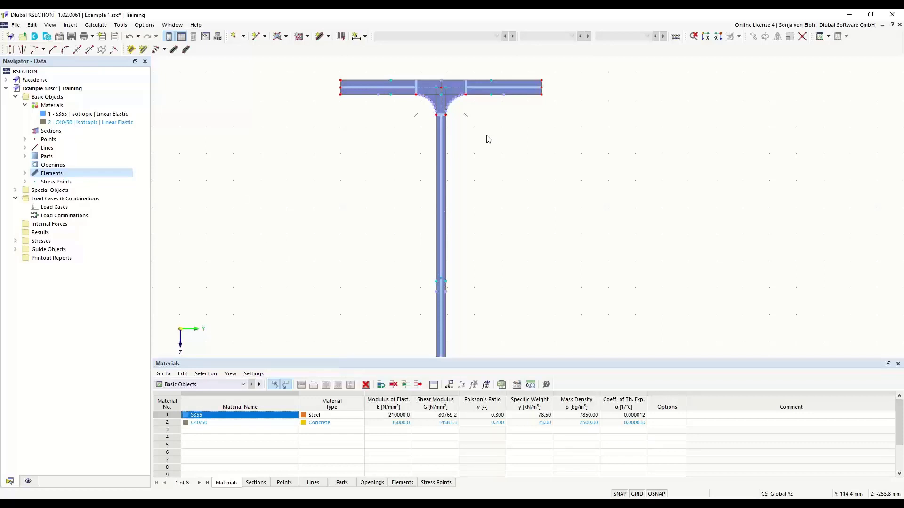
scroll(382, 143, down, 3)
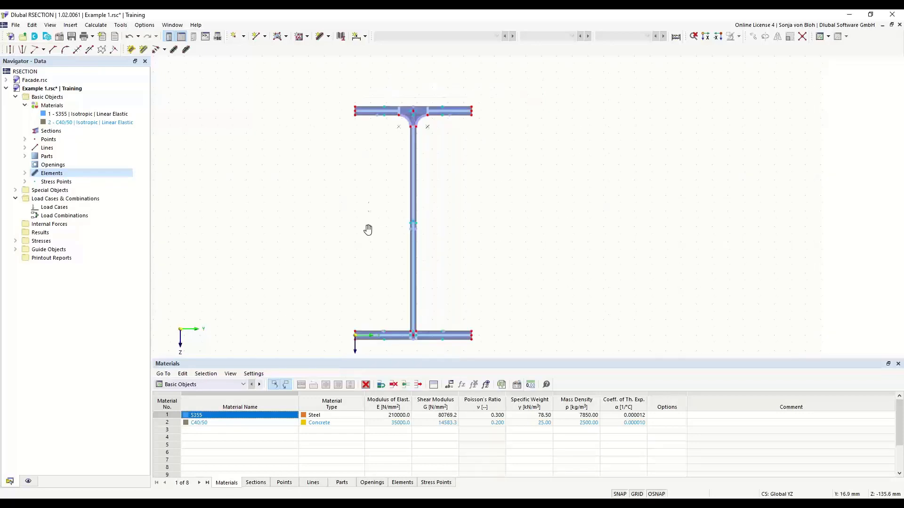
Step: Open the Create Angled Corner dialog and move it toward the screen centre
middle_drag(367, 228, 369, 196)
scroll(397, 292, up, 1)
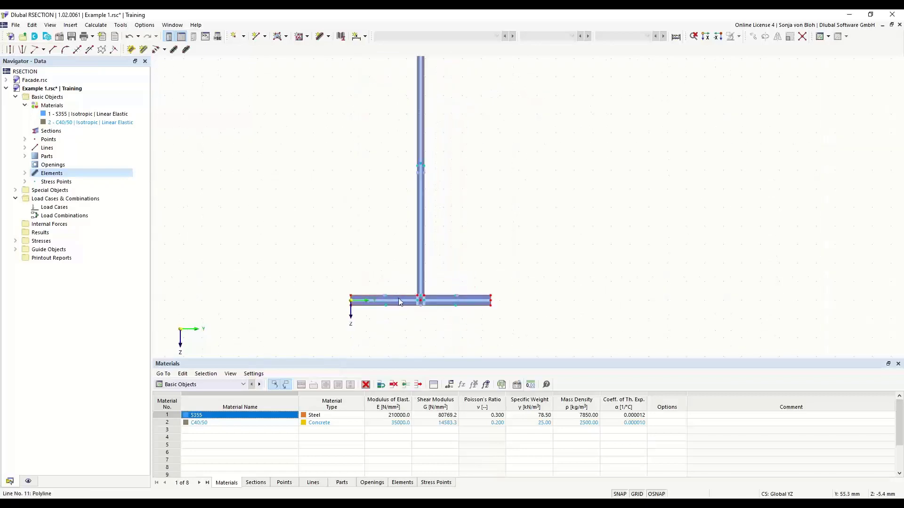
click(53, 50)
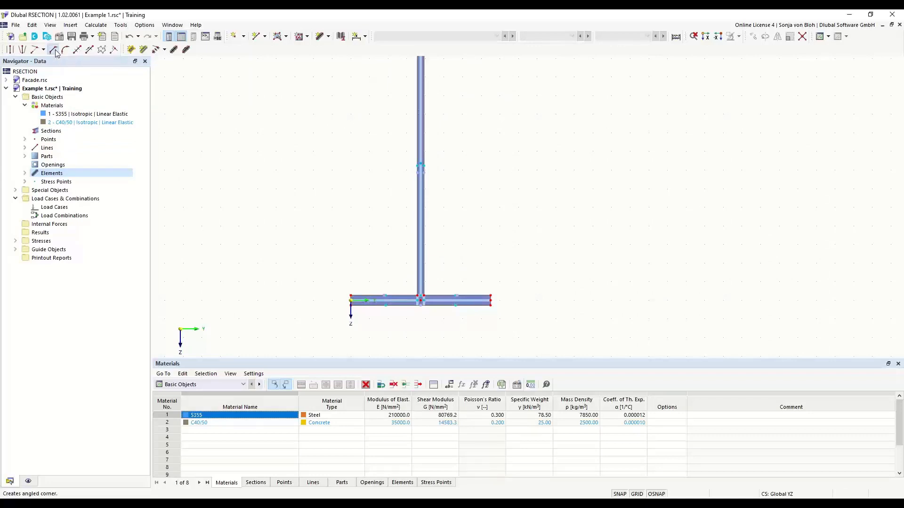
drag(122, 61, 242, 94)
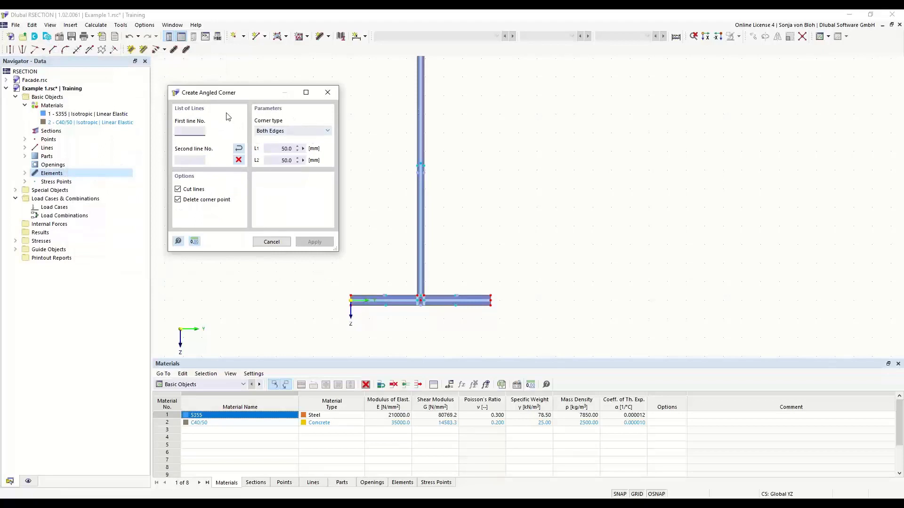
Step: Set the corner type to Edge and Angle with L1 = 6*sqrt(2) (8.5 mm) and α = 45°
click(323, 131)
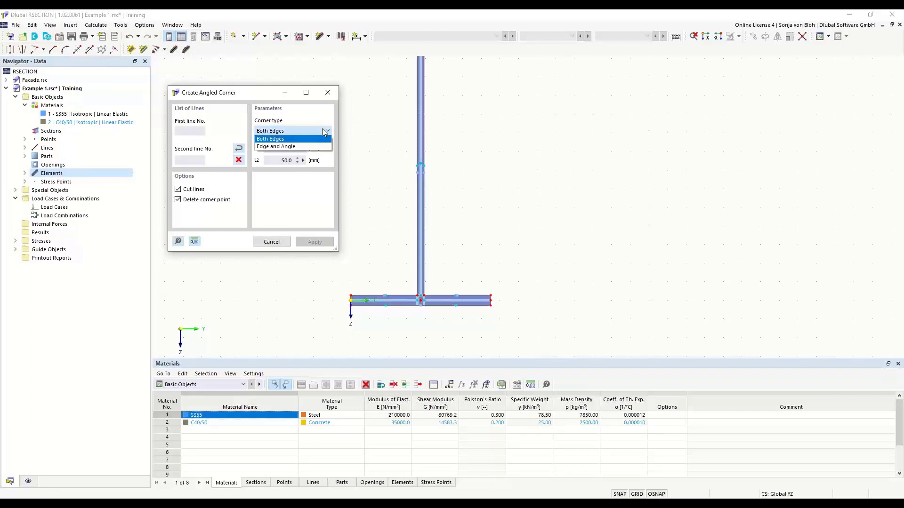
click(279, 148)
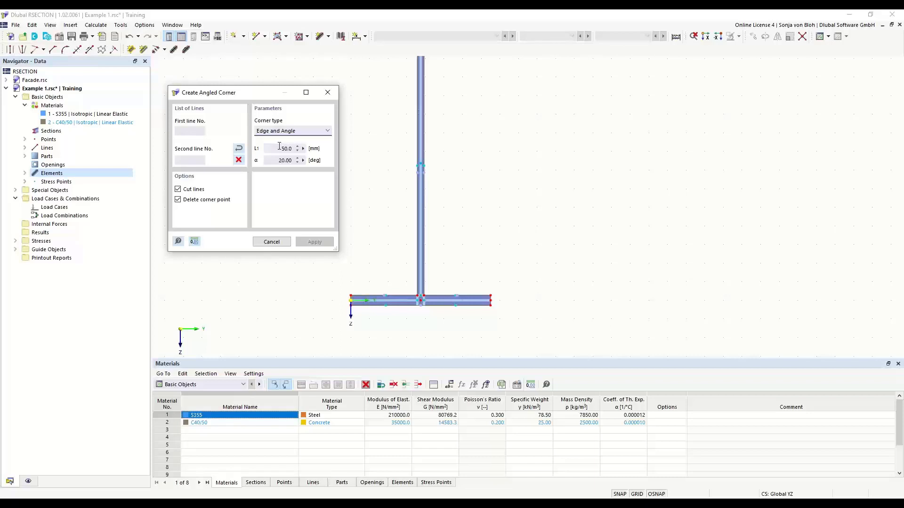
double_click(282, 148)
text(6*sqrt(2))
click(276, 158)
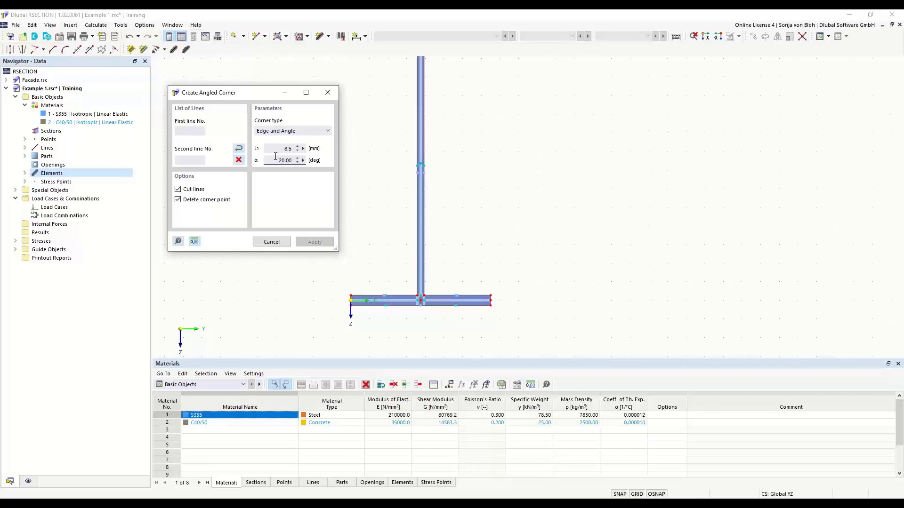
drag(276, 158, 311, 169)
text(45)
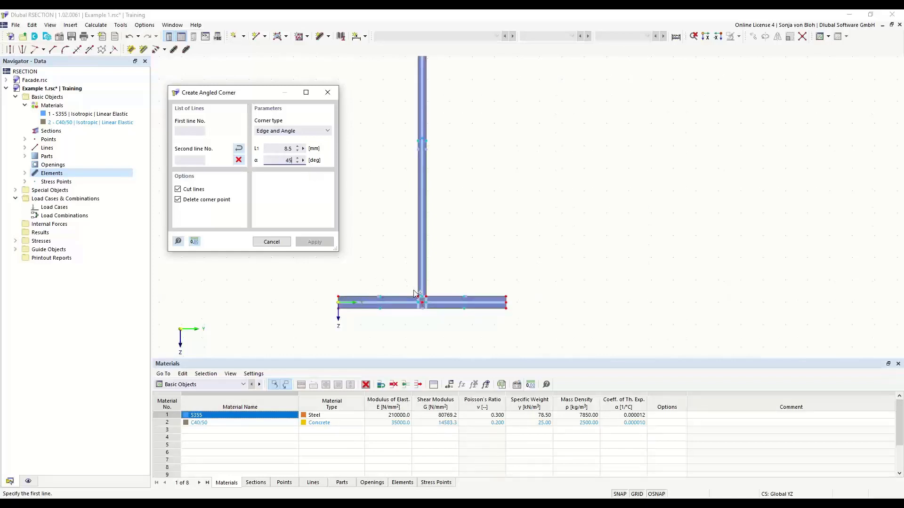
Step: Chamfer the web-flange joints on both sides of the web, then close the tool
scroll(415, 294, up, 5)
click(419, 264)
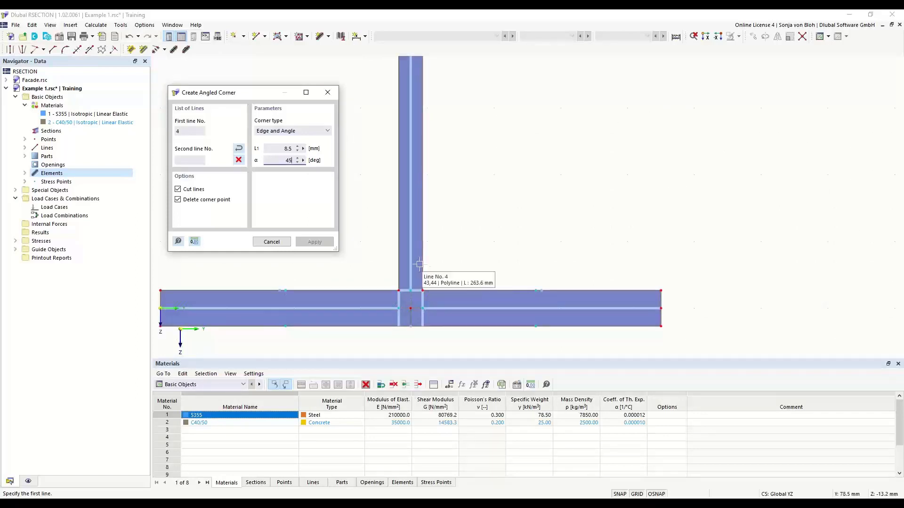
click(448, 289)
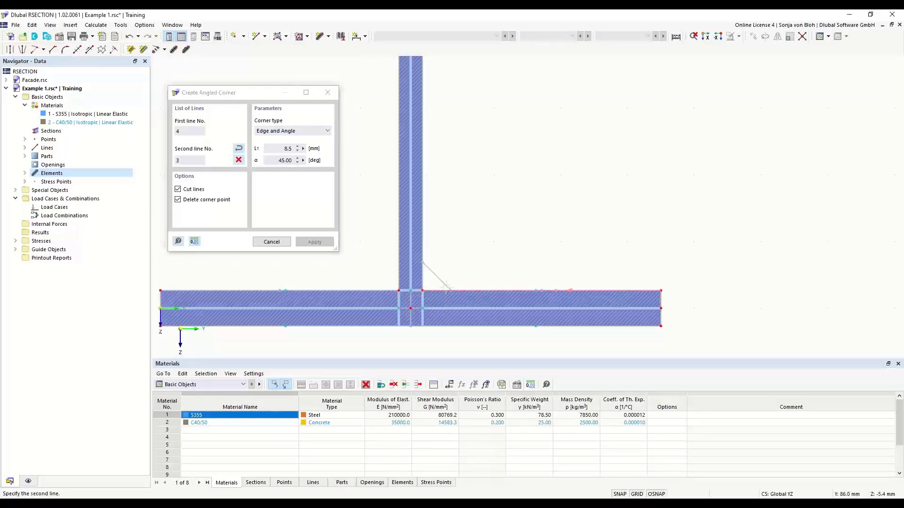
click(373, 290)
scroll(508, 272, down, 5)
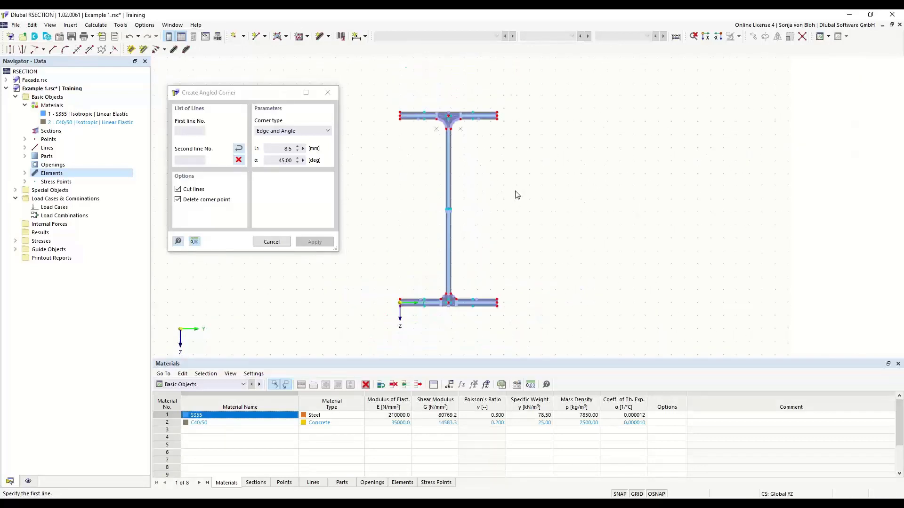
key(Escape)
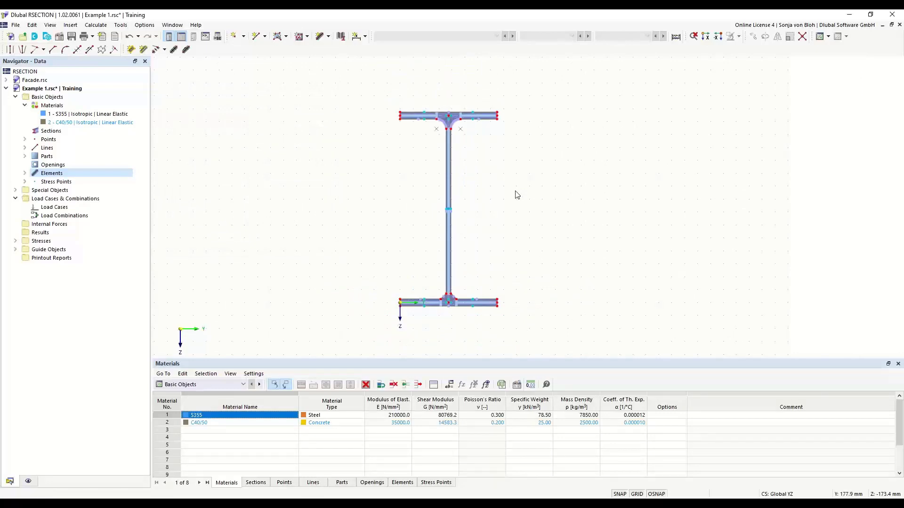
scroll(396, 153, up, 3)
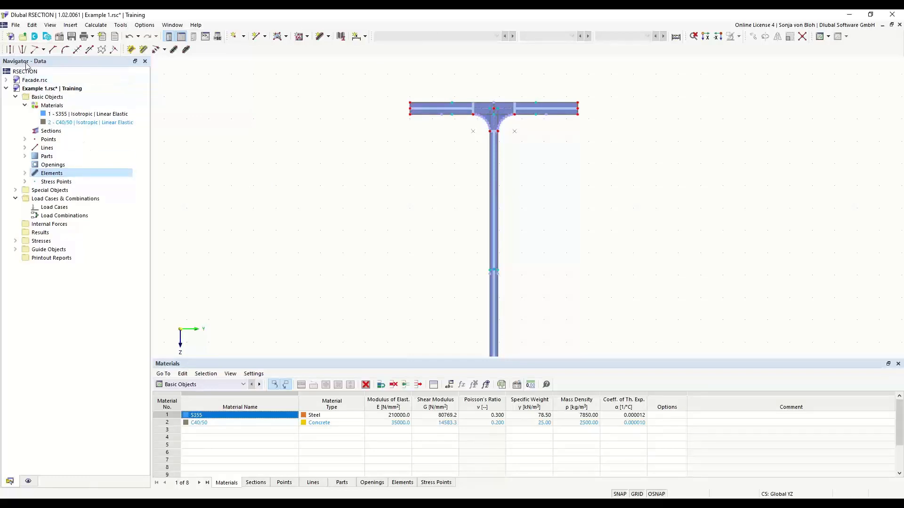
Step: Create load case LC1 named 'N' and load case LC2 named 'M'
right_click(52, 210)
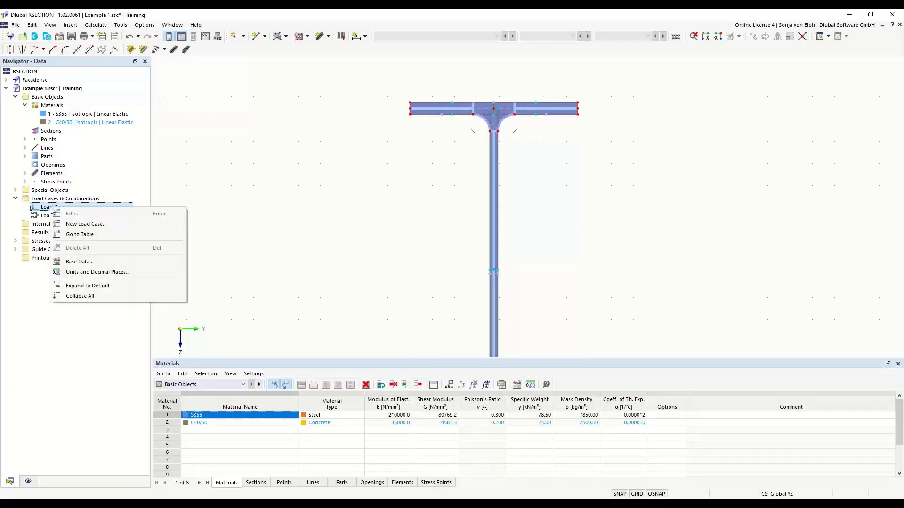
click(89, 226)
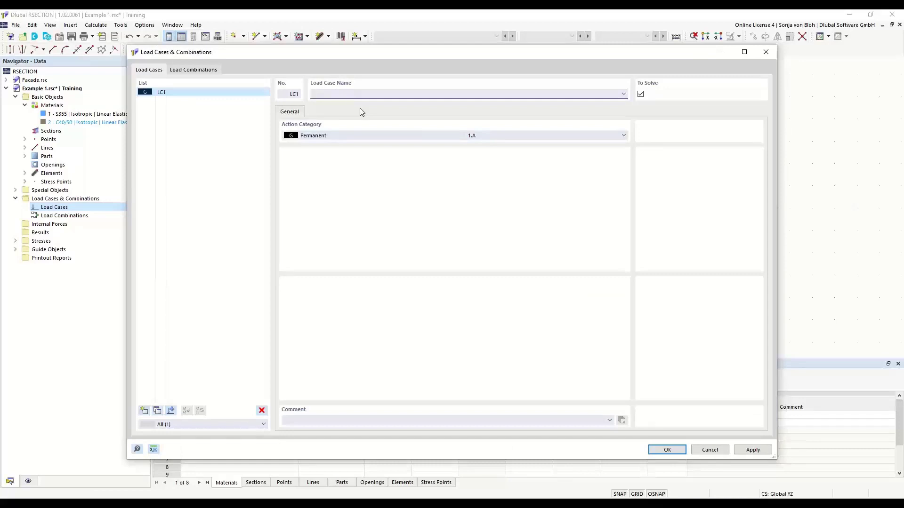
text(N)
click(145, 410)
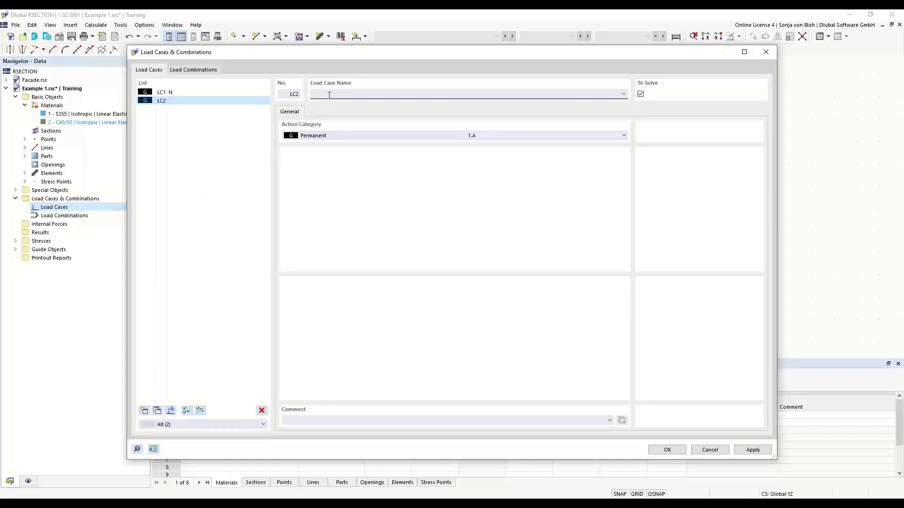
text(M)
click(202, 71)
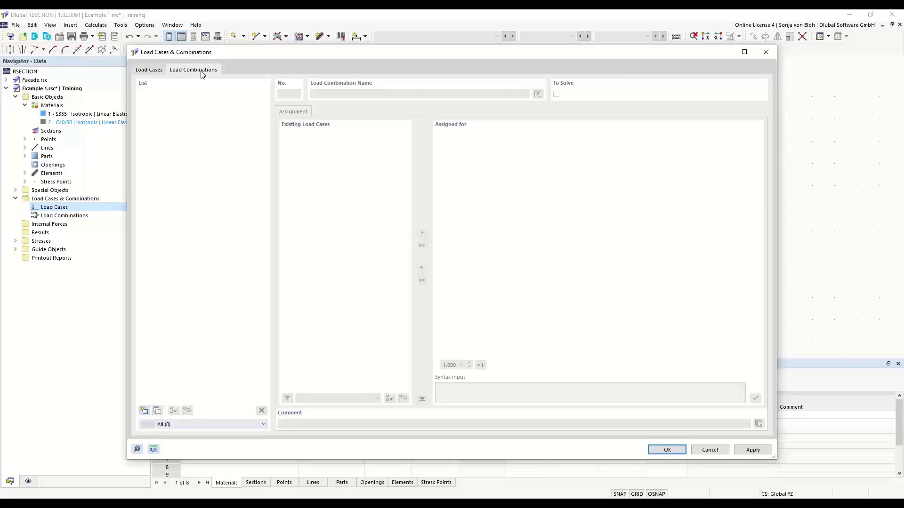
Step: Create CO1 combining LC1 and LC2 at factor 1.00, name it 'N + M', and confirm with OK
click(144, 411)
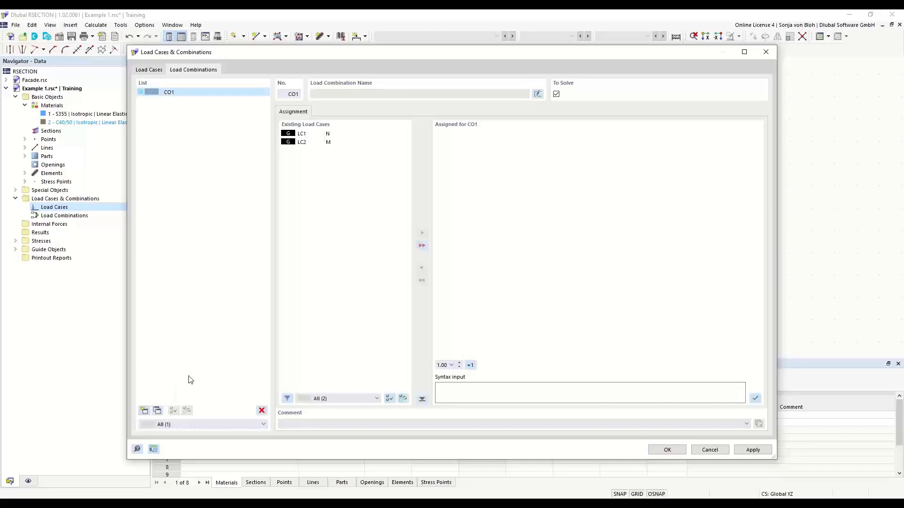
click(422, 246)
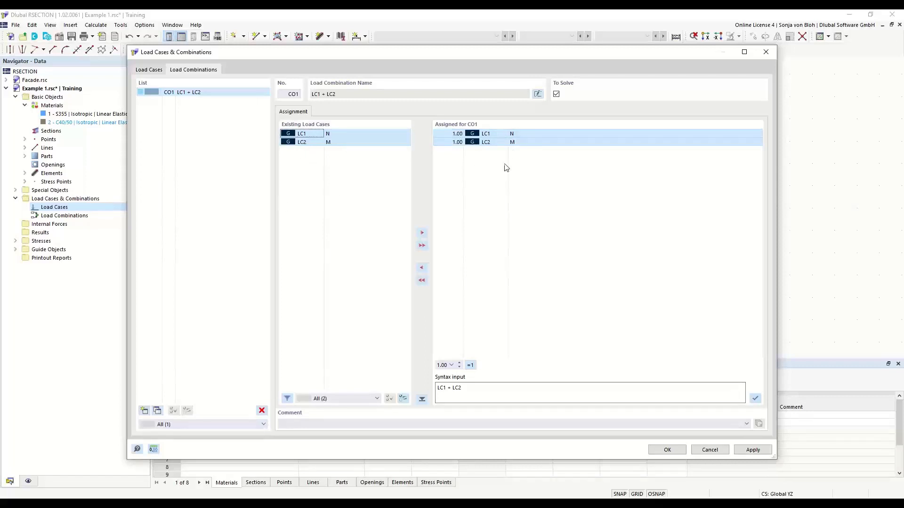
click(449, 134)
click(451, 134)
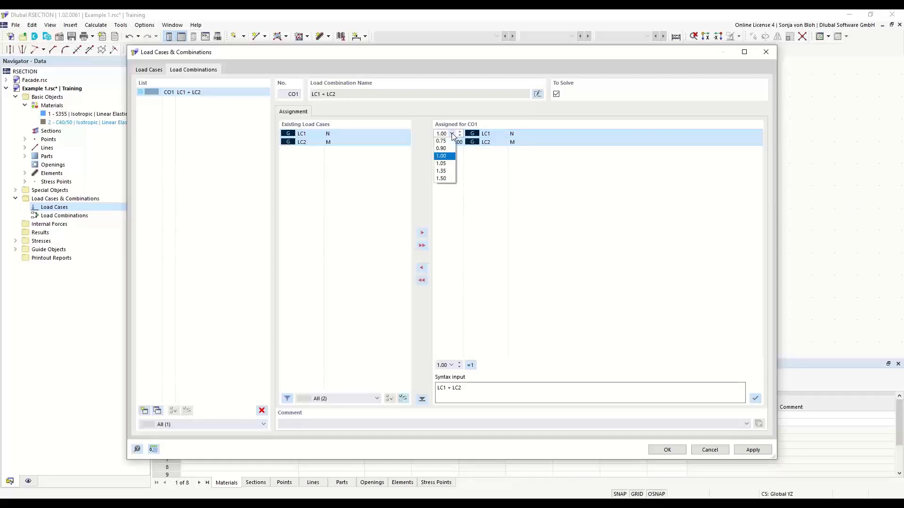
click(453, 134)
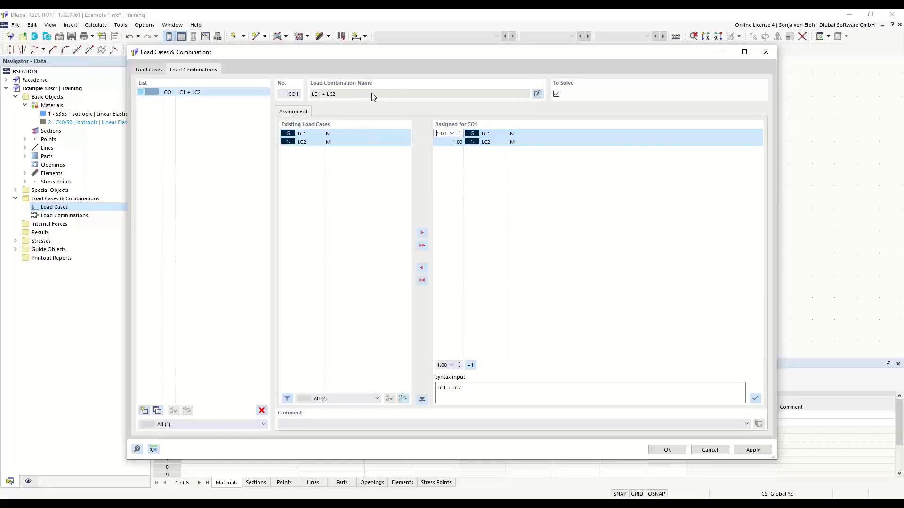
click(537, 93)
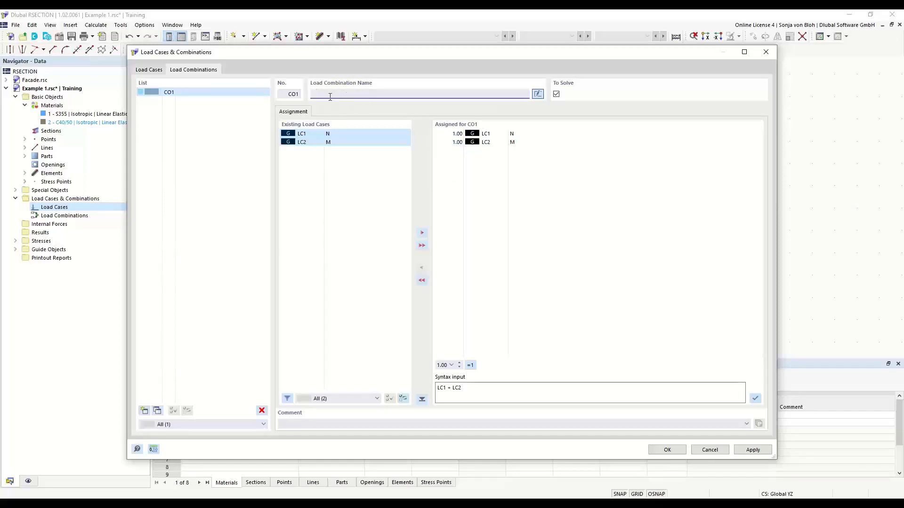
text(N + M)
click(661, 452)
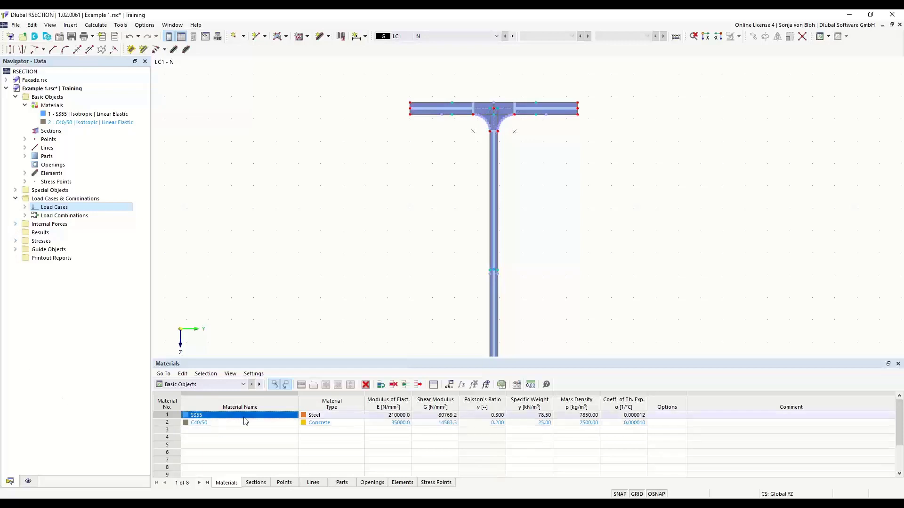
Step: Switch the table to Internal Forces and expand the LC1 - N internal force entries in the Navigator
click(244, 385)
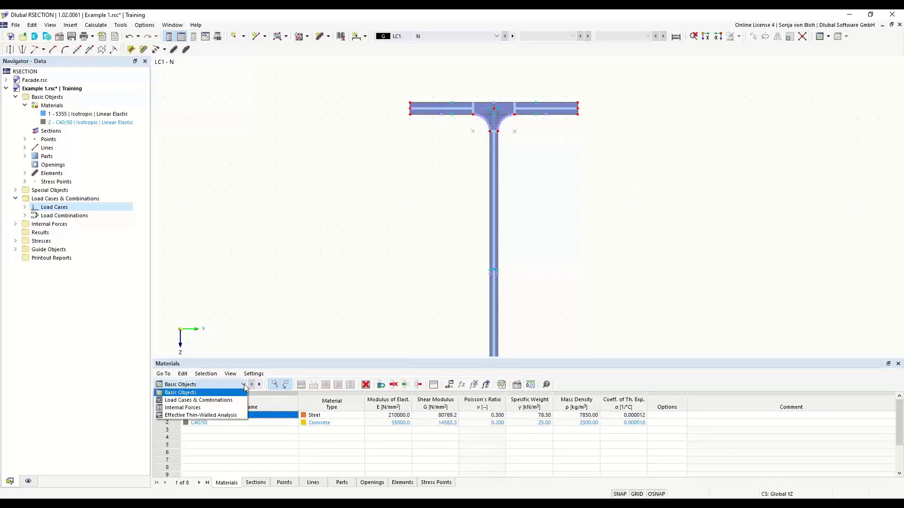
click(185, 408)
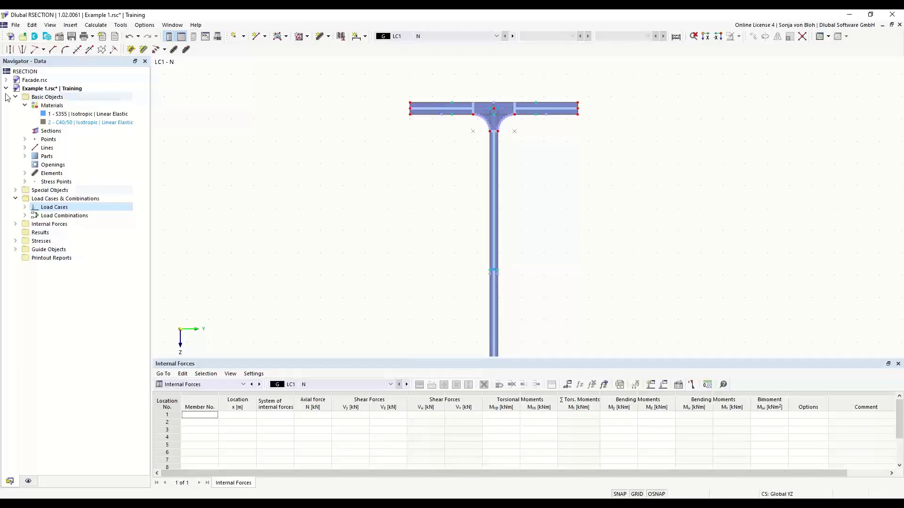
click(15, 224)
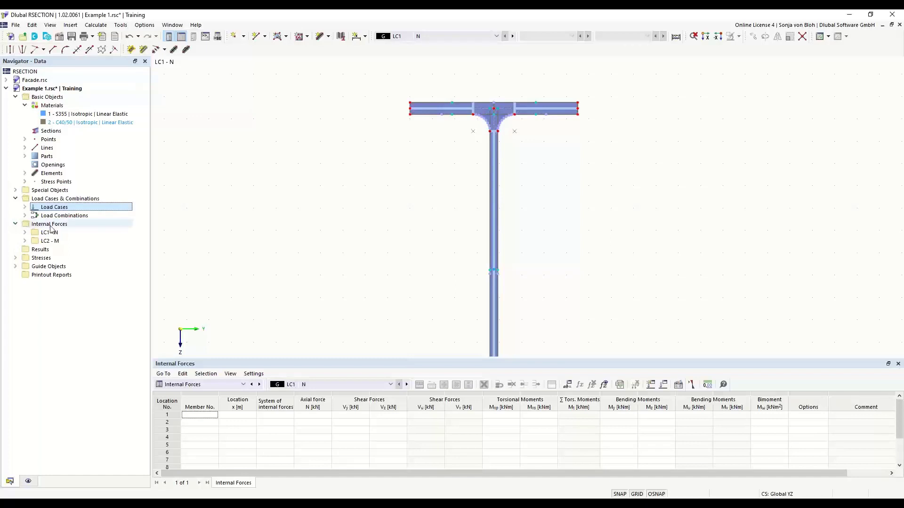
click(25, 232)
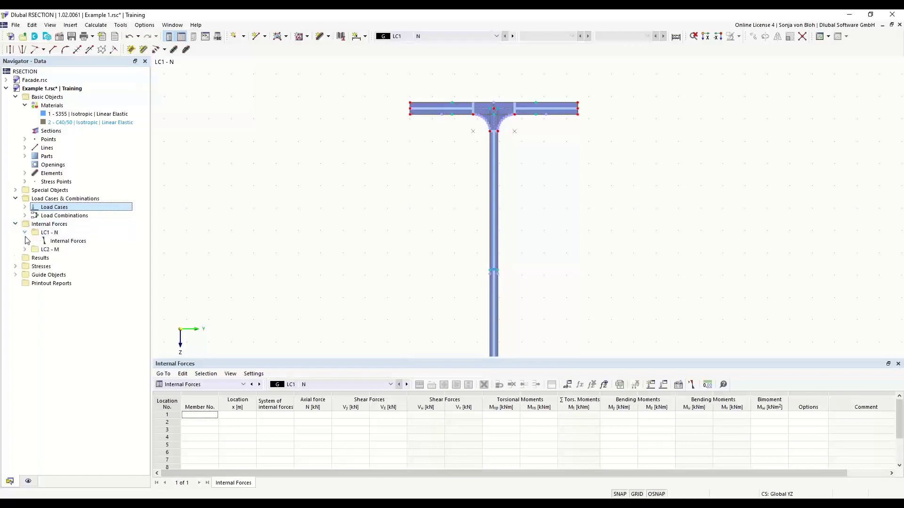
Step: Add internal forces for LC1 - N with axial force N = -10 kN on member 1
double_click(69, 242)
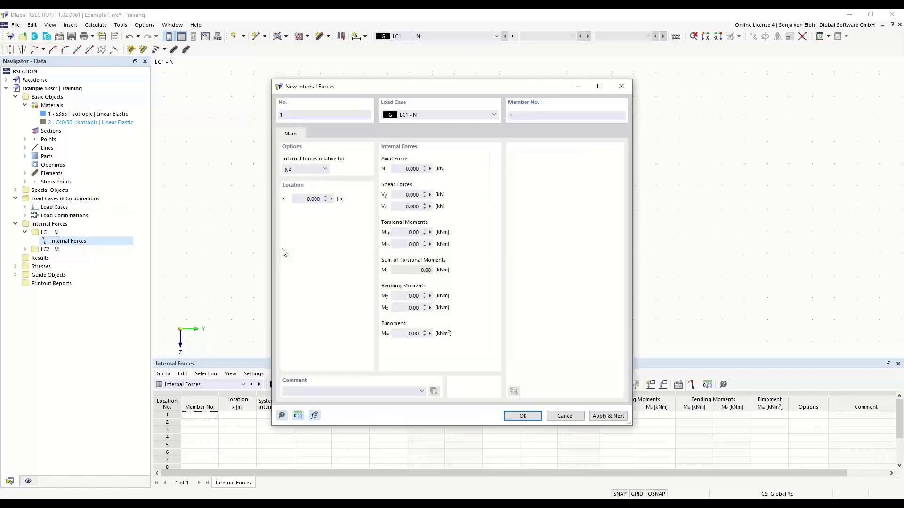
click(406, 169)
text(-10)
click(596, 418)
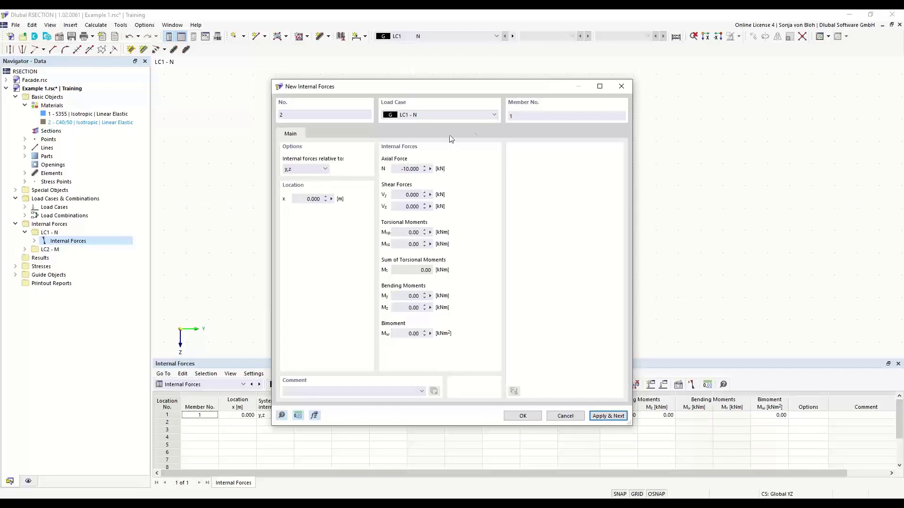
Step: Add internal forces for LC2 - M with N = 0 and My = 100 kNm
click(495, 115)
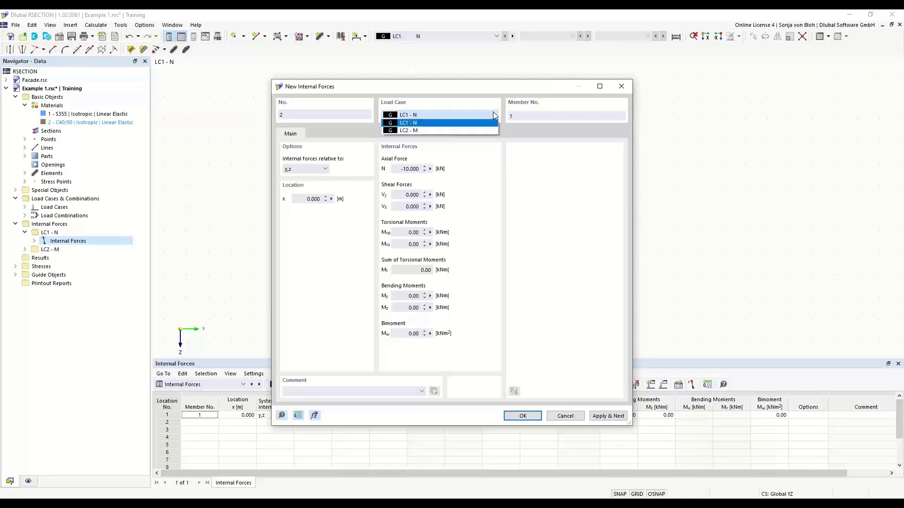
click(432, 131)
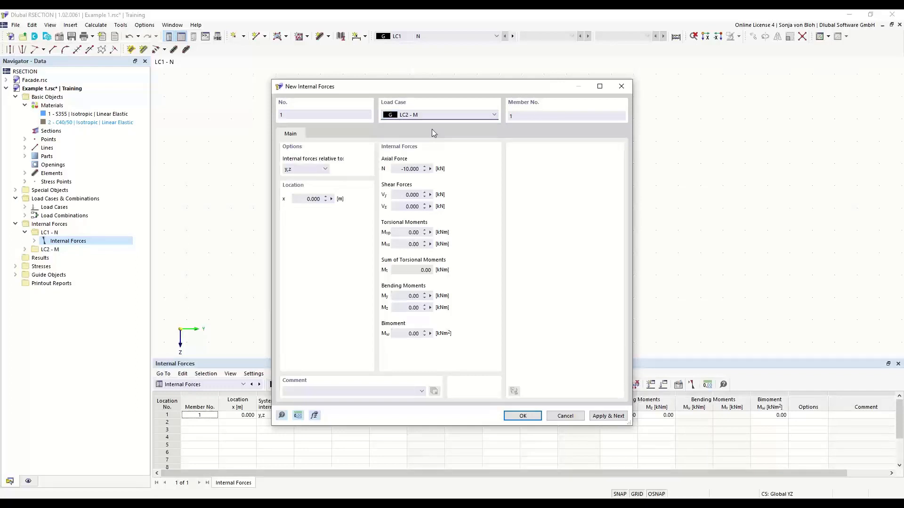
click(397, 168)
text(0)
click(410, 296)
text(100)
click(522, 416)
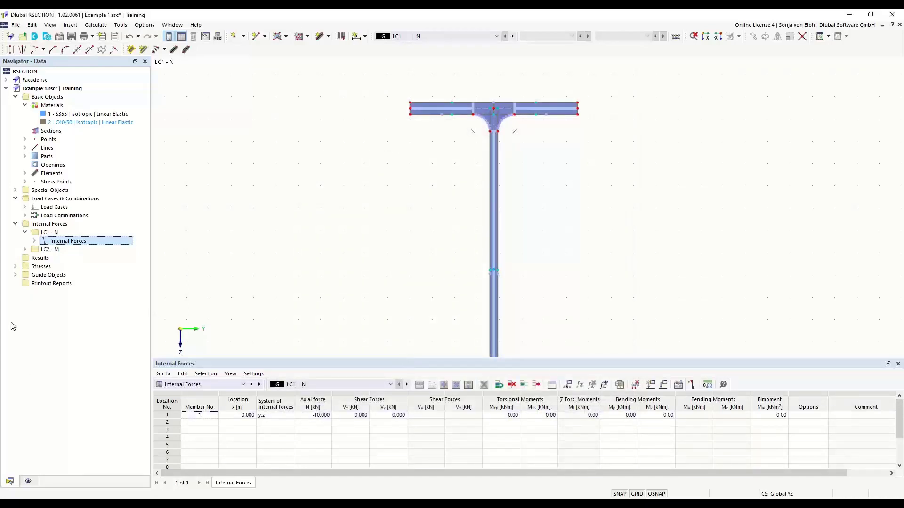
Step: Check the LC1 entry, then display LC2 - M with My 100 kNm and zoom into the flange
click(33, 241)
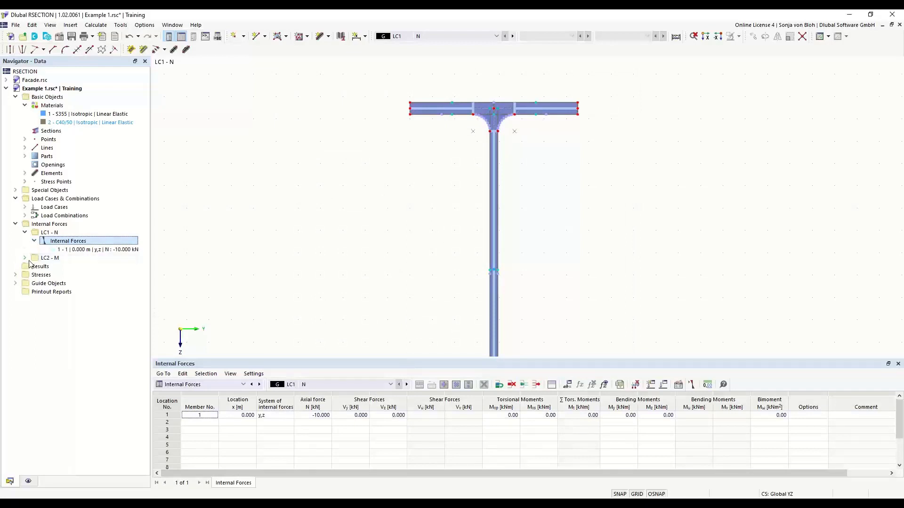
click(103, 250)
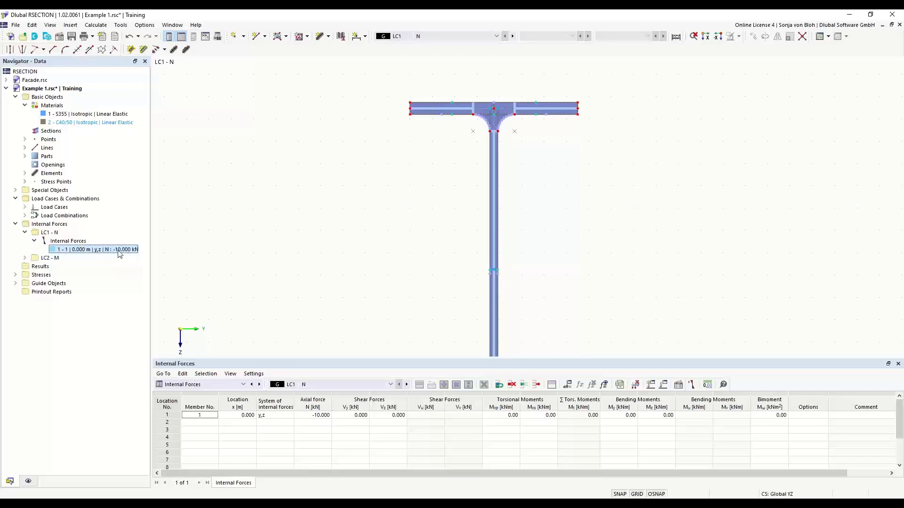
click(25, 258)
click(34, 266)
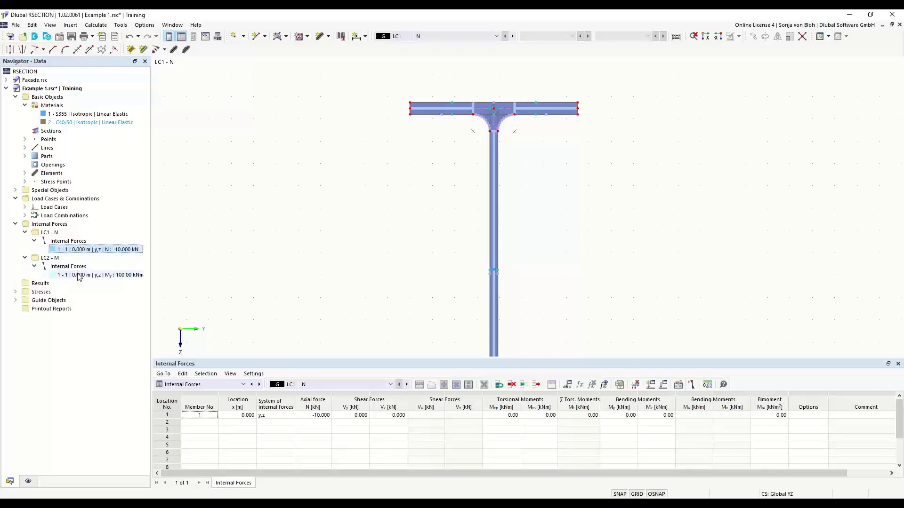
click(101, 275)
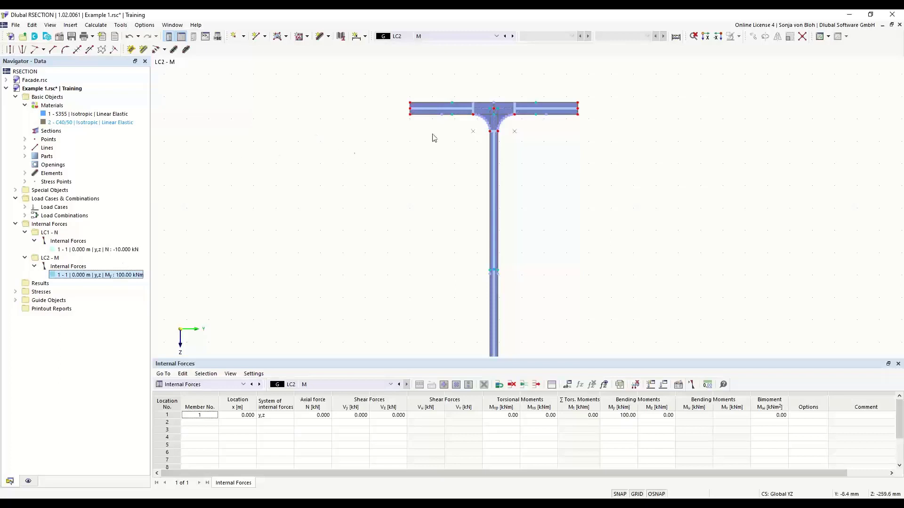
scroll(452, 107, up, 3)
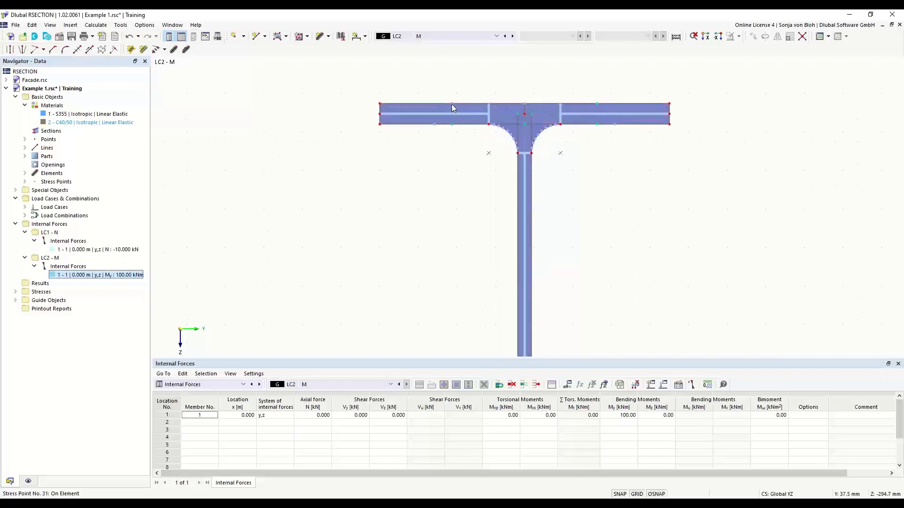
mouse_move(452, 107)
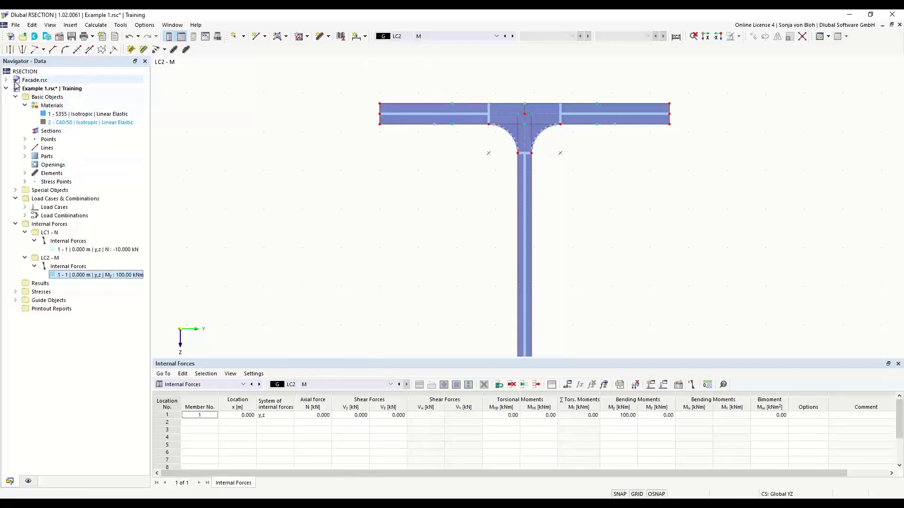
Step: Create stress point number 100 at Y = 75 mm, Z = -100 mm on element 2
click(25, 182)
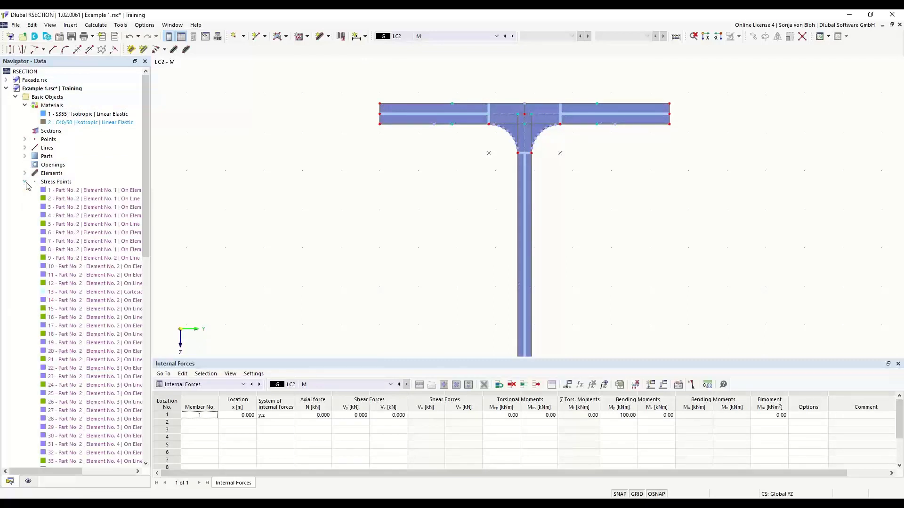
right_click(64, 185)
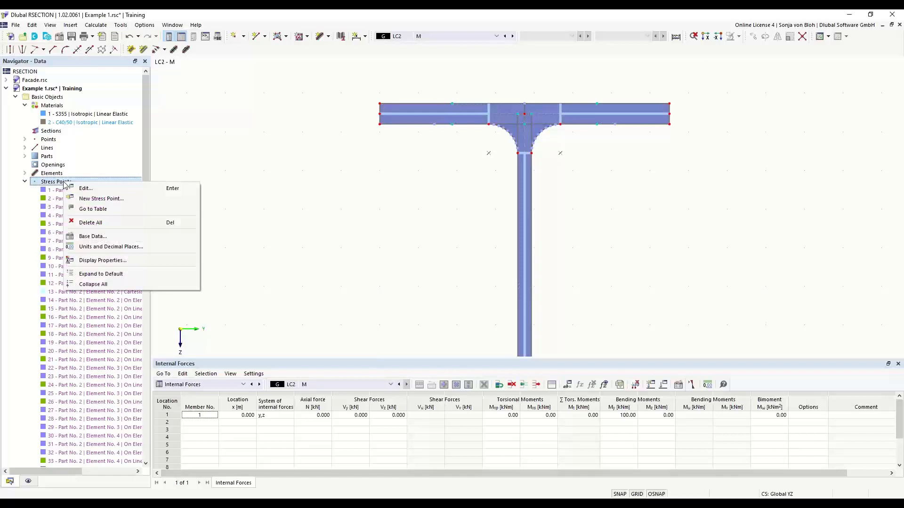
click(100, 200)
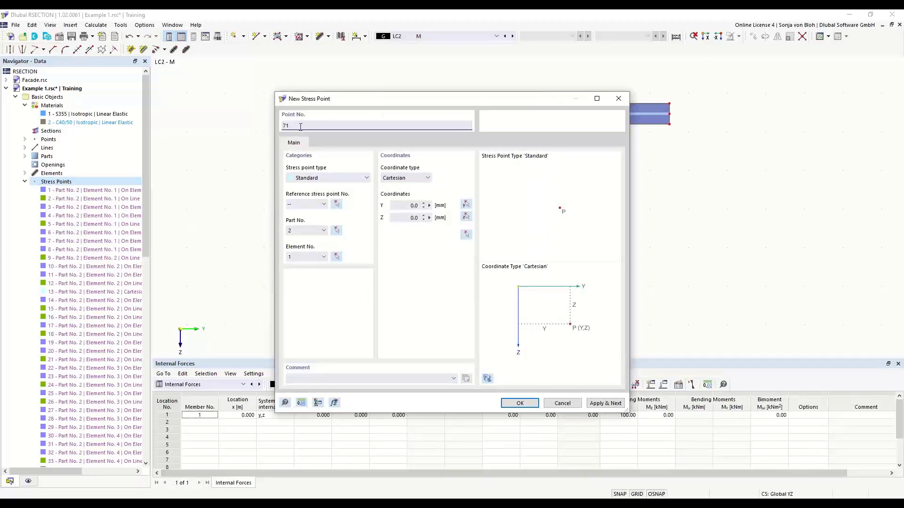
drag(292, 125, 266, 125)
text(100)
click(416, 206)
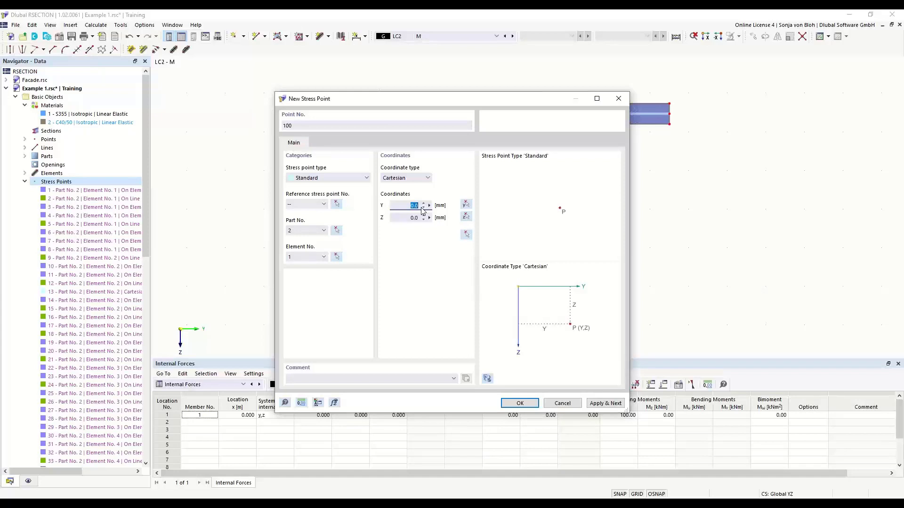
text(75)
click(405, 218)
text(-10)
click(399, 206)
click(519, 402)
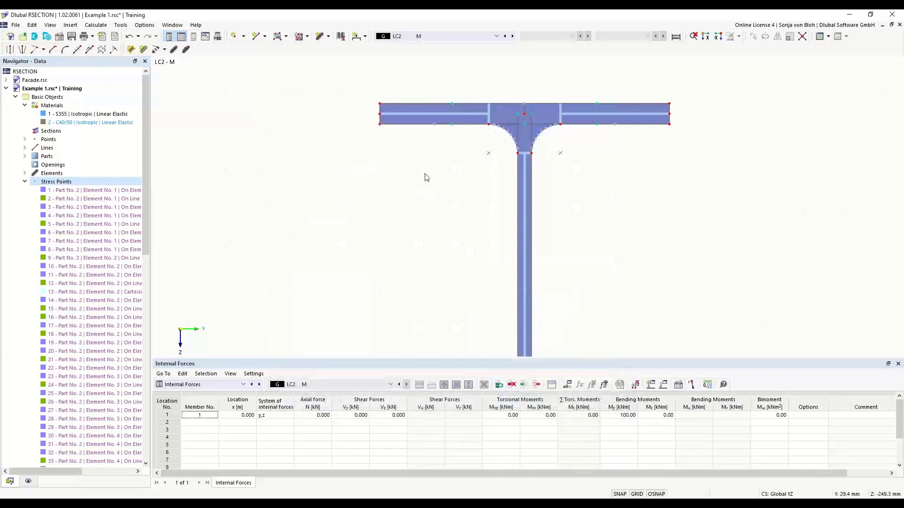
Step: Bring stress point 100 into view and toggle object numbering on, then off again
scroll(426, 178, down, 3)
middle_drag(415, 273, 403, 138)
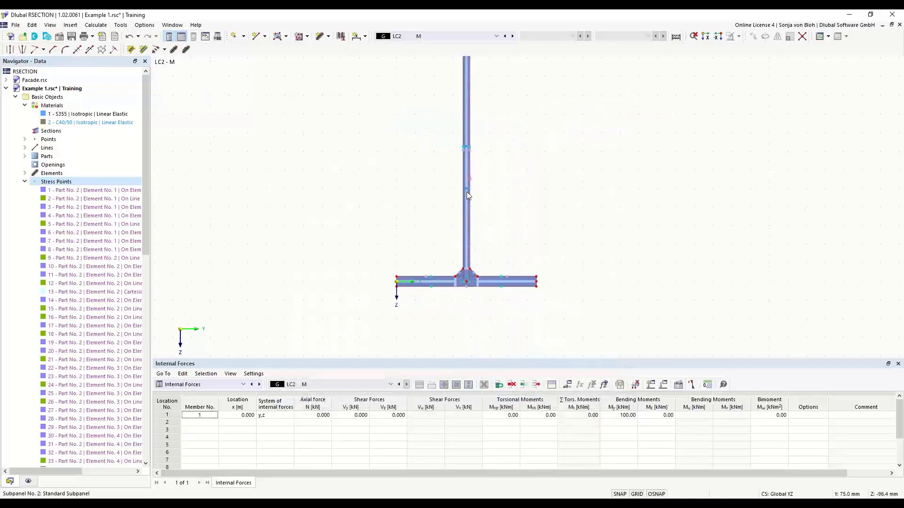
mouse_move(467, 188)
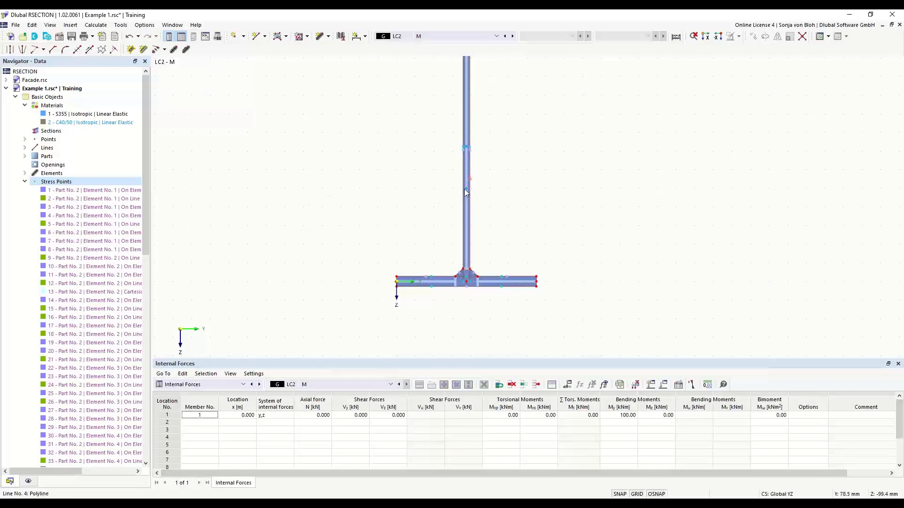
right_click(305, 166)
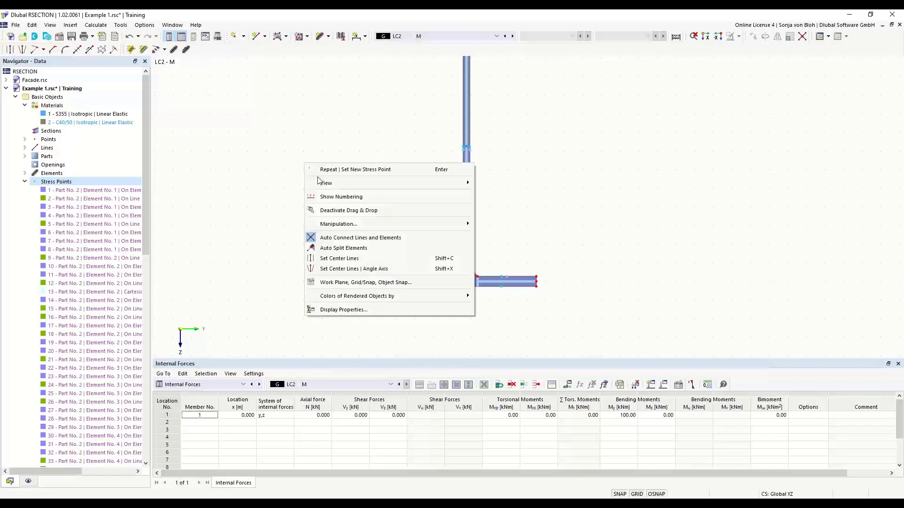
click(338, 198)
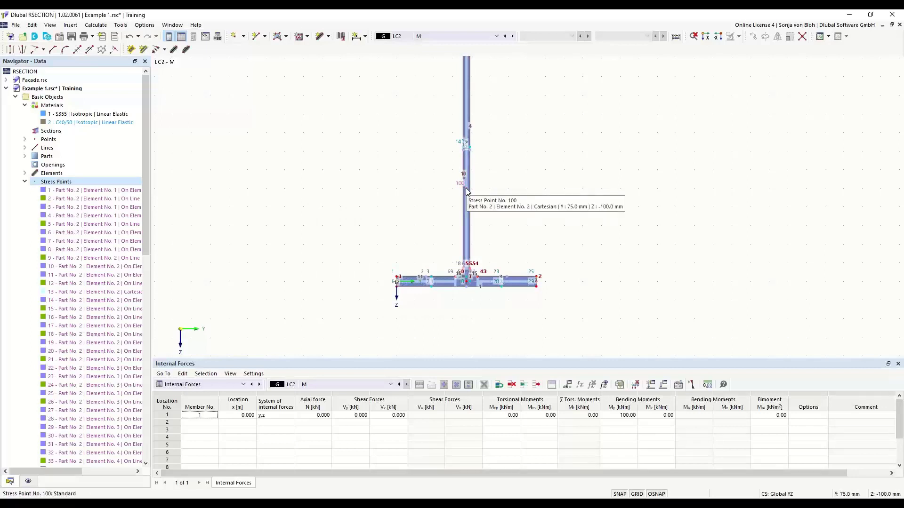
right_click(311, 169)
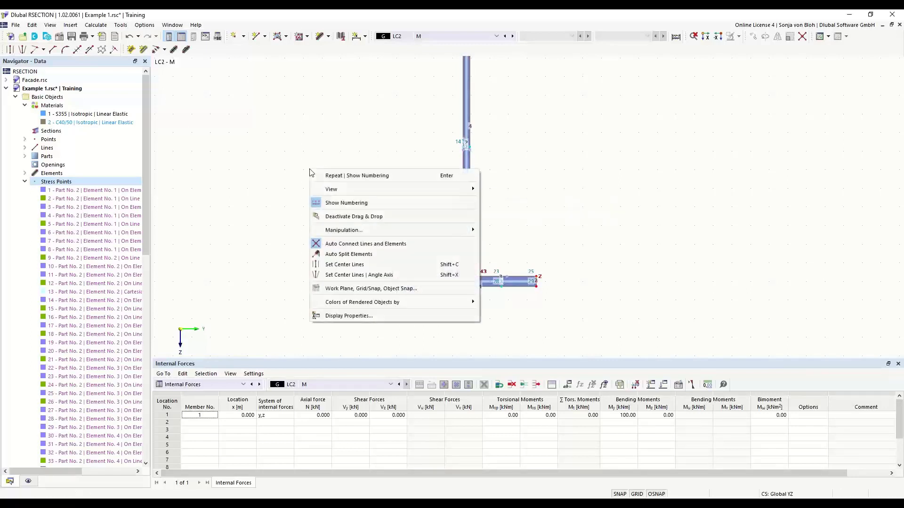
click(339, 203)
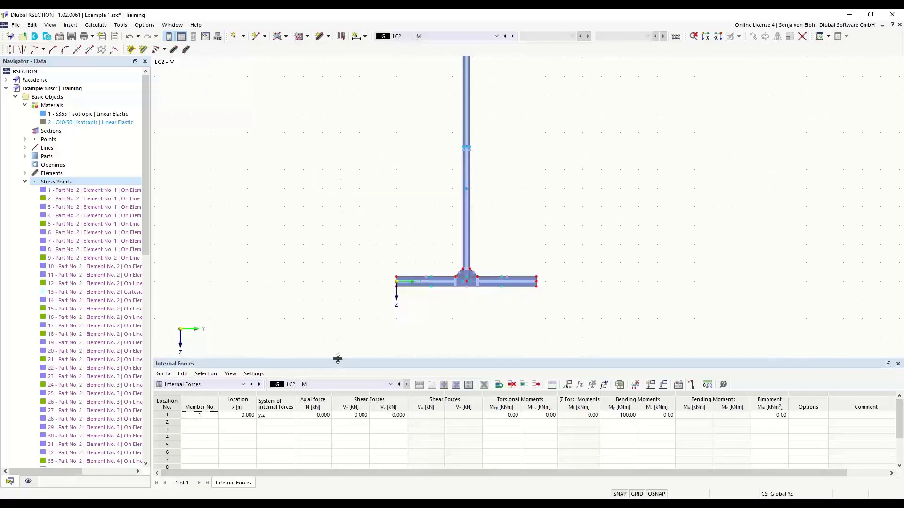
Step: Shrink the table panel, fit the whole I-section in view, and show the Navigator's display settings
drag(337, 363, 347, 404)
middle_drag(328, 209, 333, 259)
scroll(314, 210, down, 1)
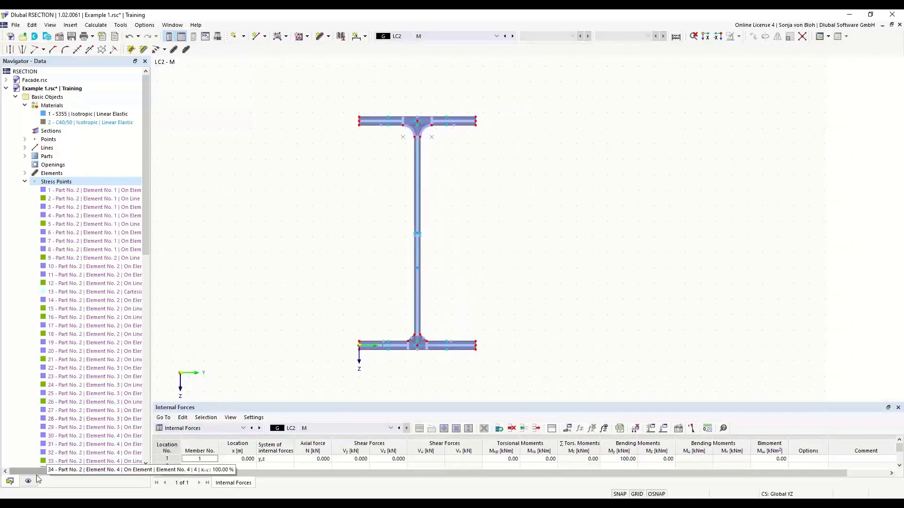
click(28, 481)
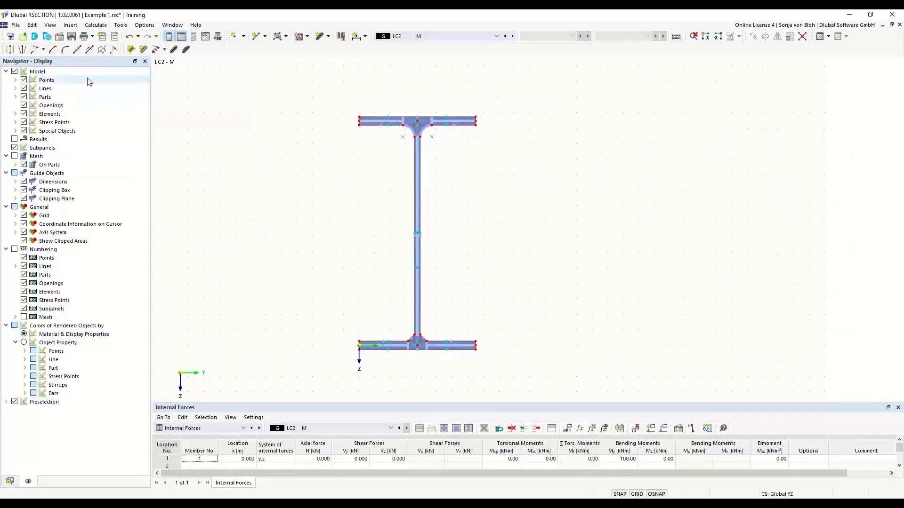
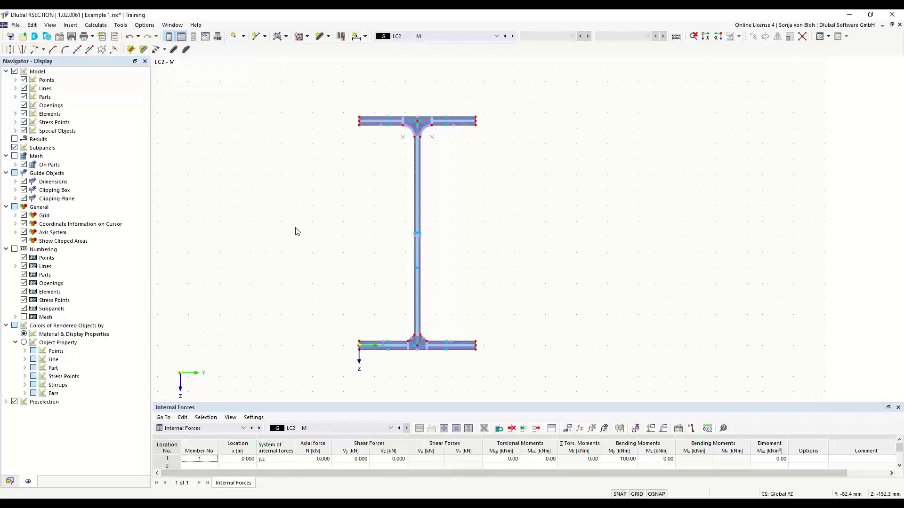
Step: In the Navigator Data tree, collapse Stress Points and expand Stresses > Stress Configuration
click(9, 481)
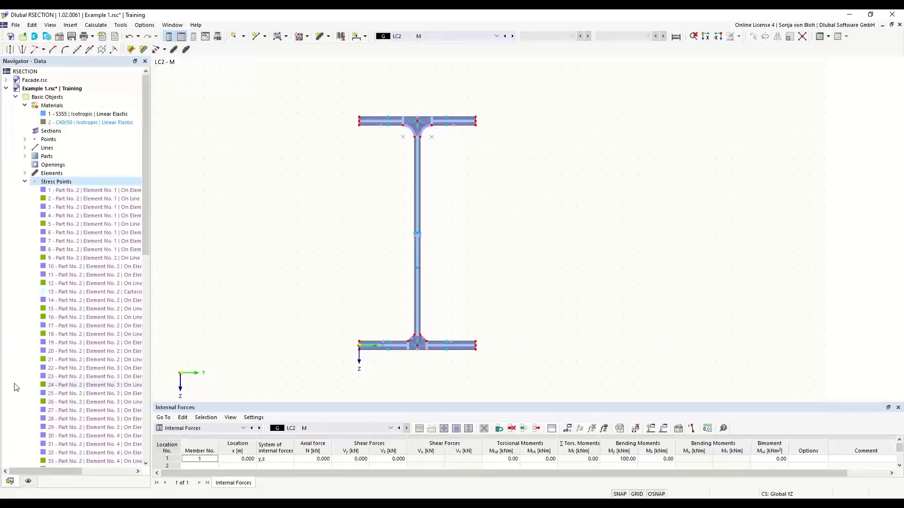
click(24, 182)
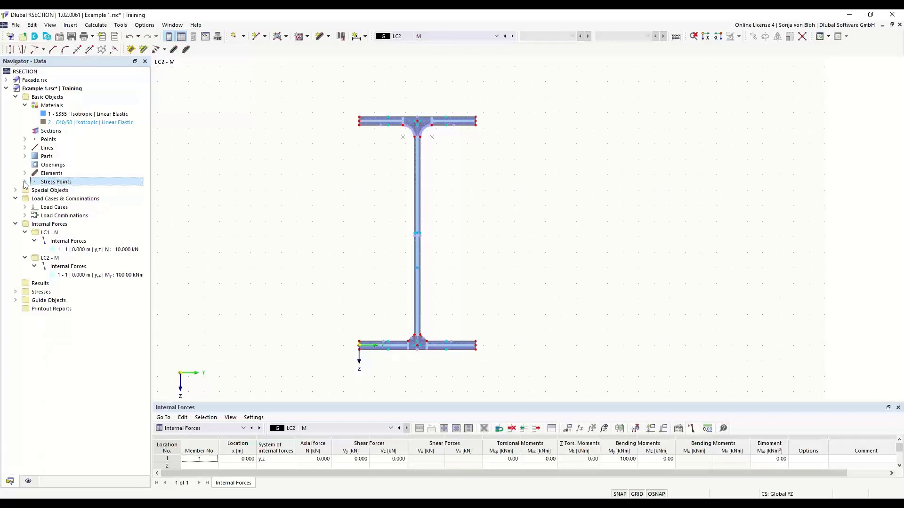
click(15, 292)
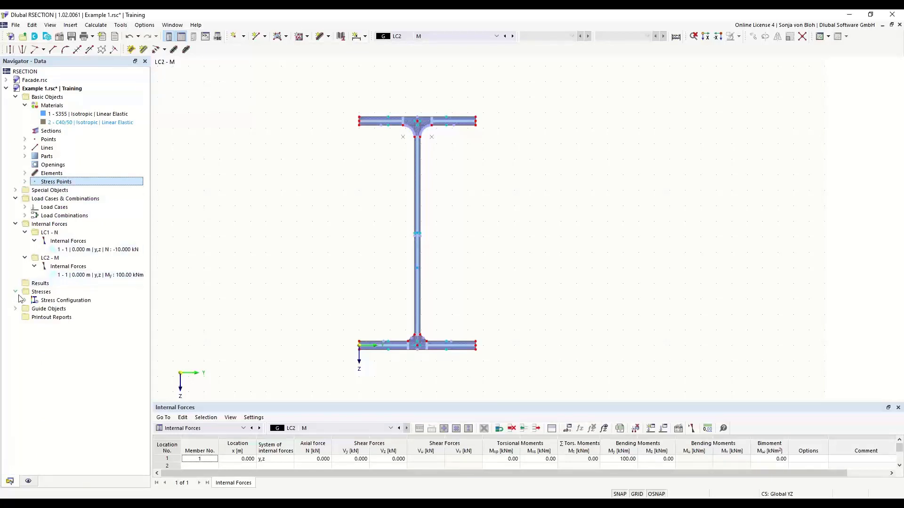
click(25, 300)
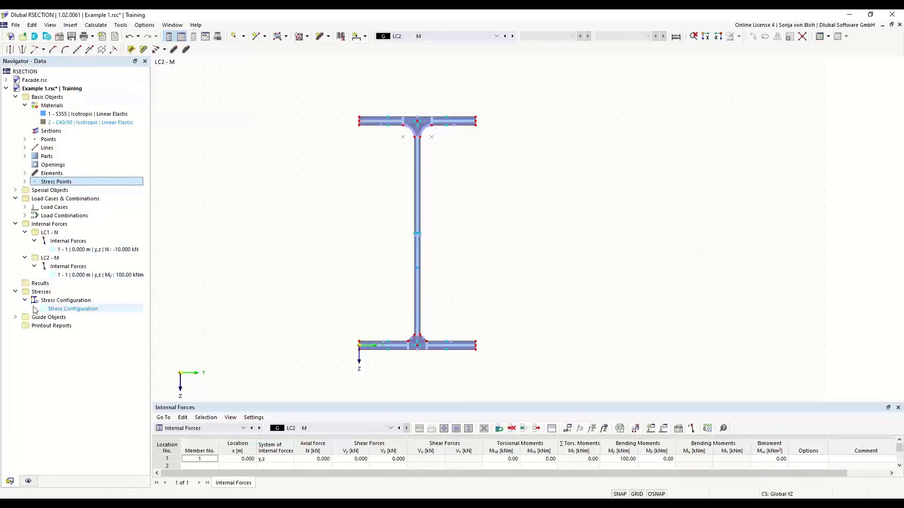
click(71, 309)
double_click(71, 309)
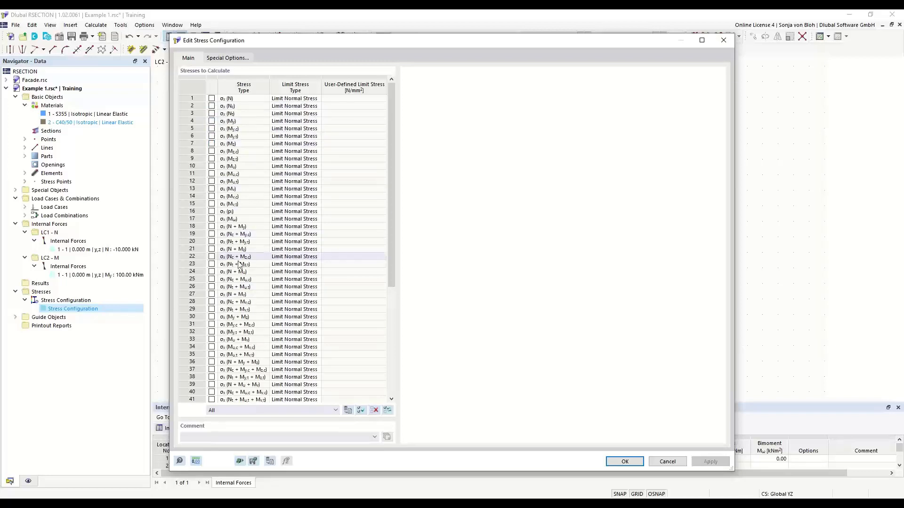
drag(394, 267, 393, 354)
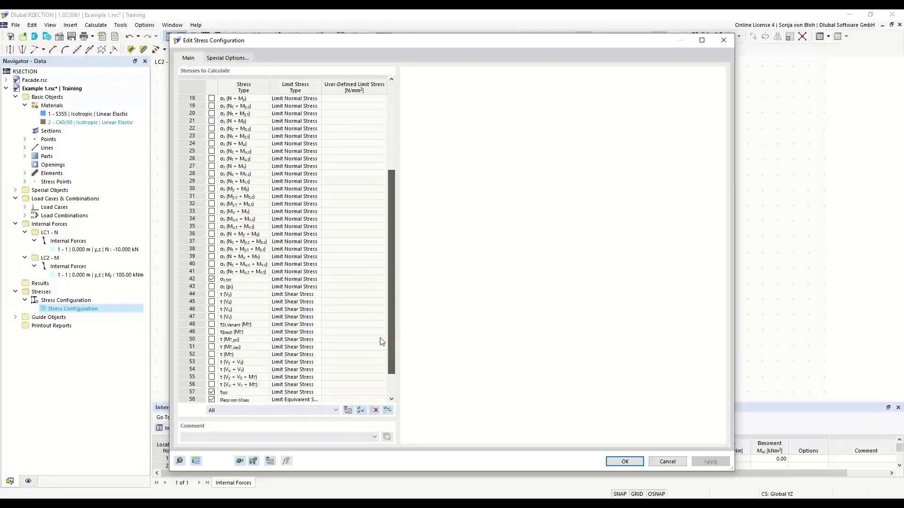
click(251, 284)
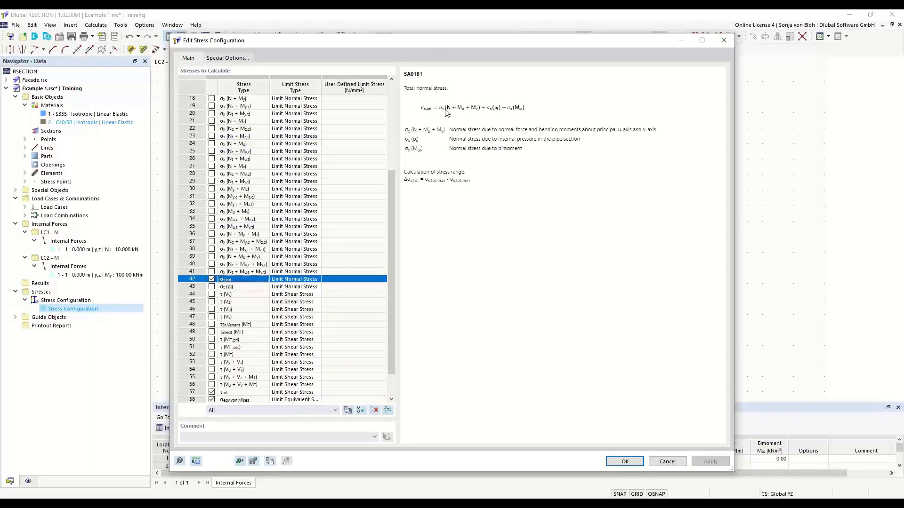
click(625, 462)
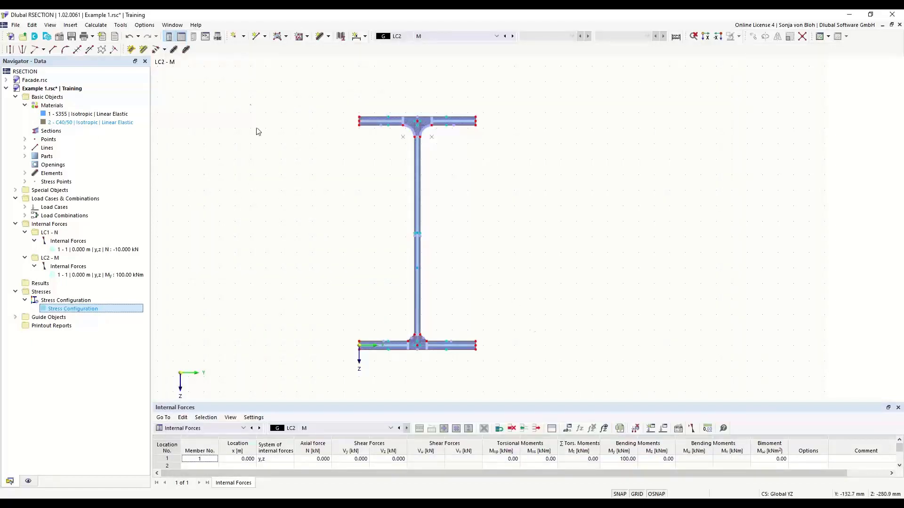
Step: Calculate all and show LC2's thin-walled σx,tot diagram, ranging 181.211 to -179.701 N/mm²
click(96, 25)
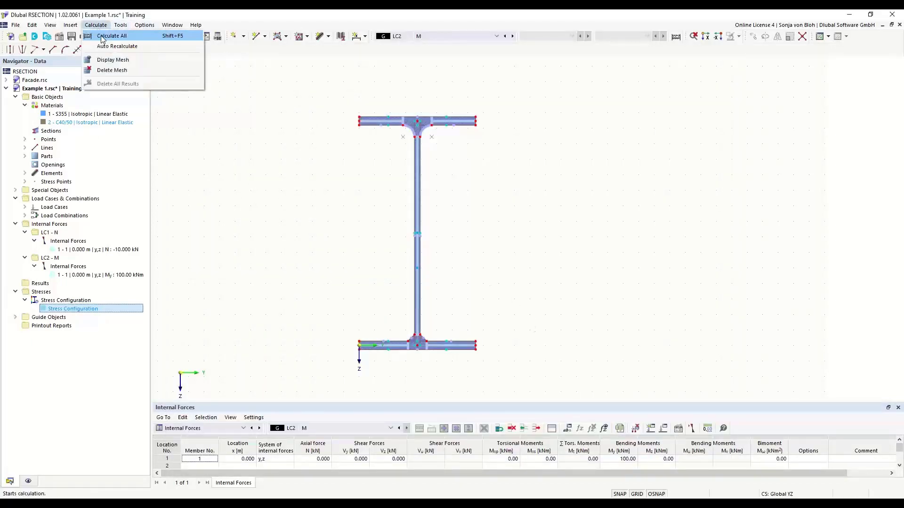
click(108, 33)
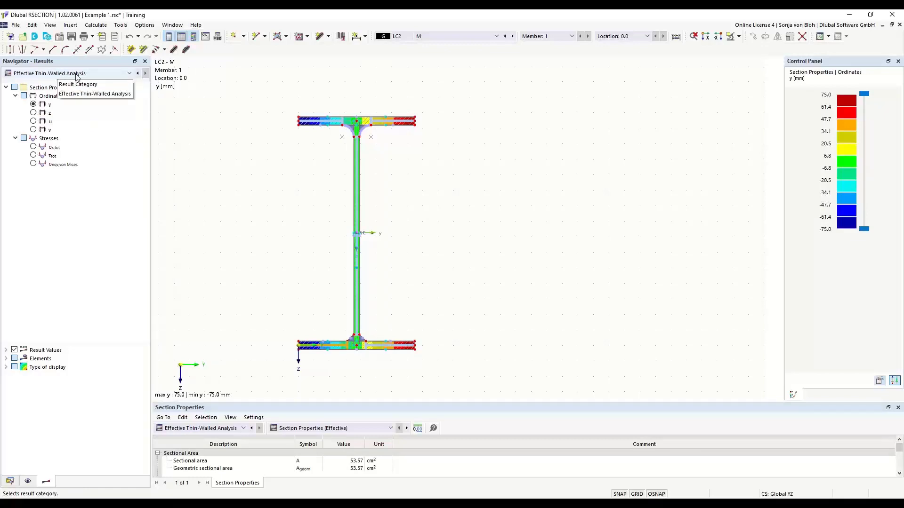
click(131, 73)
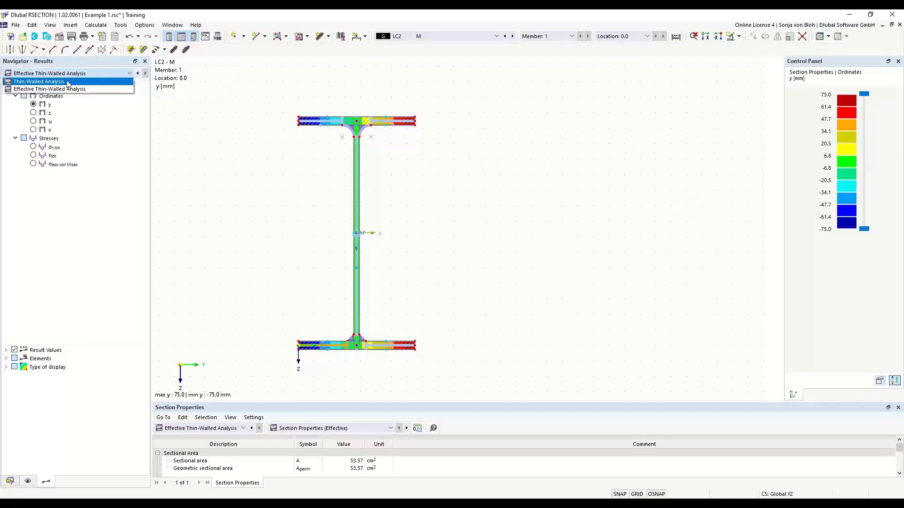
click(44, 82)
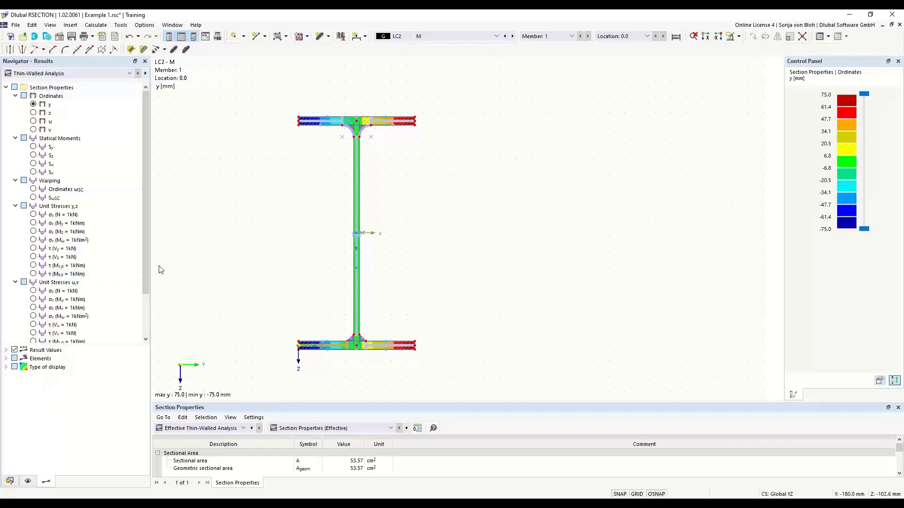
drag(146, 242, 145, 284)
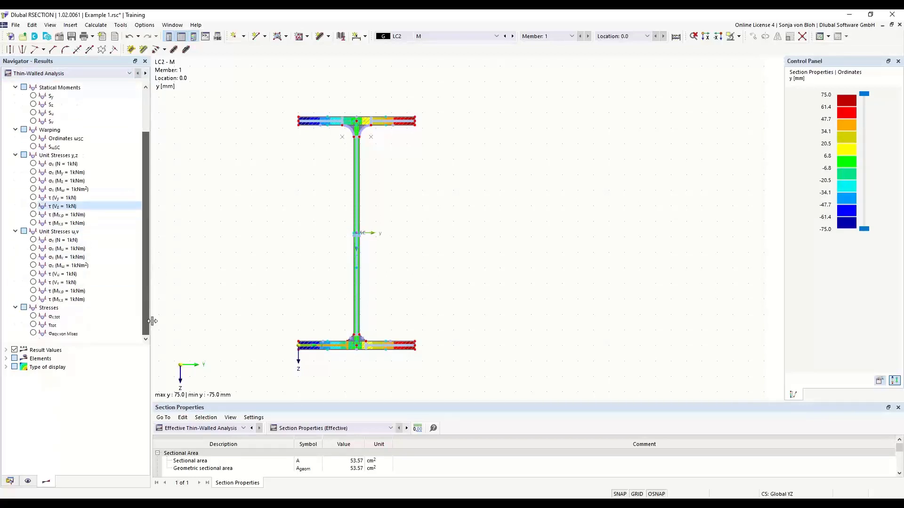
click(33, 316)
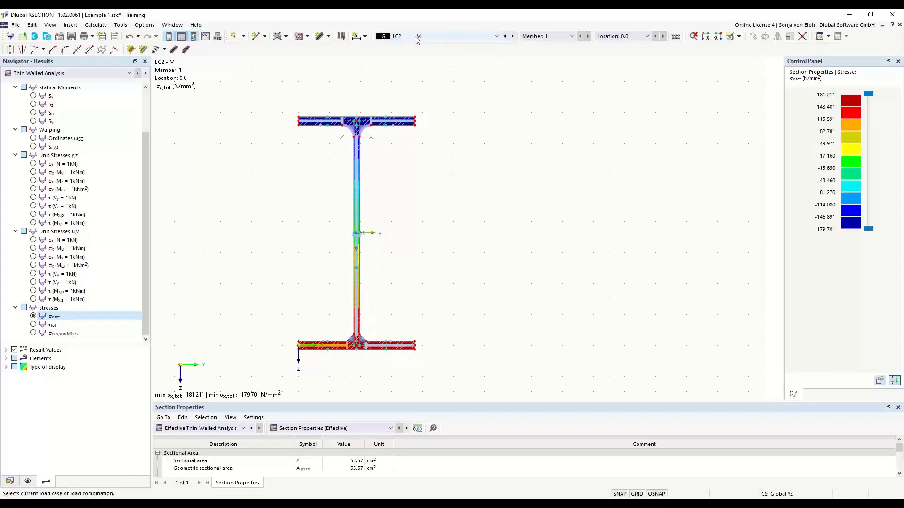
Step: View results for LC1, then CO1 N + M, then LC1 again (uniform -1.867 N/mm²)
click(496, 38)
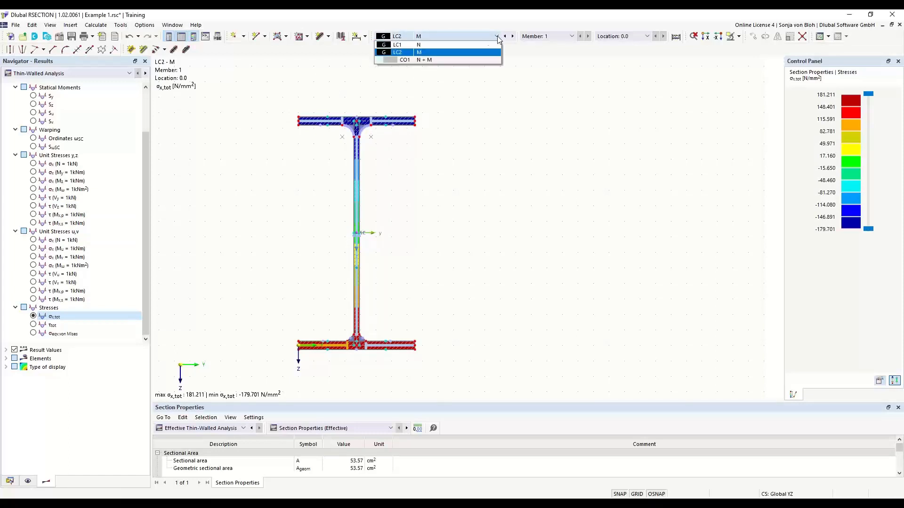
click(408, 45)
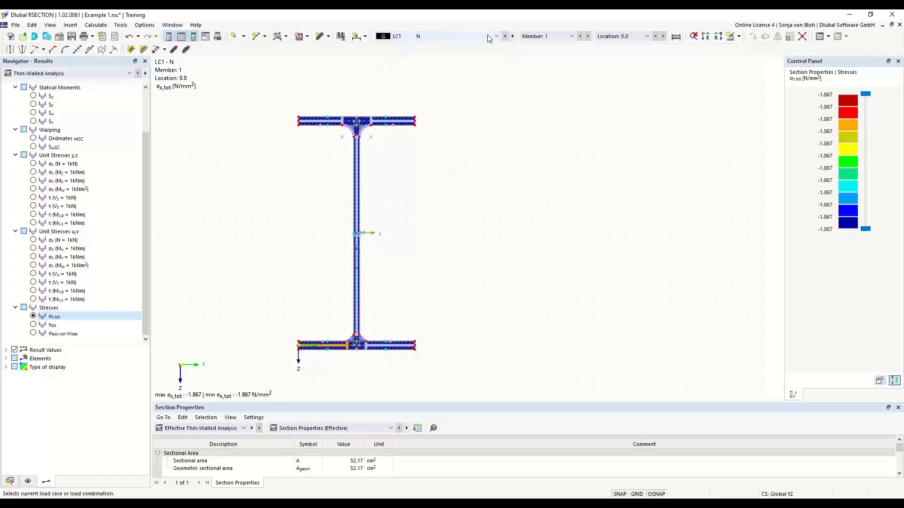
click(414, 37)
click(428, 60)
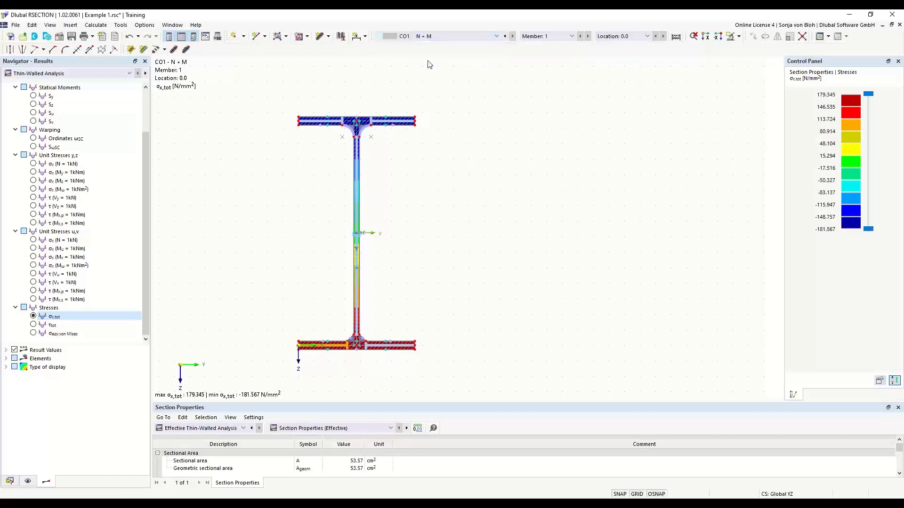
click(444, 36)
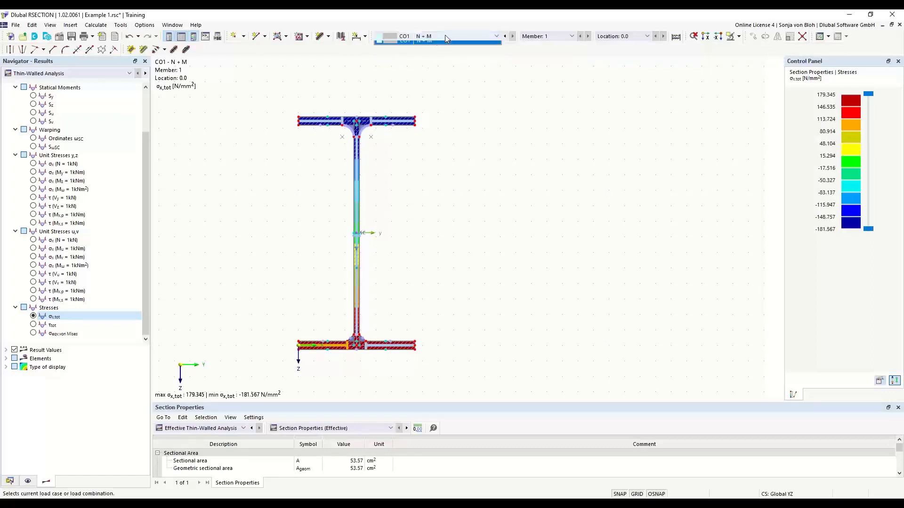
click(422, 45)
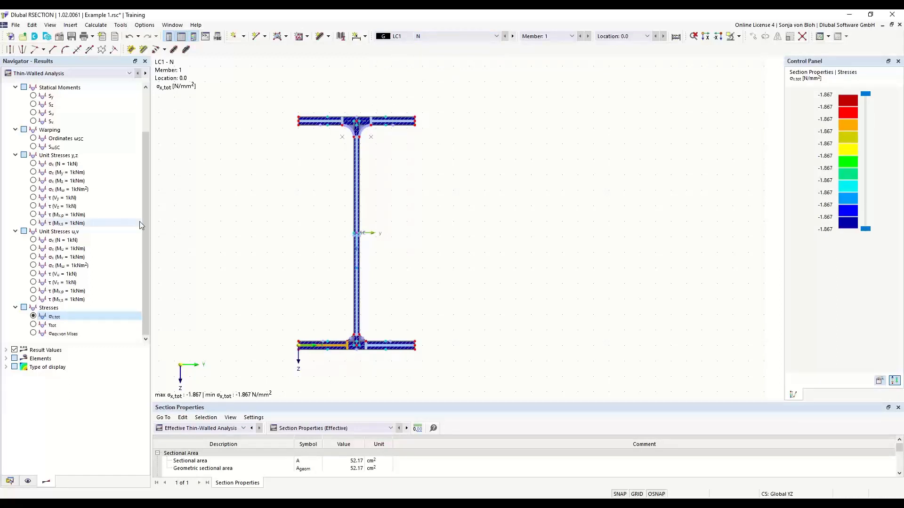
Step: Set the result display type to Off, replacing the coloured isobands with labelled diagrams
click(5, 367)
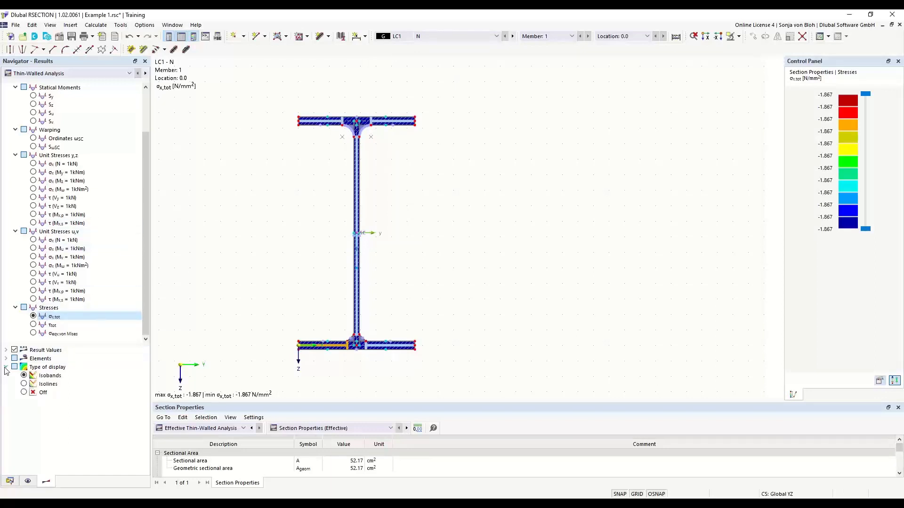
click(24, 392)
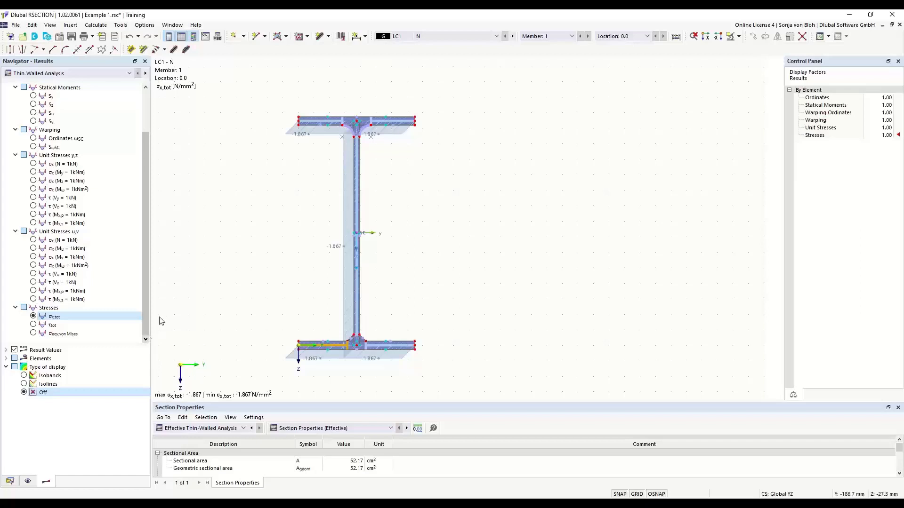
drag(148, 191, 152, 228)
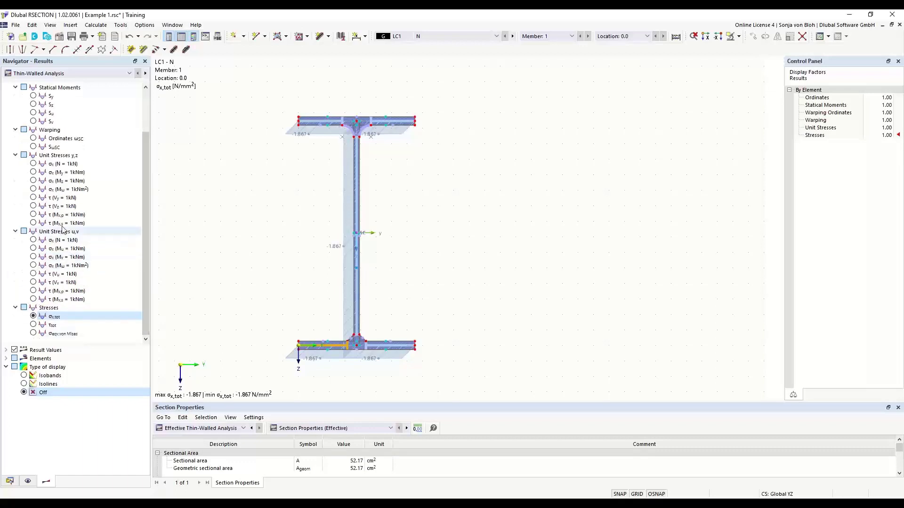
scroll(78, 206, up, 2)
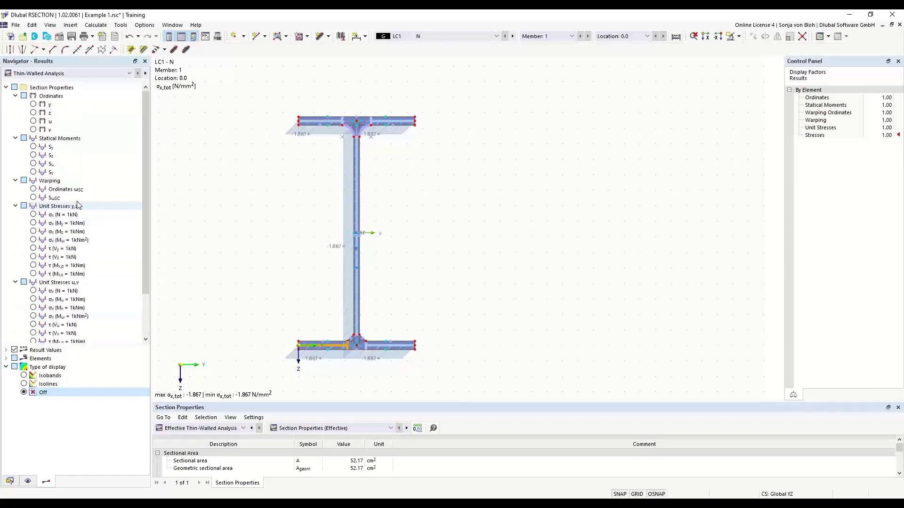
Step: Preview the Sy and y diagrams, then return to LC1's σx,tot diagram
click(35, 148)
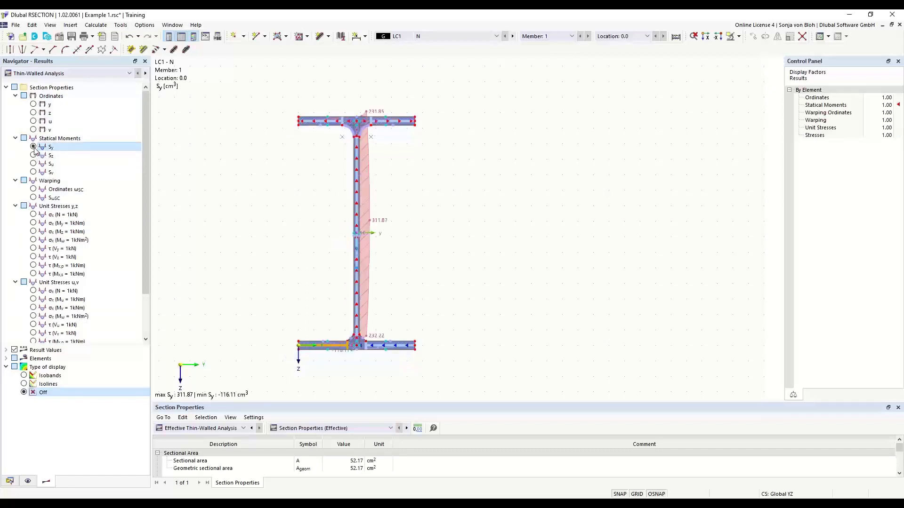
click(34, 110)
scroll(35, 113, down, 2)
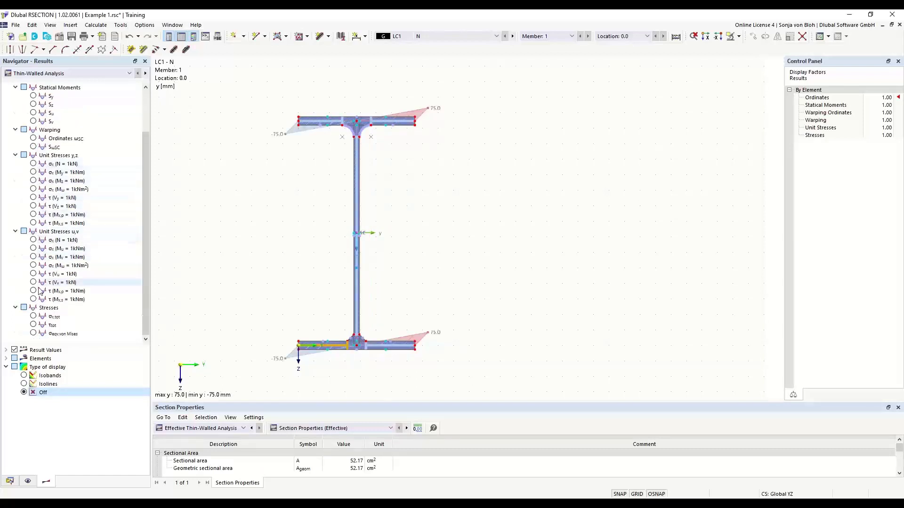
click(33, 317)
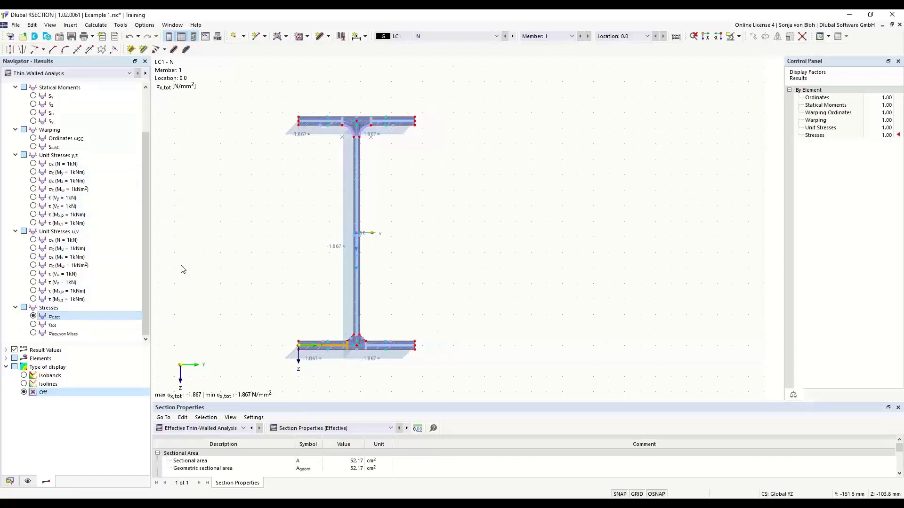
click(129, 74)
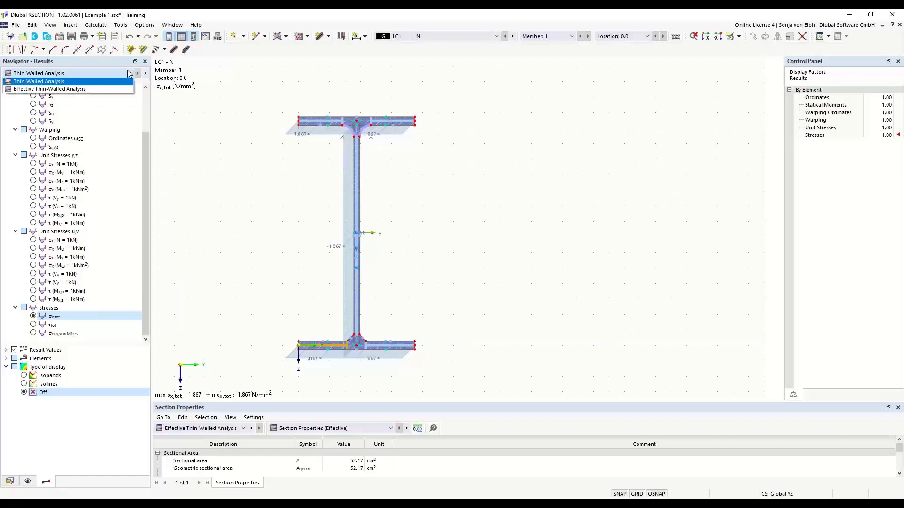
Step: Switch to Effective Thin-Walled Analysis results, giving LC1 σx,tot of -1.915 to -1.919 N/mm²
click(59, 90)
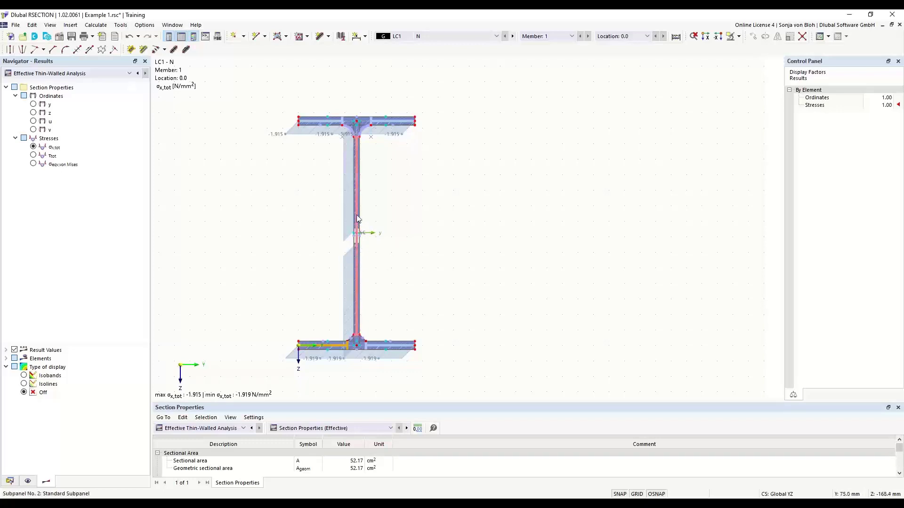
scroll(348, 253, up, 1)
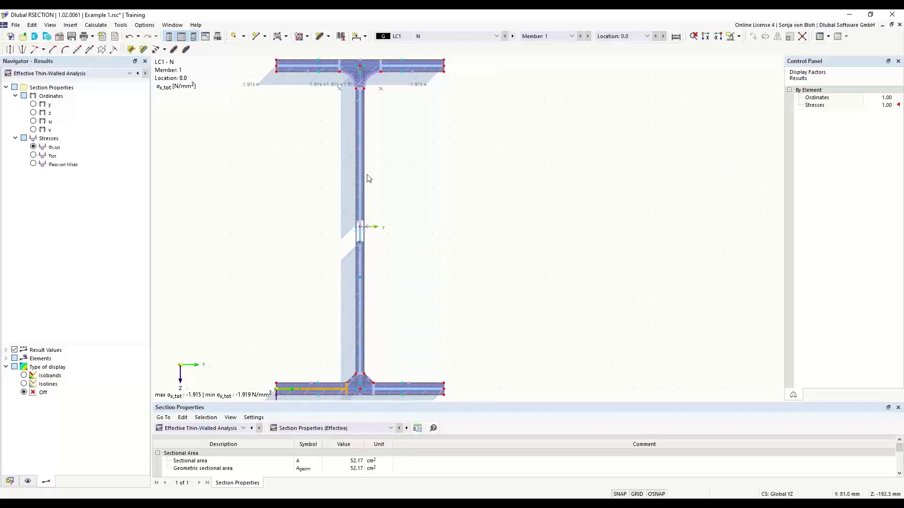
scroll(368, 179, down, 2)
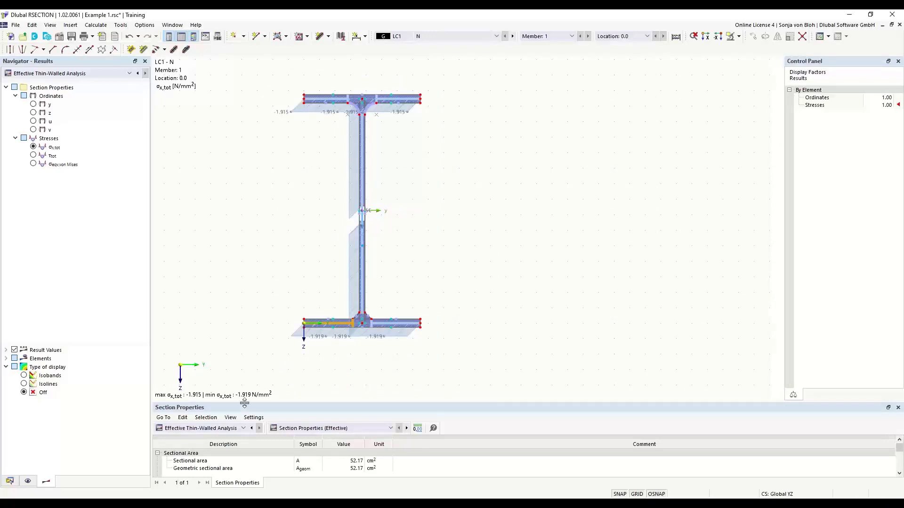
Step: Enlarge the table and list Thin-Walled Analysis section properties: area 53.57 cm², Iy 8312.26 cm⁴
drag(245, 403, 247, 344)
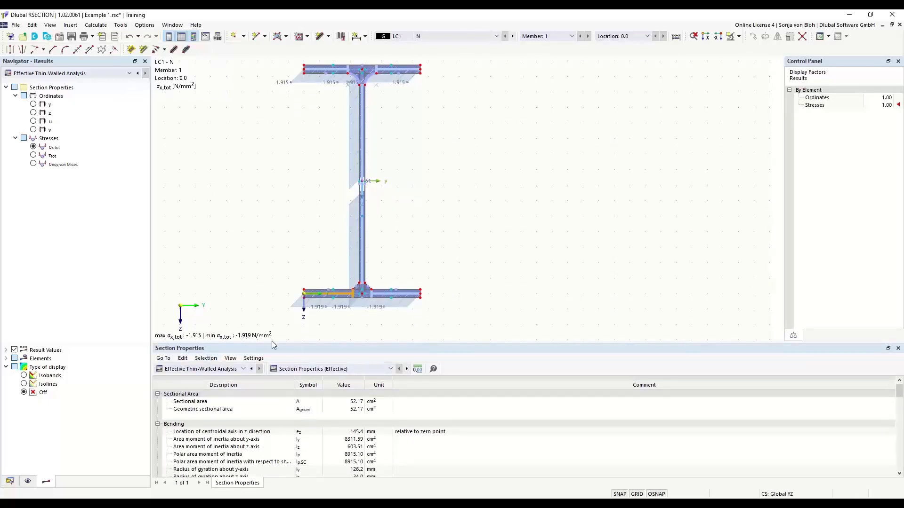
click(244, 370)
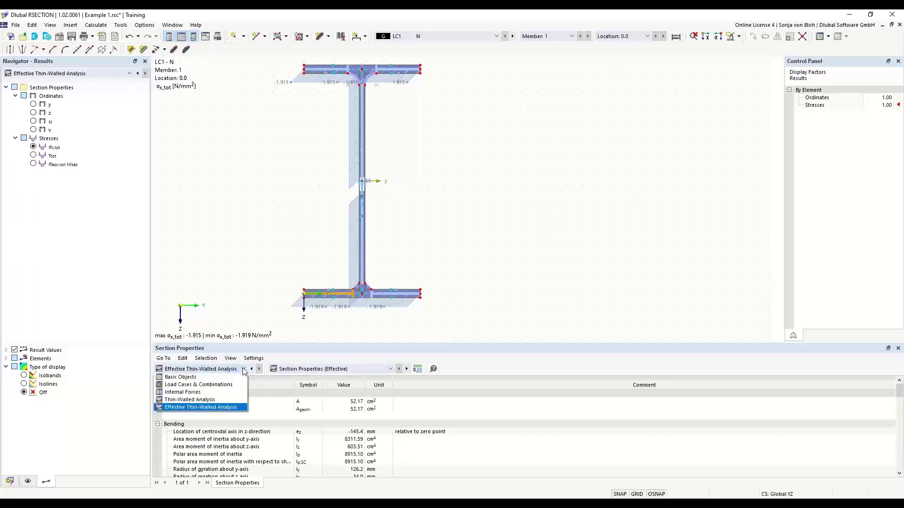
click(199, 401)
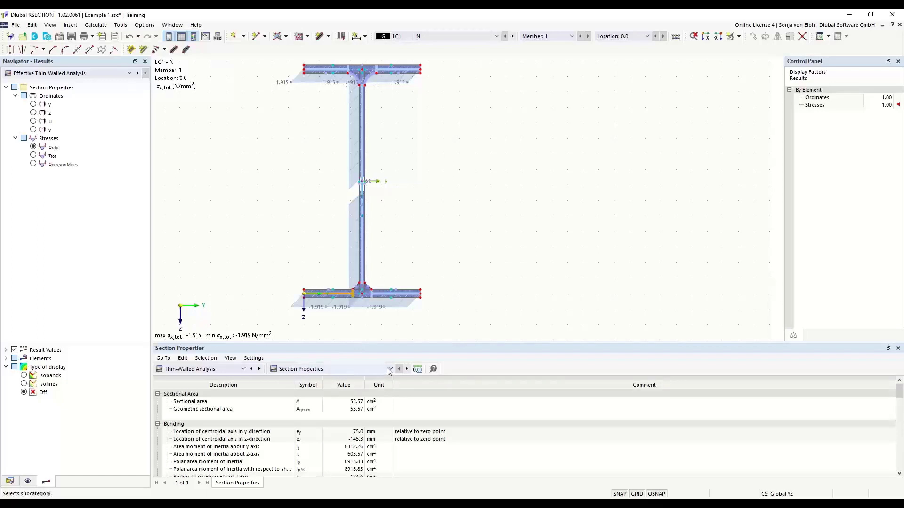
click(336, 371)
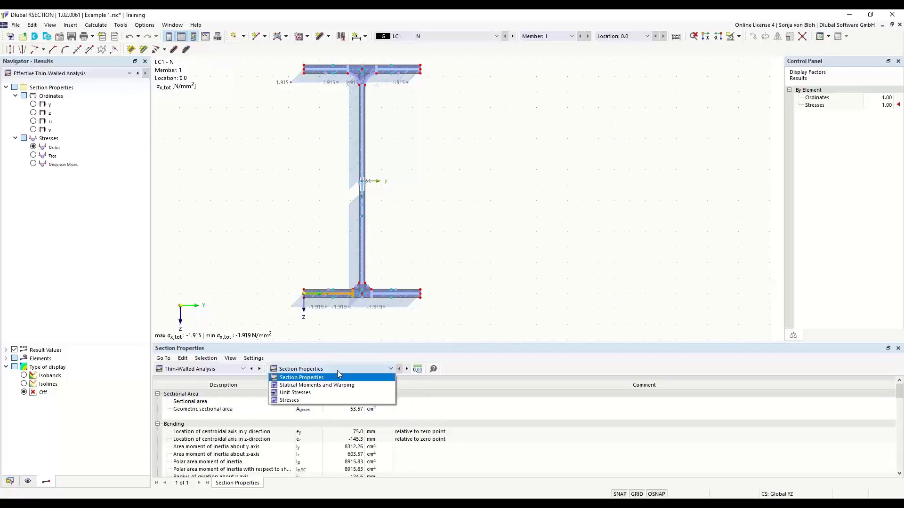
click(309, 379)
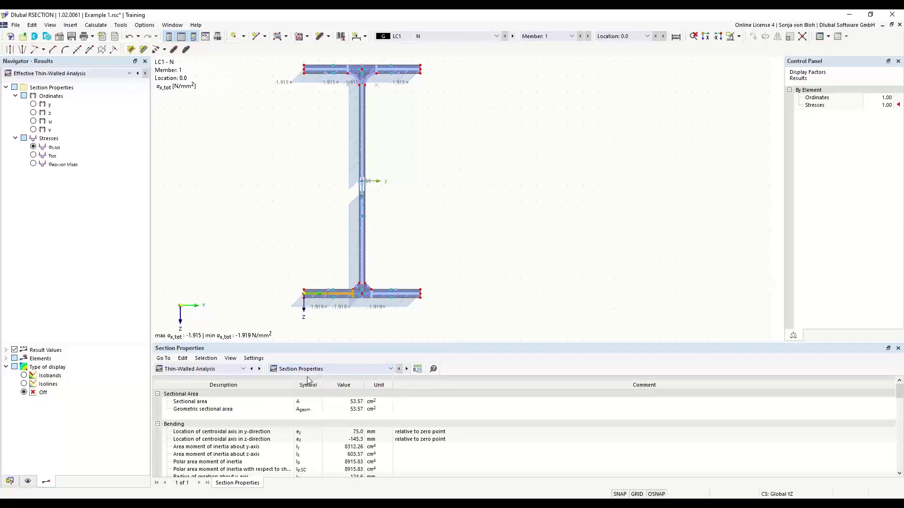
click(310, 403)
Step: Enlarge the table further and show the Statical Moments and Warping results
drag(305, 344, 305, 287)
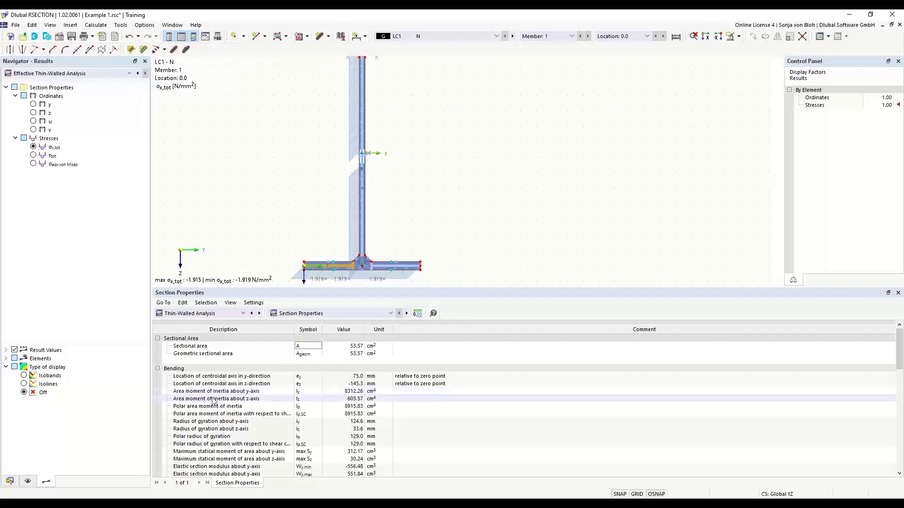
click(285, 395)
scroll(286, 394, down, 5)
scroll(320, 381, up, 5)
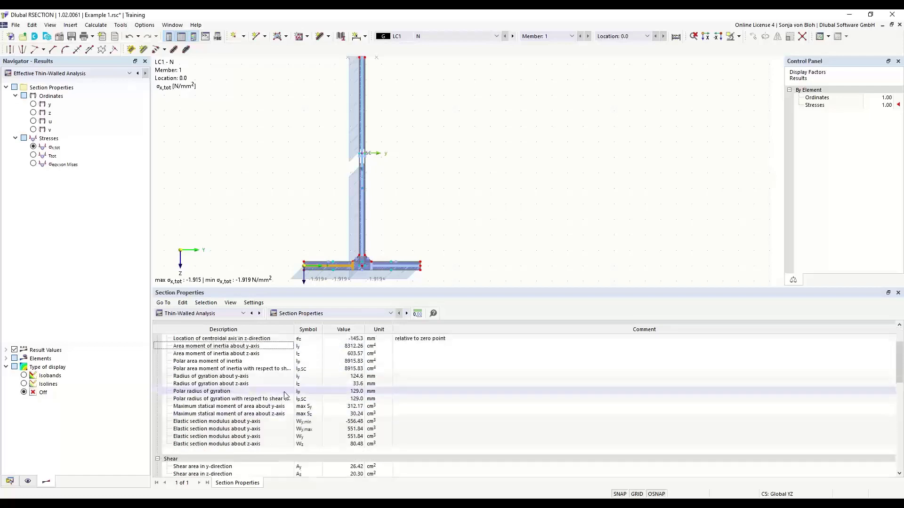
click(391, 313)
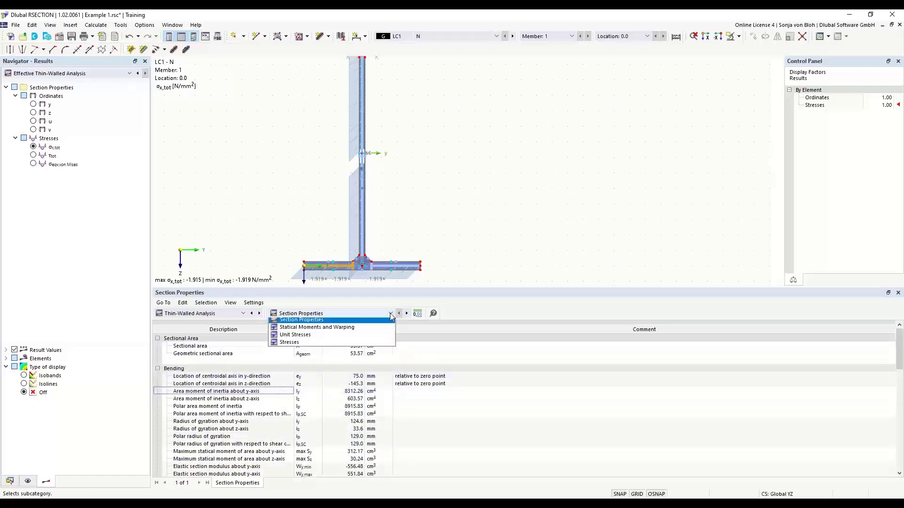
click(326, 329)
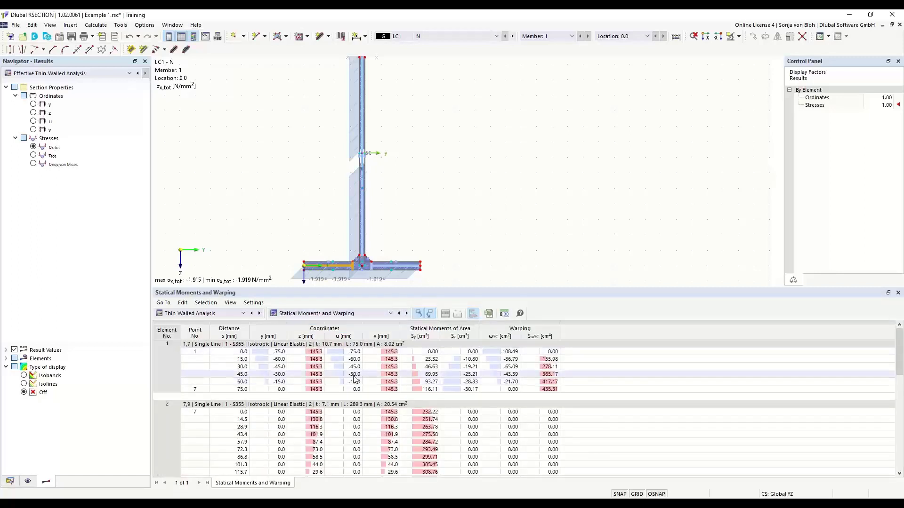
Step: Show stresses by loading, with ratios LC1 0.005, LC2 0.510, CO1 0.511
click(381, 315)
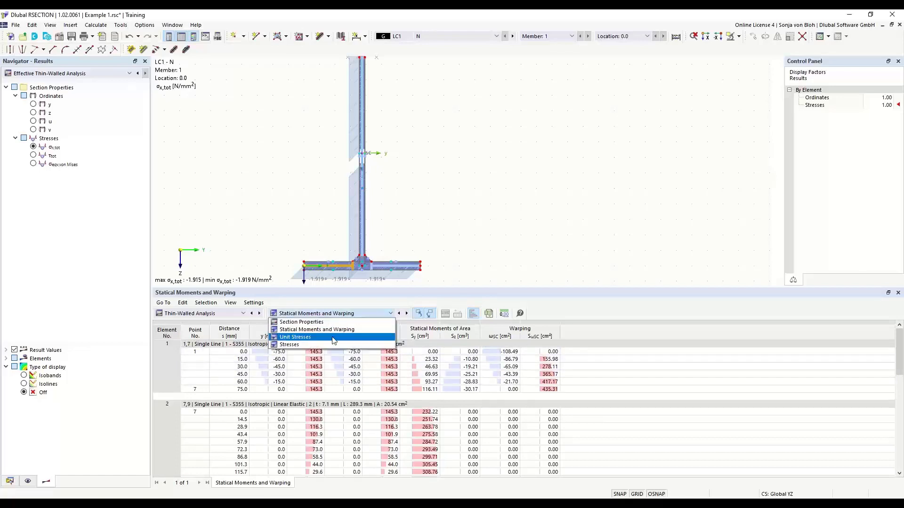
click(323, 347)
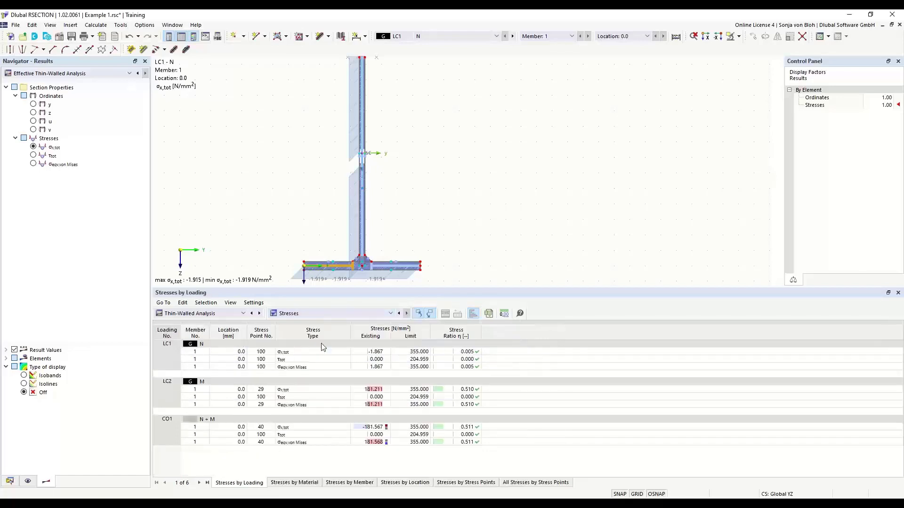
click(243, 313)
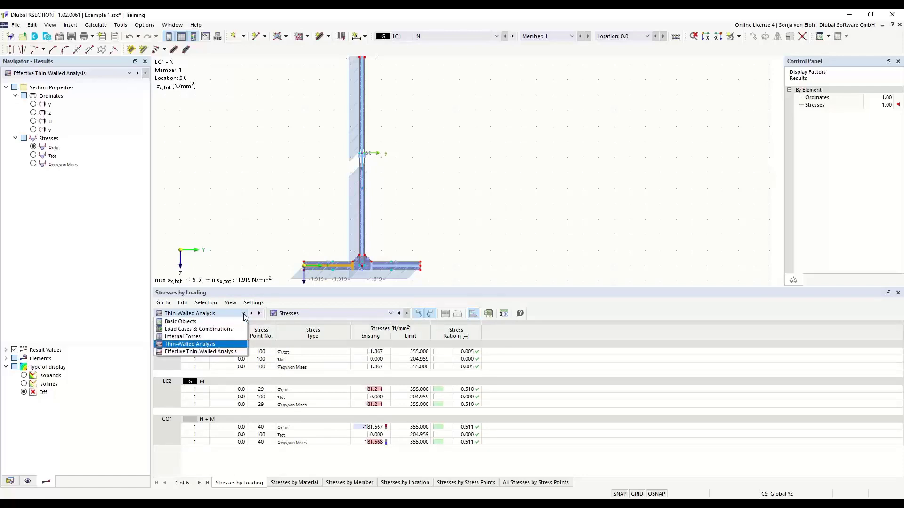
Step: Show the Effective Thin-Walled Analysis EN 1993-1-1 classification table, rating the section Class 4
click(208, 353)
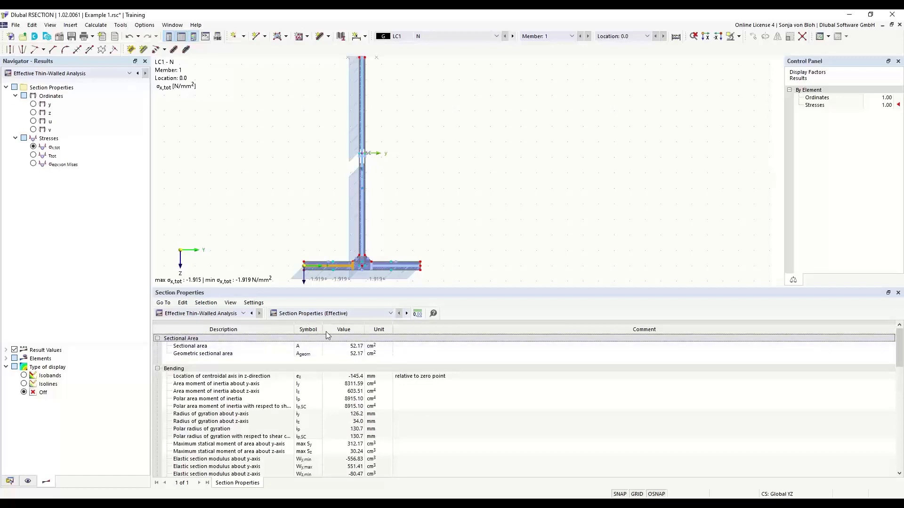
click(390, 315)
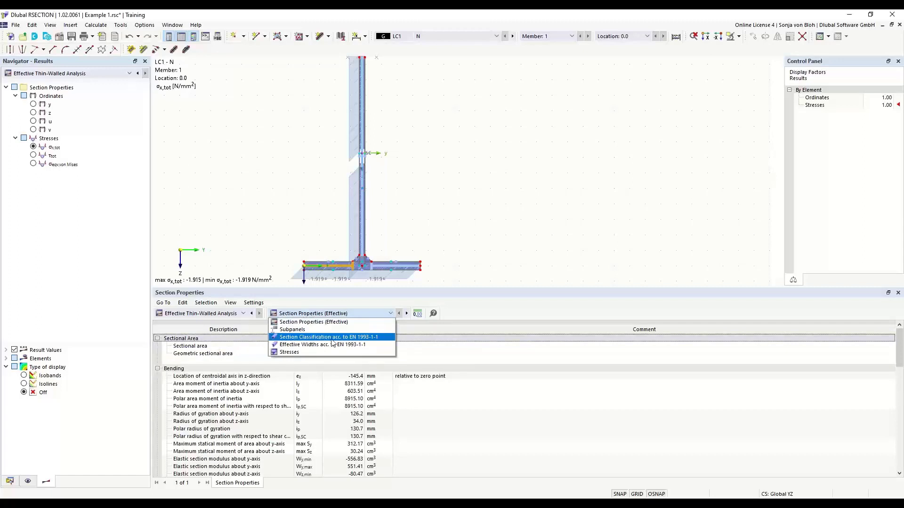
click(333, 338)
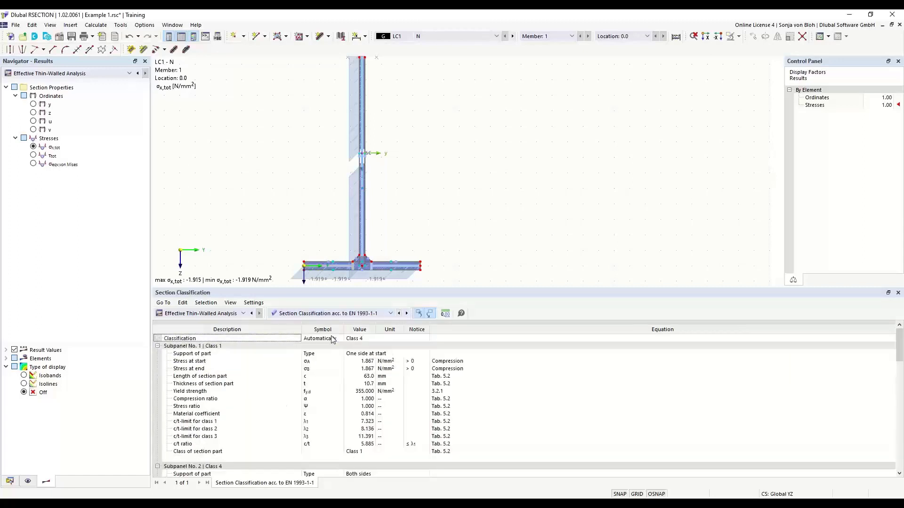
Step: Check web and flange subpanel classes, then show EN 1993-1-1 effective widths (web 235.4 mm)
click(362, 341)
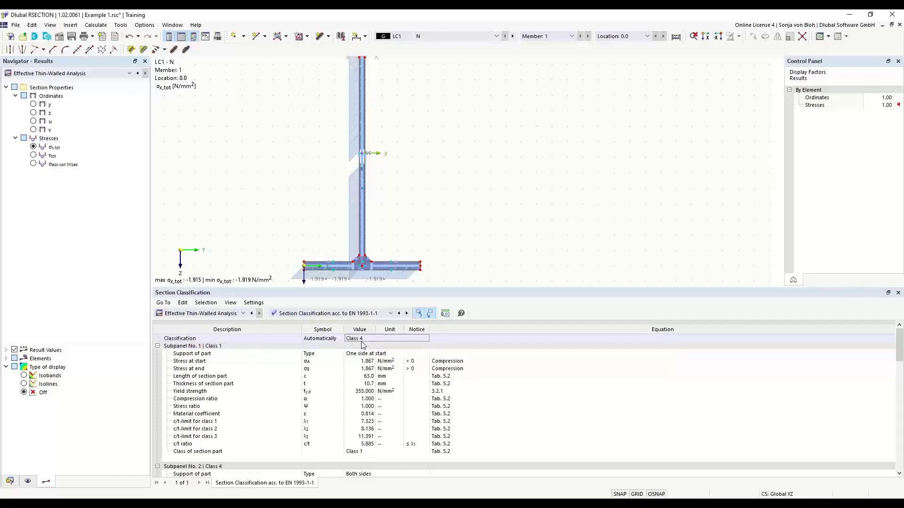
click(364, 162)
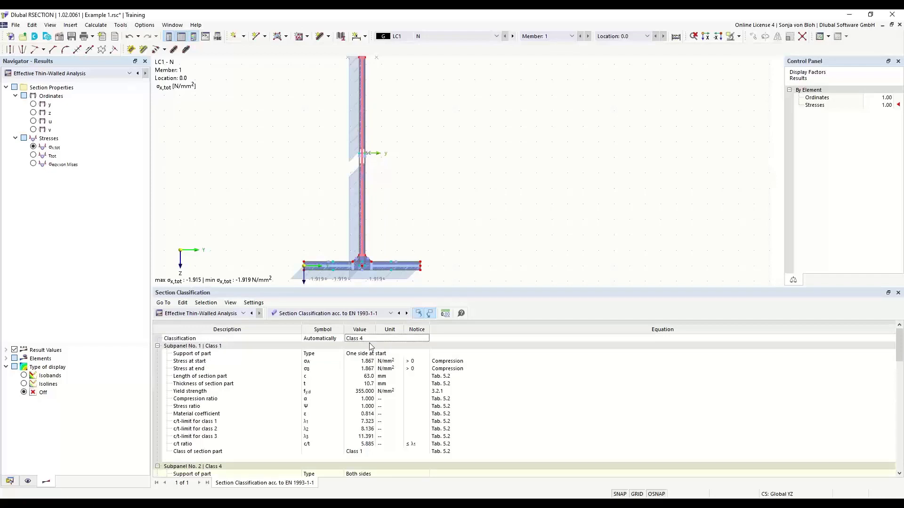
scroll(374, 367, down, 5)
scroll(380, 395, down, 1)
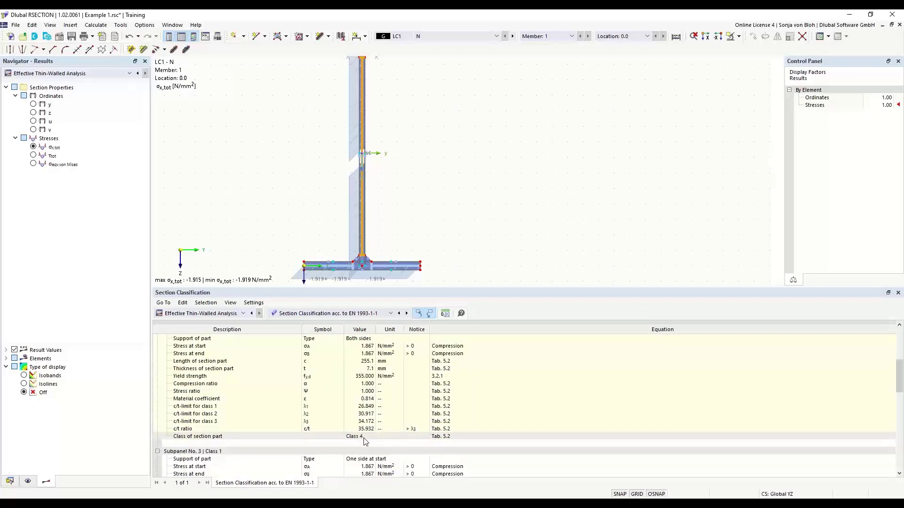
click(346, 268)
scroll(337, 421, up, 1)
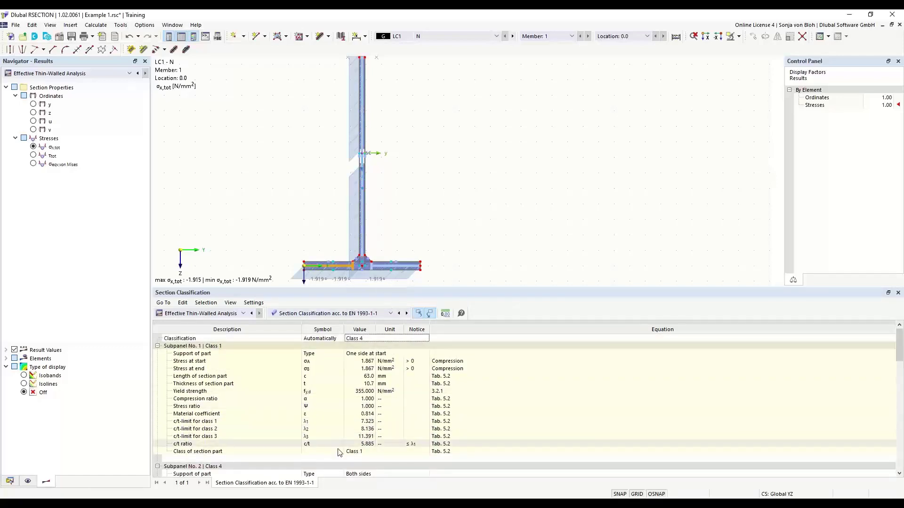
click(391, 313)
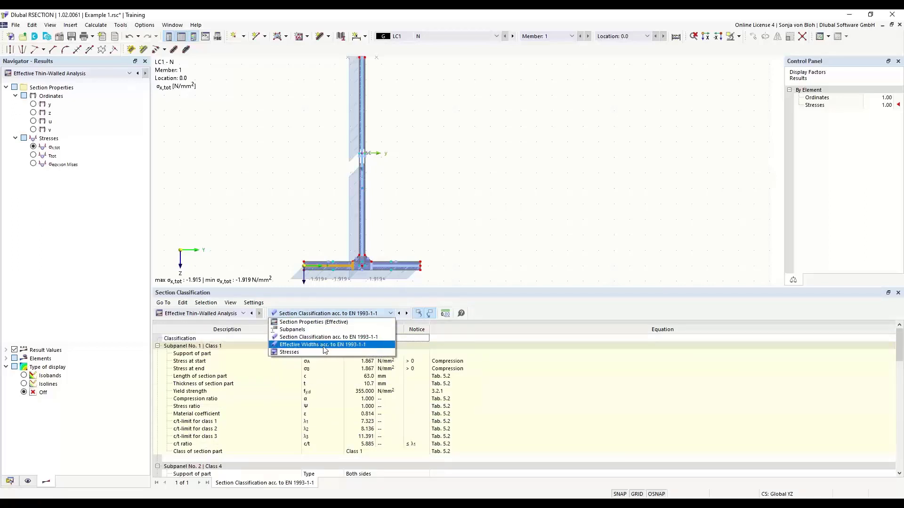
click(324, 344)
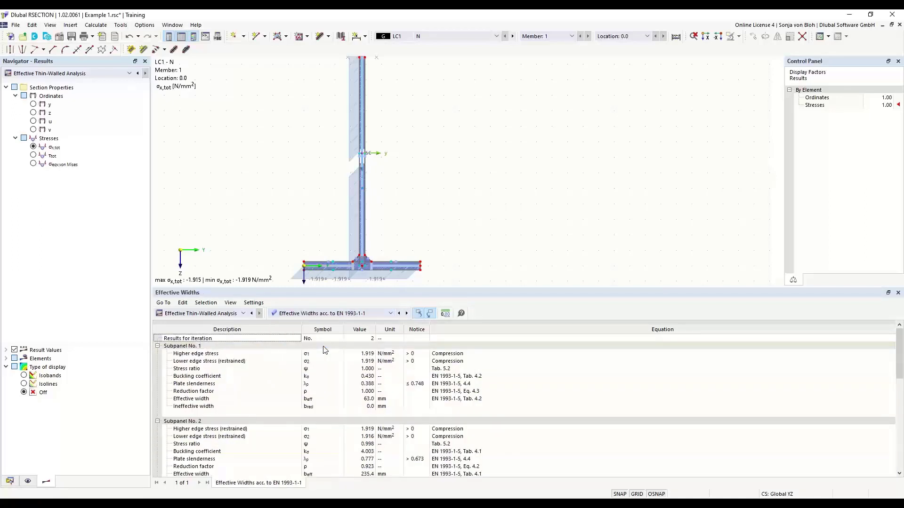
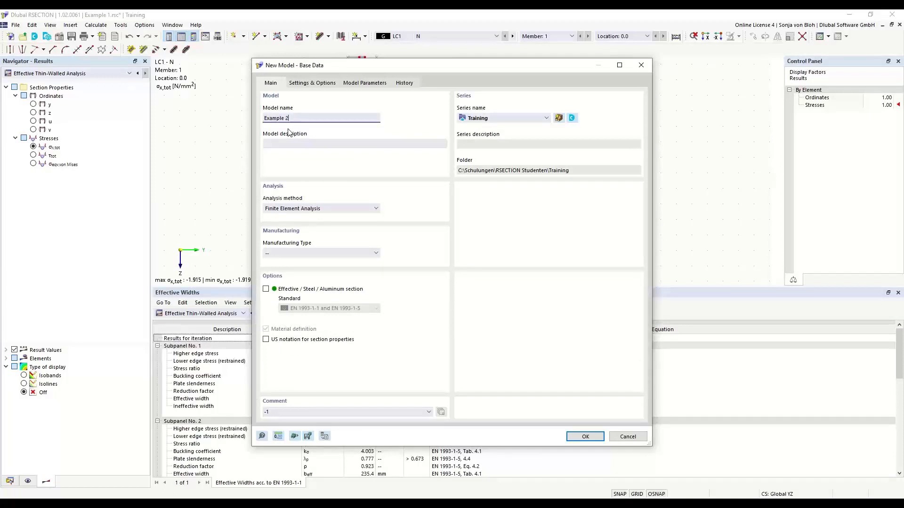
Step: Create the Example 2 model with Thin-Walled Analysis and Effective steel sections enabled, and save it
click(375, 209)
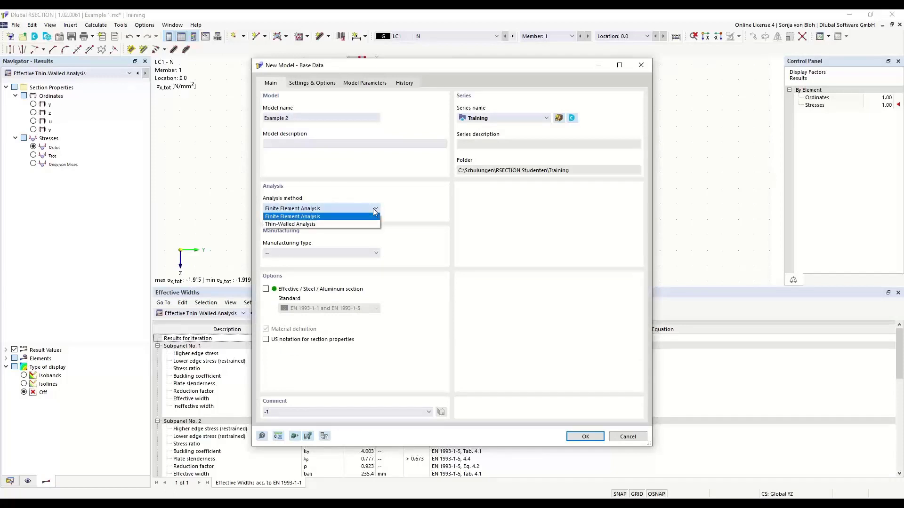
click(303, 224)
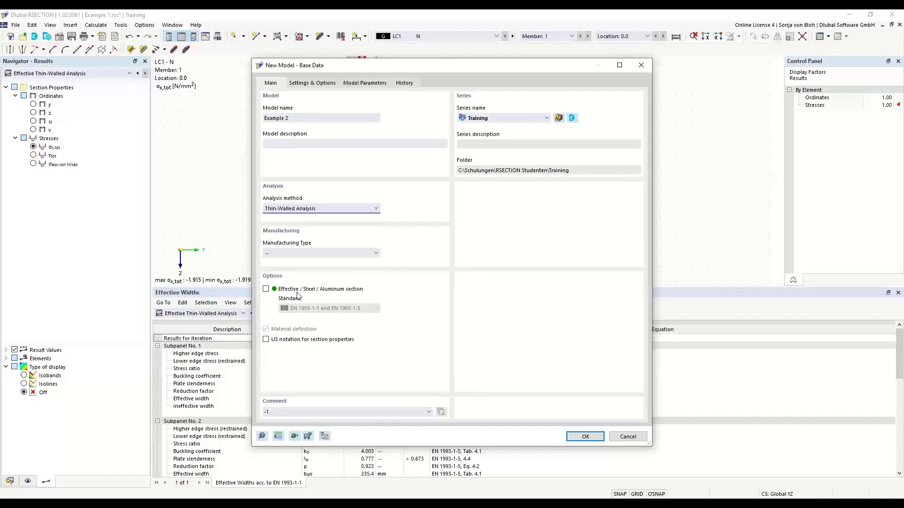
click(266, 288)
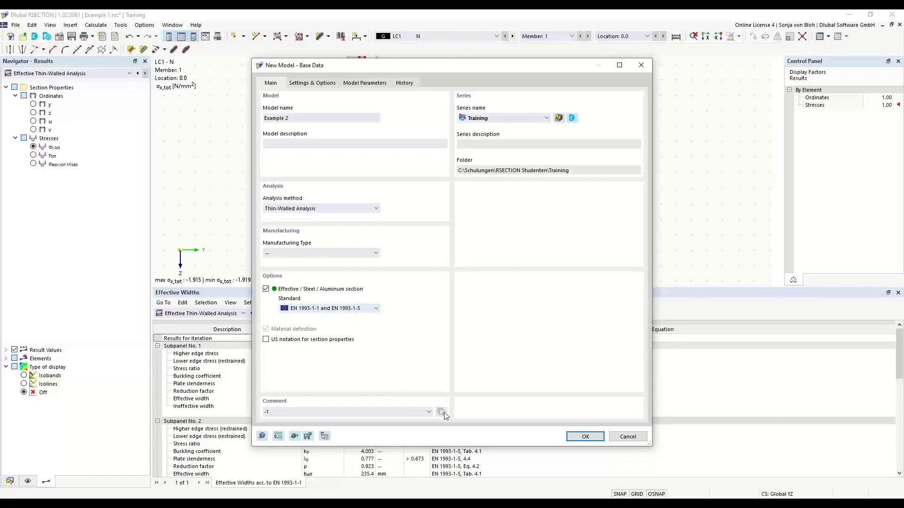
click(580, 437)
key(ctrl+s)
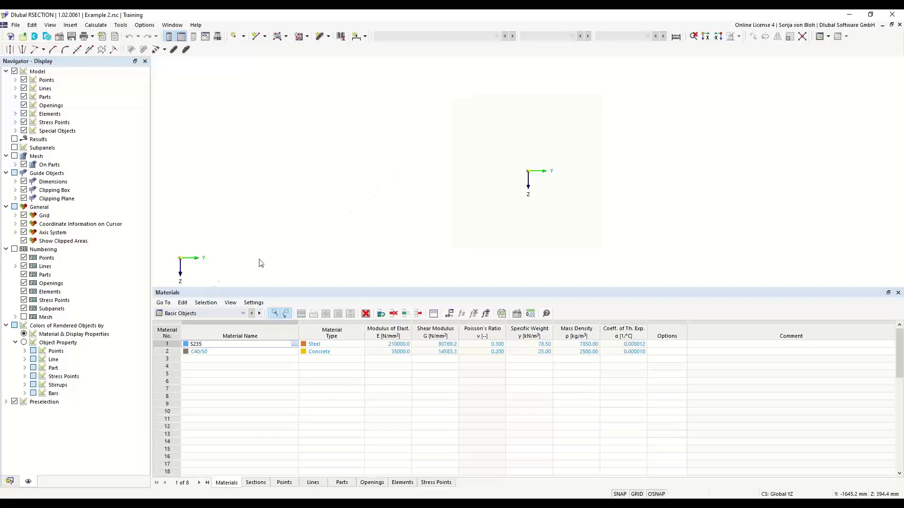
Step: Replace material 1 with S235 from the library (E = 210000 N/mm², ρ = 7850 kg/m³)
click(8, 481)
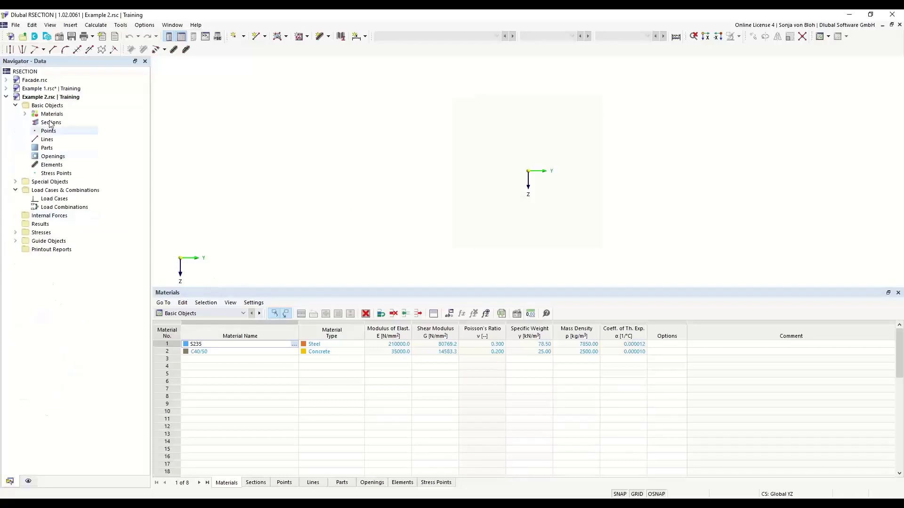
click(25, 114)
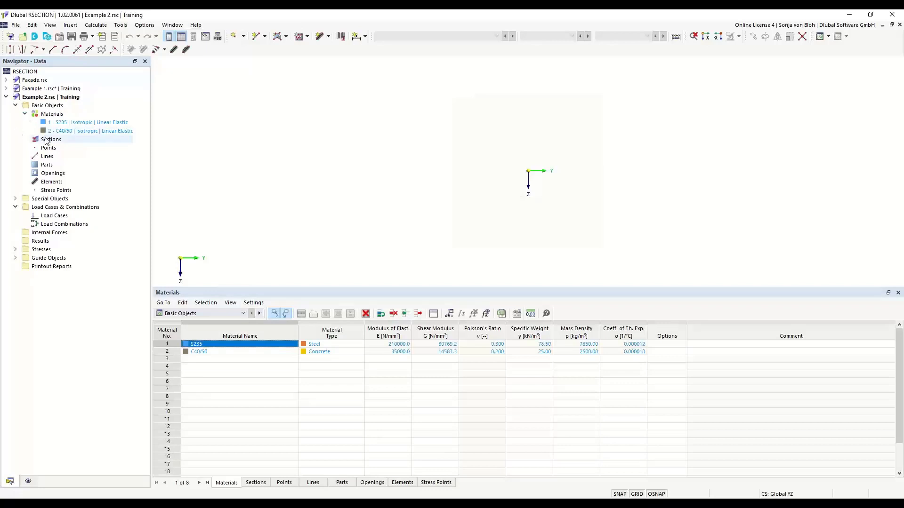
double_click(66, 123)
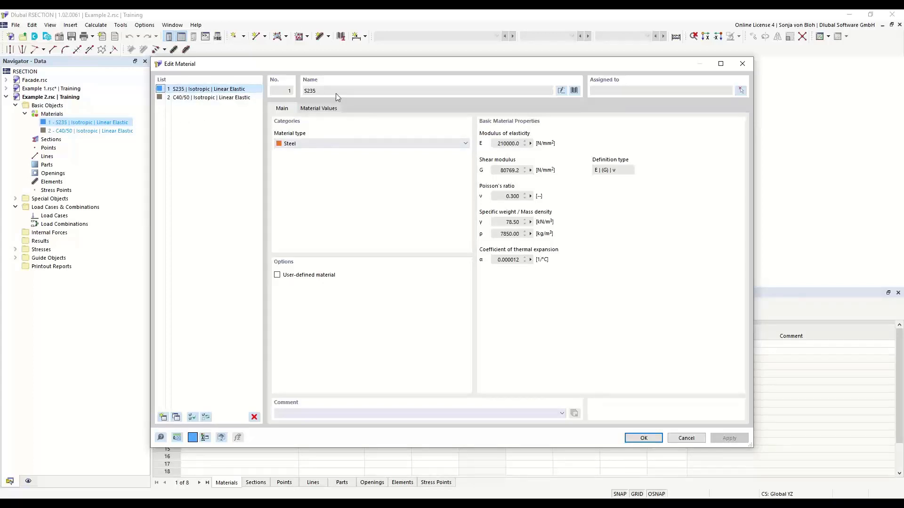
click(575, 90)
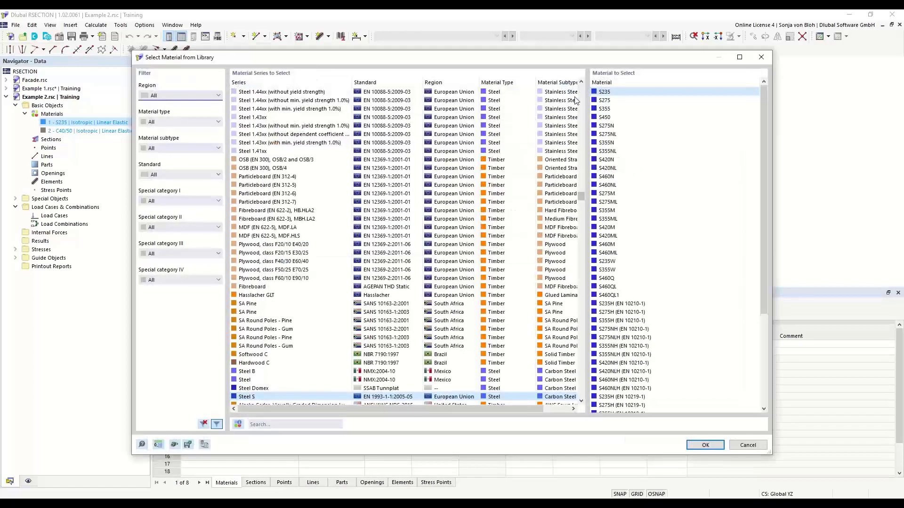
click(266, 424)
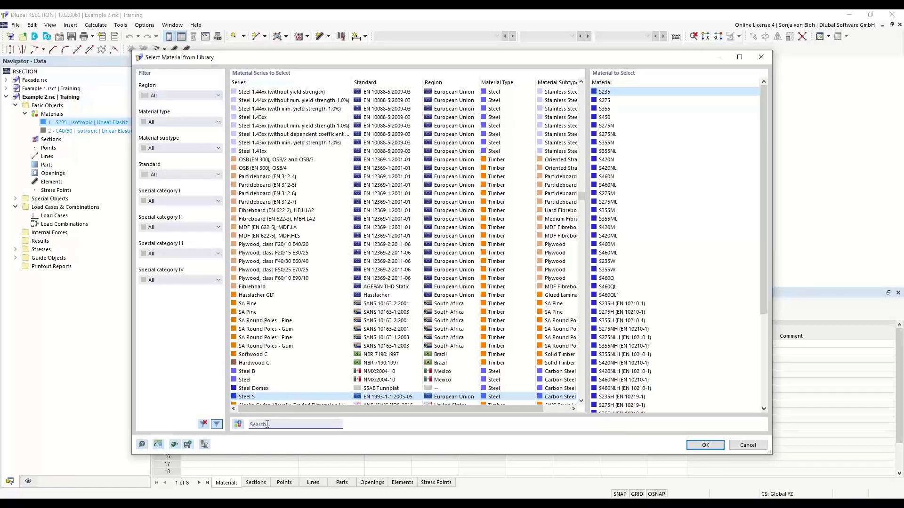
text(S235)
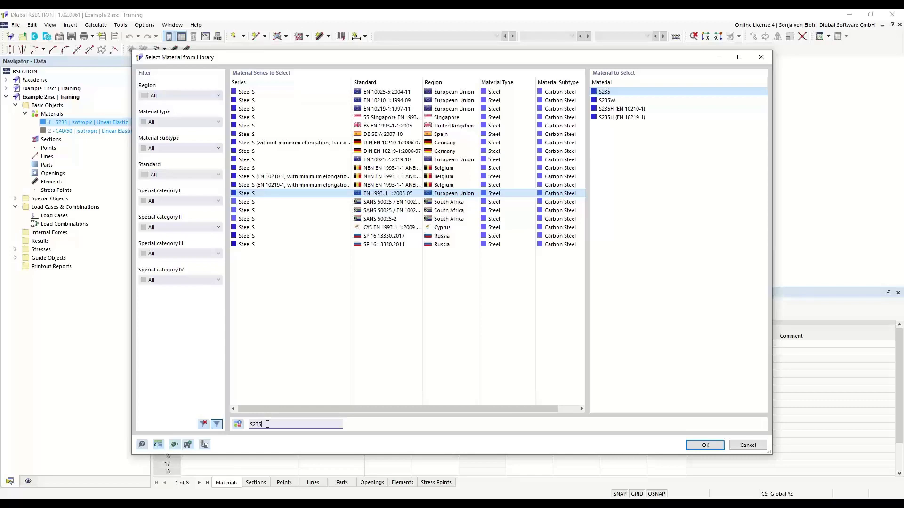
click(611, 92)
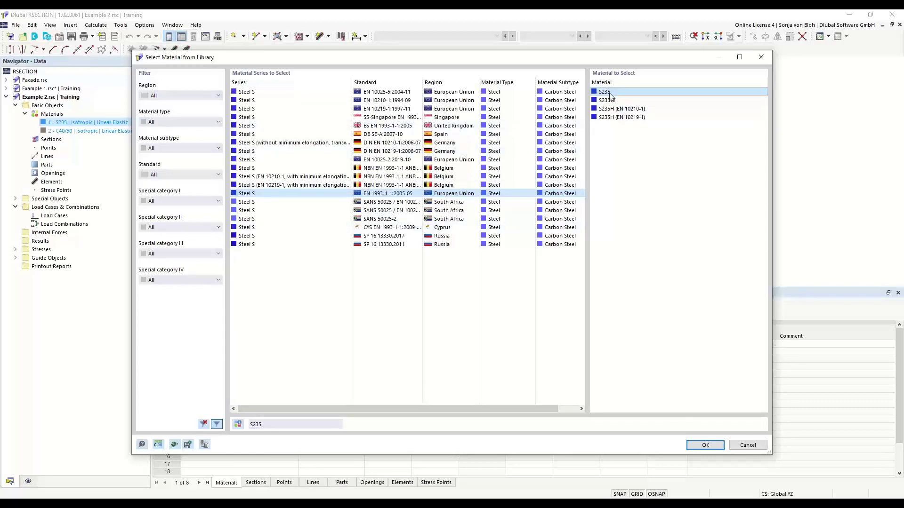
click(704, 445)
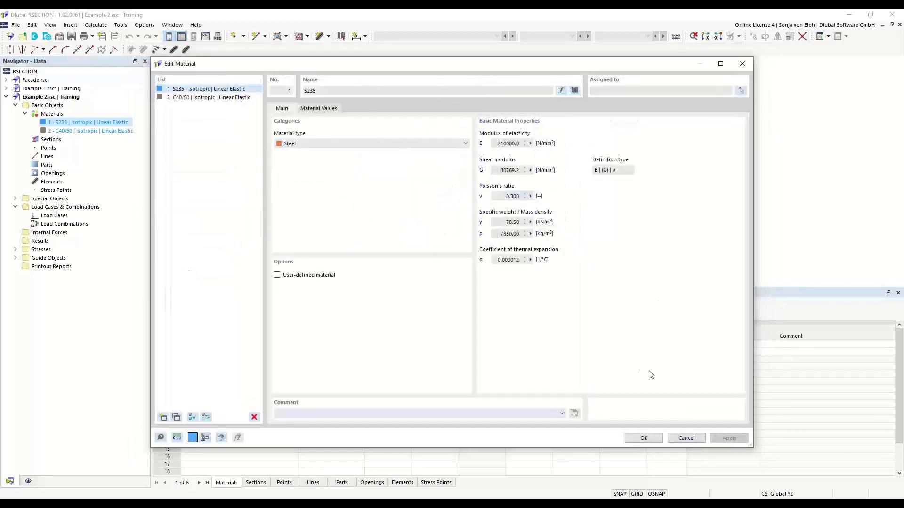
click(640, 439)
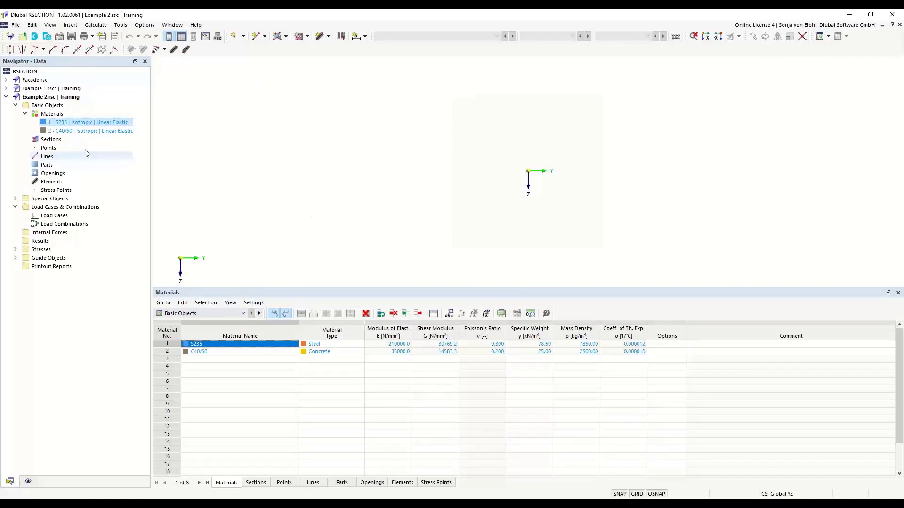
Step: Add new section 1 named IPE 200 in S235 and bring up the section library
right_click(58, 142)
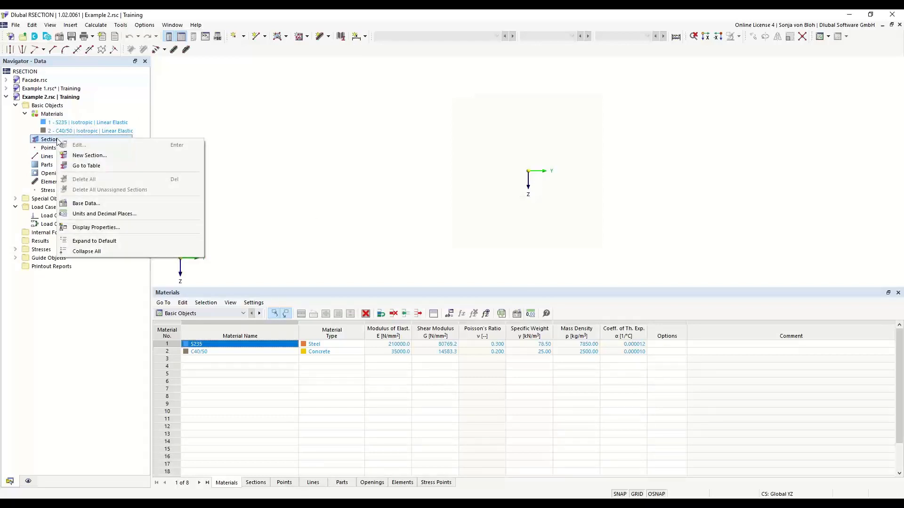
click(90, 156)
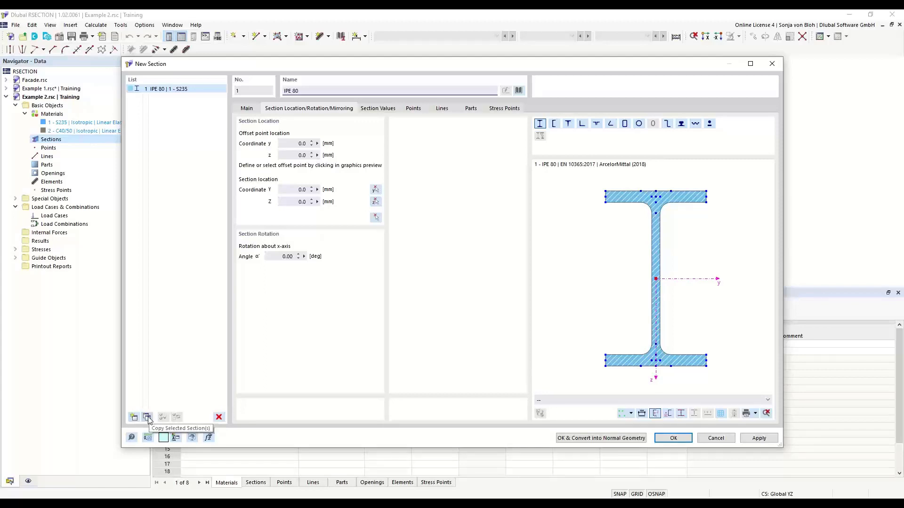
drag(319, 90, 266, 90)
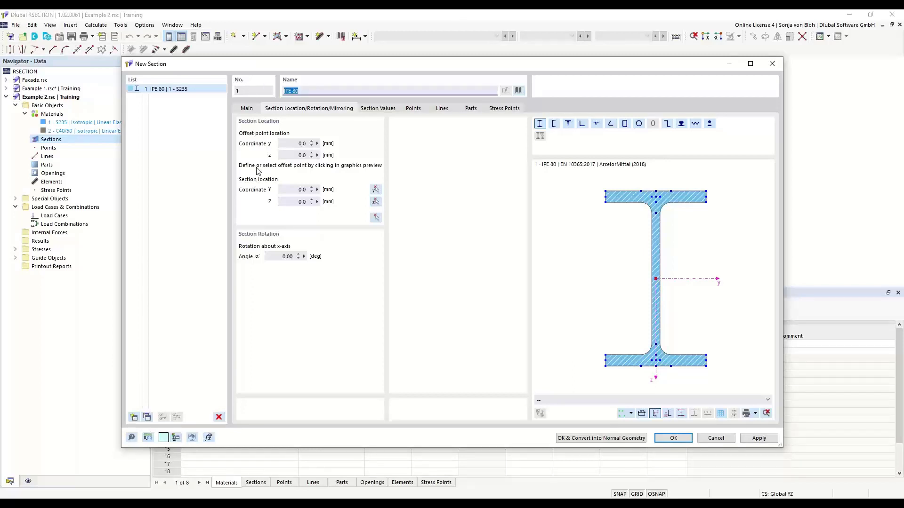
text(IPE)
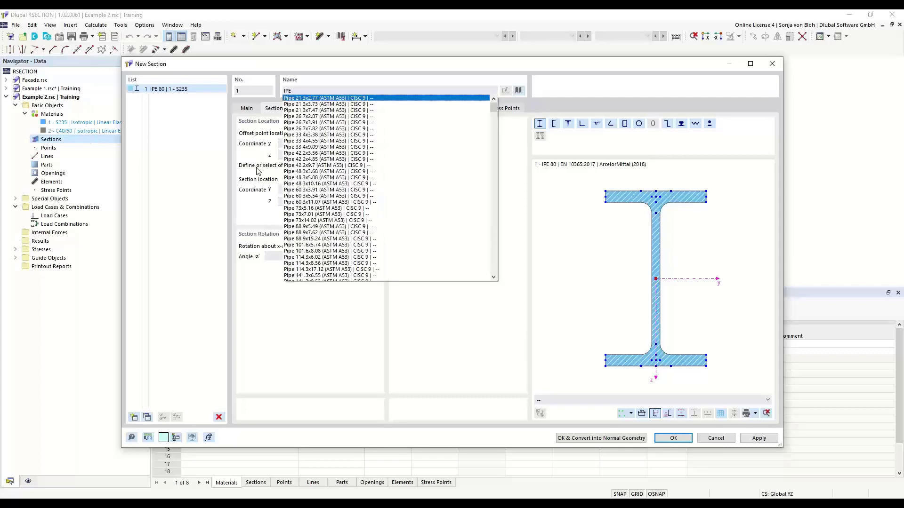
text(200)
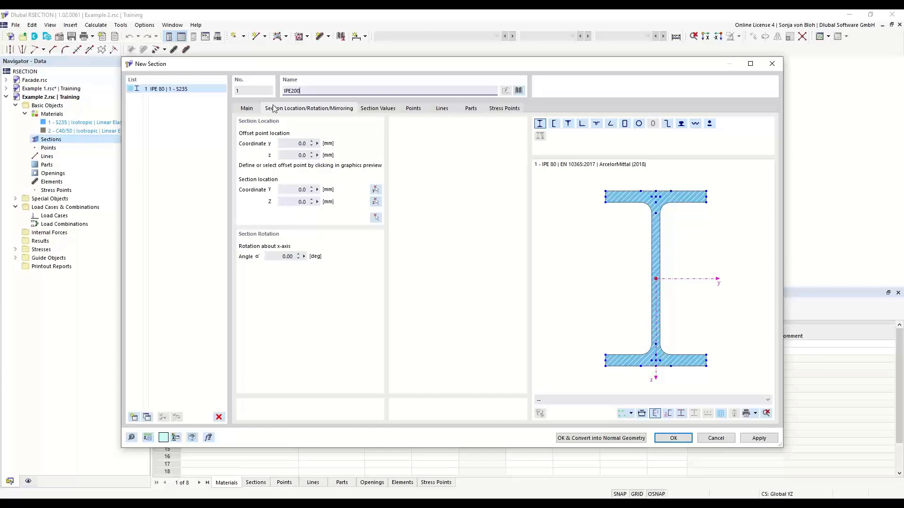
click(293, 91)
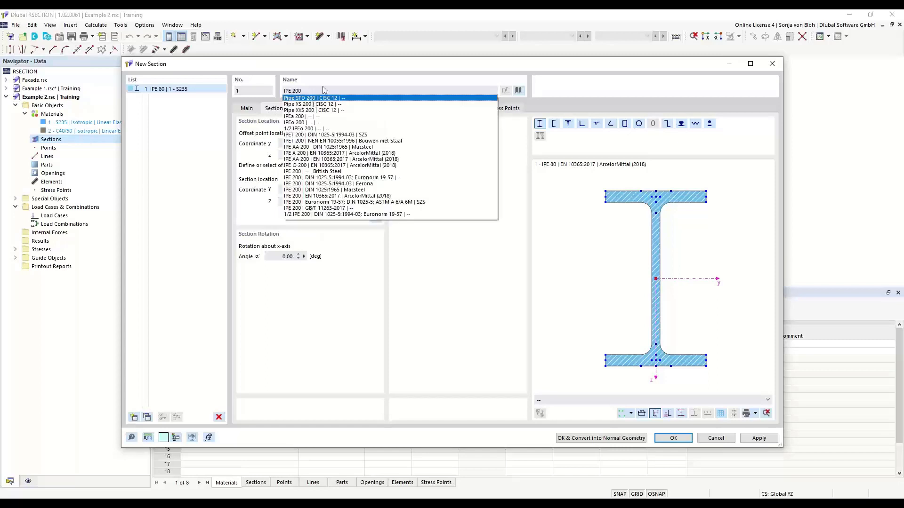
key(Return)
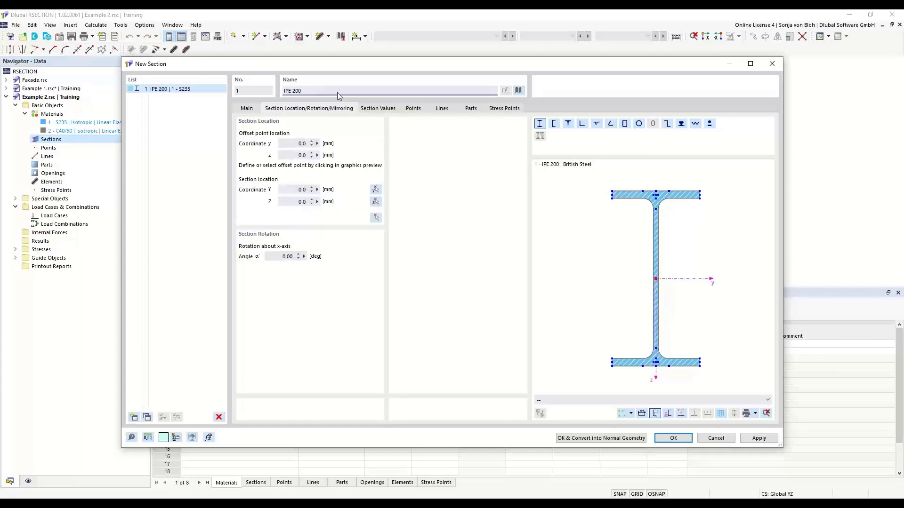
drag(304, 92, 277, 94)
text(IPE 200)
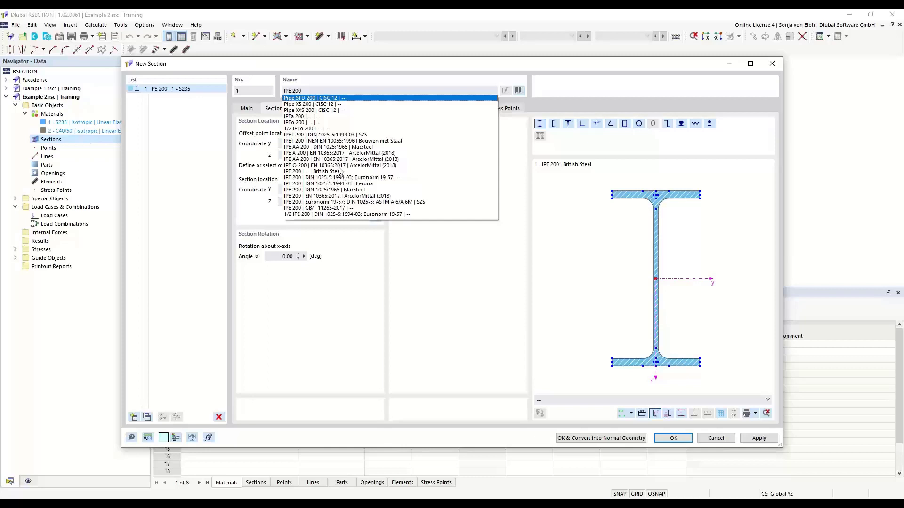
click(357, 70)
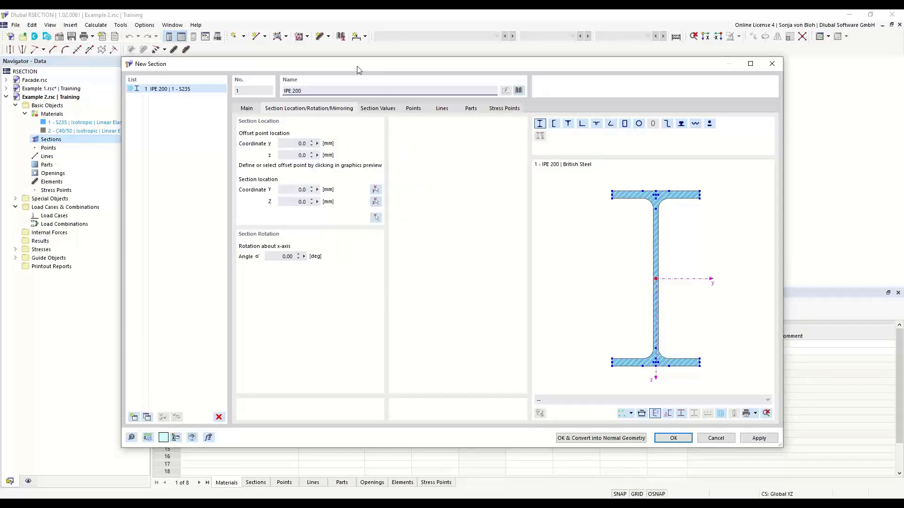
click(519, 90)
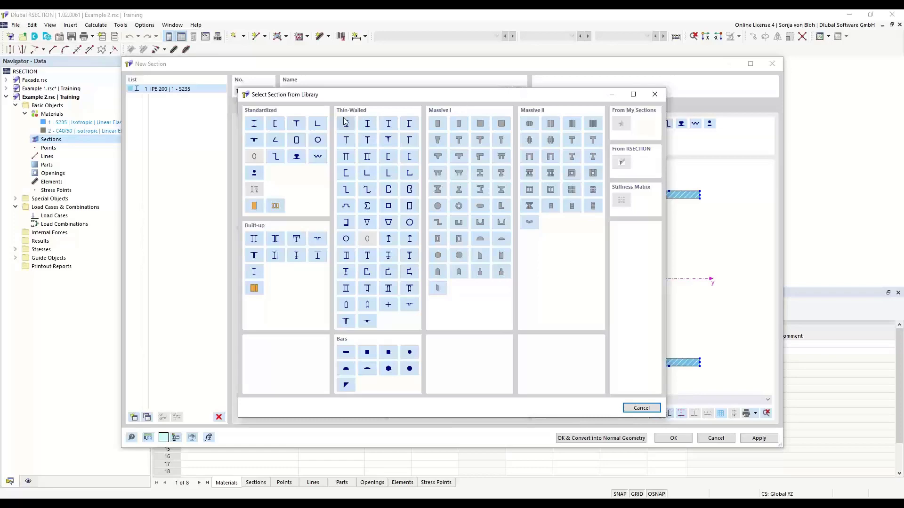
Step: Search the angle sections for L 200x150x12 and take it from the DIN EN 10056-1:1998-10 series
click(317, 124)
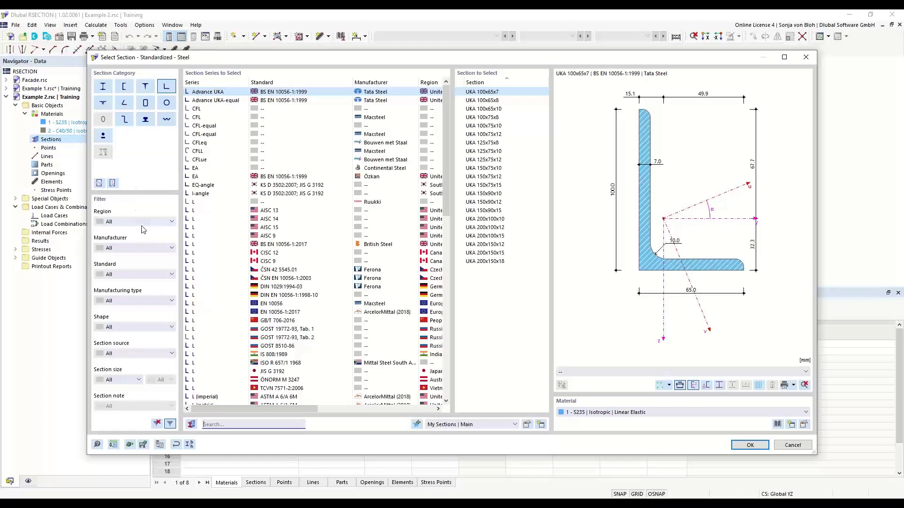
click(172, 248)
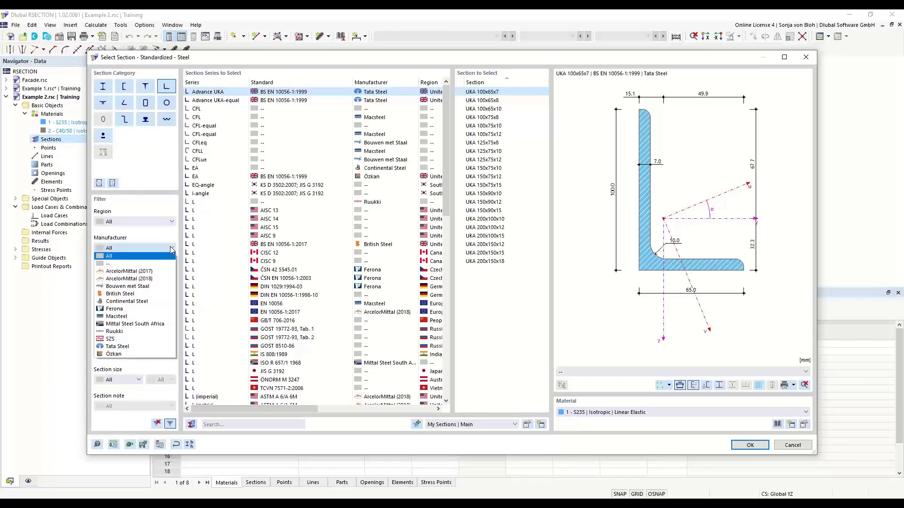
click(171, 247)
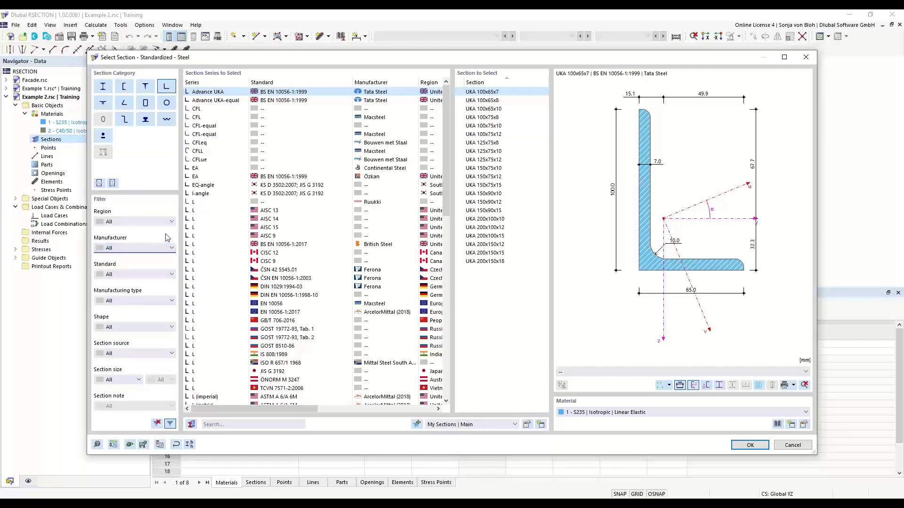
click(227, 426)
text(L)
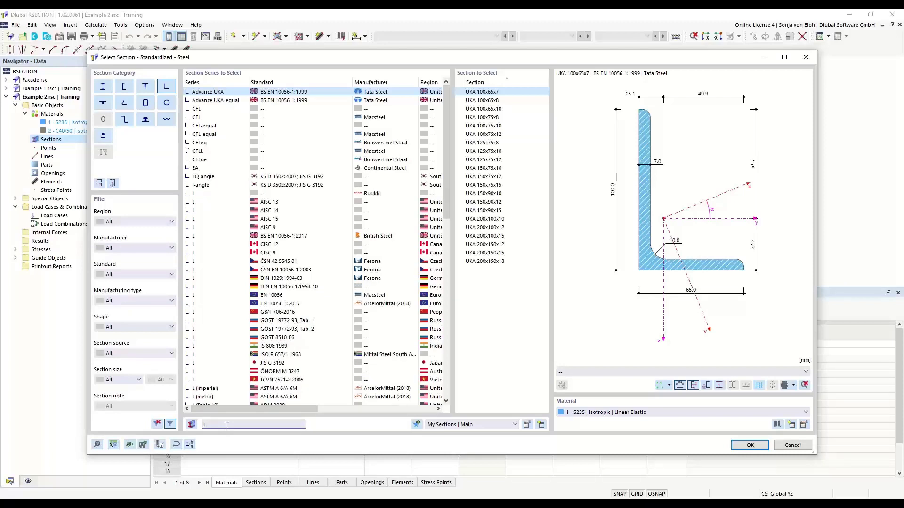
text( 20)
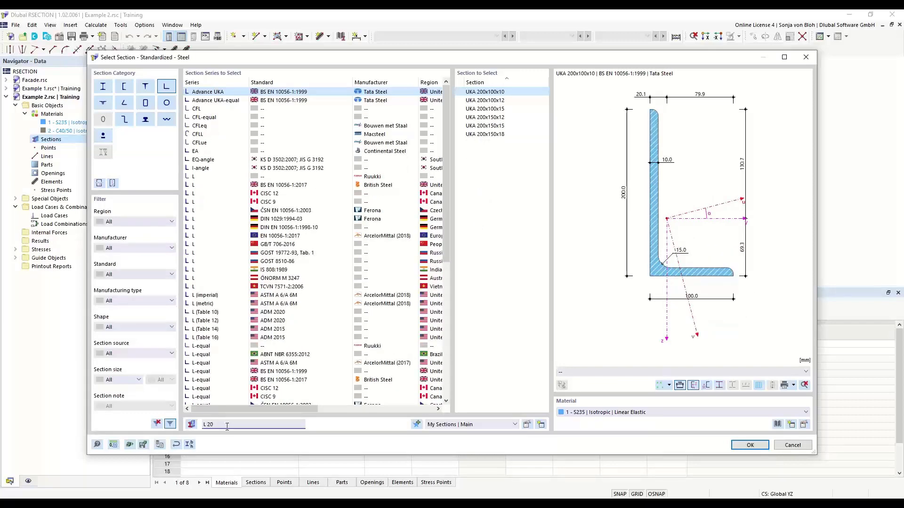
text(x150)
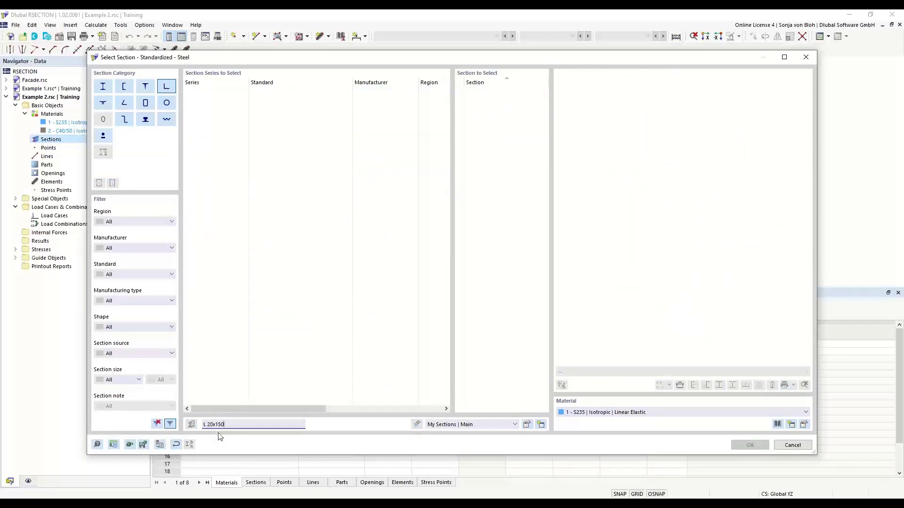
click(214, 424)
text(0)
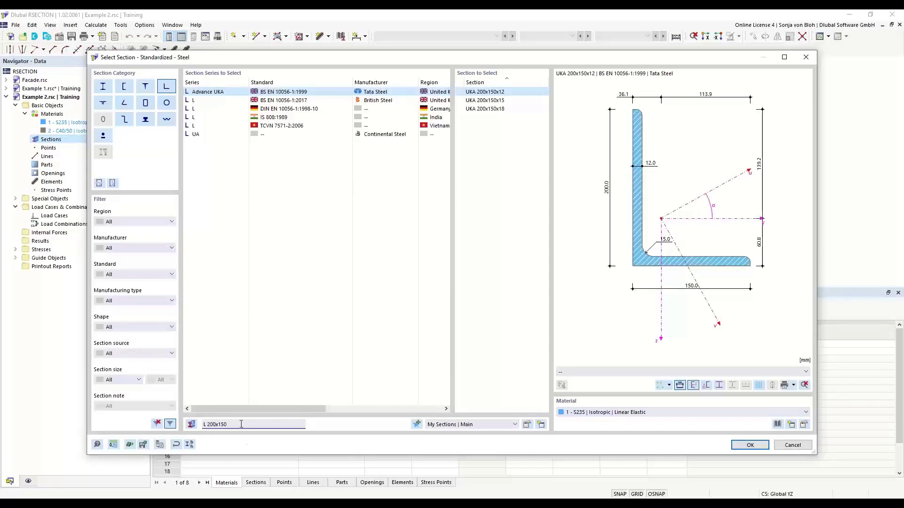
text(x12)
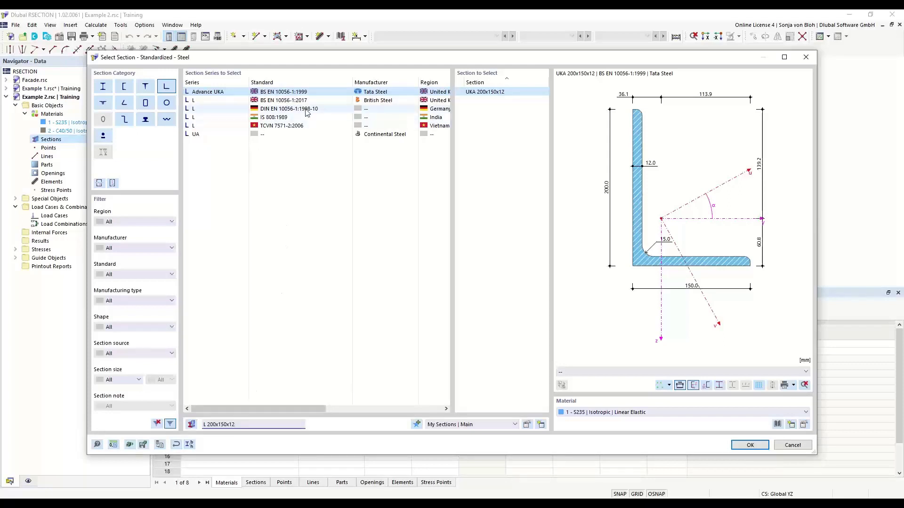
click(277, 110)
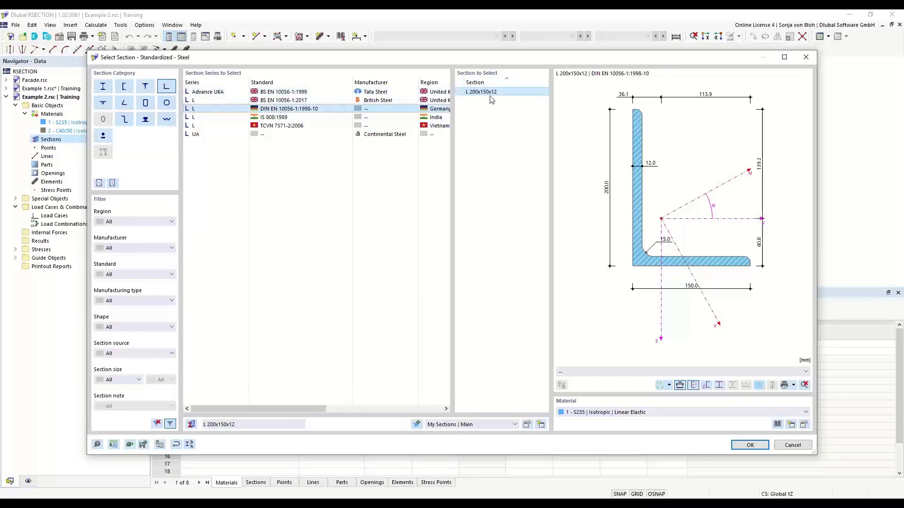
click(750, 445)
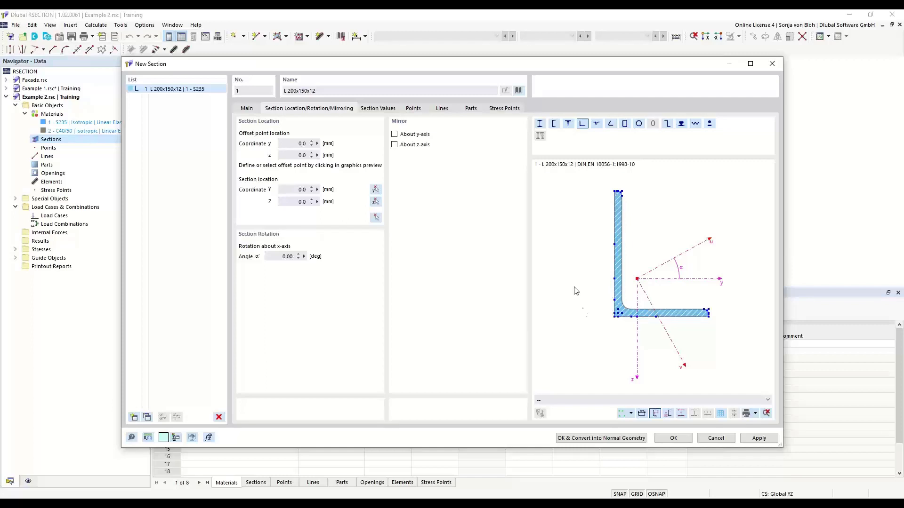
Step: Mirror the L 200x150x12 angle about the y-axis and rotate it by α' = 90°
click(395, 135)
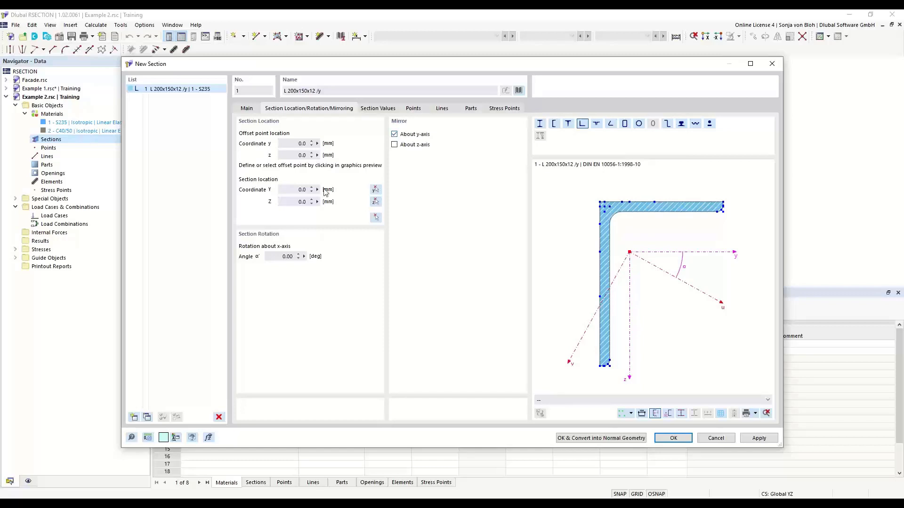
double_click(285, 257)
text(90)
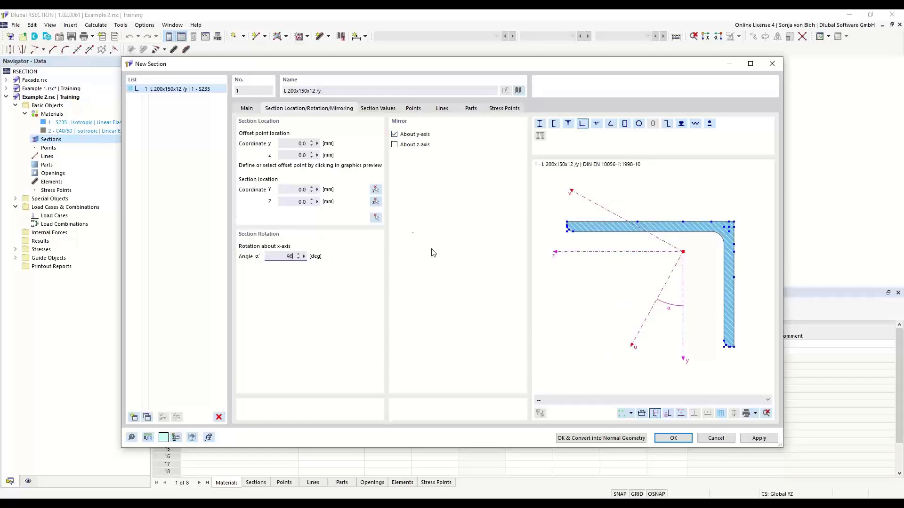
scroll(564, 226, up, 2)
scroll(567, 226, up, 4)
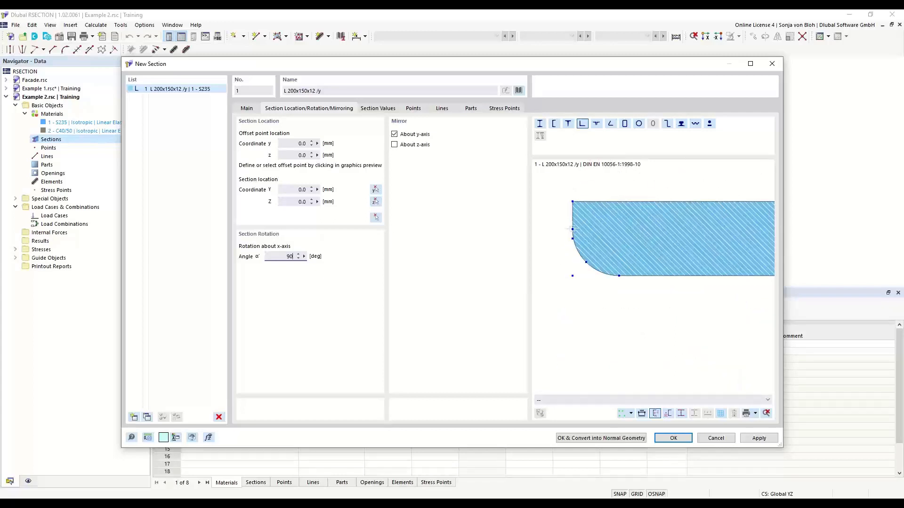
Step: Set the flange-end corner as offset point and place the section at the origin (Y = Z = 0)
click(572, 230)
click(572, 239)
drag(292, 190, 317, 201)
click(376, 217)
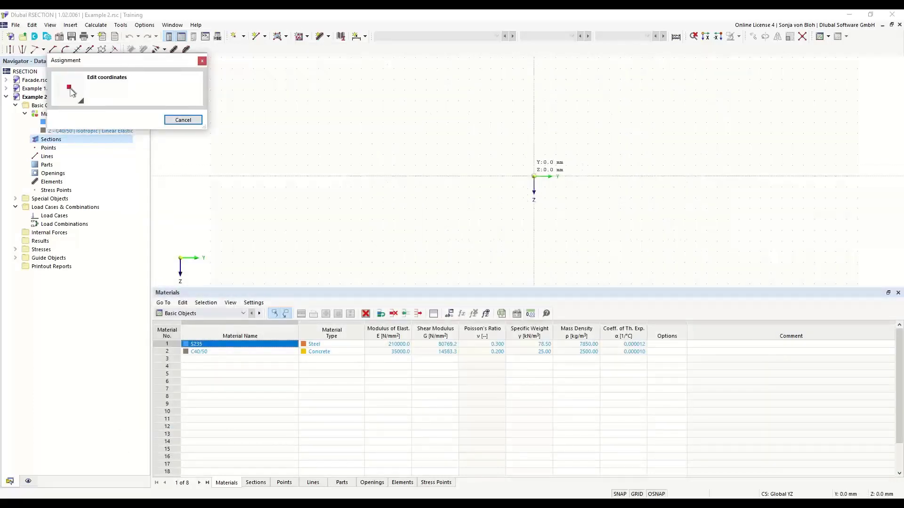
click(534, 176)
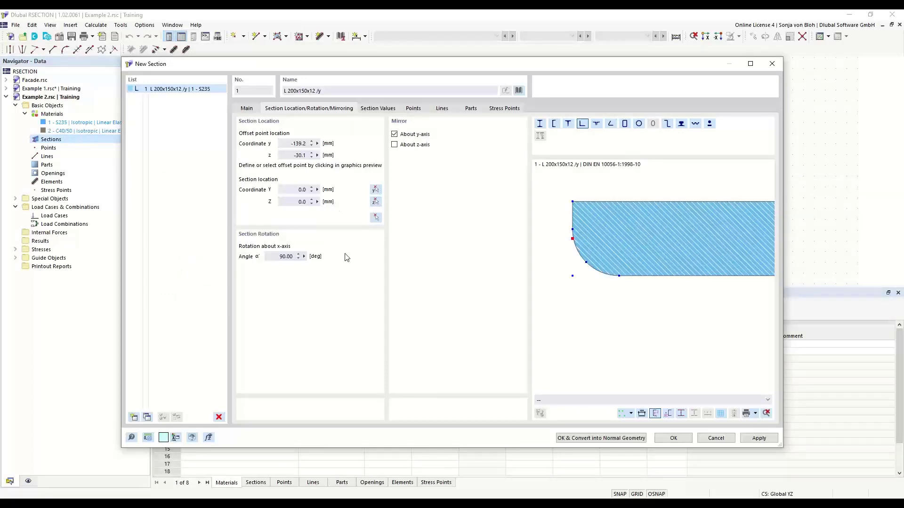
click(667, 439)
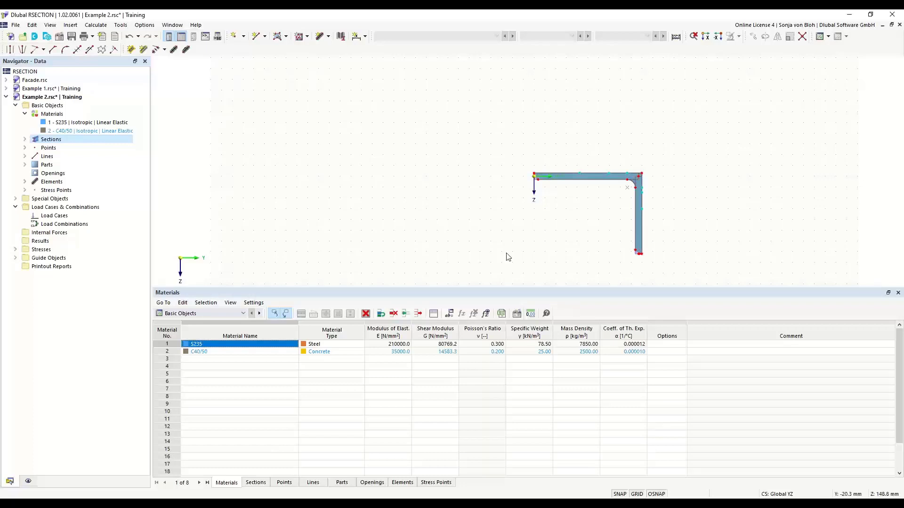
Step: Expand Elements and Parts to view the two single-line elements and the boundary-lines part
click(25, 182)
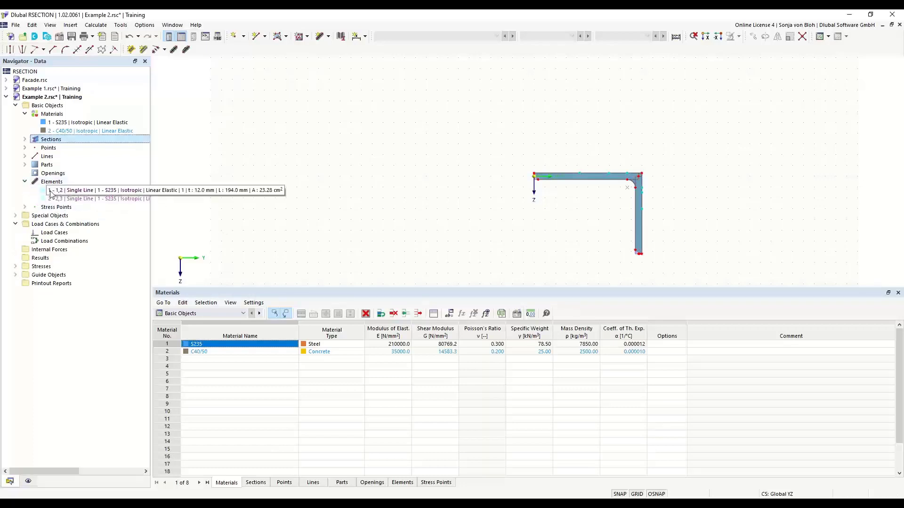
click(66, 198)
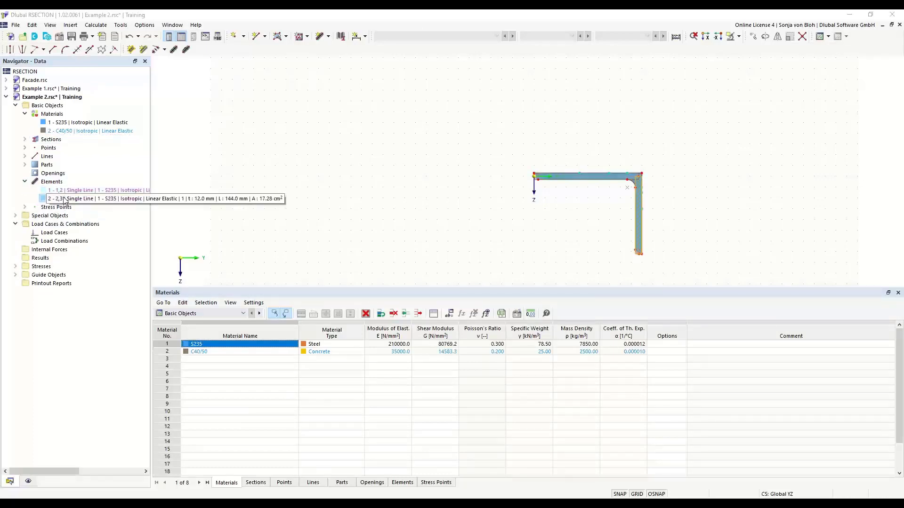
click(25, 165)
click(66, 173)
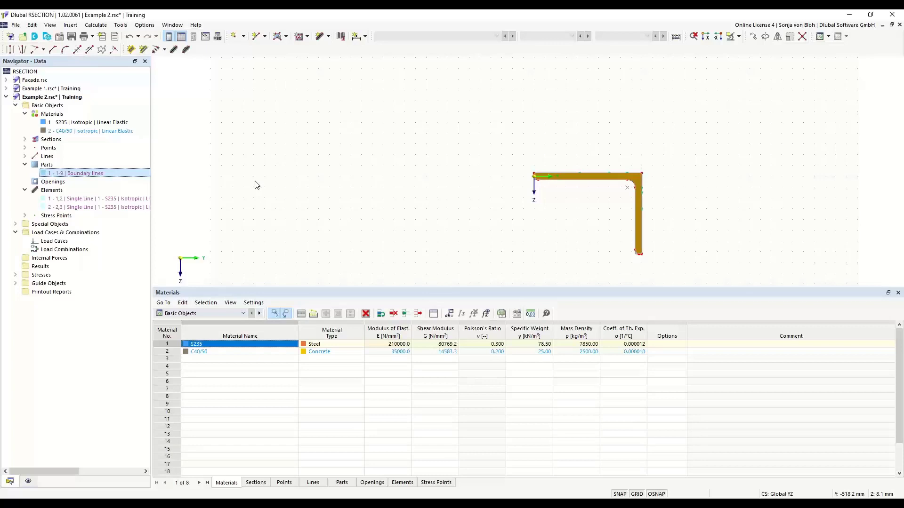
Step: Inspect the L-section's Edit Section properties, close without changes, and clear the selection
double_click(569, 181)
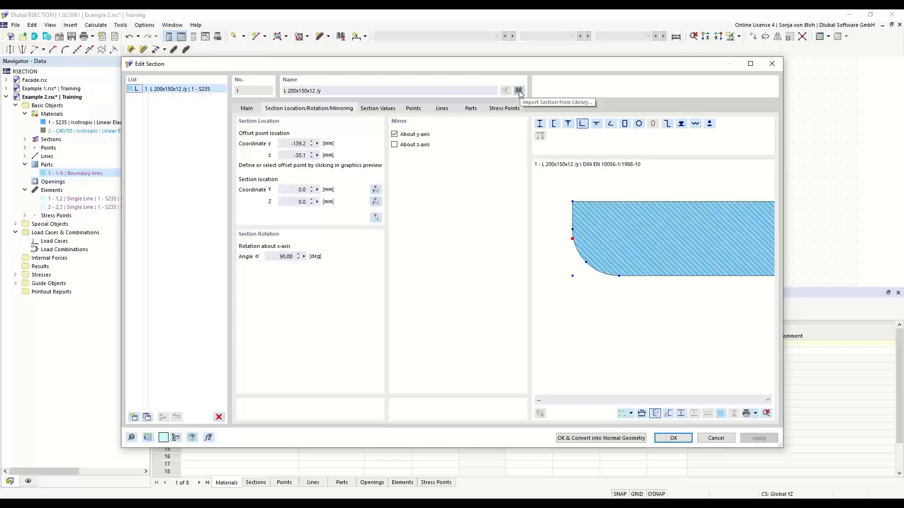
click(774, 65)
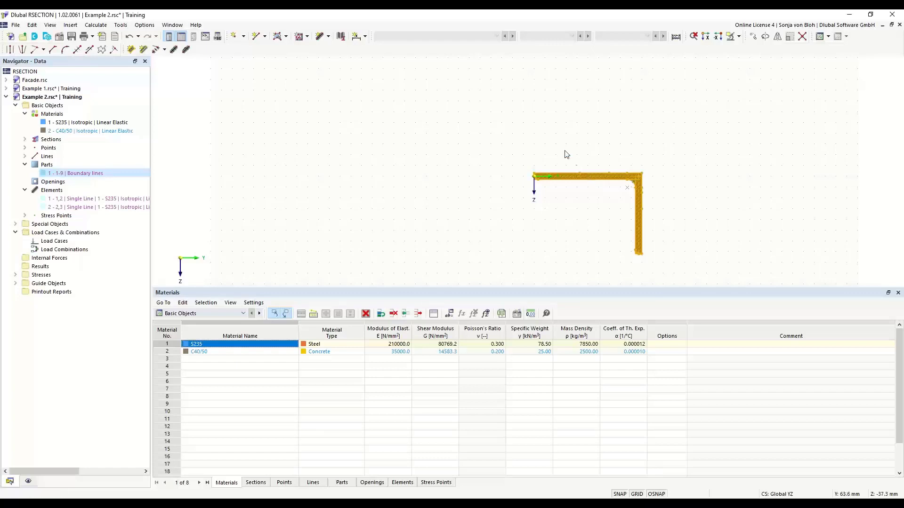
click(425, 197)
Step: Convert the L 200x150x12 library section into normal editable geometry
right_click(421, 187)
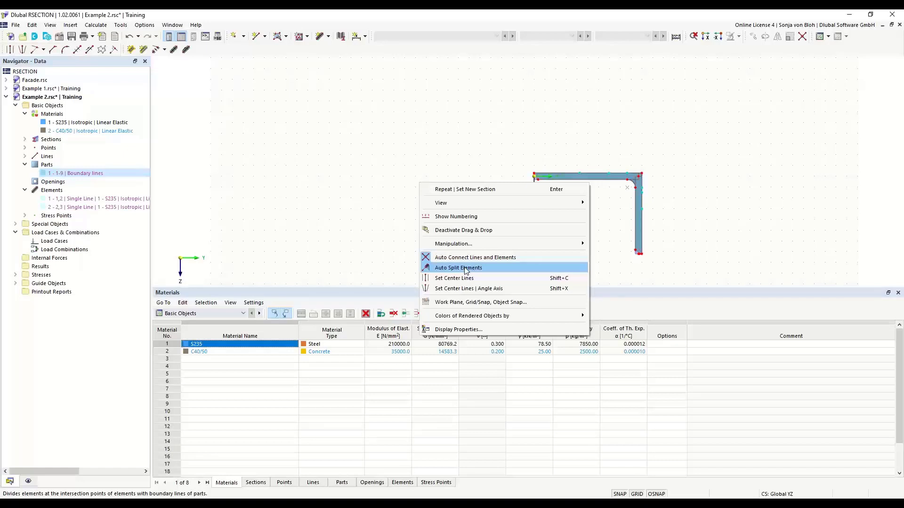
click(419, 165)
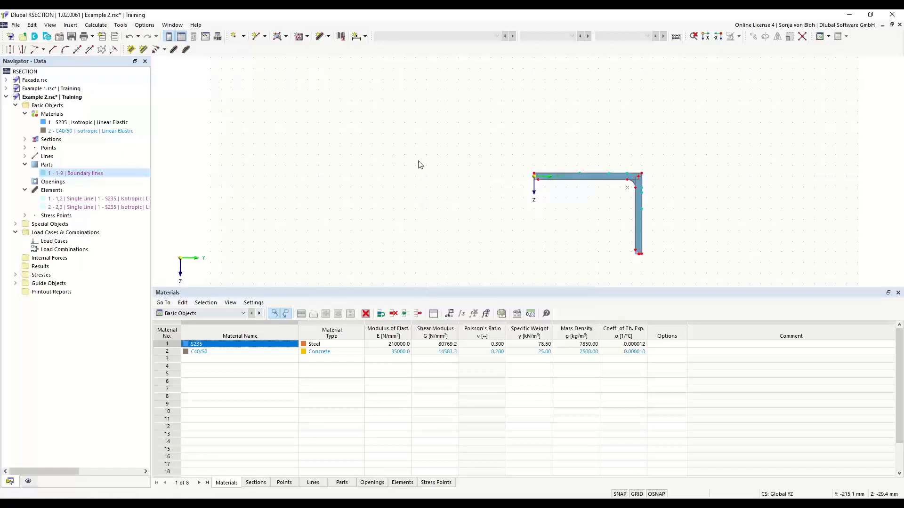
right_click(573, 179)
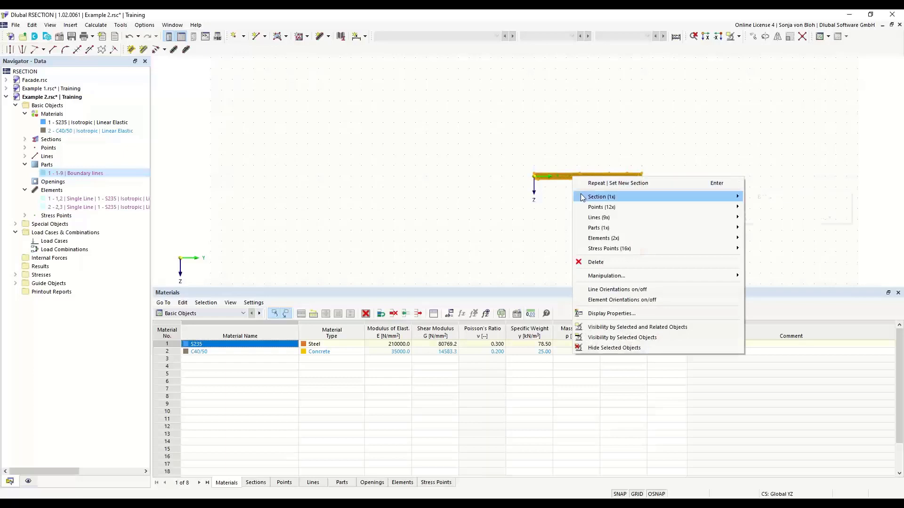
mouse_move(582, 197)
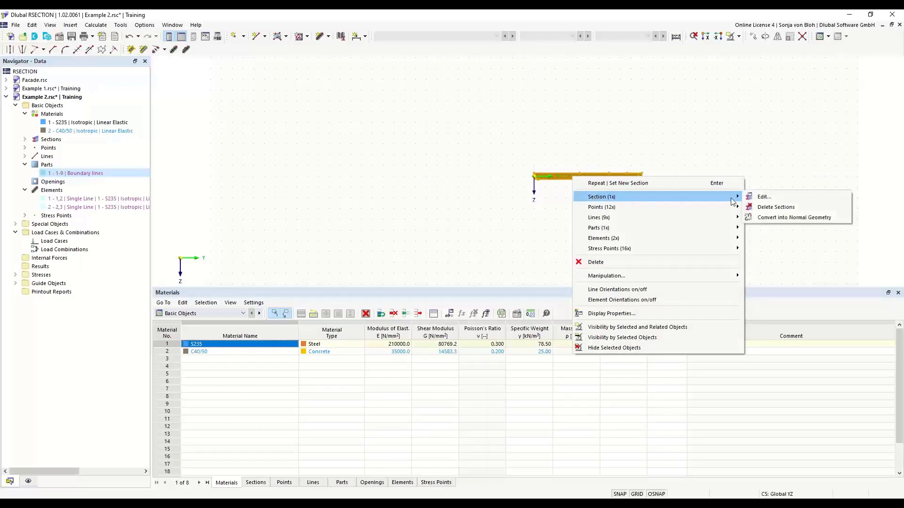
click(792, 221)
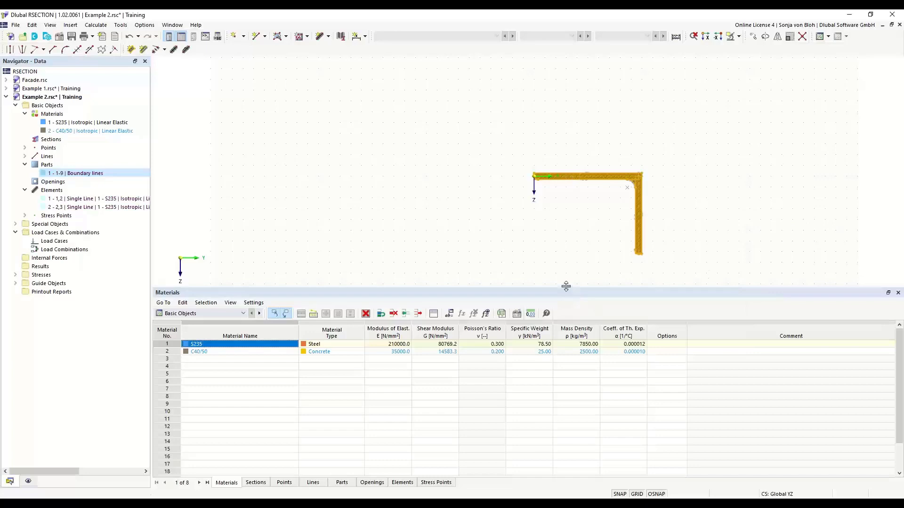
Step: Enlarge the drawing area, zoom onto the L-section, and delete its filled part
drag(566, 288, 555, 370)
middle_drag(575, 286, 403, 249)
scroll(436, 239, up, 3)
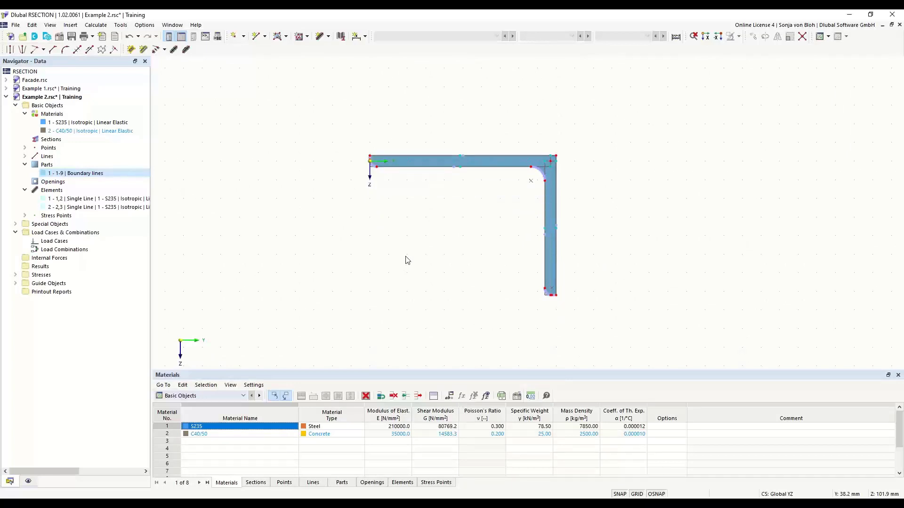
scroll(361, 187, up, 6)
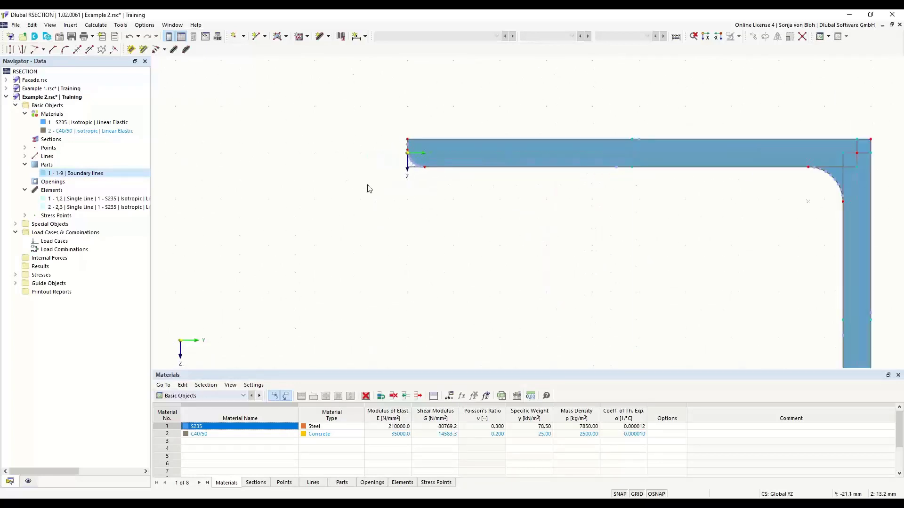
scroll(372, 212, up, 4)
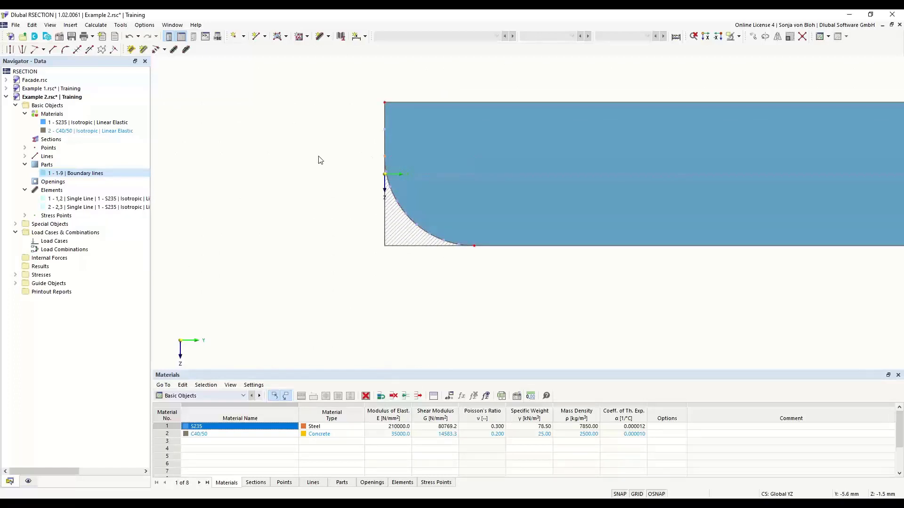
key(Delete)
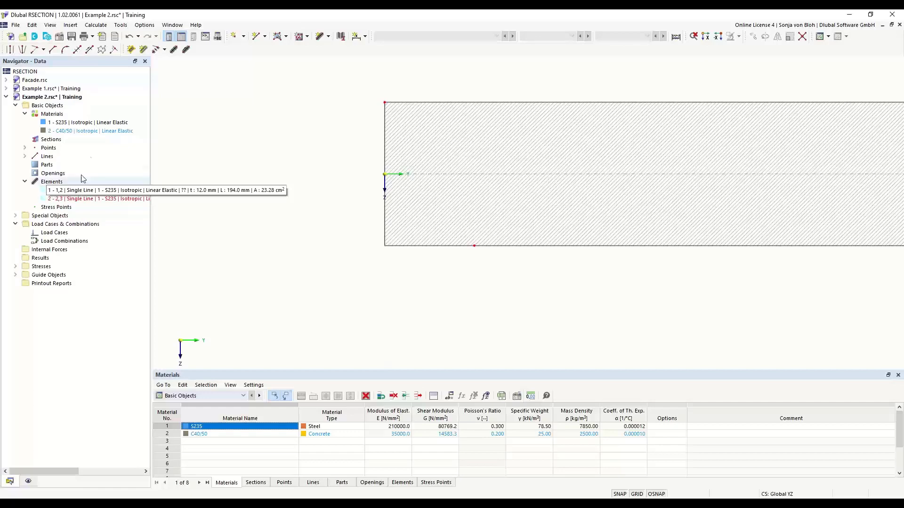
Step: Start a new single-line element defined by length and direction, with L = 200 mm and t = 12 mm
click(328, 36)
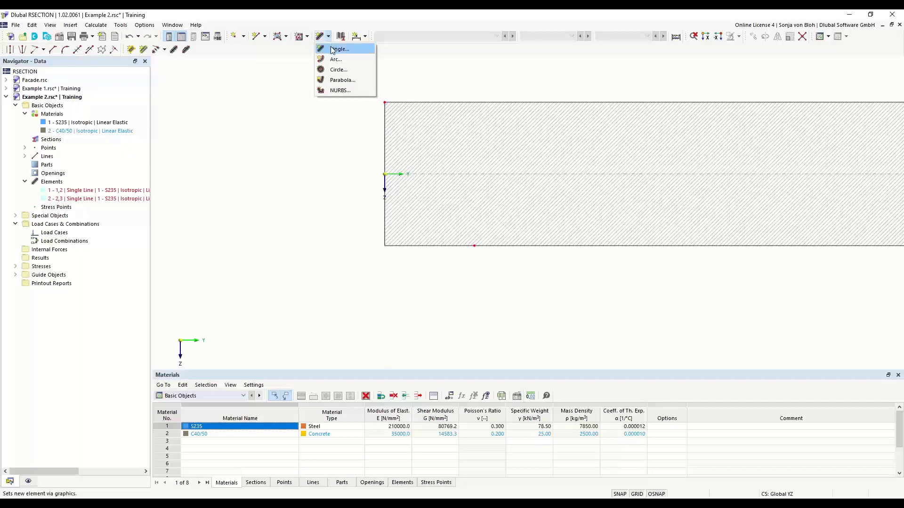
click(335, 49)
drag(150, 61, 241, 106)
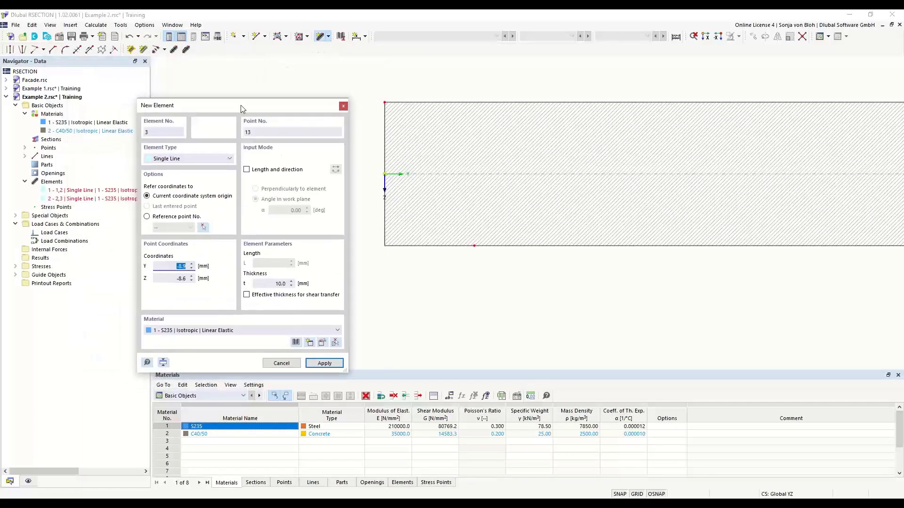
click(247, 170)
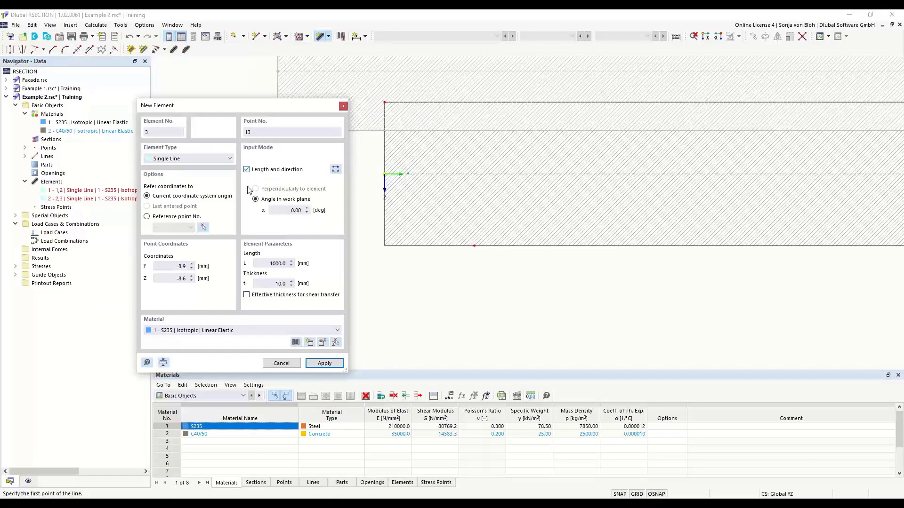
click(295, 210)
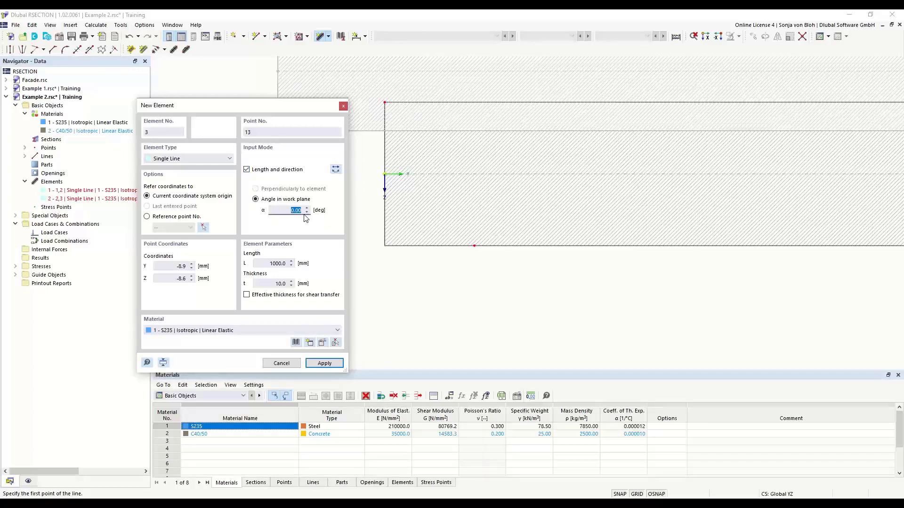
click(268, 263)
text(200)
click(265, 283)
text(12)
Step: Reverse the element's orientation and start the 200 mm flange at the origin point
scroll(513, 256, down, 10)
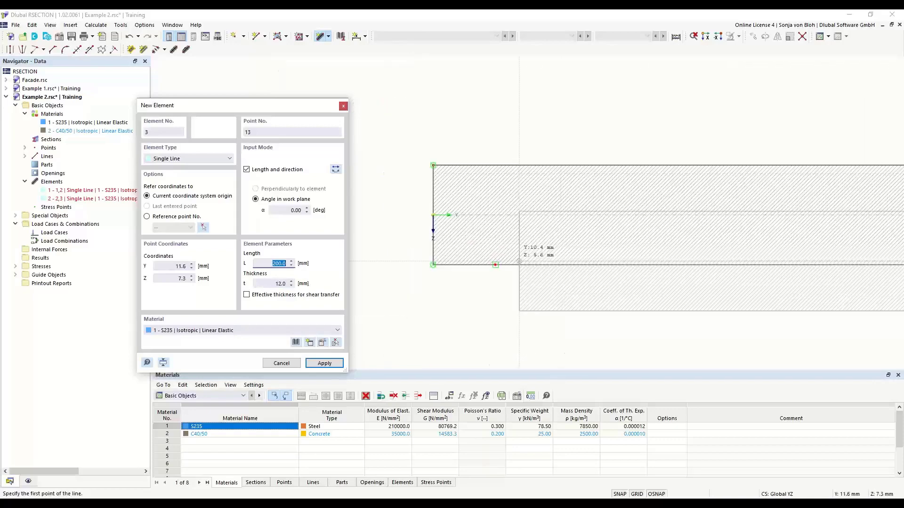
scroll(425, 281, down, 3)
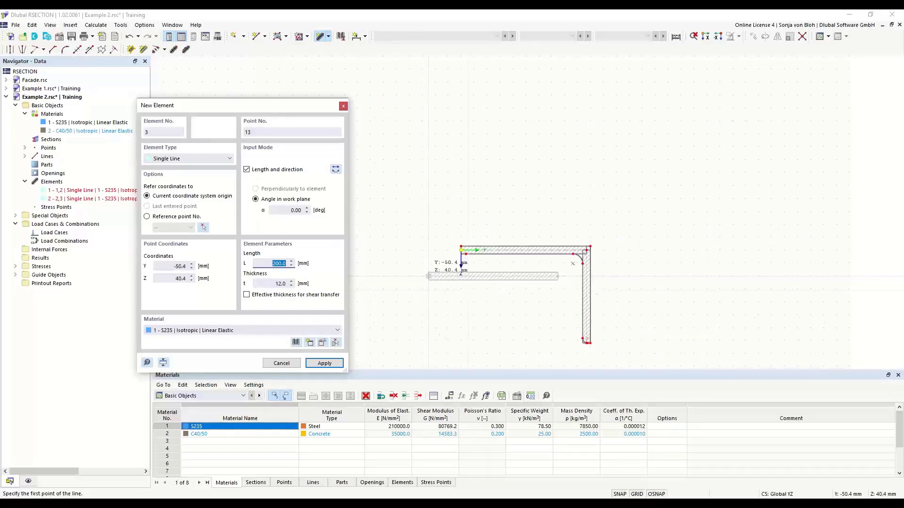
middle_drag(420, 313, 377, 277)
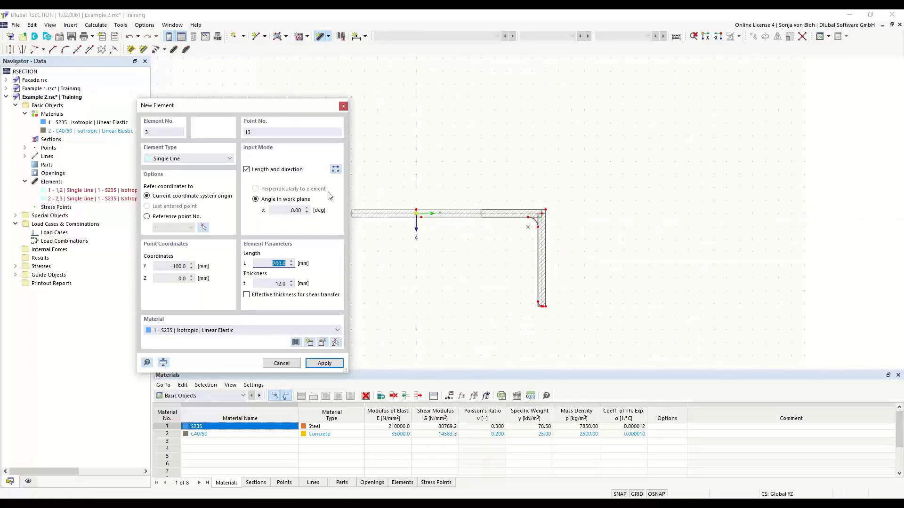
click(335, 169)
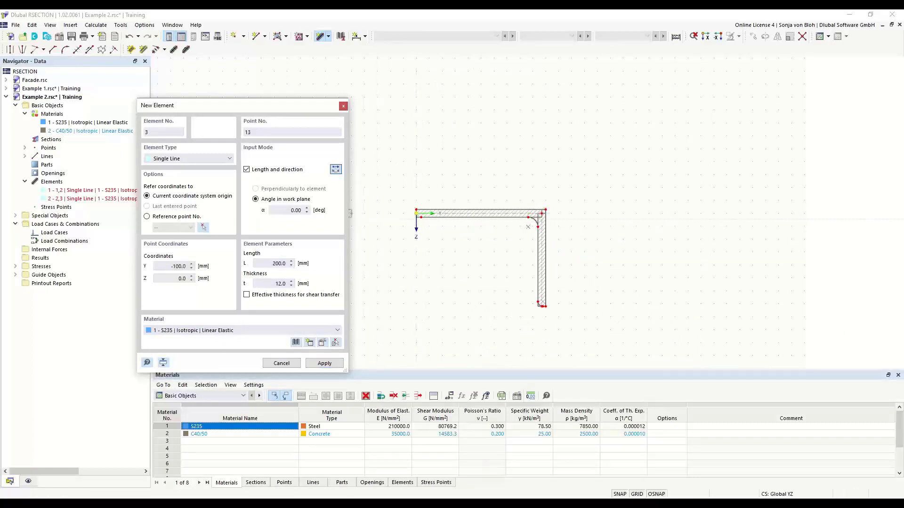
scroll(406, 227, up, 3)
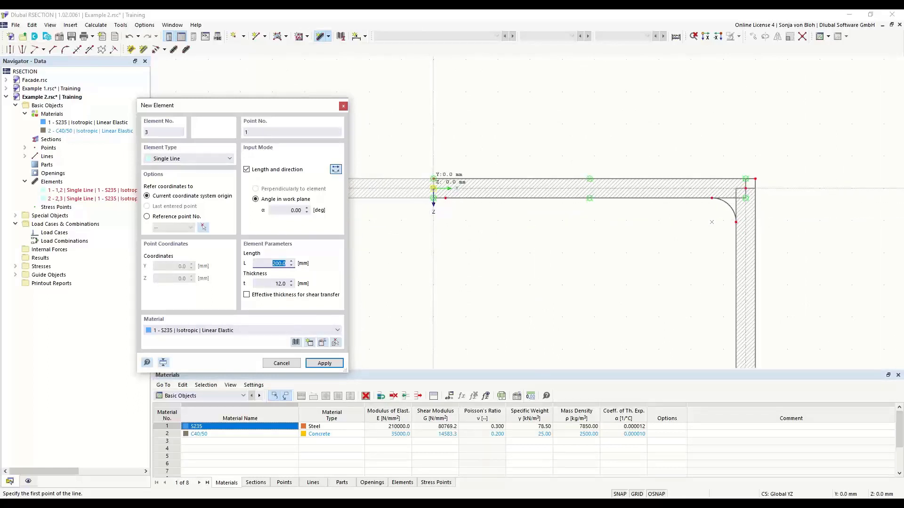
click(433, 189)
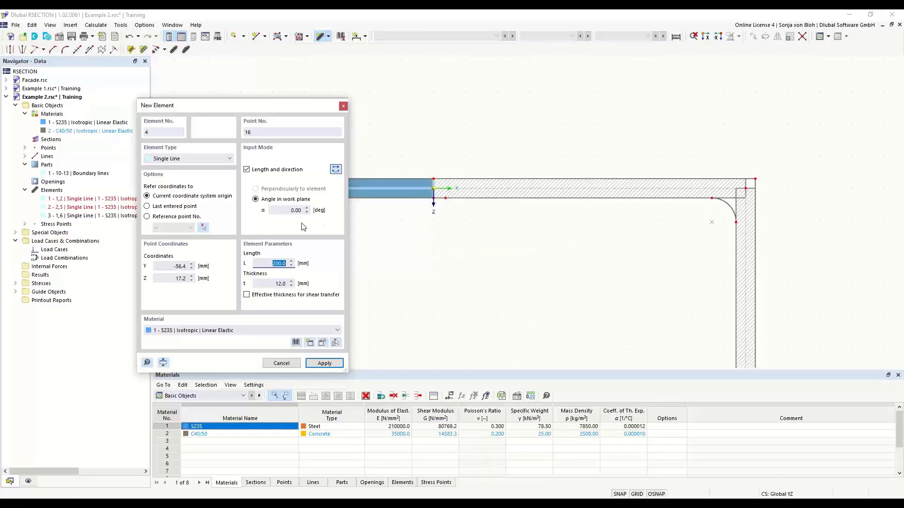
Step: Draw a 400 mm, 10 mm thick web at α = 90°, reversed, from the origin, then stop
click(275, 210)
double_click(275, 210)
text(90)
key(Tab)
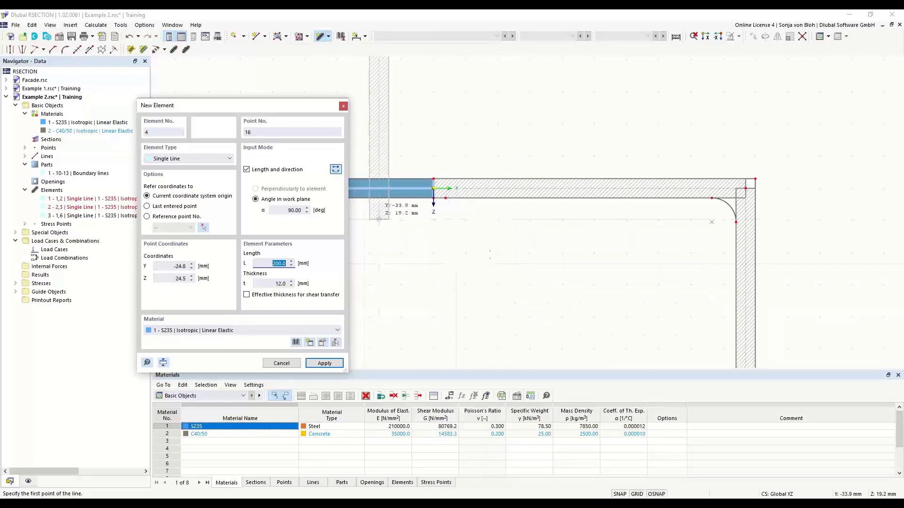
click(336, 170)
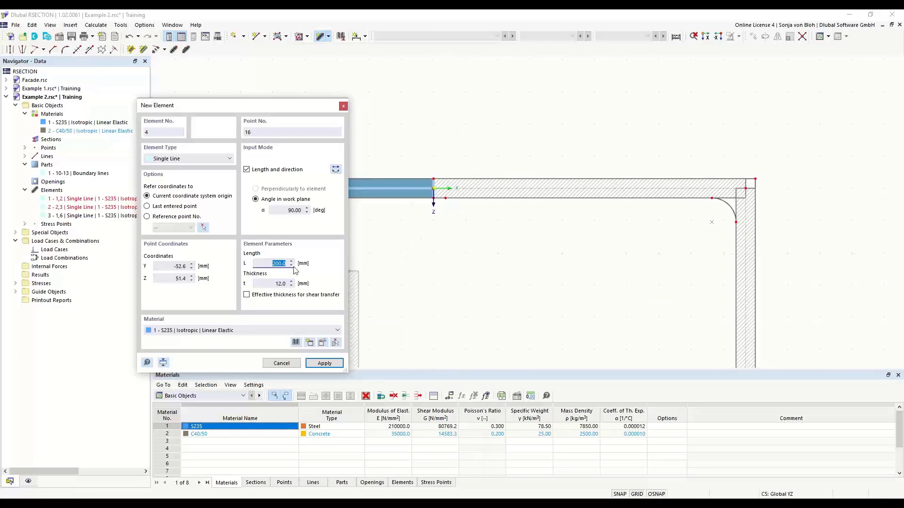
text(400)
key(Tab)
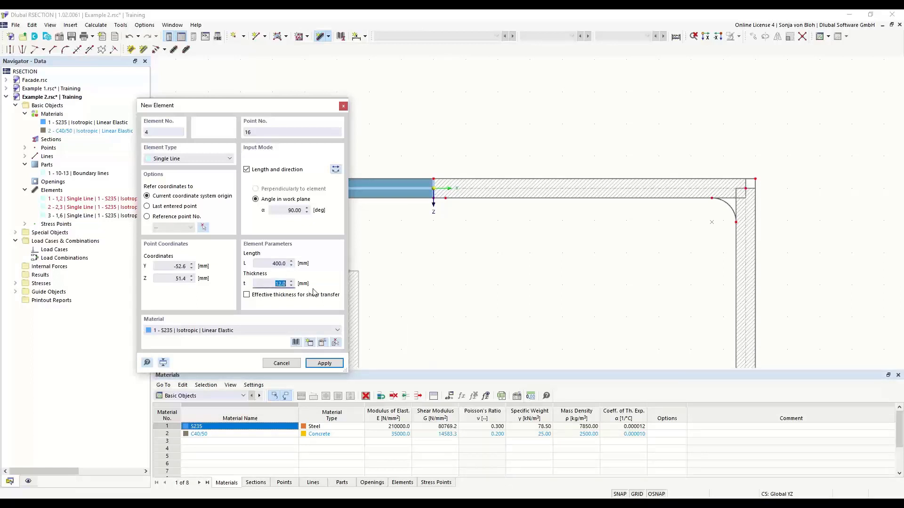
text(10)
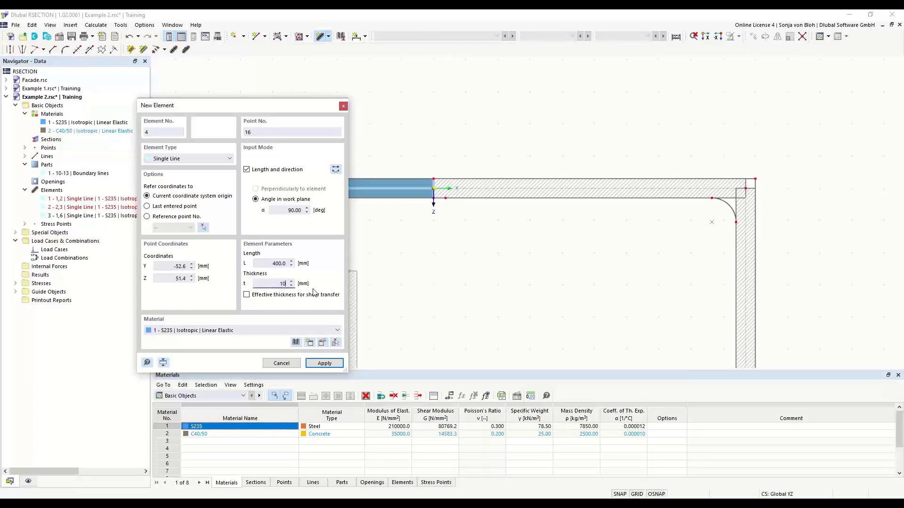
scroll(396, 223, up, 2)
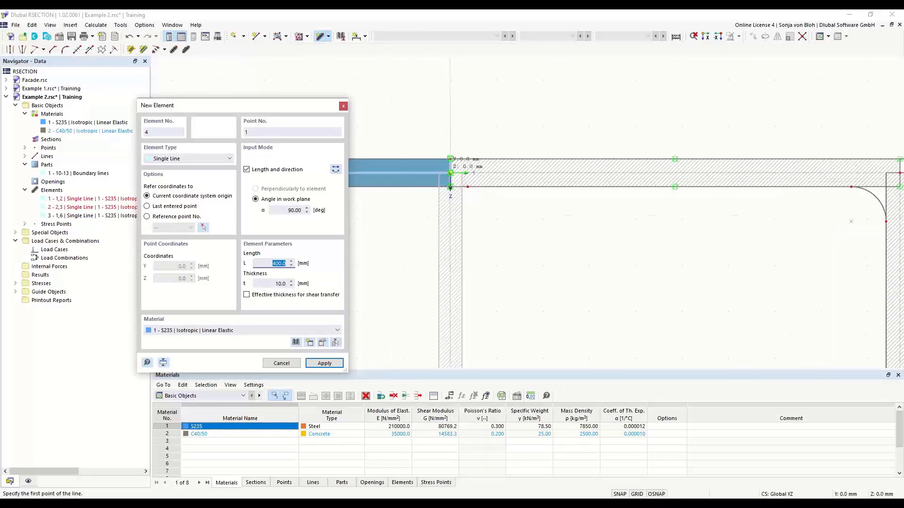
click(449, 187)
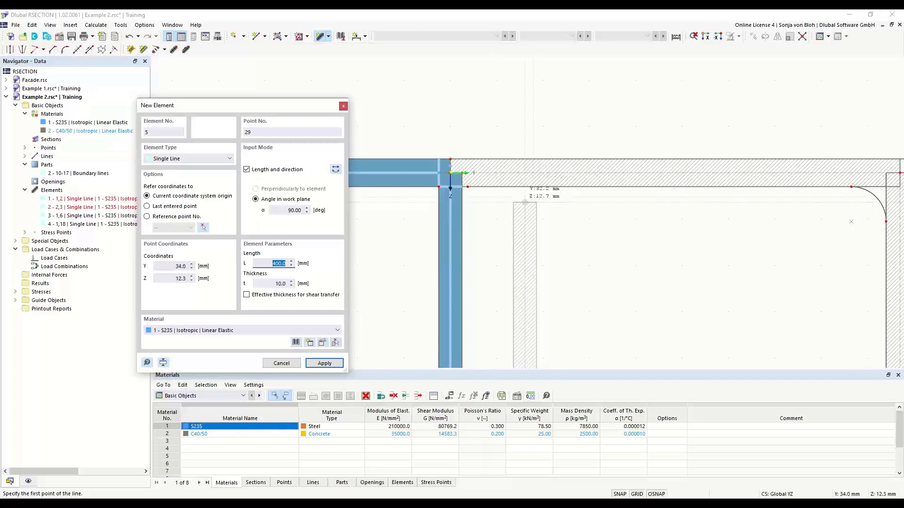
key(Escape)
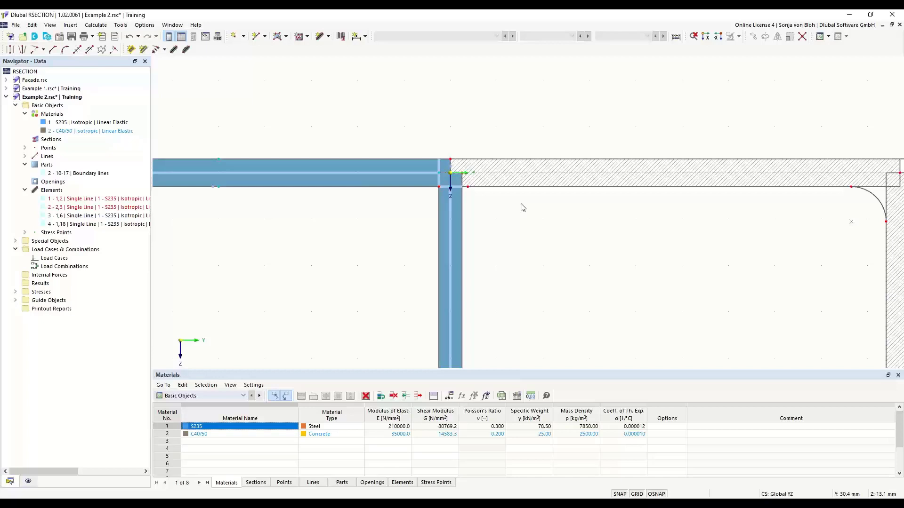
Step: Delete the boundary-line part at the corner, then reframe the view on the whole T-section
scroll(445, 173, up, 3)
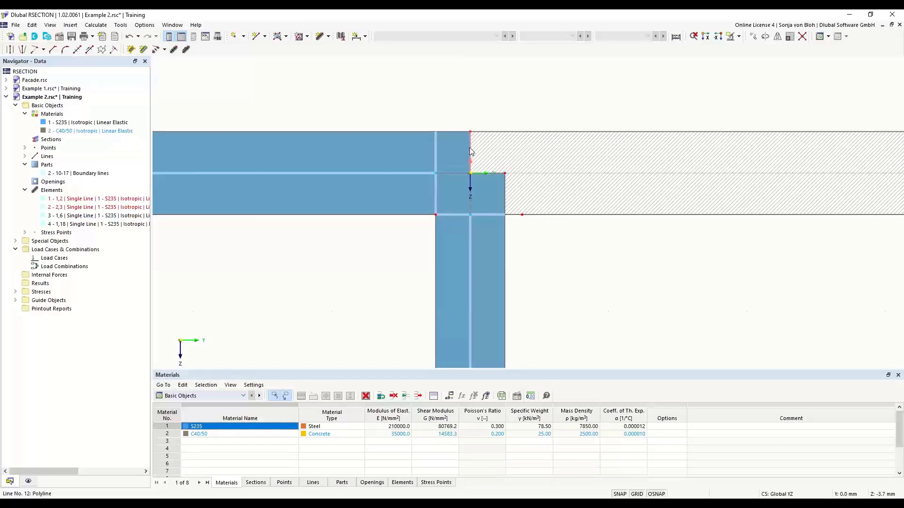
key(Delete)
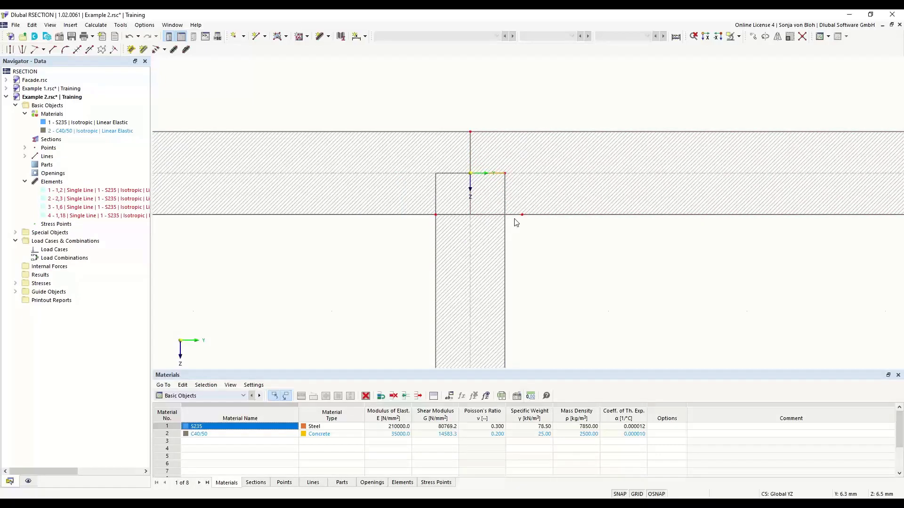
scroll(516, 223, down, 6)
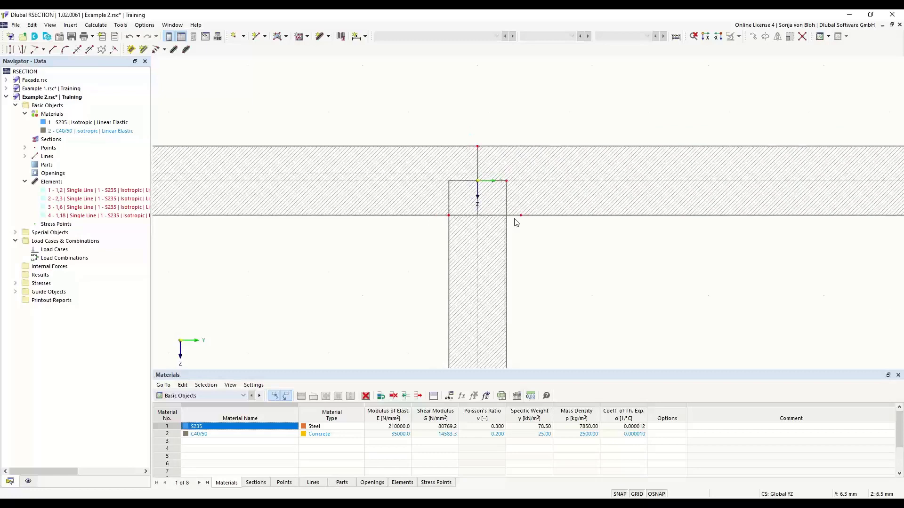
middle_drag(448, 307, 400, 200)
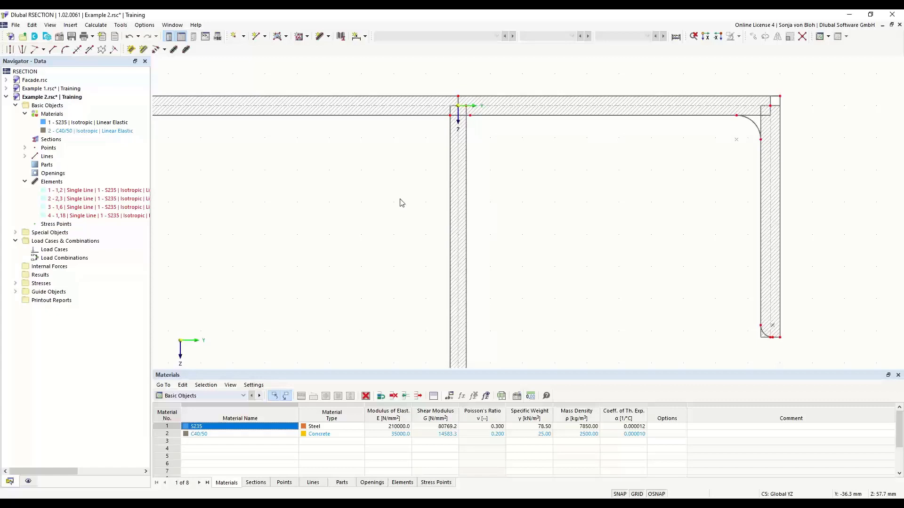
Step: Set up an Edge and Angle corner with length 6*sqrt(2) (8.5 mm) and angle 45°
click(52, 49)
drag(124, 60, 258, 171)
click(347, 202)
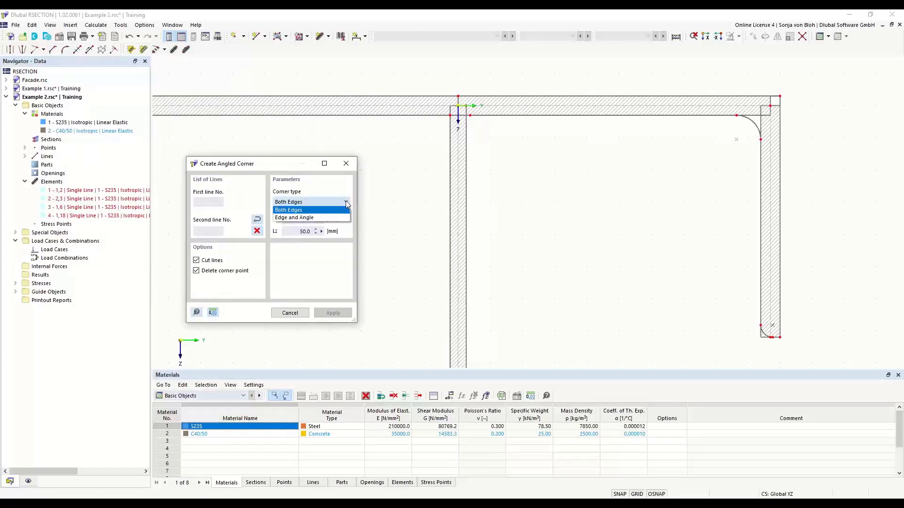
click(320, 218)
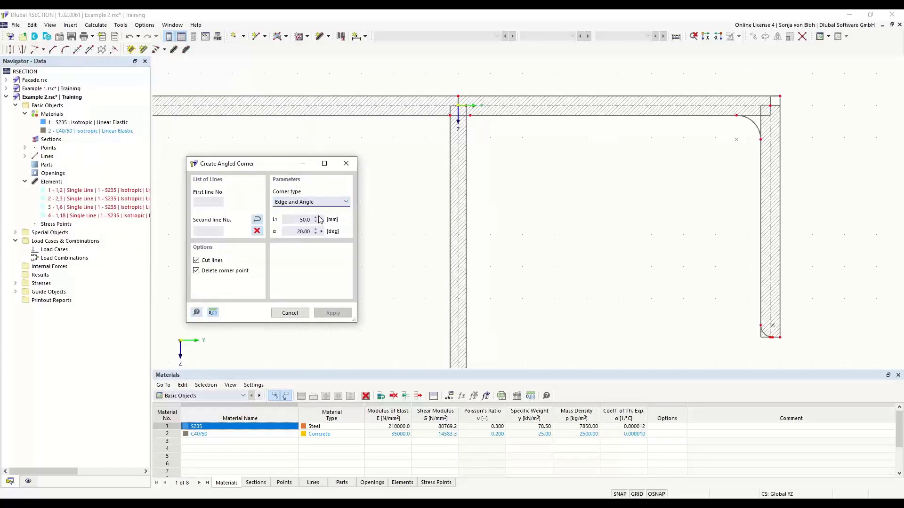
key(Tab)
text(6*sqrt(2))
key(Tab)
text(45)
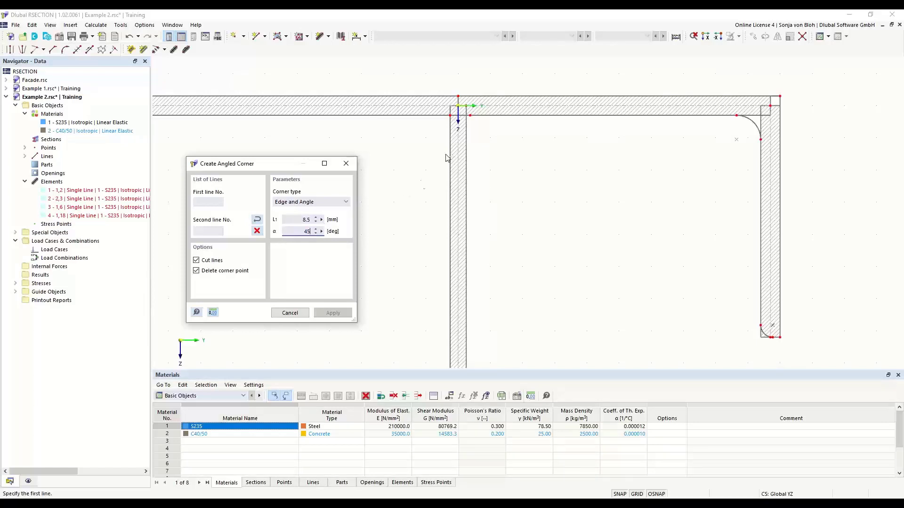
Step: Cut both web-to-flange corners by picking the flange and web lines on each side
click(476, 115)
click(466, 152)
click(428, 115)
click(449, 161)
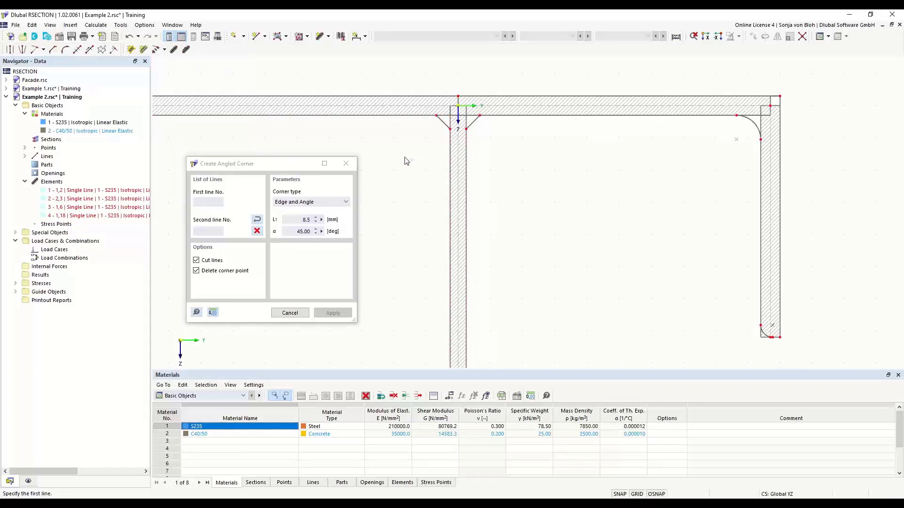
key(Escape)
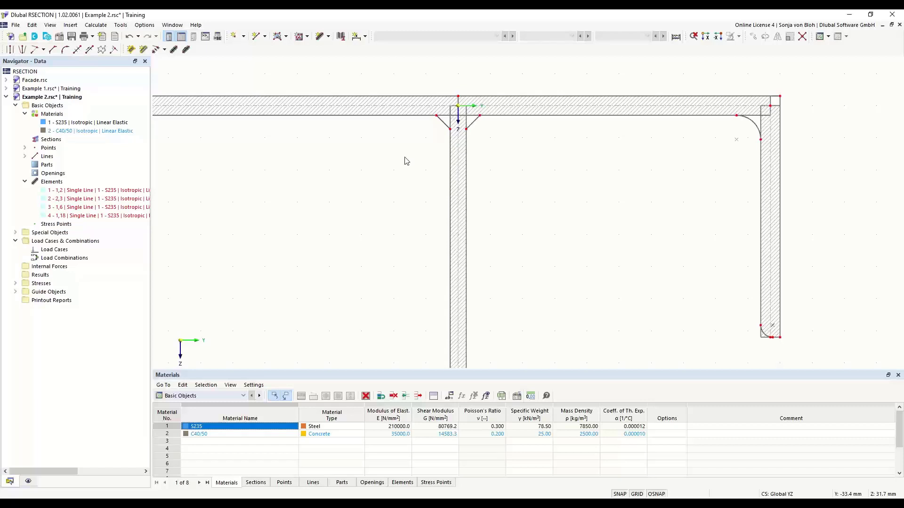
Step: Create S235 part 1 from boundary lines by picking the T-section outline
click(286, 37)
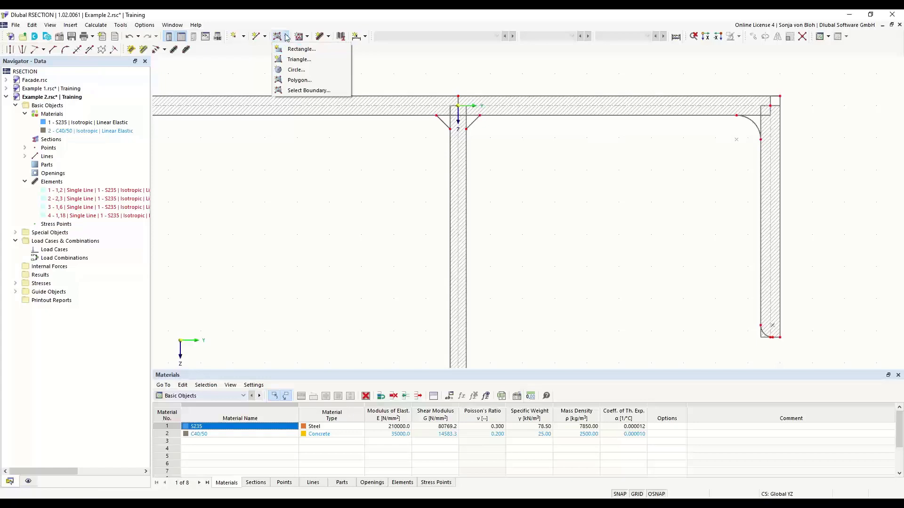
click(298, 92)
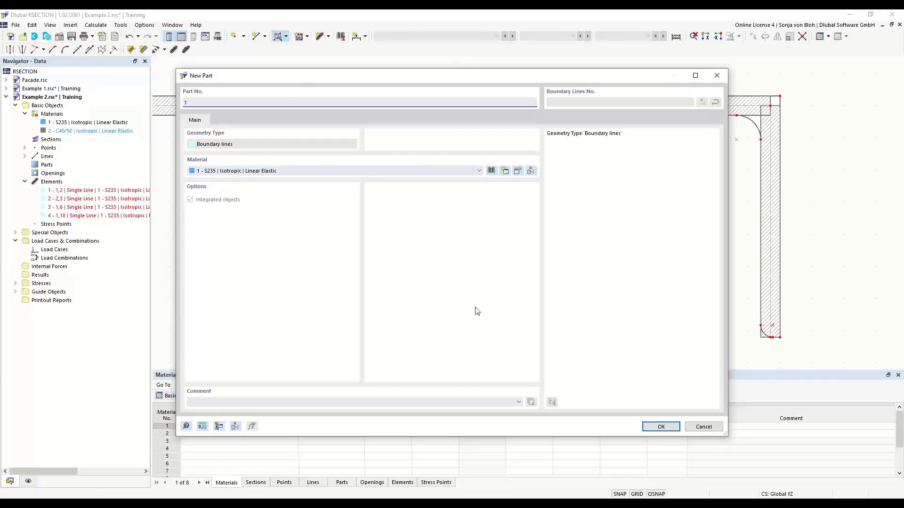
click(666, 426)
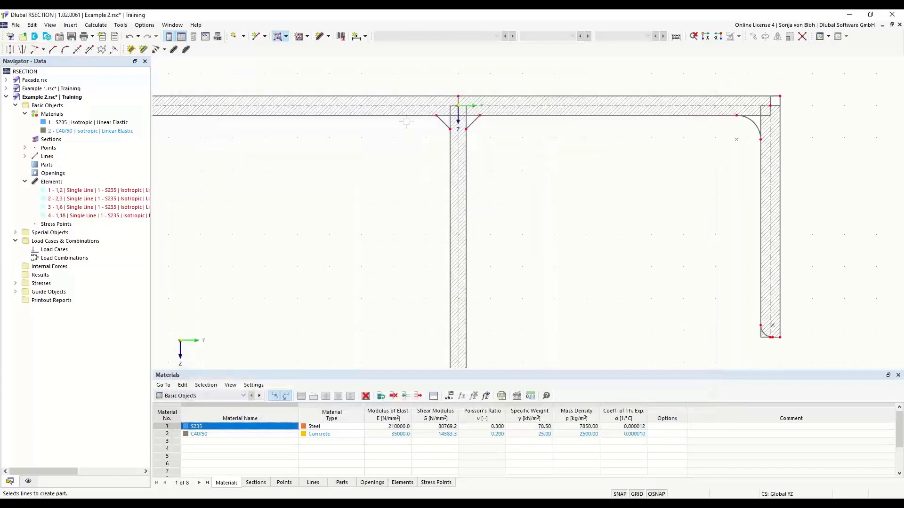
click(409, 98)
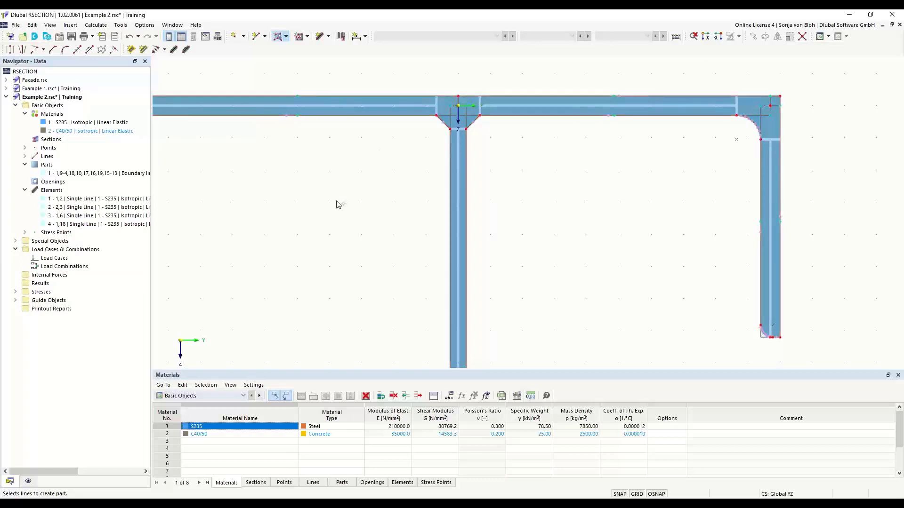
scroll(347, 167, down, 3)
middle_drag(328, 239, 321, 192)
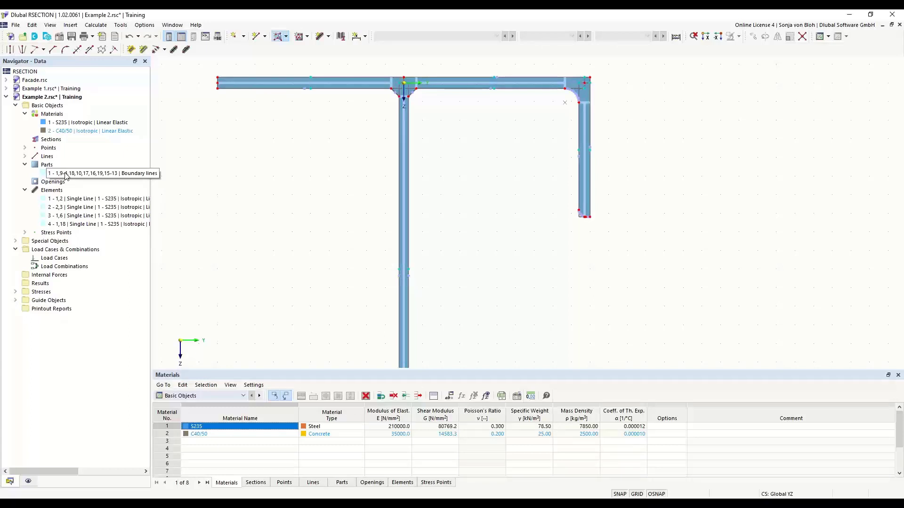
Step: Create load cases LC1 'N' and LC2 'M'
right_click(55, 259)
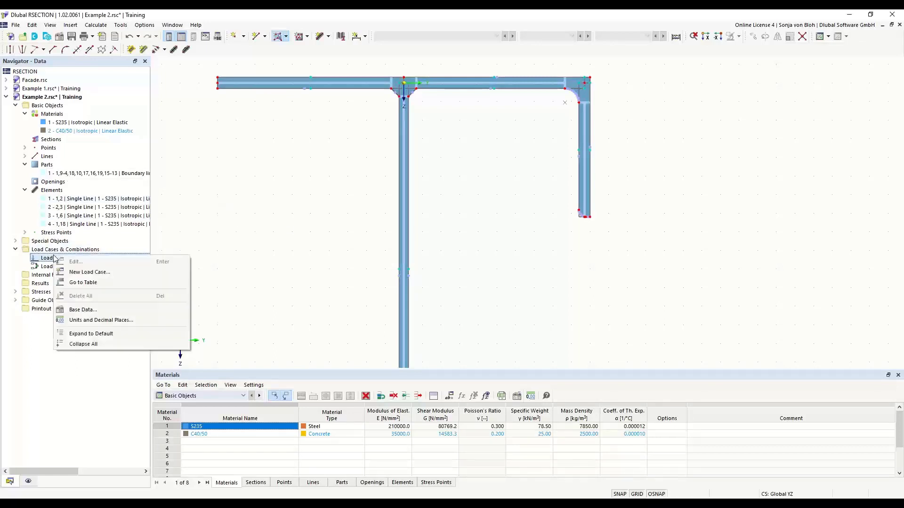
click(89, 272)
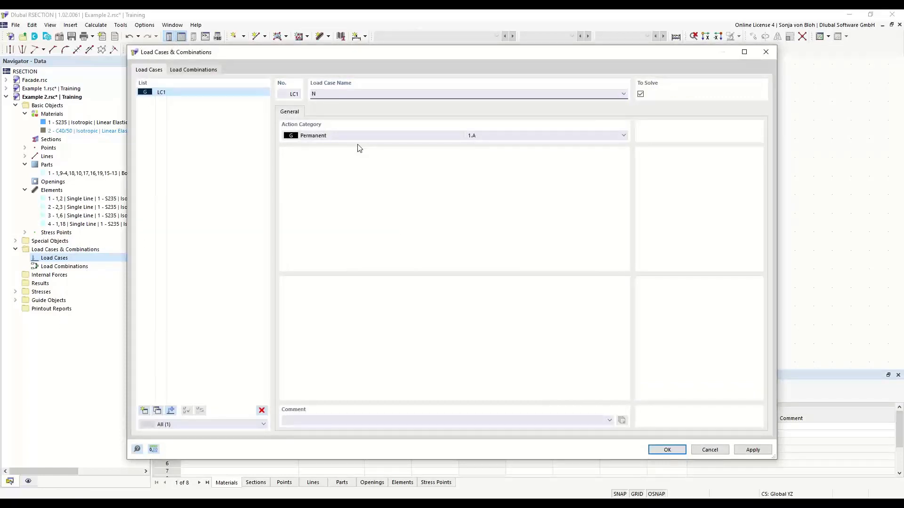
click(144, 410)
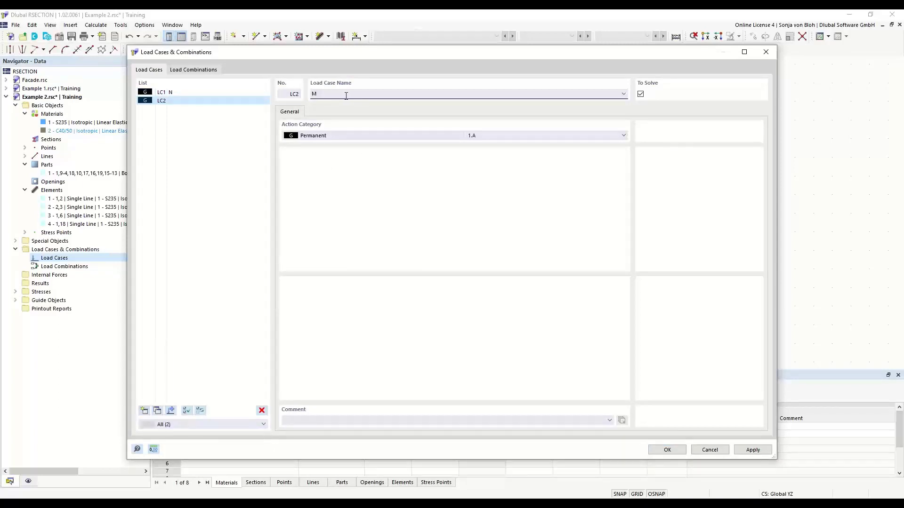
Step: Add combination CO1 of LC1 and LC2 named 'N + M', then select LC1's Internal Forces
click(198, 70)
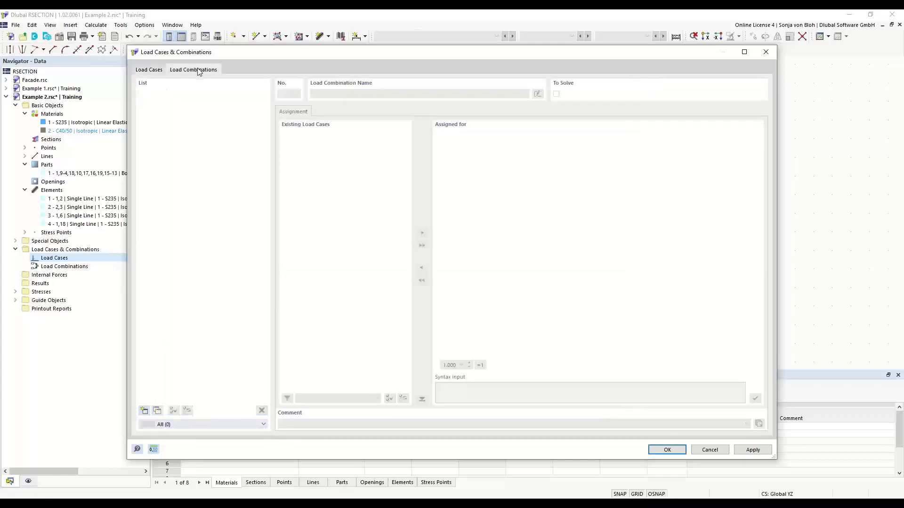
click(144, 410)
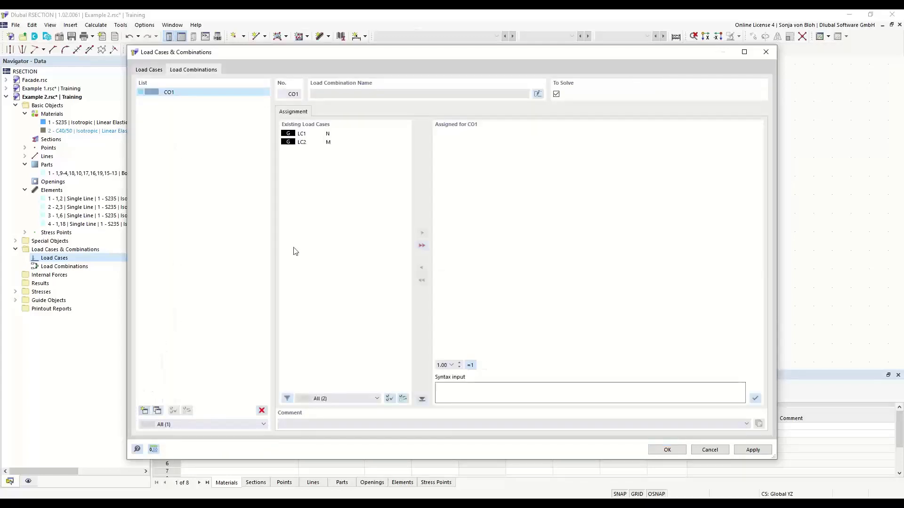
click(422, 246)
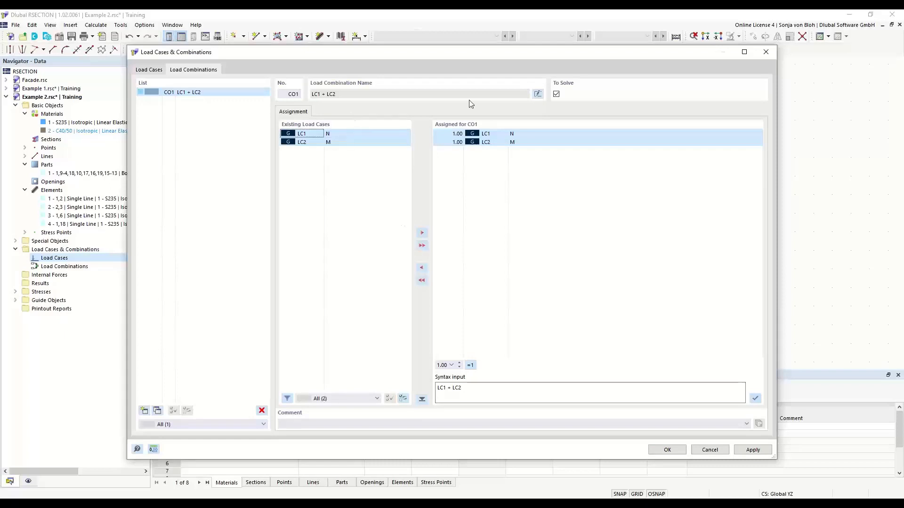
click(537, 94)
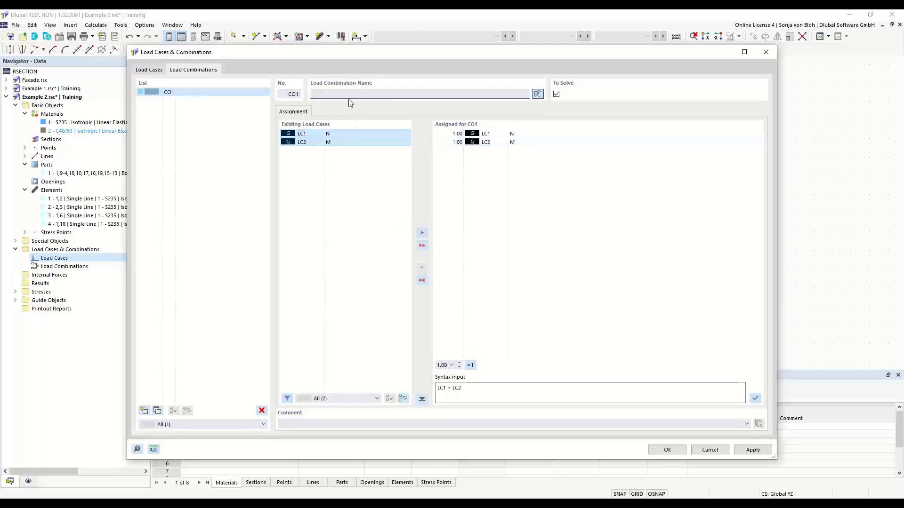
text(N + M)
click(664, 452)
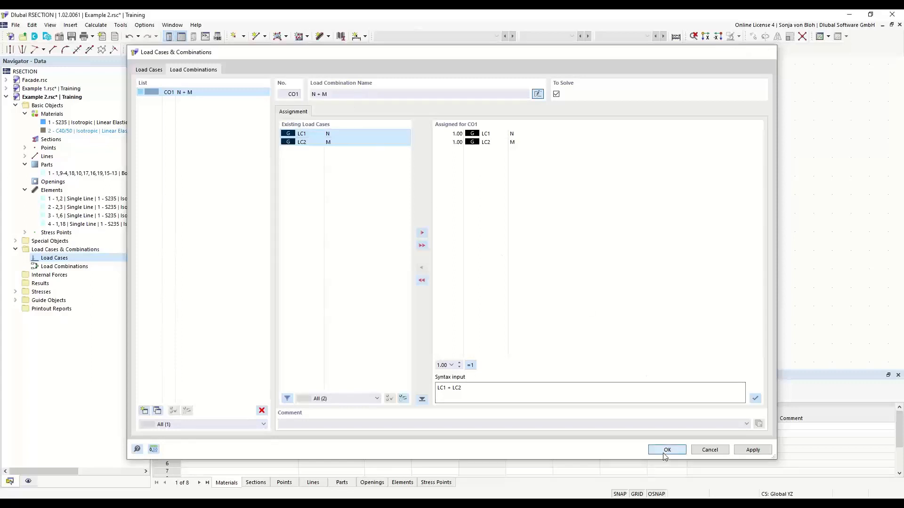
click(15, 275)
click(25, 284)
click(73, 293)
Step: Give load case N an axial force of -50 kN
double_click(73, 293)
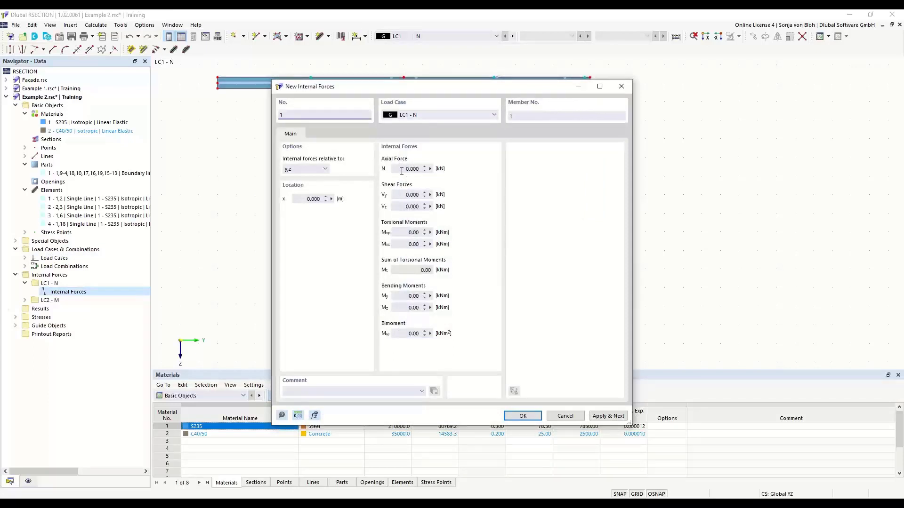
click(401, 170)
text(-)
click(595, 417)
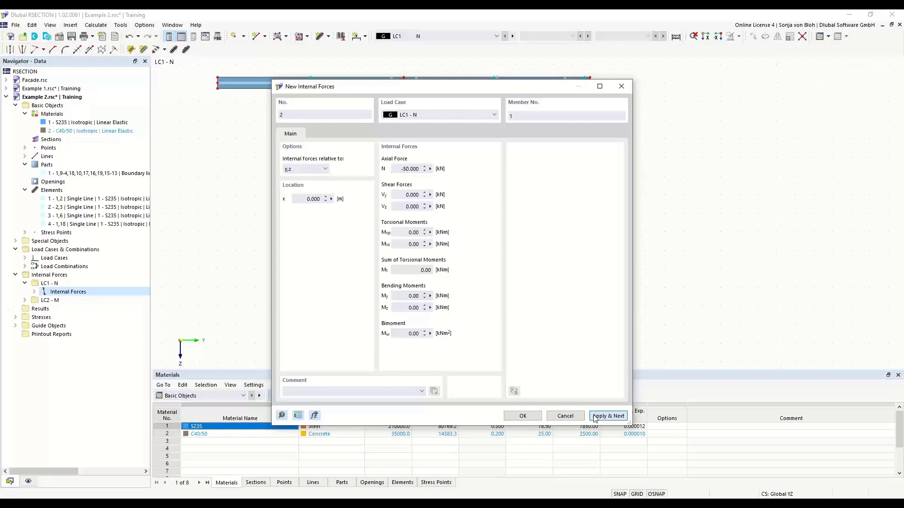
Step: Give load case M internal forces N = 0 and My = 20 kNm
click(494, 114)
click(439, 130)
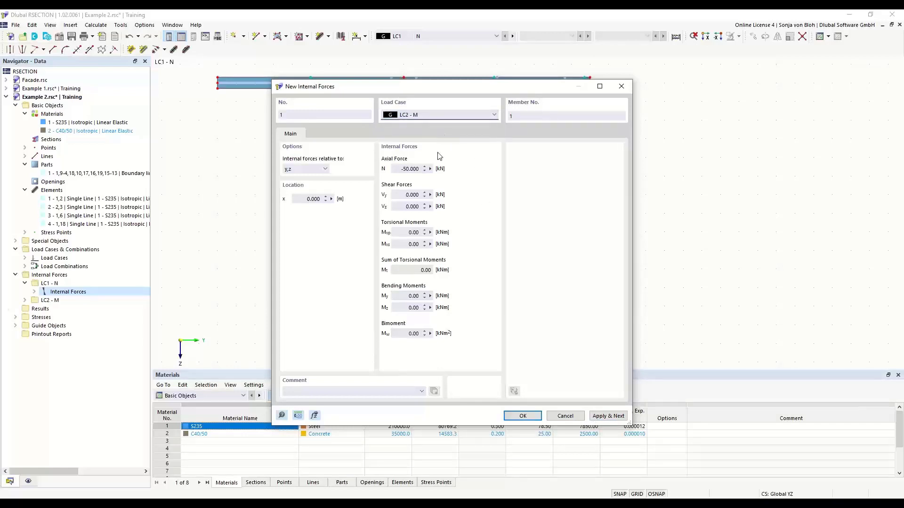
double_click(395, 168)
text(0)
double_click(398, 296)
text(20)
click(522, 416)
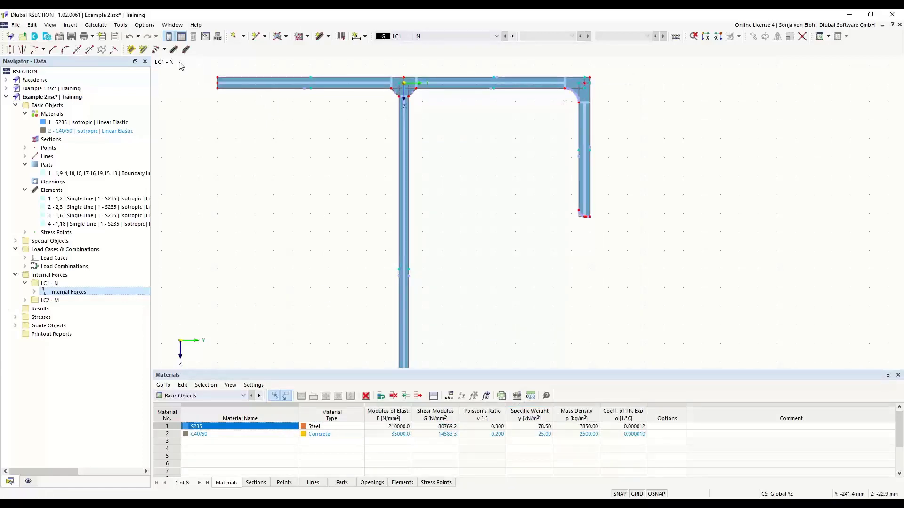
Step: Calculate all, turn off coloured display, show the σx,tot stress diagram and enlarge the results table
click(96, 25)
click(106, 35)
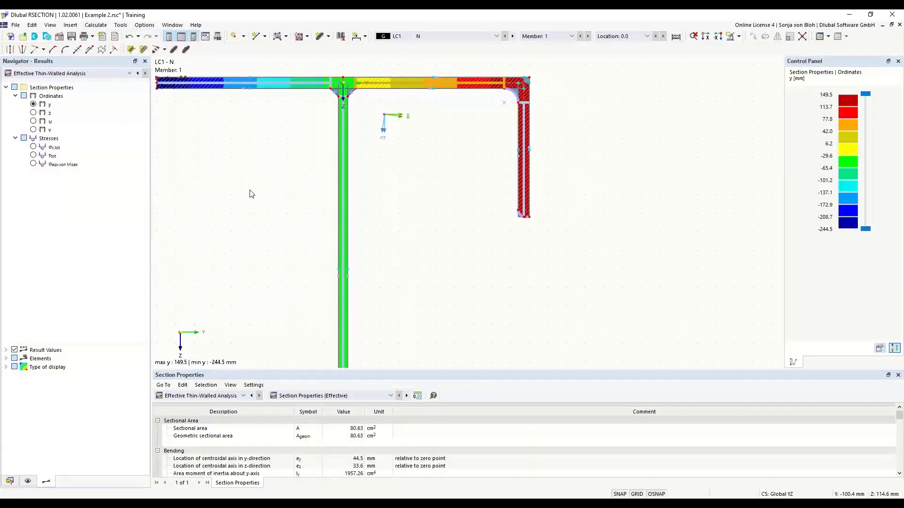
scroll(344, 160, down, 4)
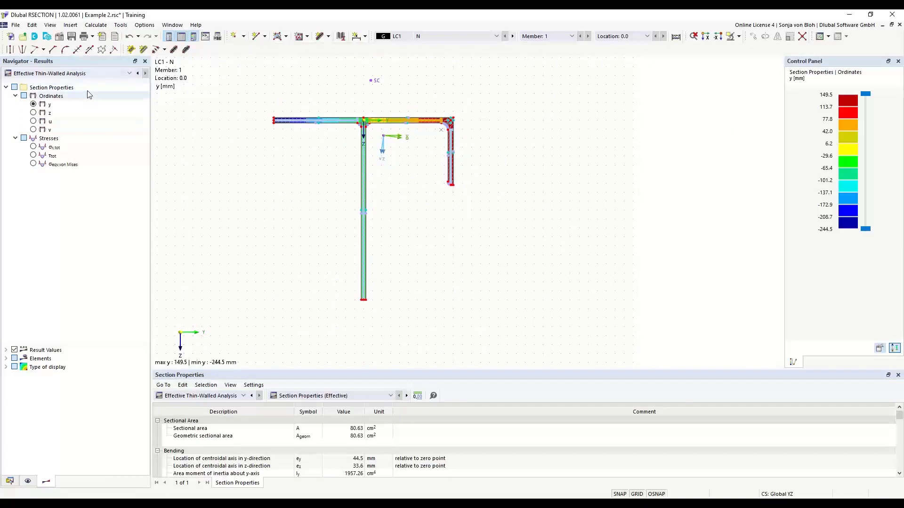
click(6, 367)
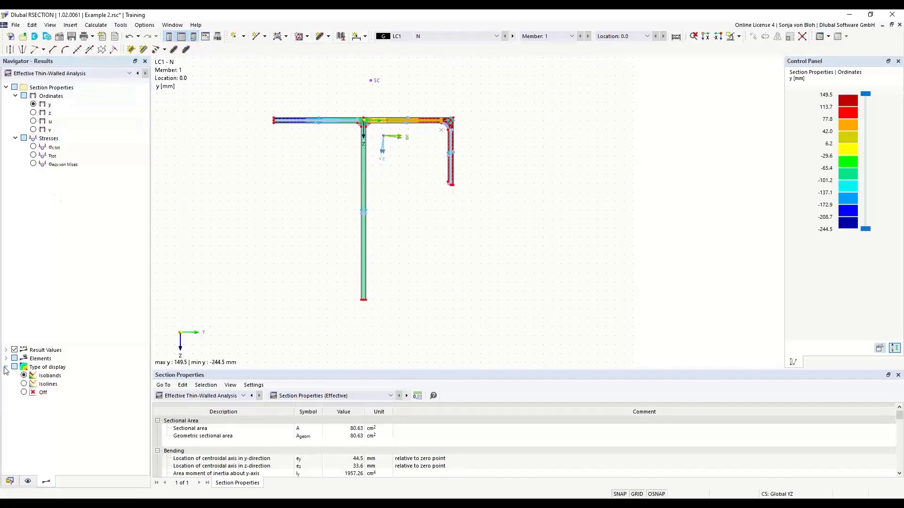
click(24, 393)
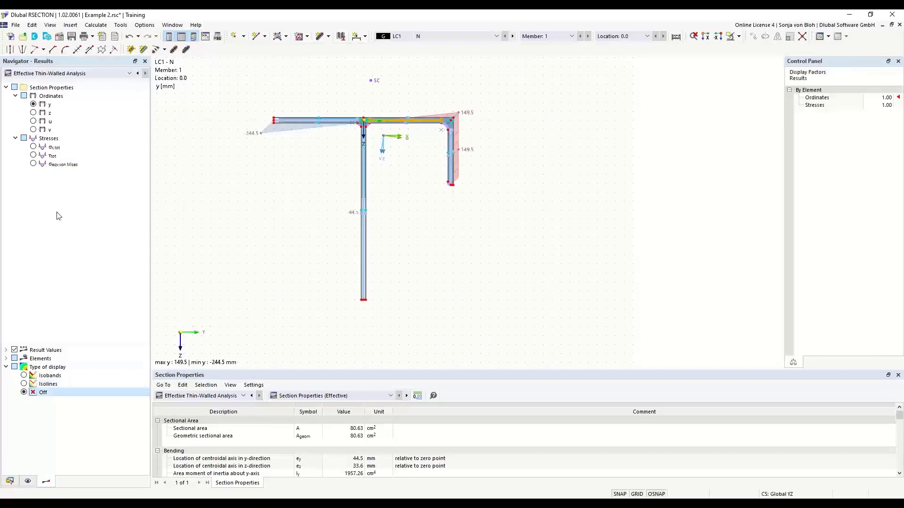
click(33, 147)
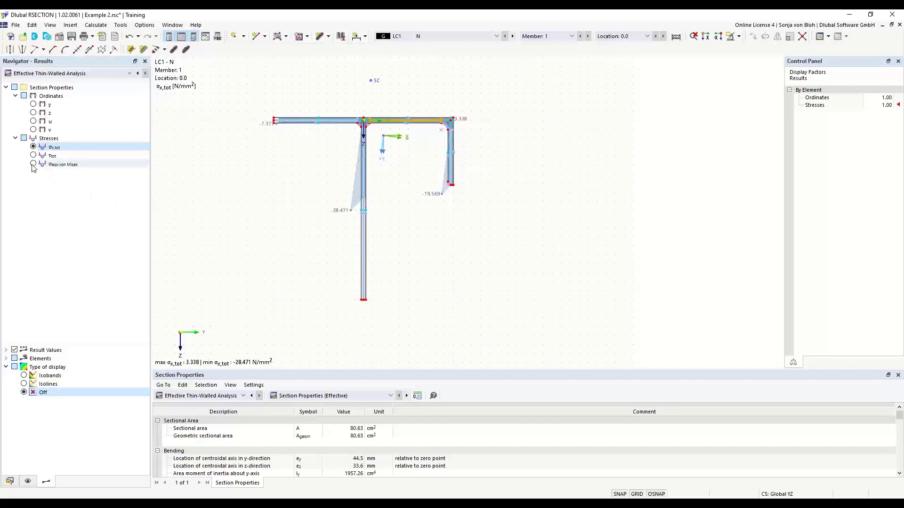
scroll(262, 161, up, 3)
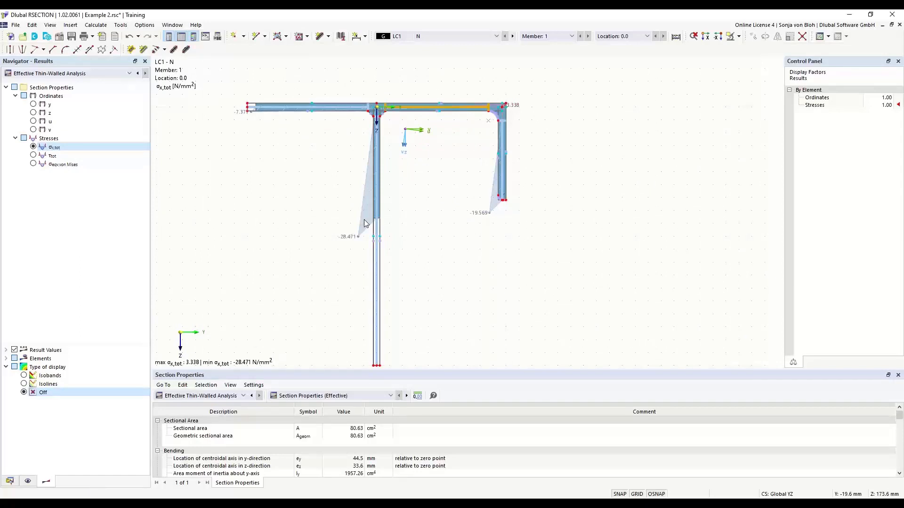
drag(326, 371, 328, 278)
Step: Review the Class 4 classification and web effective widths, then shrink the table to enlarge the graphic
click(391, 305)
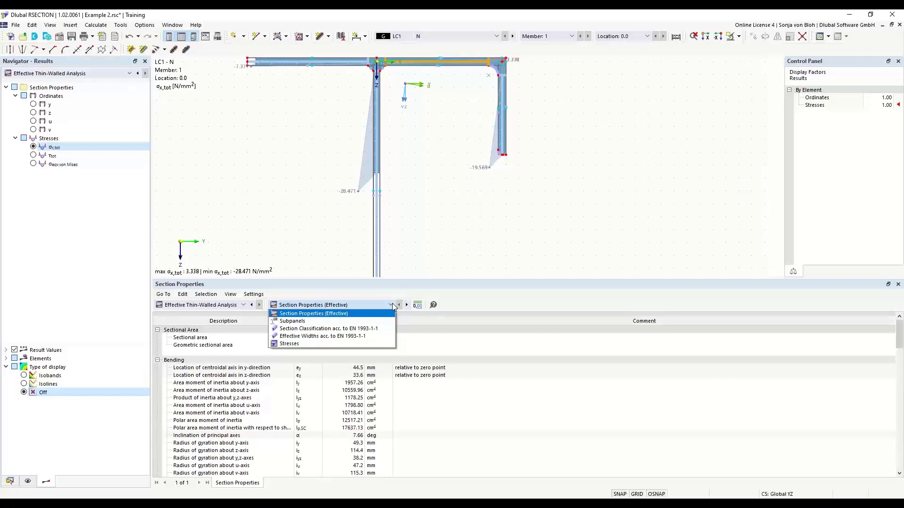
click(348, 329)
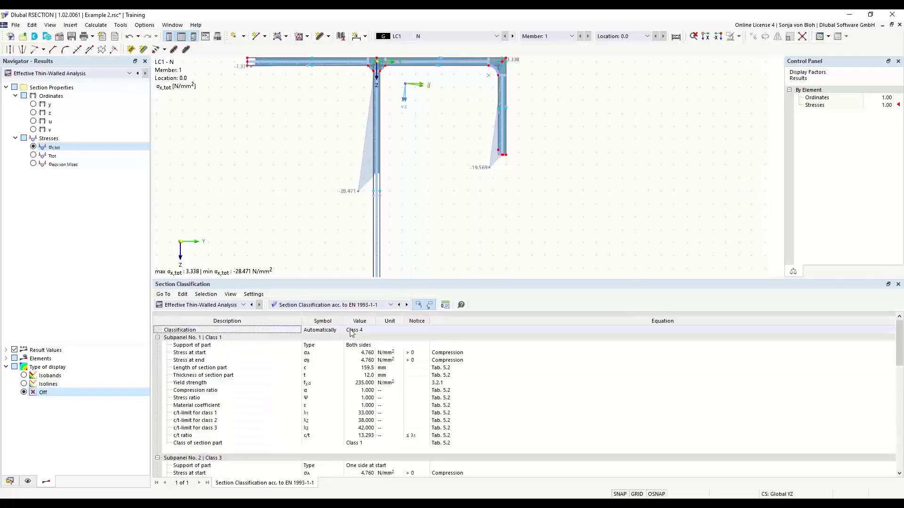
click(368, 331)
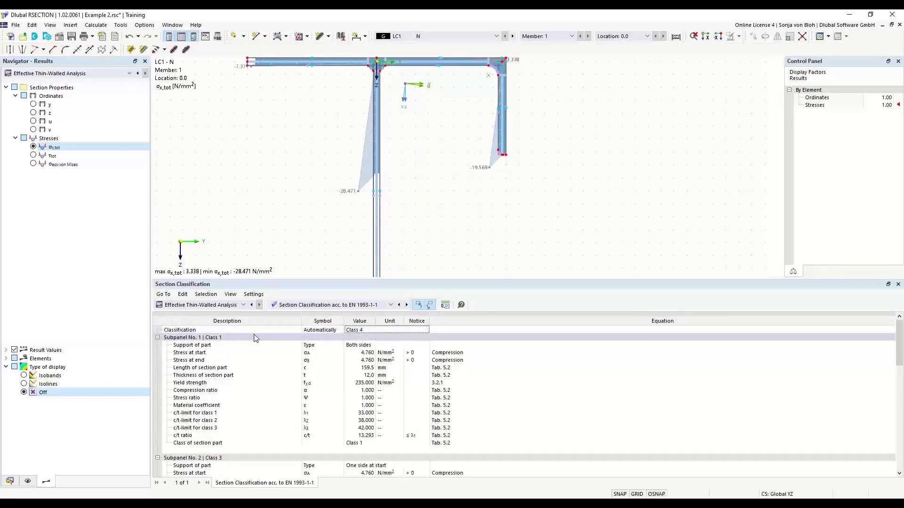
click(328, 305)
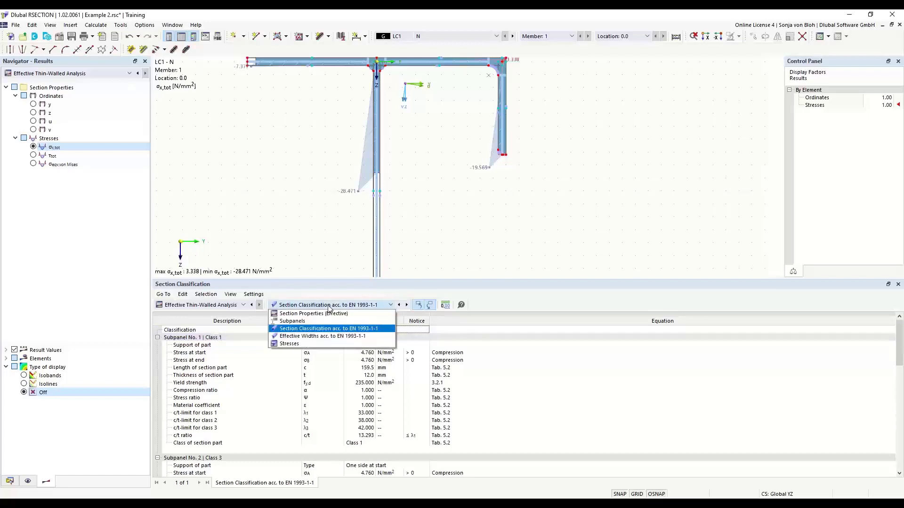
click(314, 336)
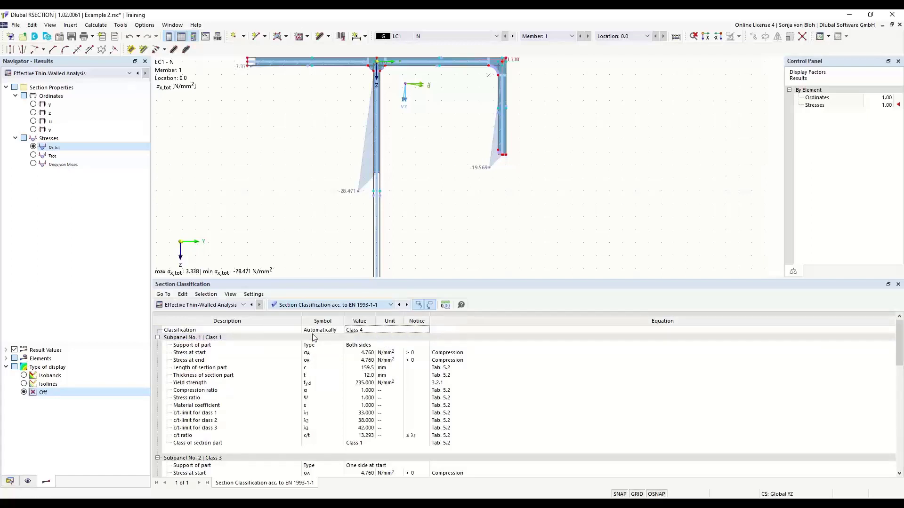
click(376, 240)
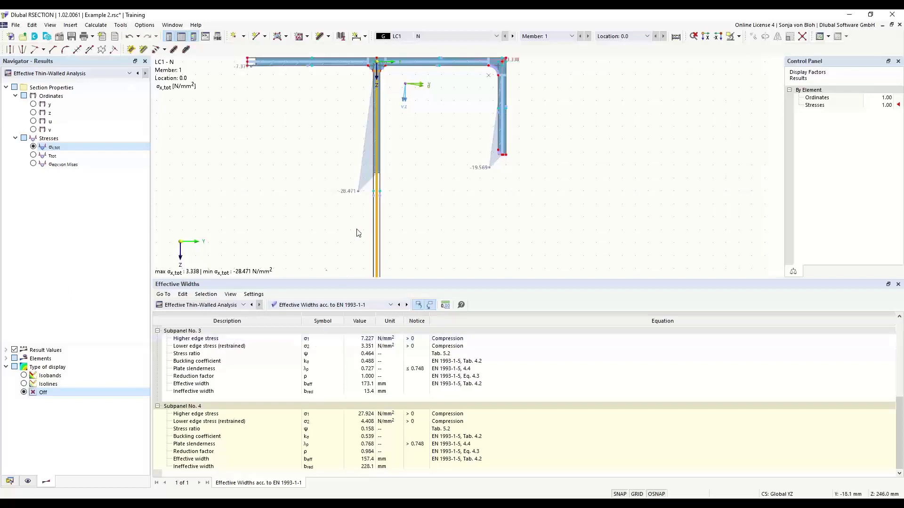
drag(321, 281, 322, 394)
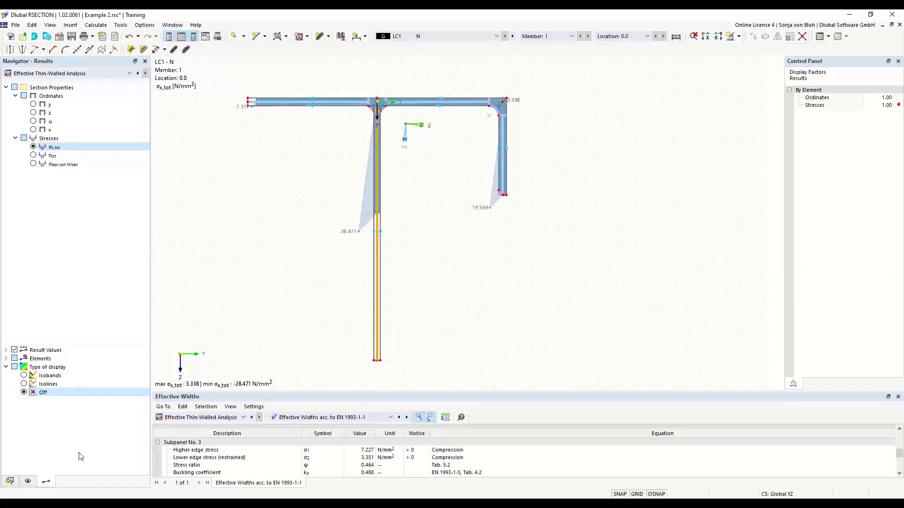
Step: Start a new printout report from Printout Reports in the Data navigator
click(10, 481)
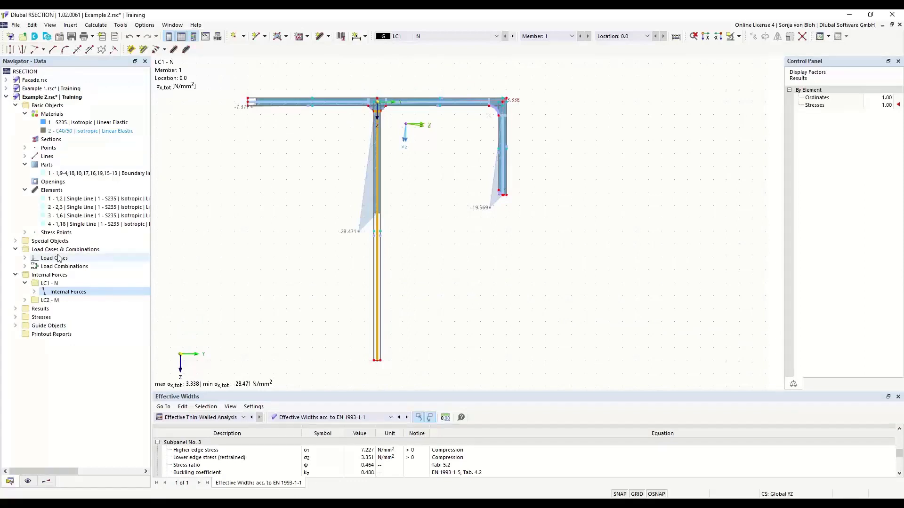
right_click(47, 335)
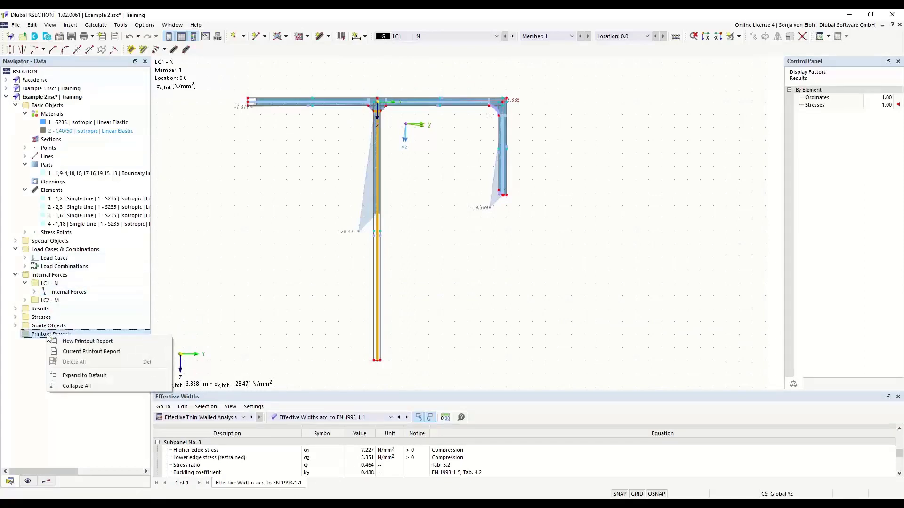
click(70, 342)
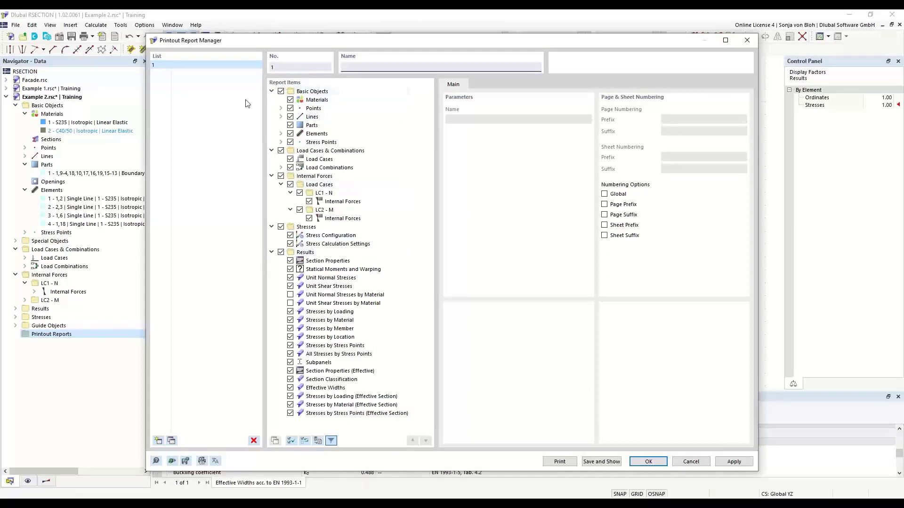
Step: Exclude stresses by material, member, location and stress points, including effective-section ones, then save and show
click(290, 320)
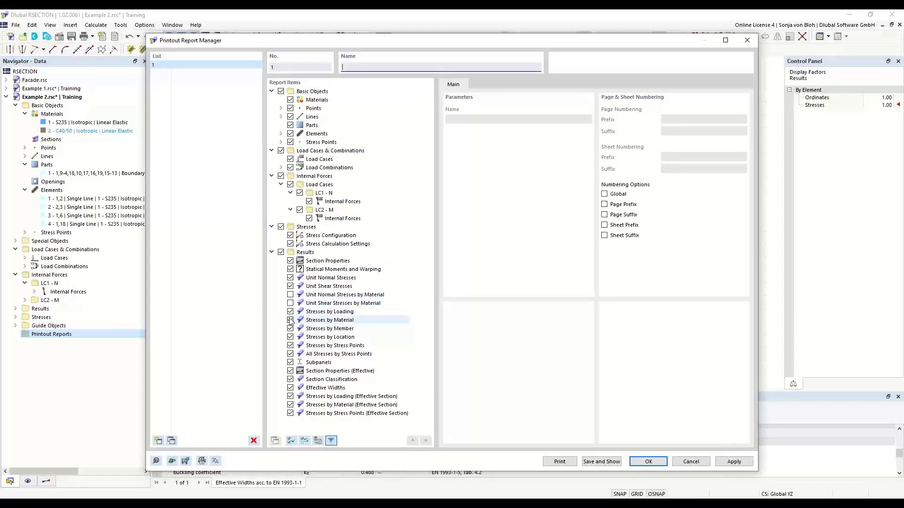
click(290, 328)
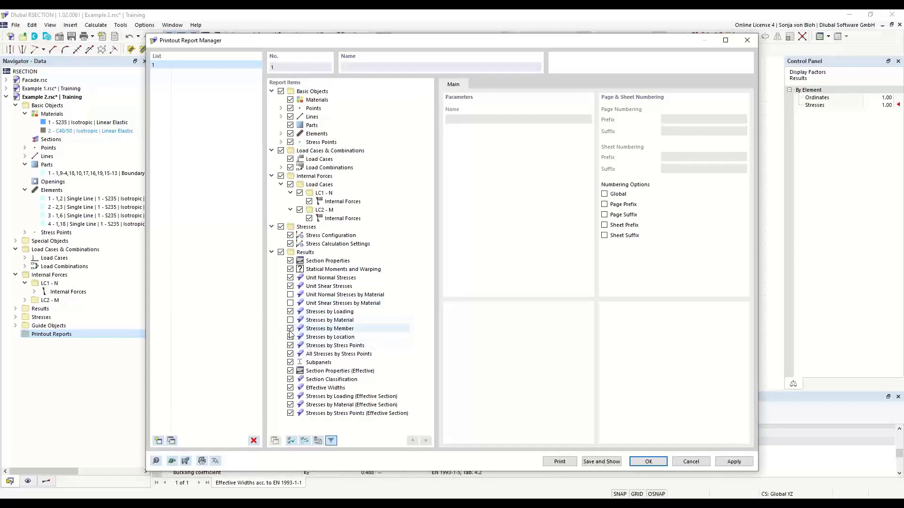
click(290, 337)
click(290, 345)
click(291, 354)
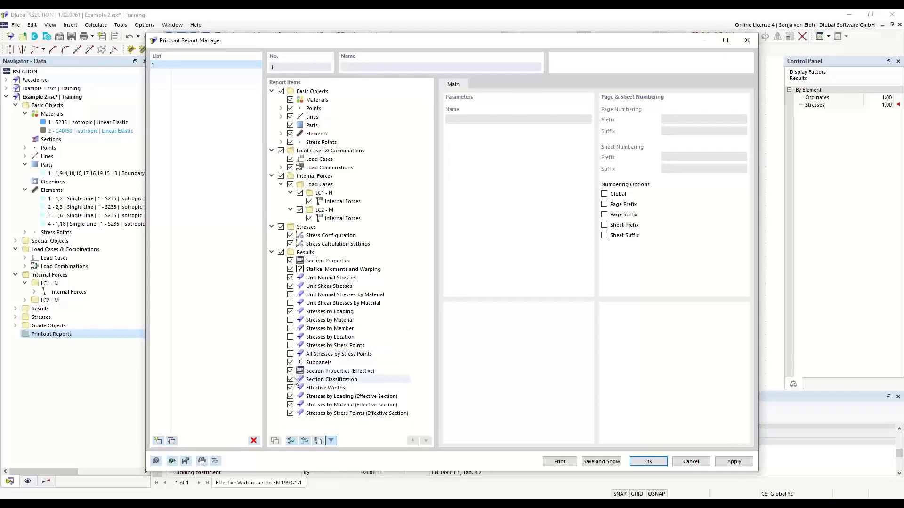
click(290, 405)
click(290, 413)
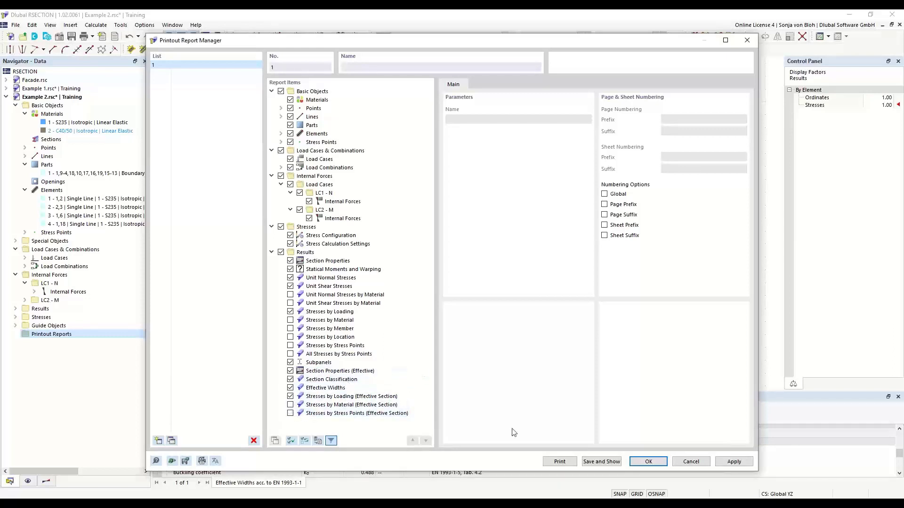
click(602, 462)
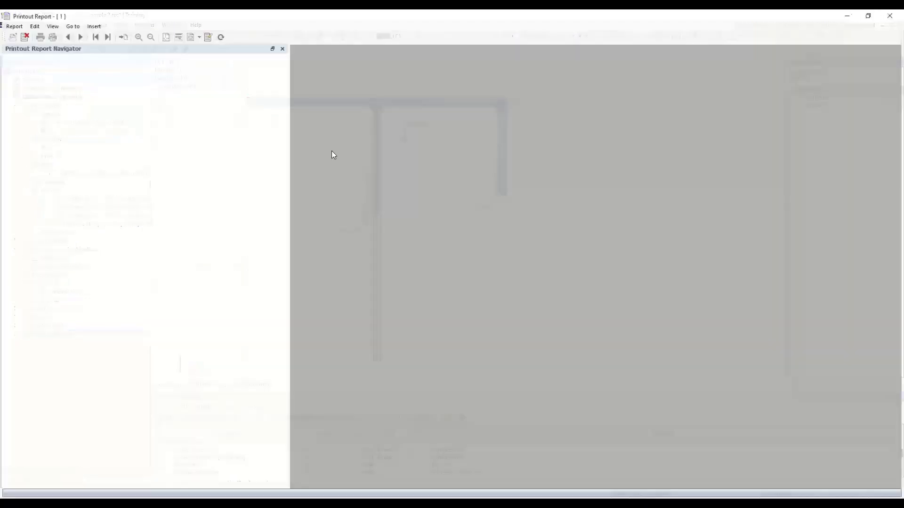
scroll(332, 155, down, 5)
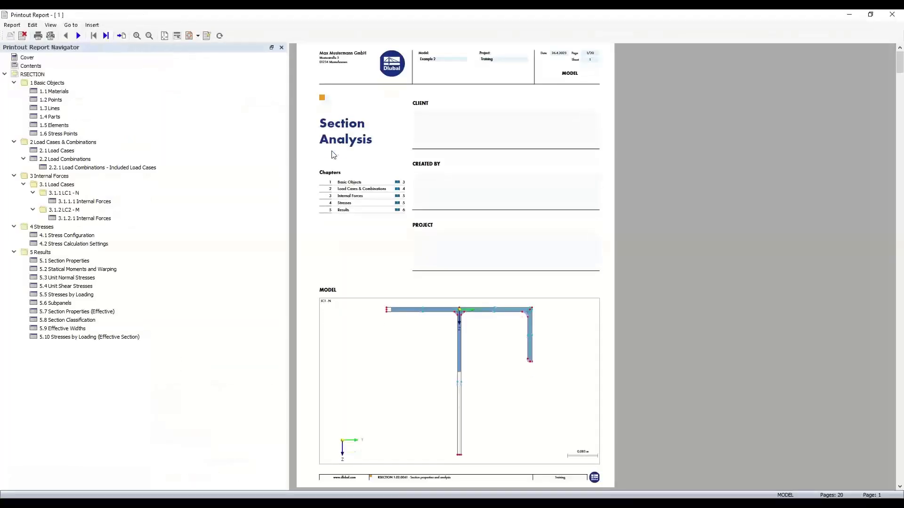
scroll(333, 154, down, 6)
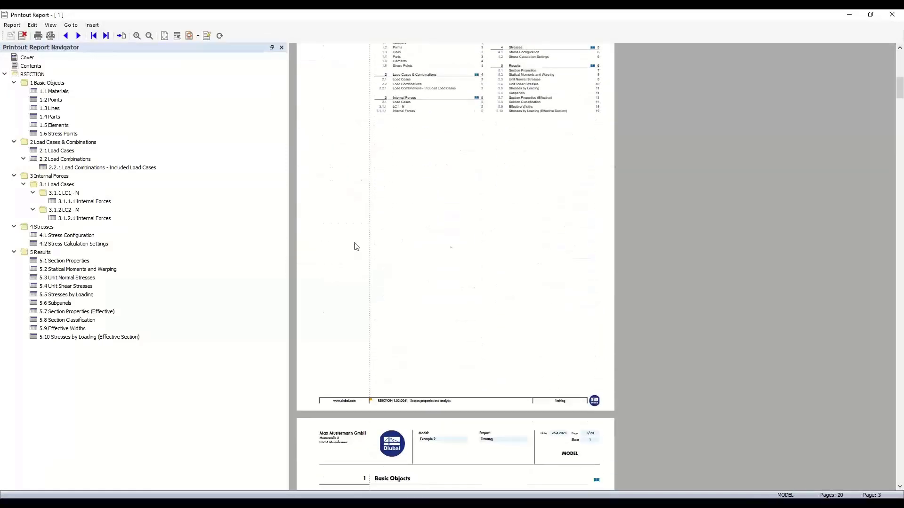
scroll(430, 286, down, 3)
scroll(432, 288, down, 2)
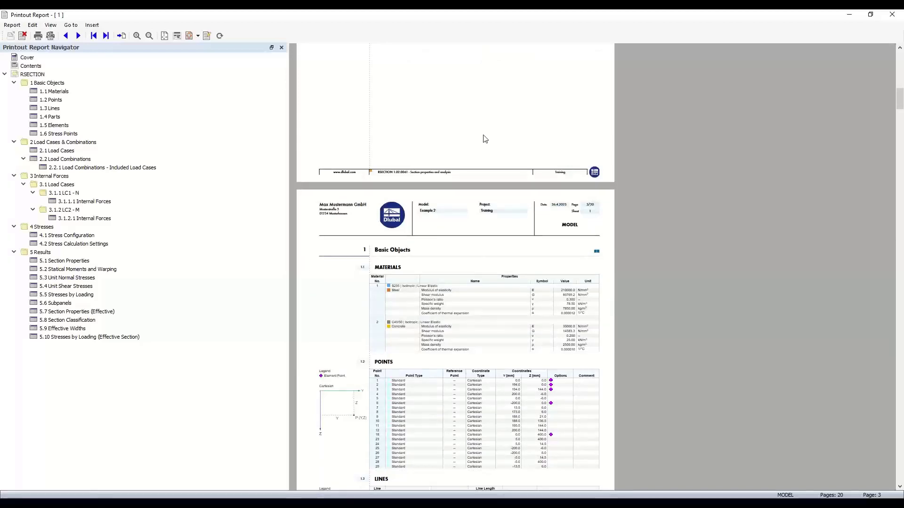
click(849, 14)
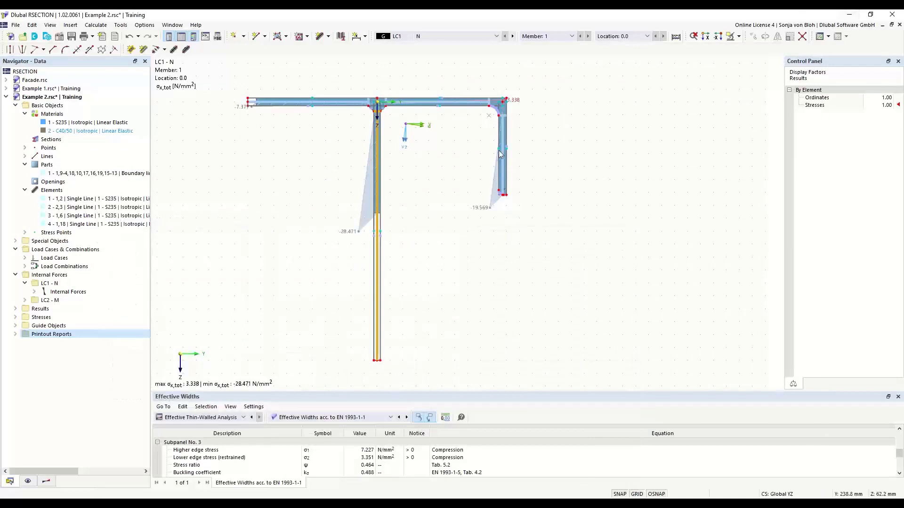
Step: Label the stress diagram with All Values and tilt result diagrams into the work plane
click(93, 36)
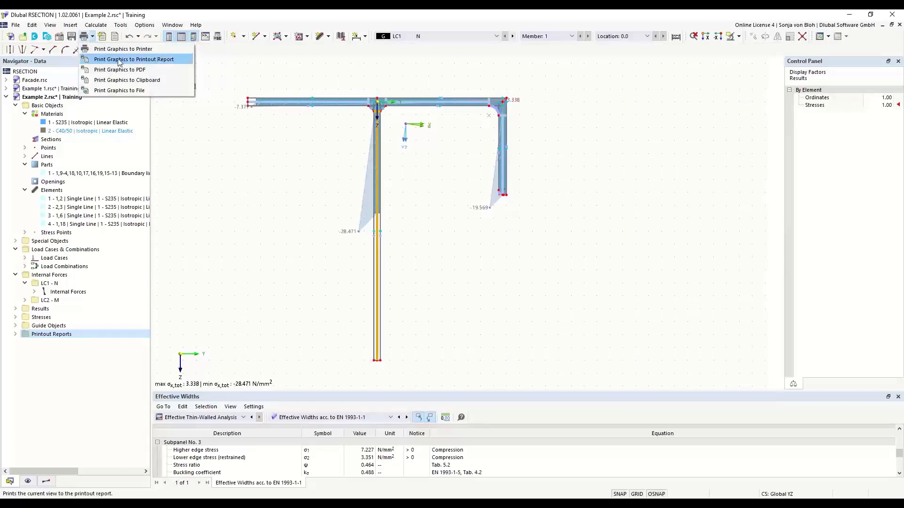
click(304, 183)
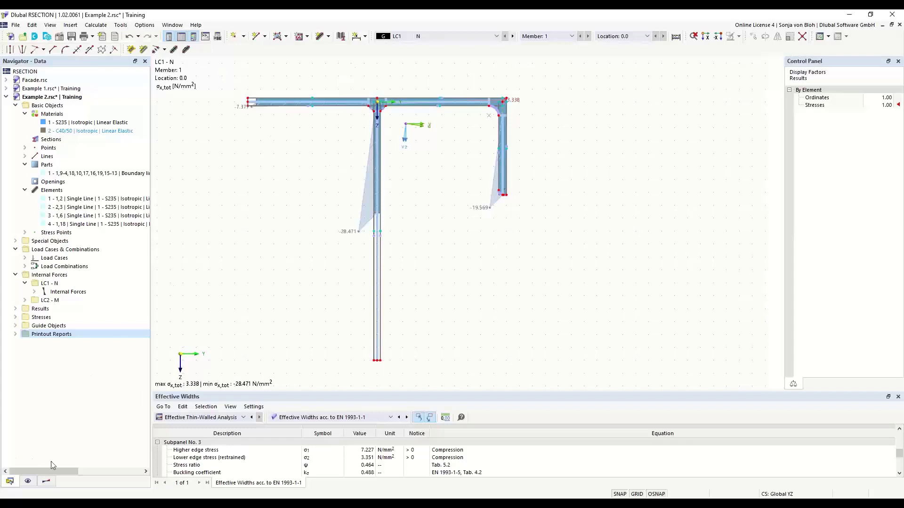
click(44, 483)
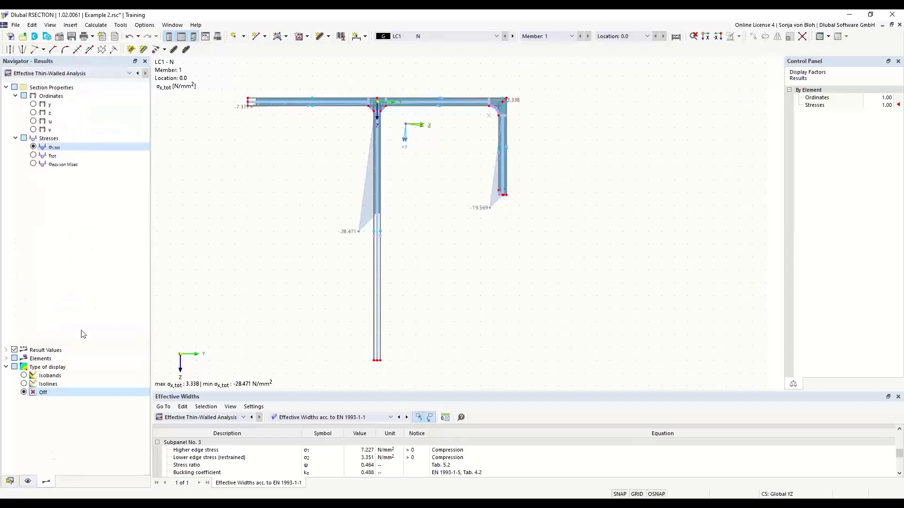
click(6, 358)
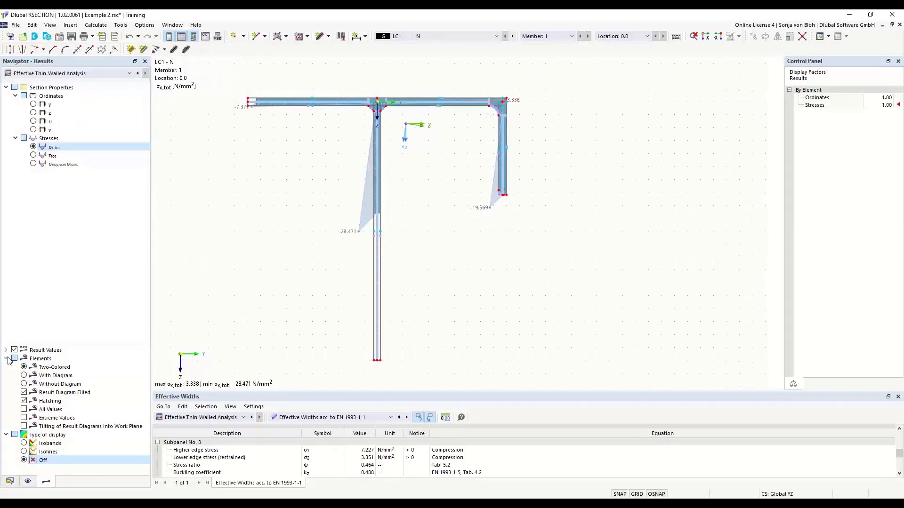
click(24, 409)
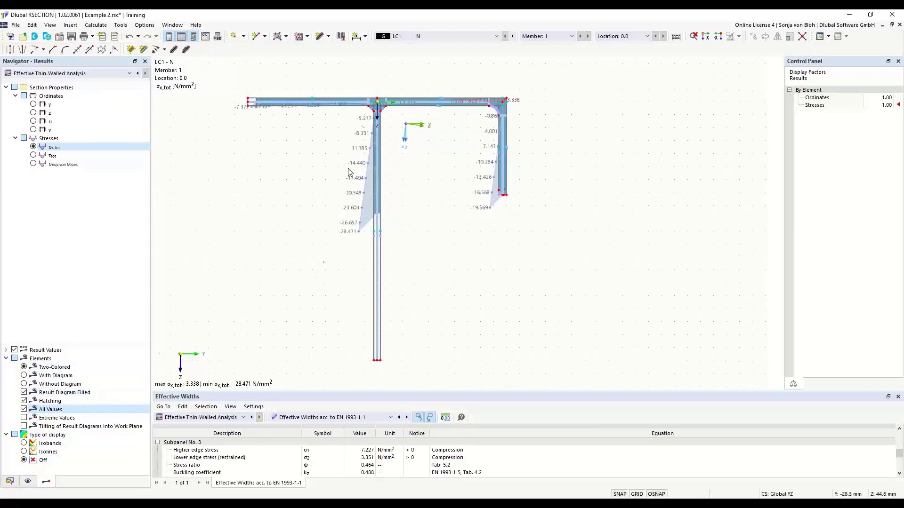
click(24, 426)
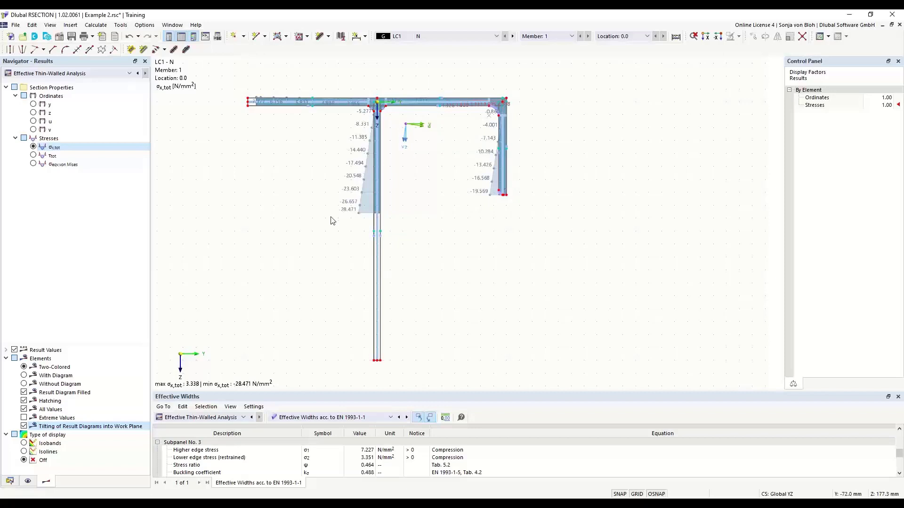
click(92, 37)
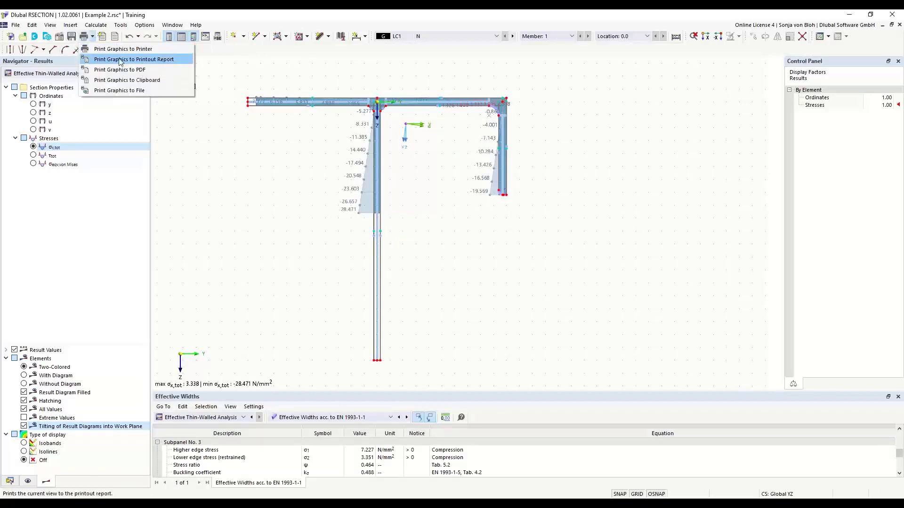
Step: Print the LC1 σx,tot graphic to the printout report as item 5.11 and view its page
click(119, 60)
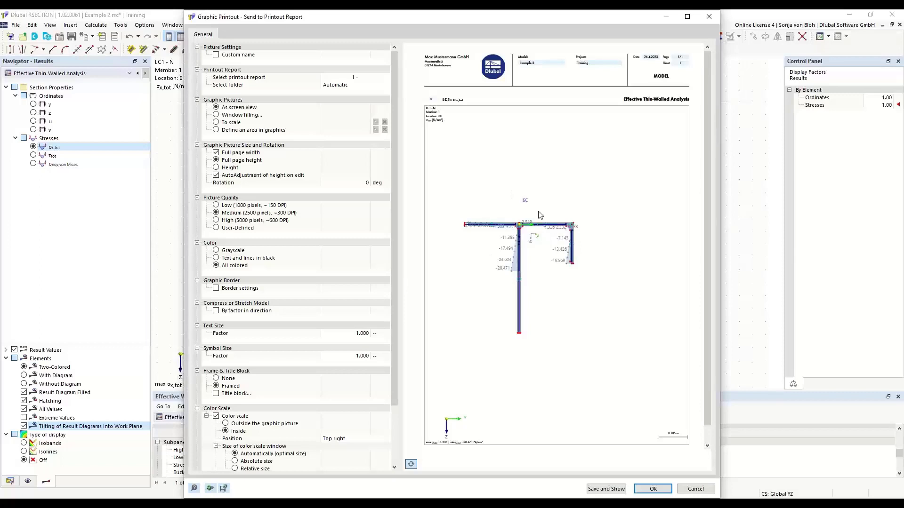
click(216, 115)
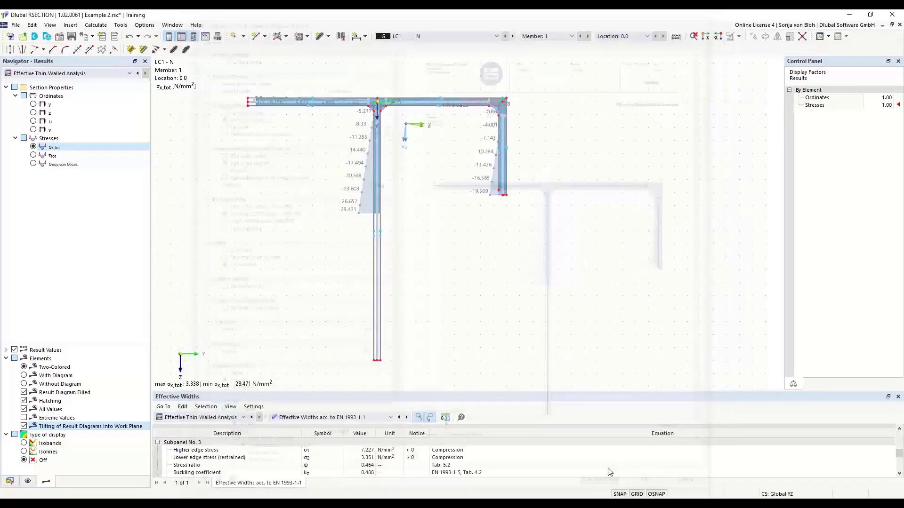
click(606, 488)
click(68, 346)
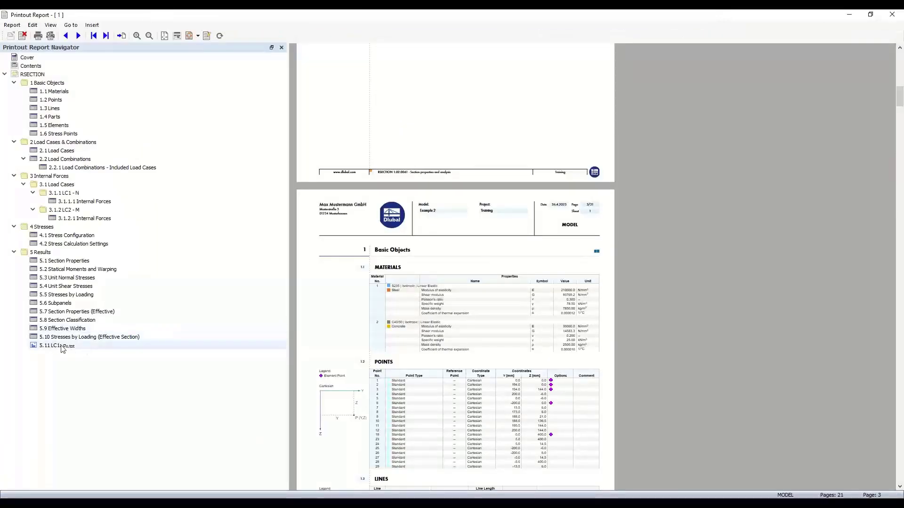
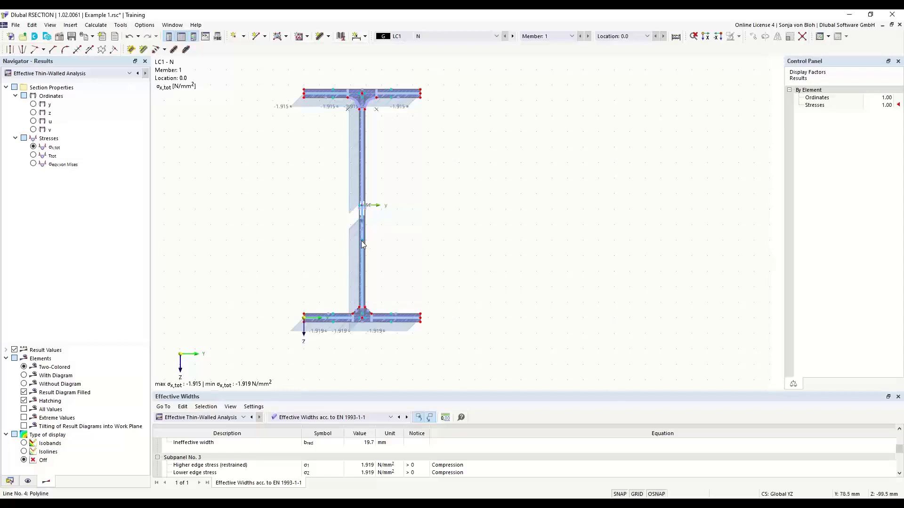
Step: Inspect the I-section's effective thin-walled σx,tot stresses of about -1.915 to -1.919 N/mm²
mouse_move(364, 243)
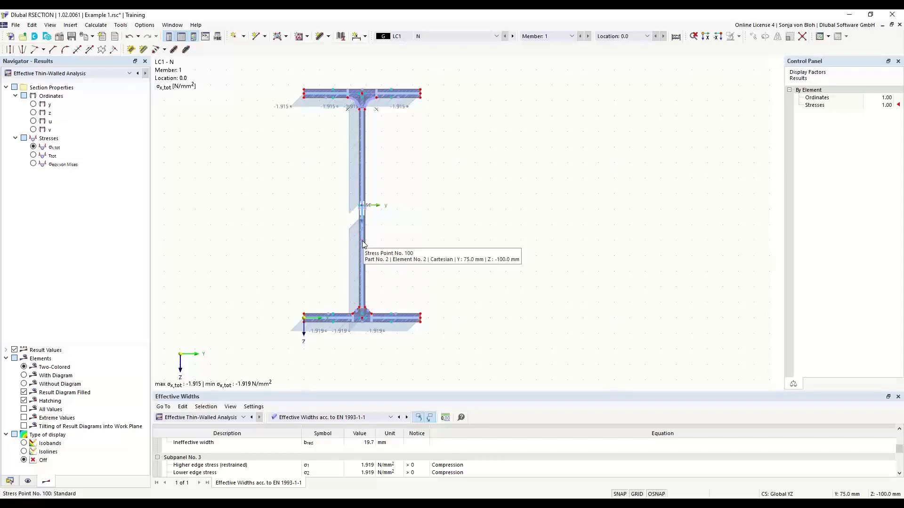
Step: List stresses by stress points in the results table, checking web point 100 at -1.917 N/mm²
click(389, 418)
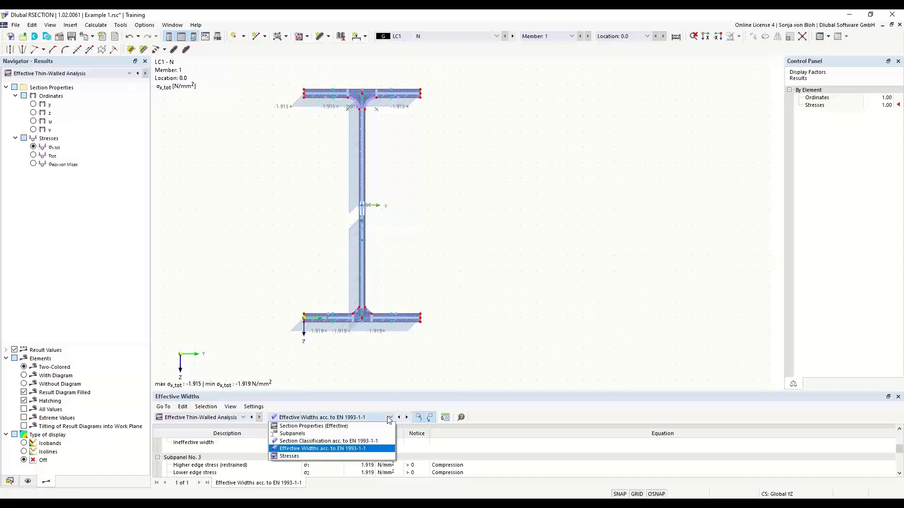
click(307, 456)
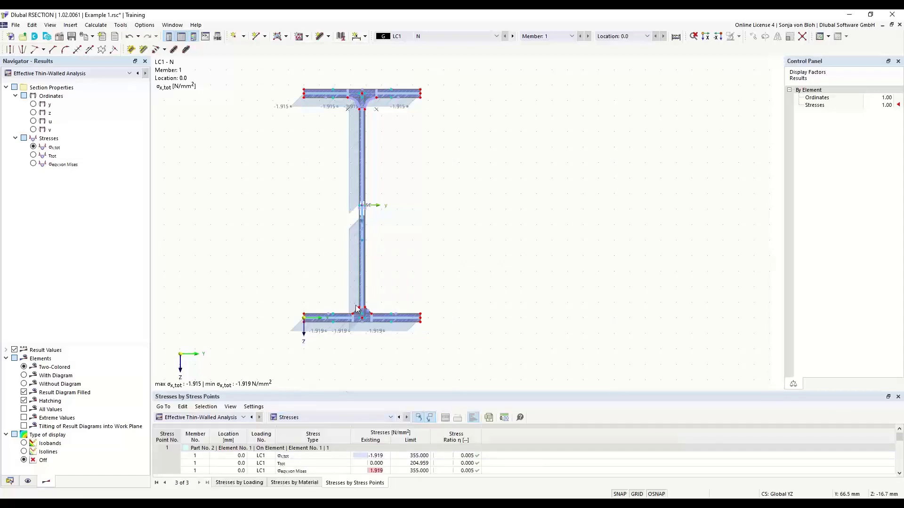
click(363, 241)
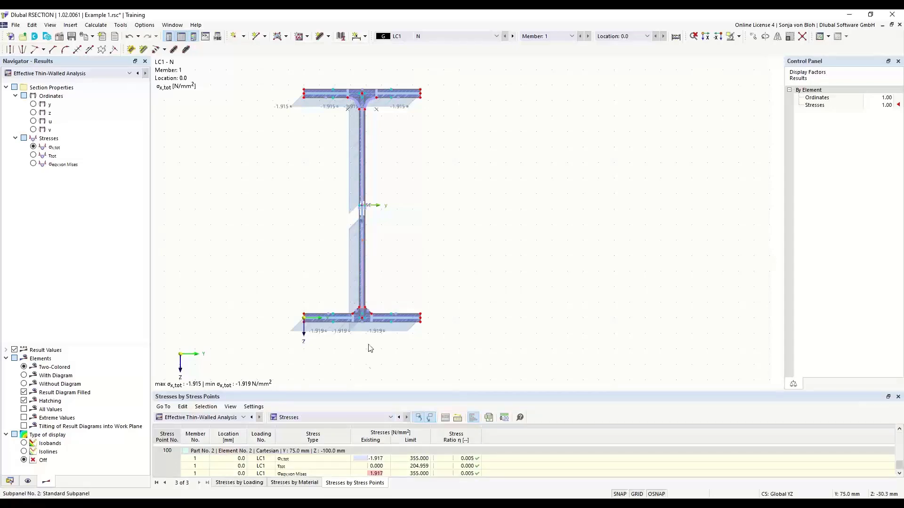
drag(361, 393, 369, 229)
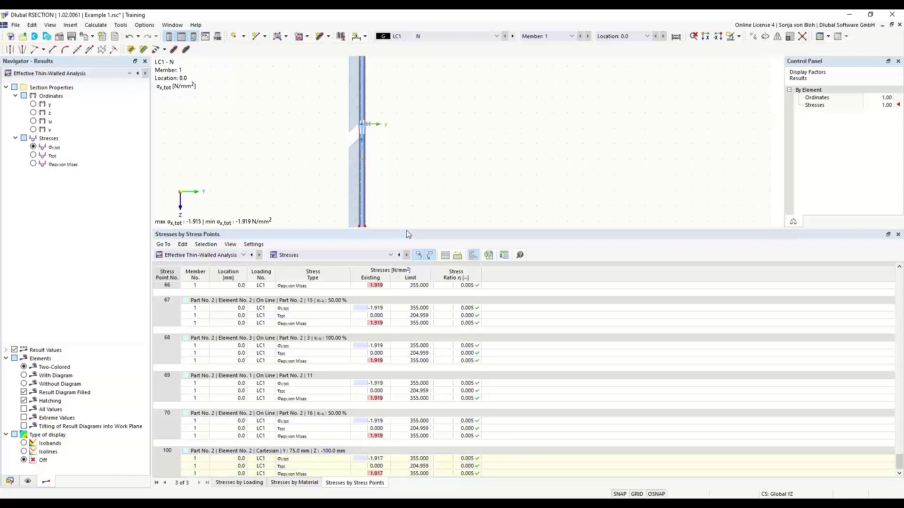
drag(405, 230, 434, 453)
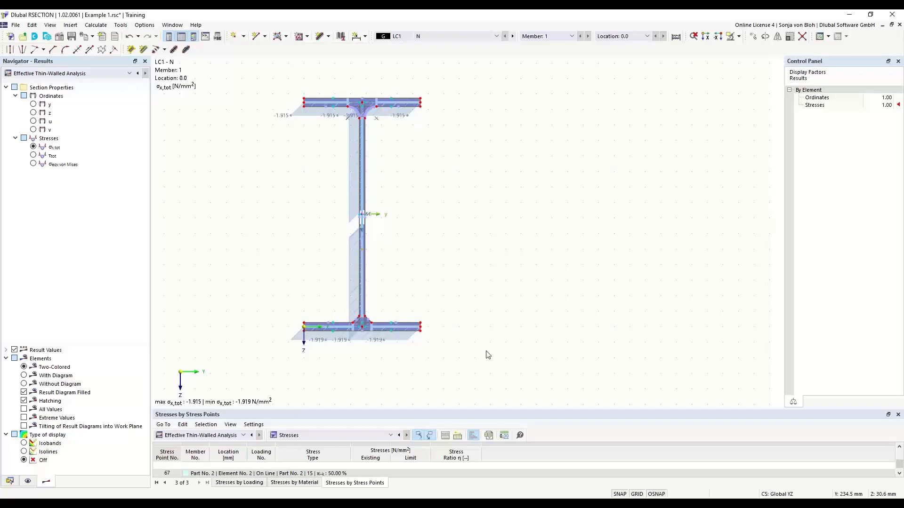
Step: Select Aluprofil.dxf for import through File > Import > DXF
click(16, 25)
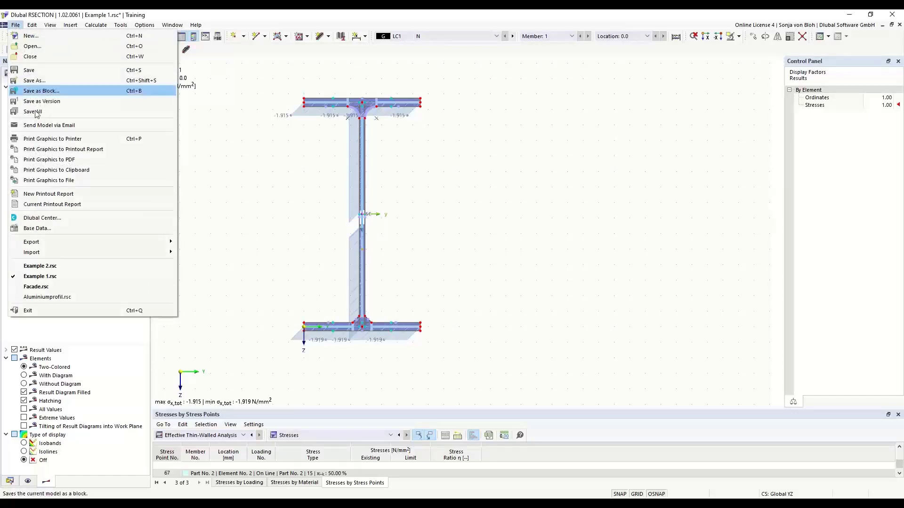
mouse_move(60, 251)
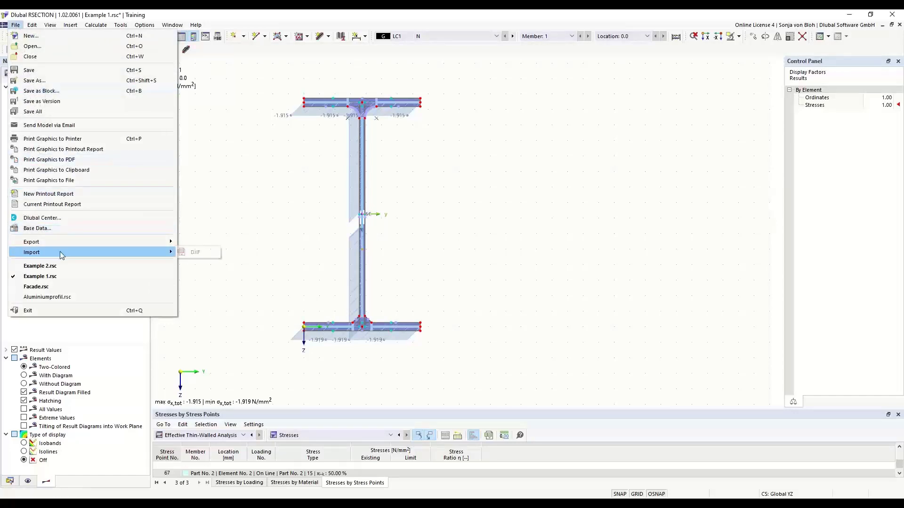
click(186, 253)
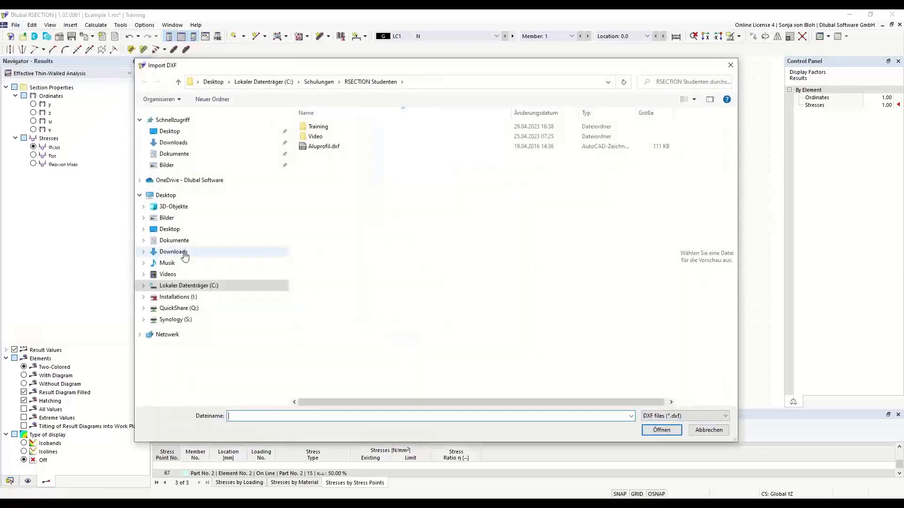
click(336, 149)
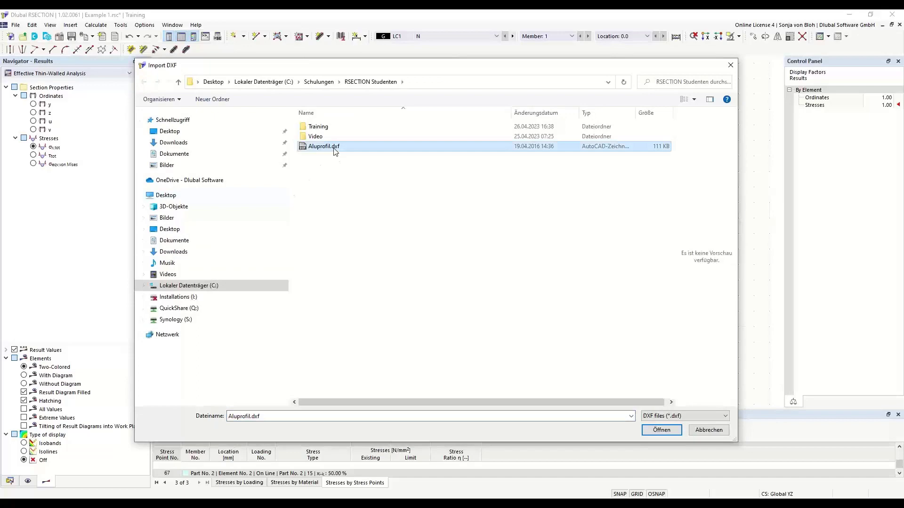
click(673, 430)
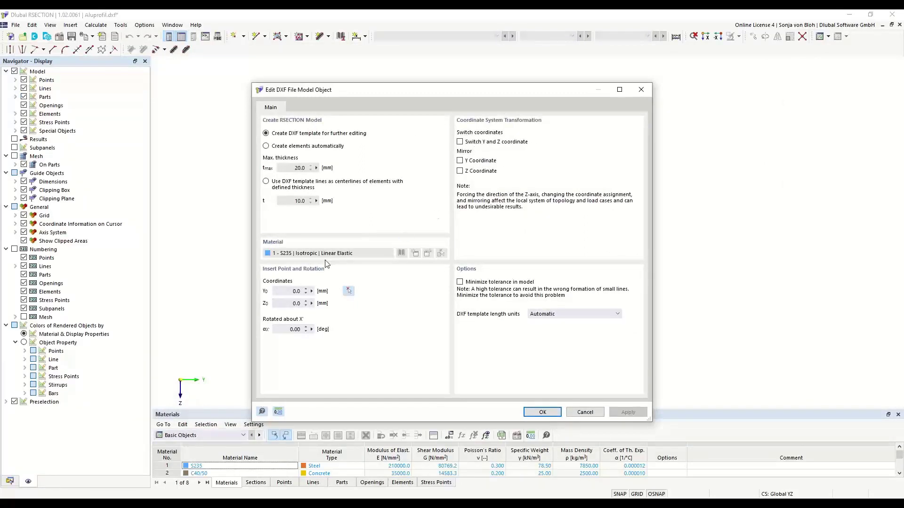
Step: Review the DXF import options, then import Aluprofil.dxf as a DXF template for further editing
click(303, 292)
click(284, 302)
click(287, 329)
click(266, 146)
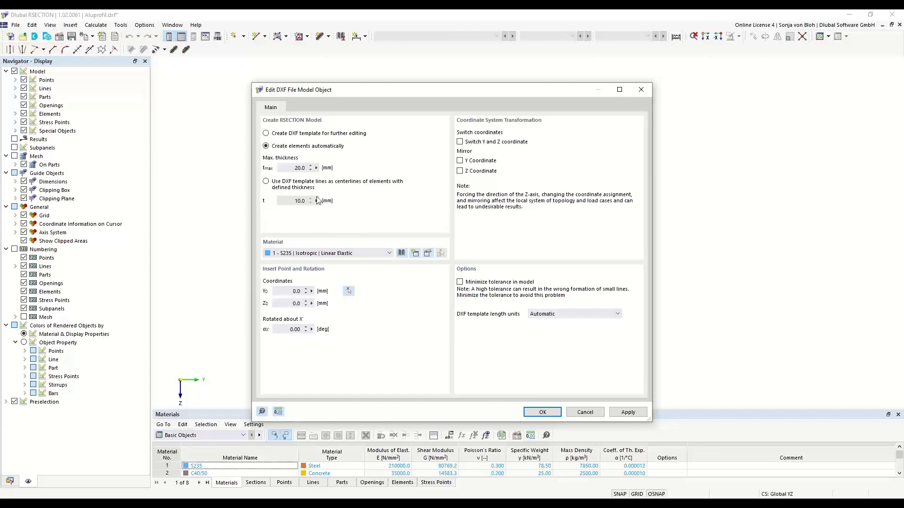
double_click(308, 169)
click(266, 182)
drag(305, 202, 289, 203)
click(267, 134)
click(540, 412)
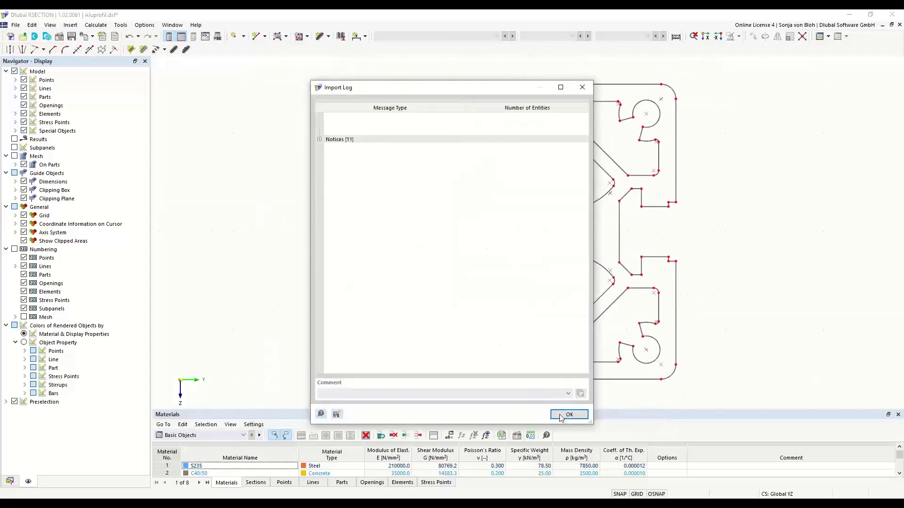
click(568, 414)
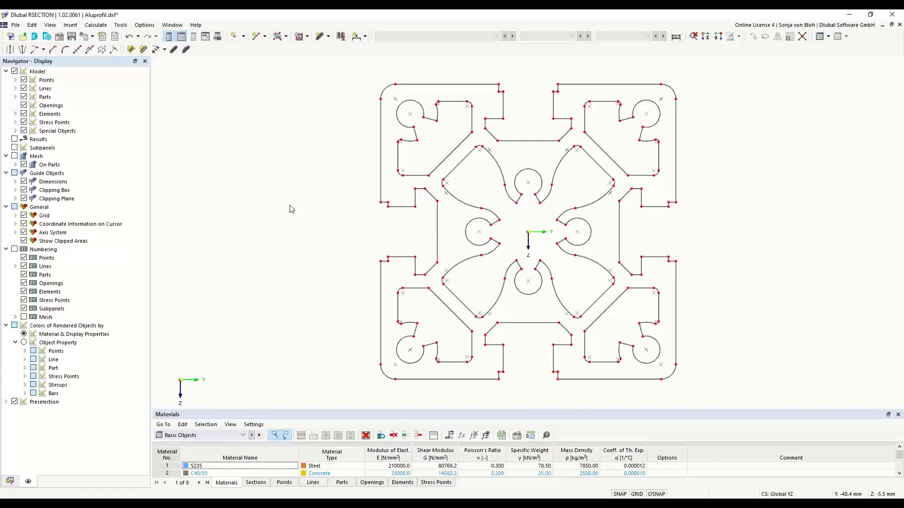
Step: Replace material 1 (S235) with library aluminium EN AW-6060 (EP) T66, found by searching 'EN 6060'
click(10, 482)
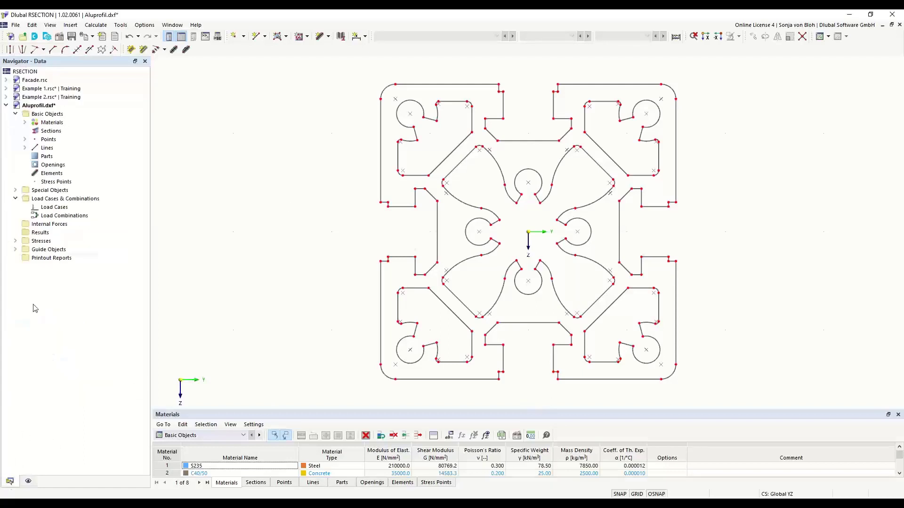
click(25, 122)
double_click(70, 132)
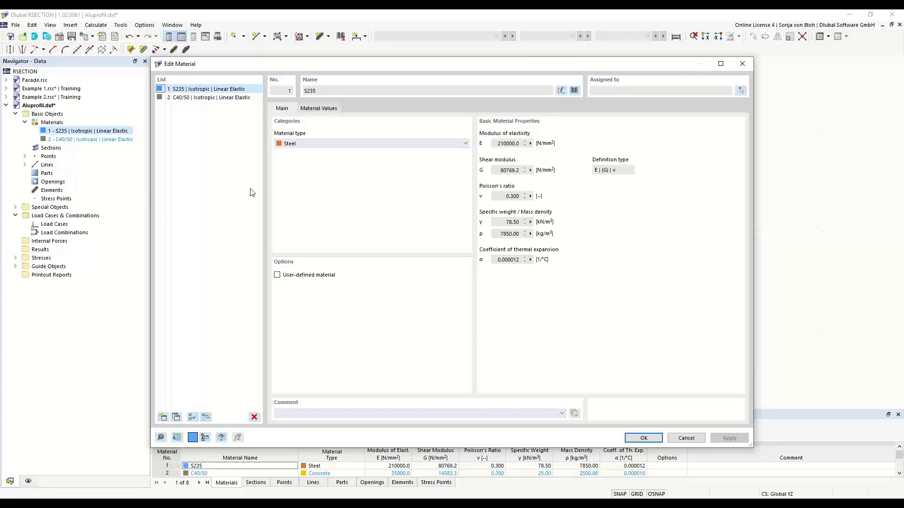
click(574, 90)
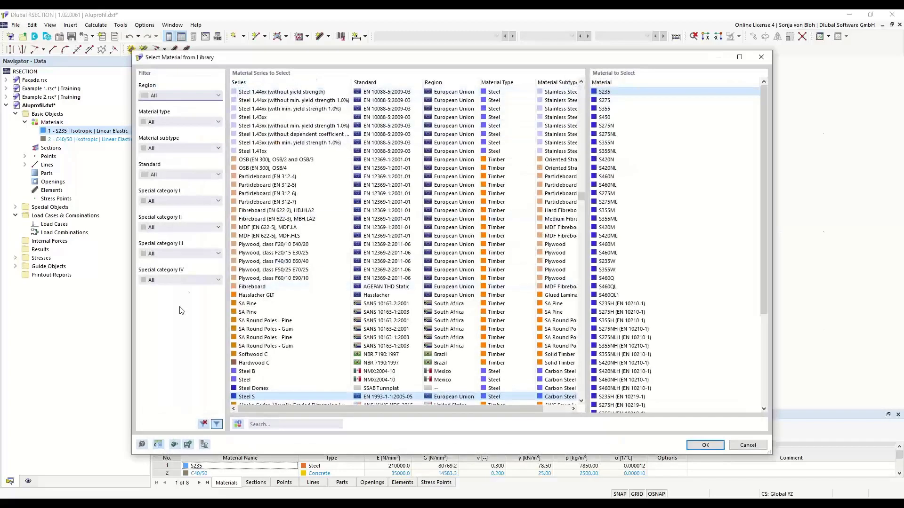
click(218, 122)
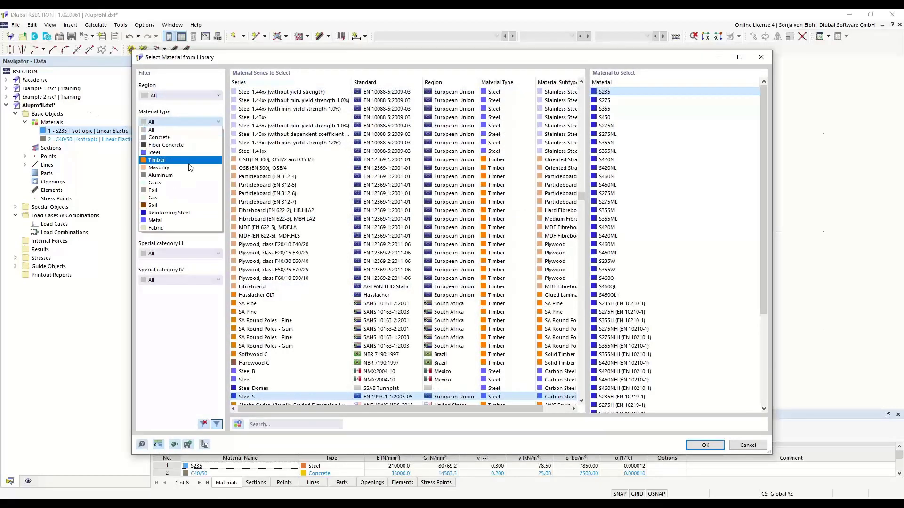
click(161, 175)
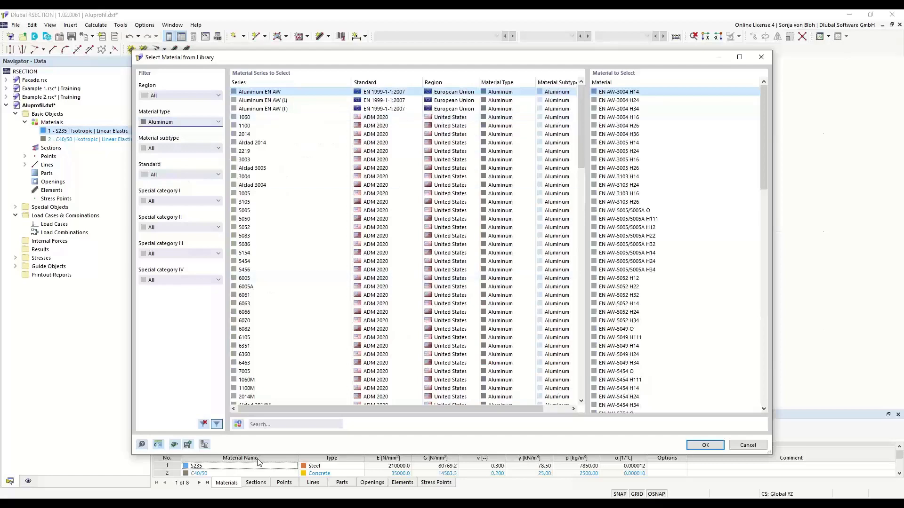
click(264, 424)
text(EN )
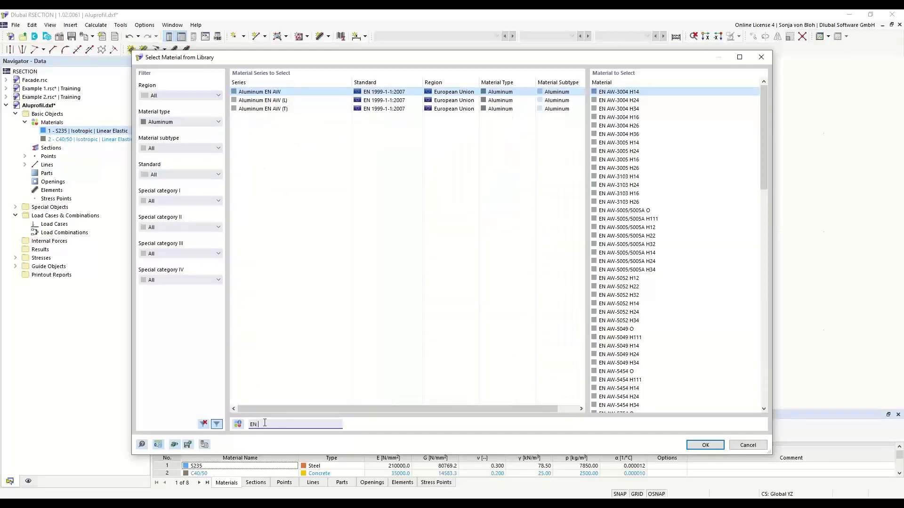
text(60)
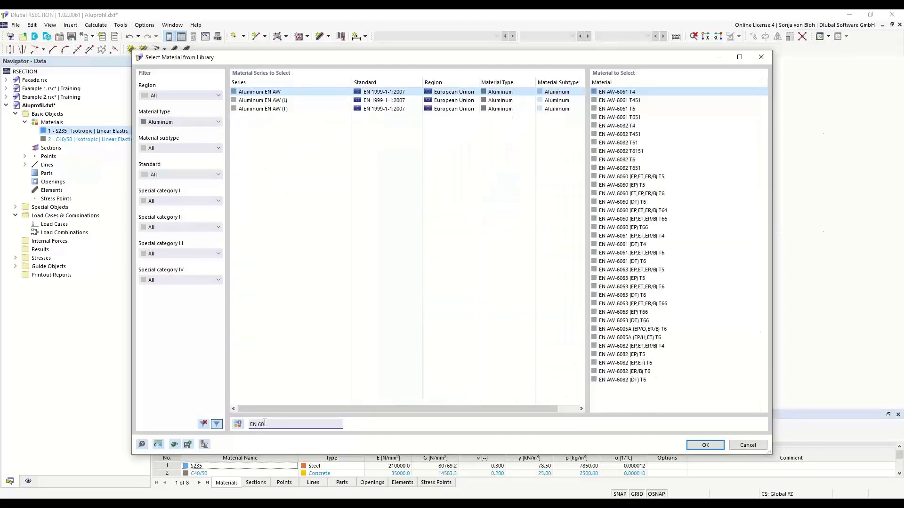
text(60)
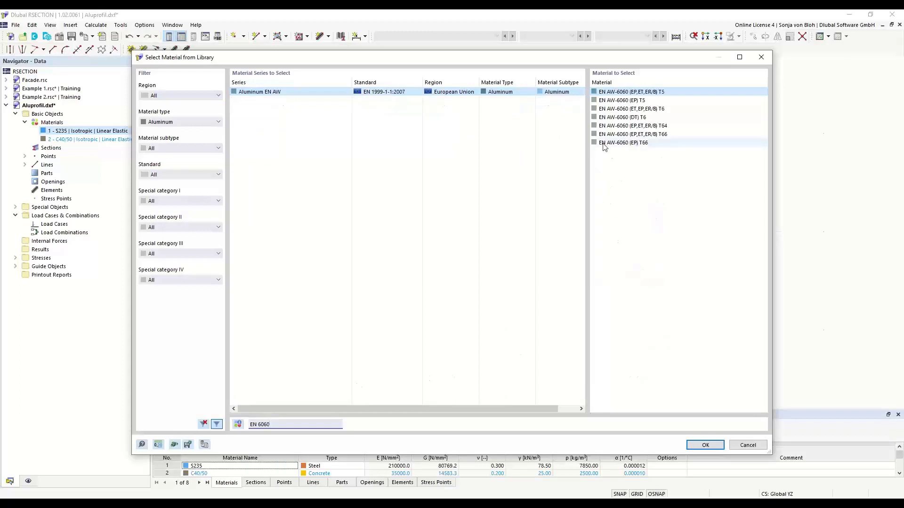
click(617, 143)
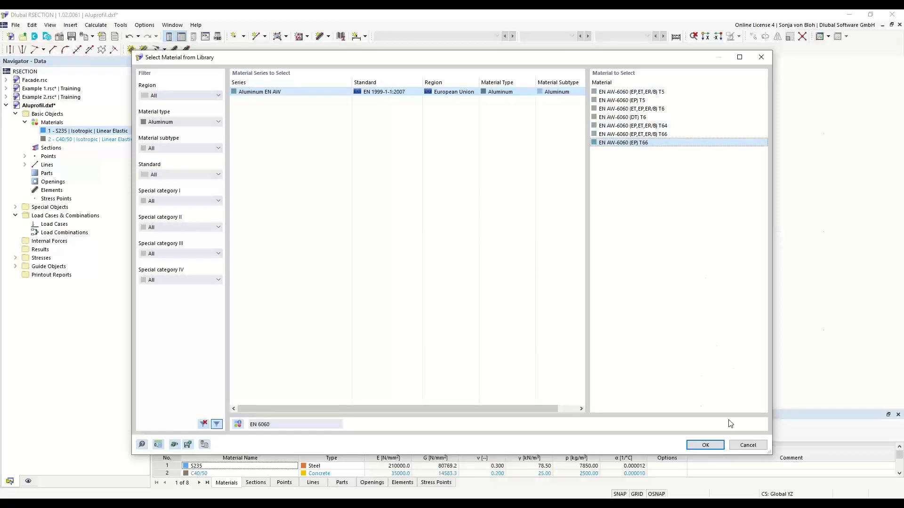
click(706, 445)
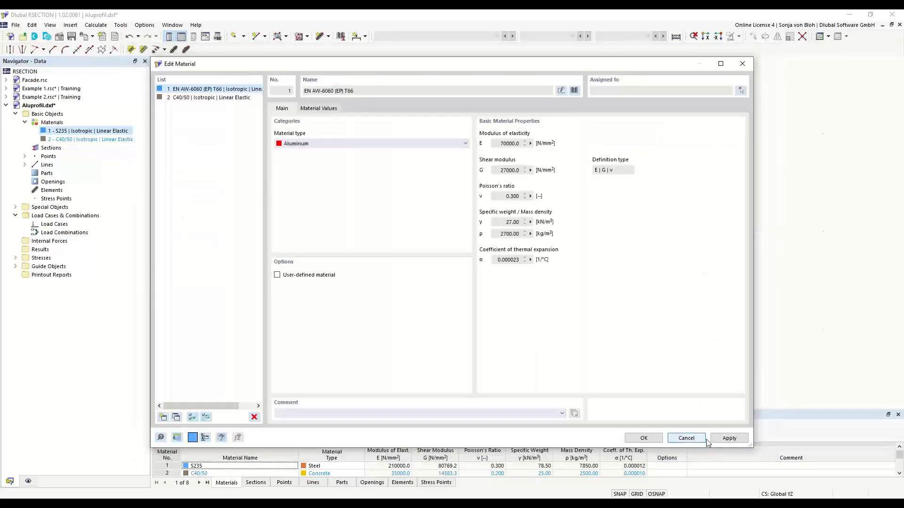
click(643, 438)
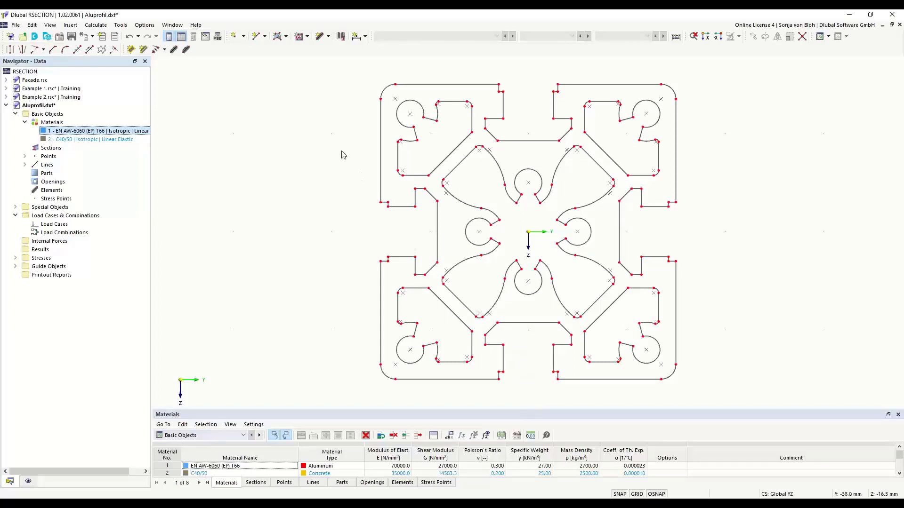
right_click(53, 117)
click(81, 120)
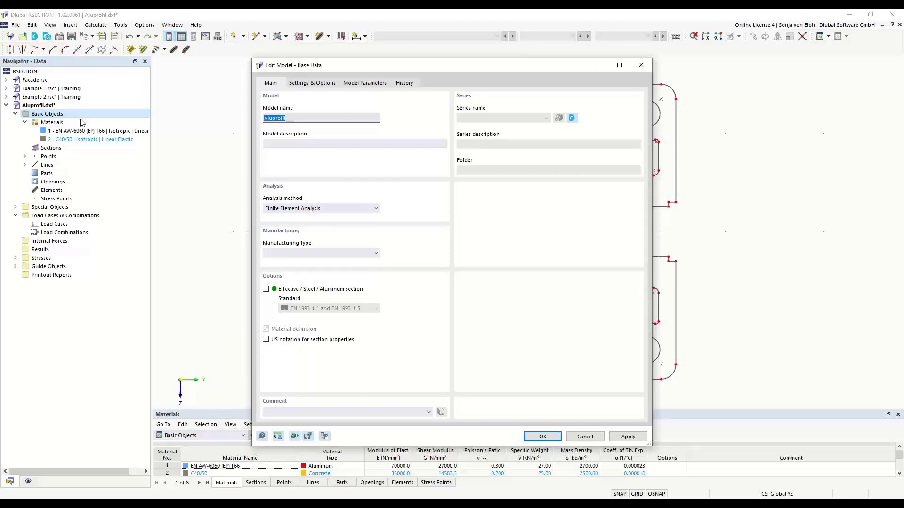
click(374, 210)
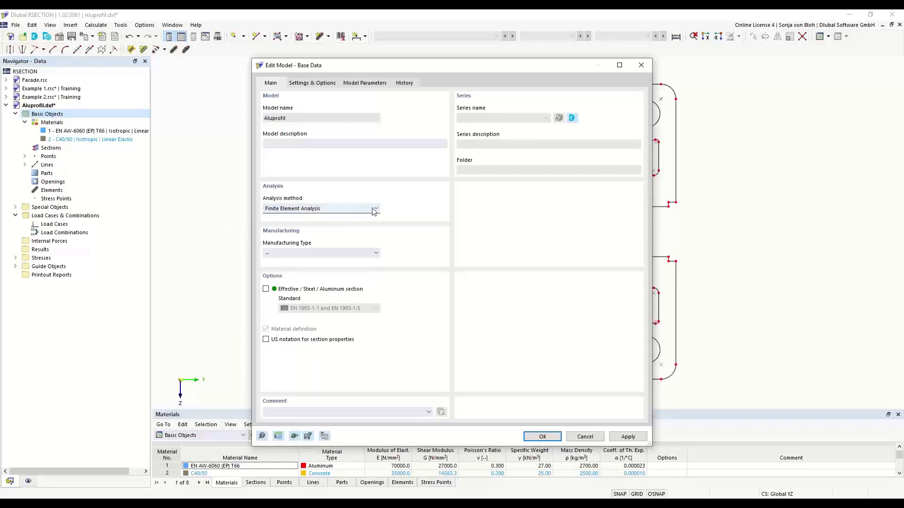
click(374, 211)
click(539, 436)
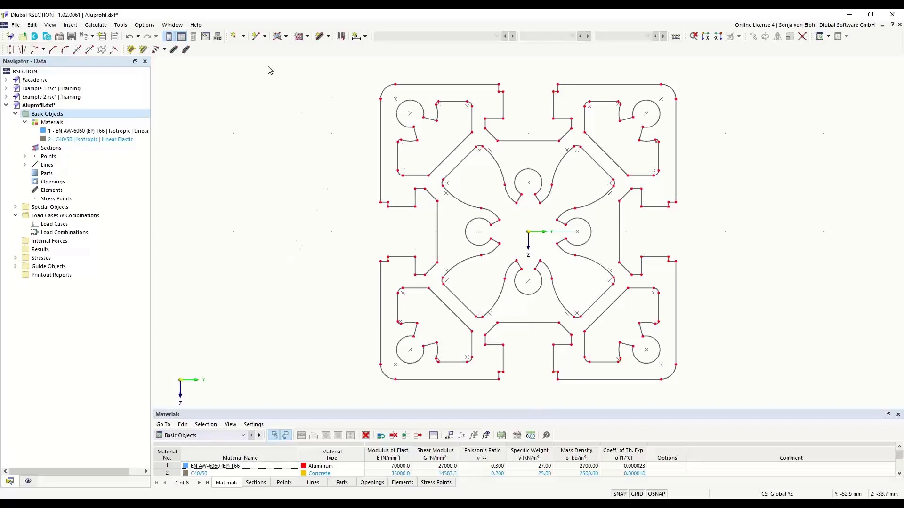
Step: Create an aluminium part from the profile's outer contour lines using Select Boundary
click(286, 36)
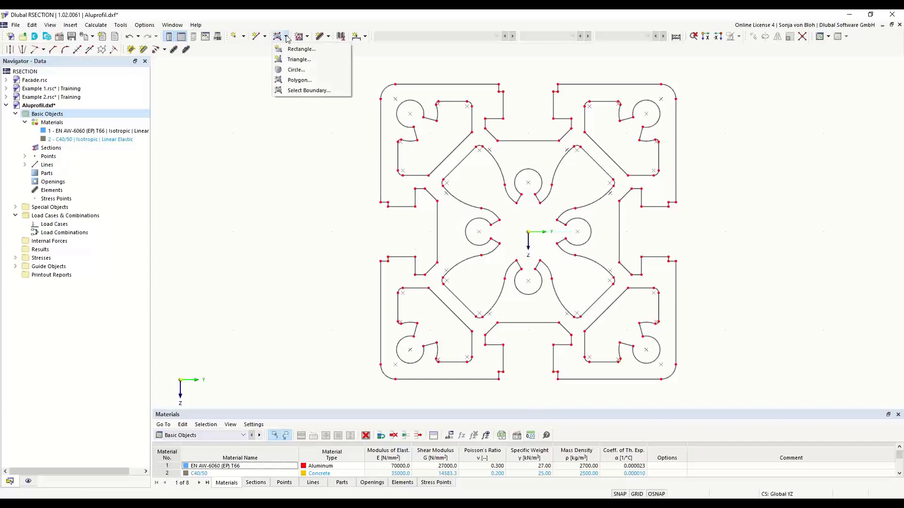
click(298, 90)
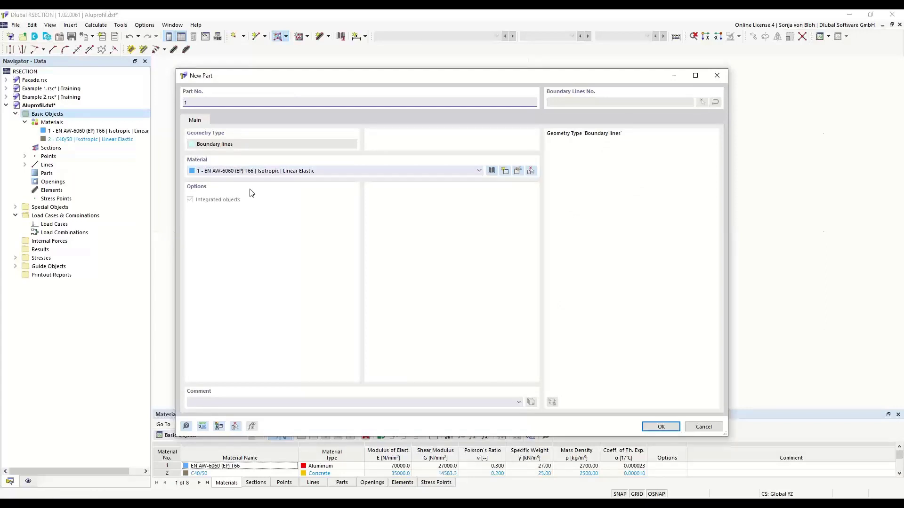
click(654, 427)
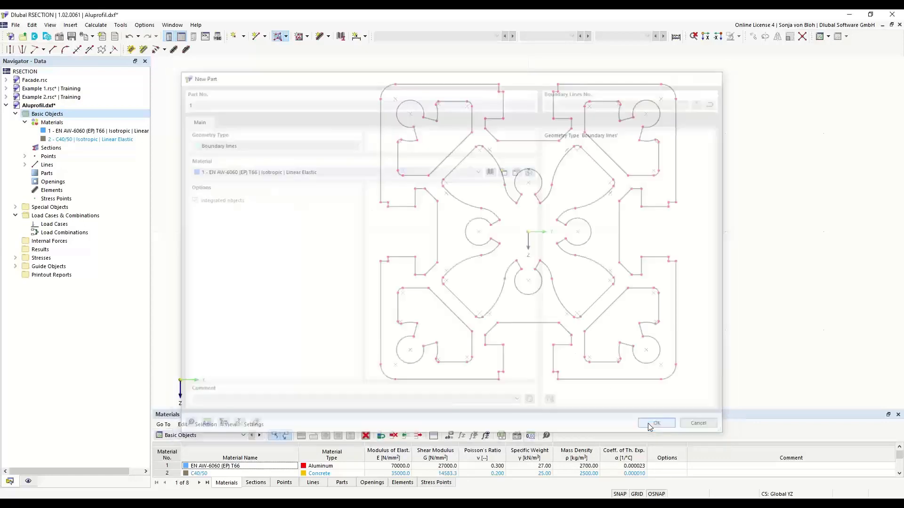
click(444, 84)
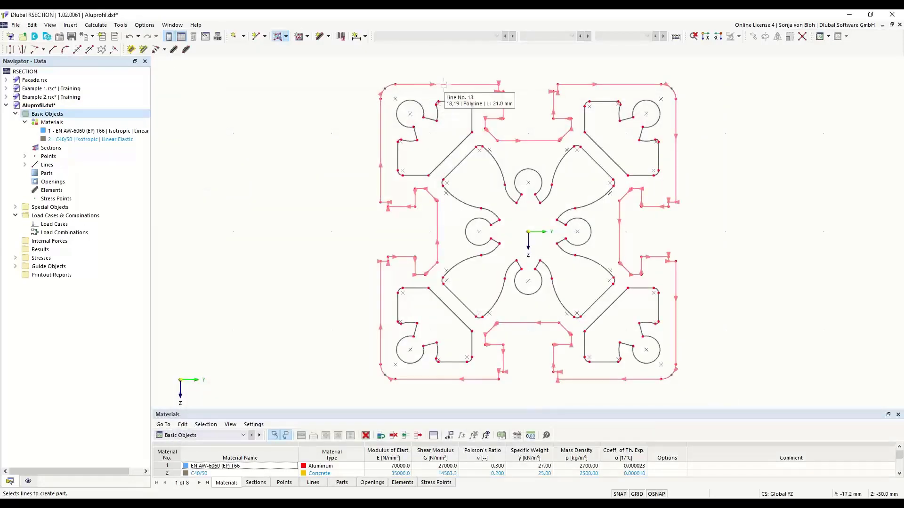
click(443, 85)
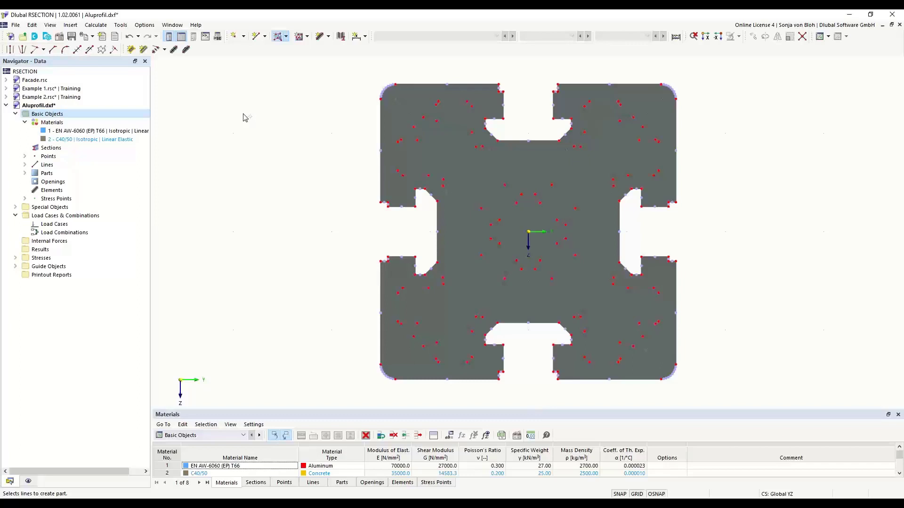
Step: Cut the top-left corner pocket out as an opening from its boundary, then select that opening
click(307, 37)
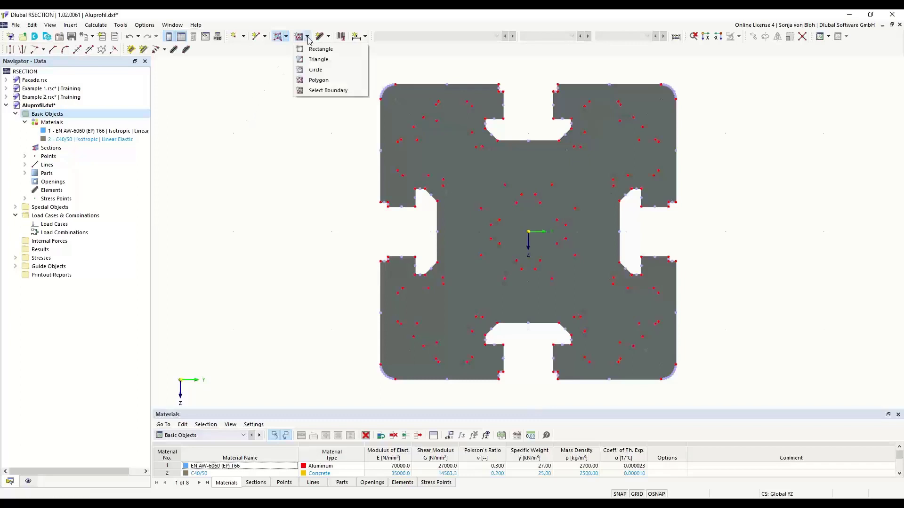
click(323, 91)
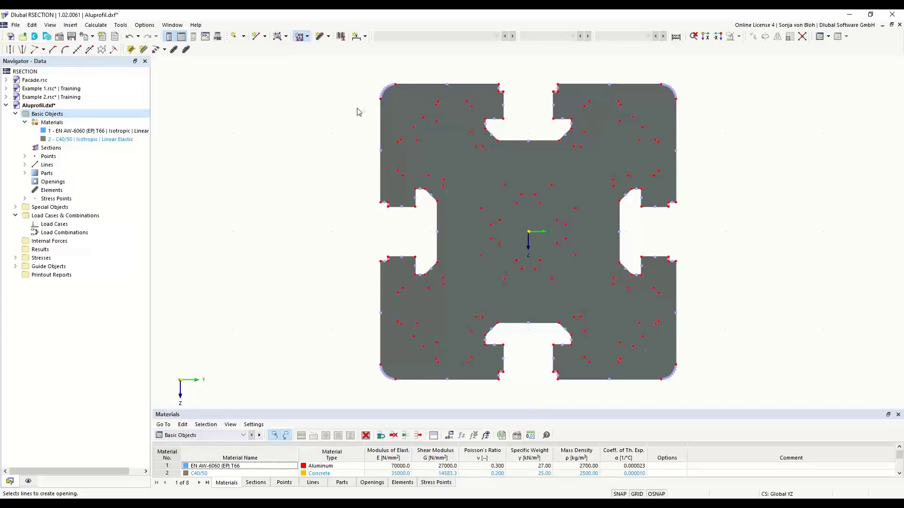
click(416, 106)
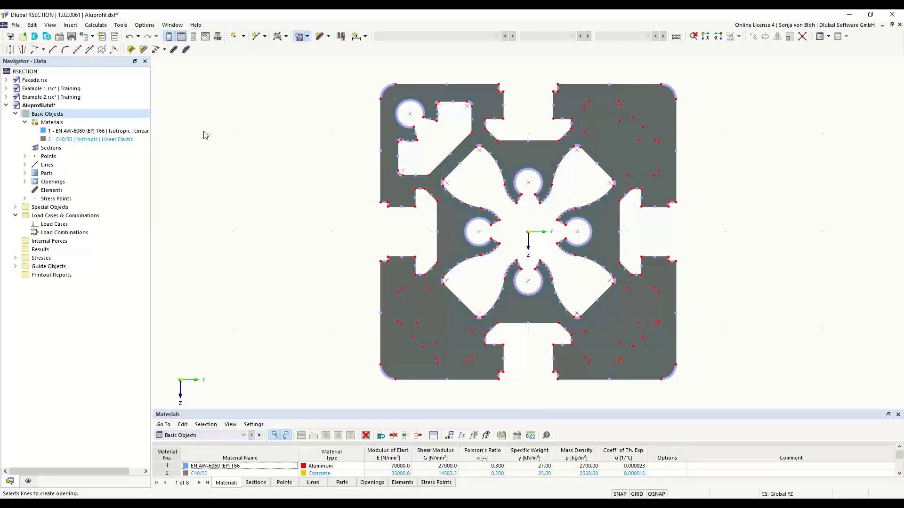
key(Escape)
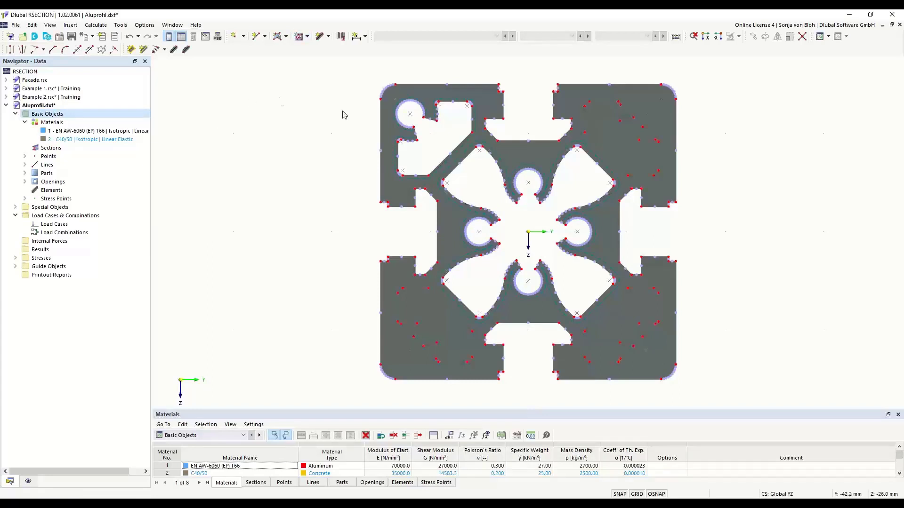
click(397, 154)
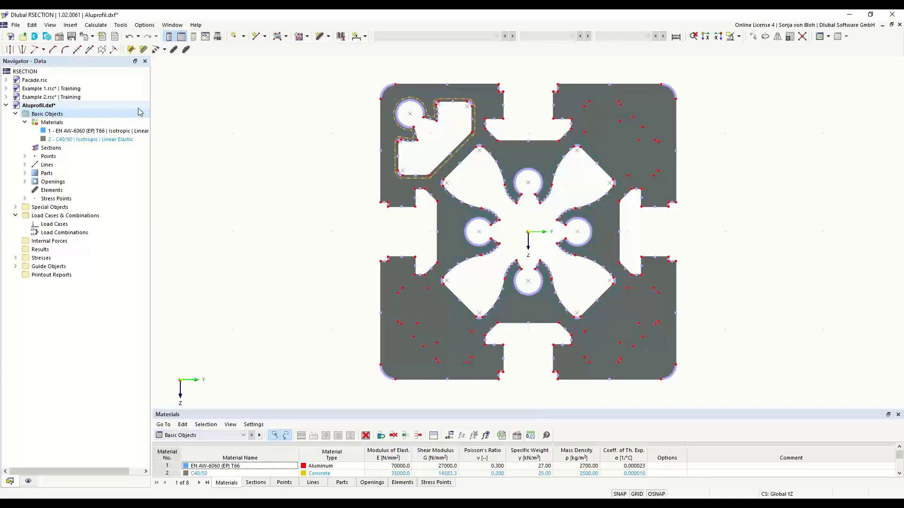
Step: Rotate three copies of the top-left opening by 90° about the origin
click(764, 37)
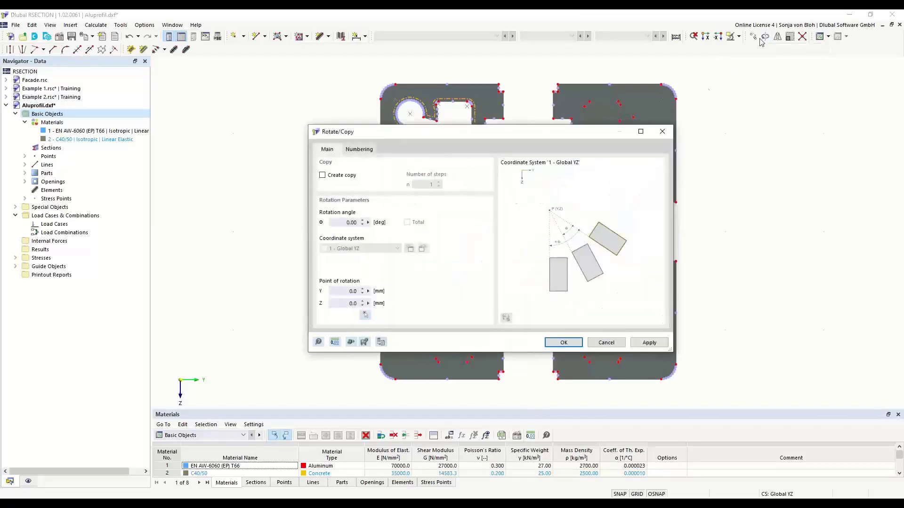
drag(417, 138, 610, 112)
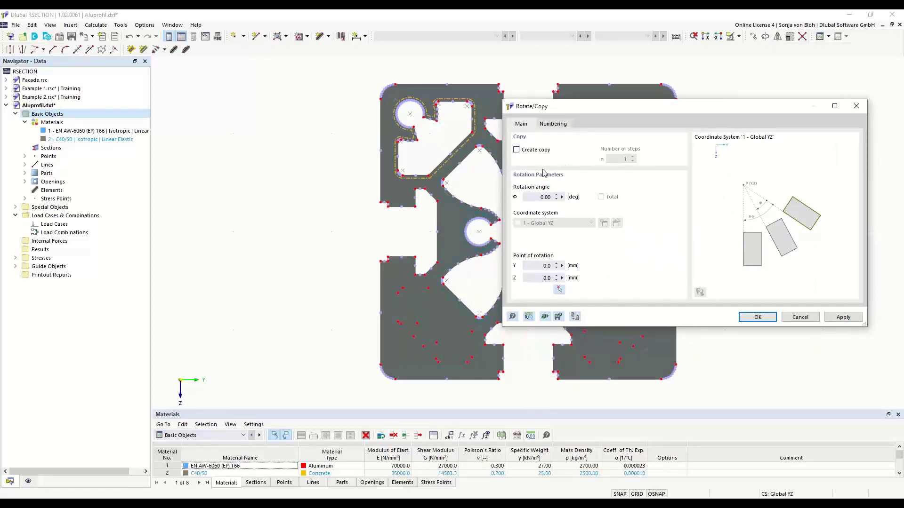
click(517, 150)
key(Tab)
text(3)
click(559, 290)
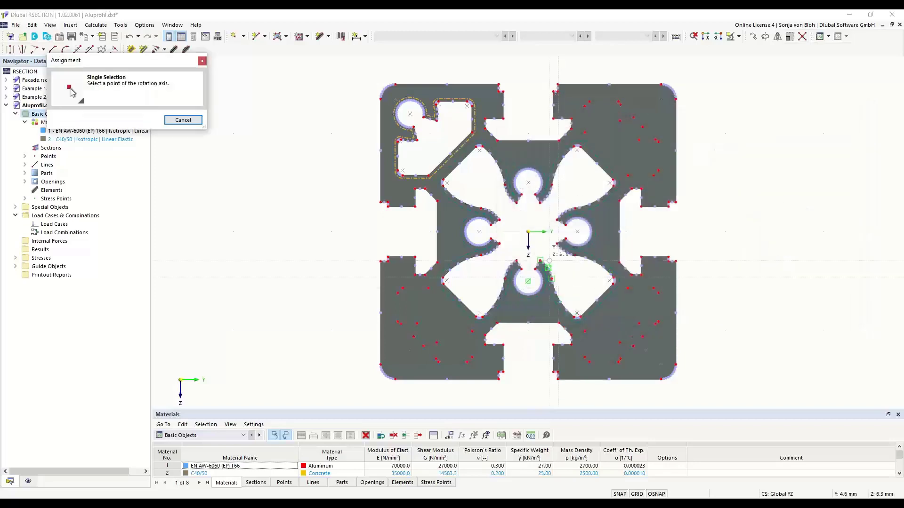
click(532, 235)
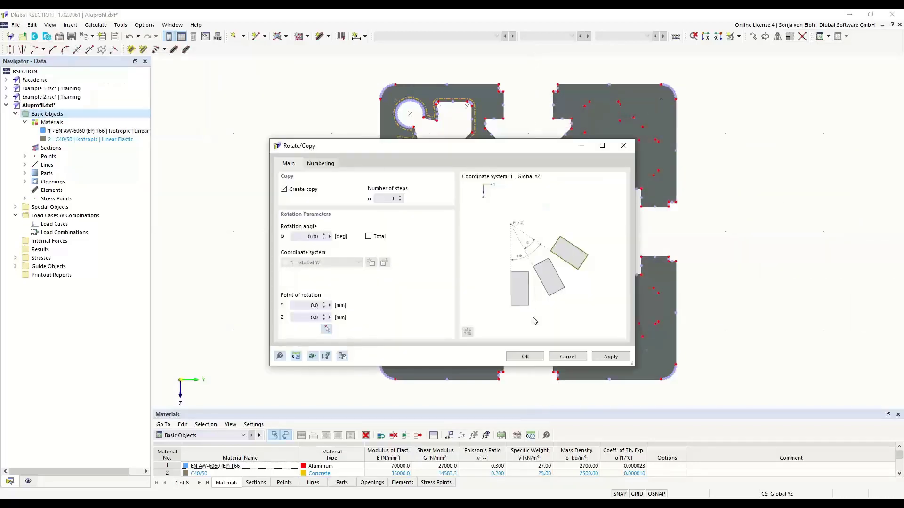
click(524, 357)
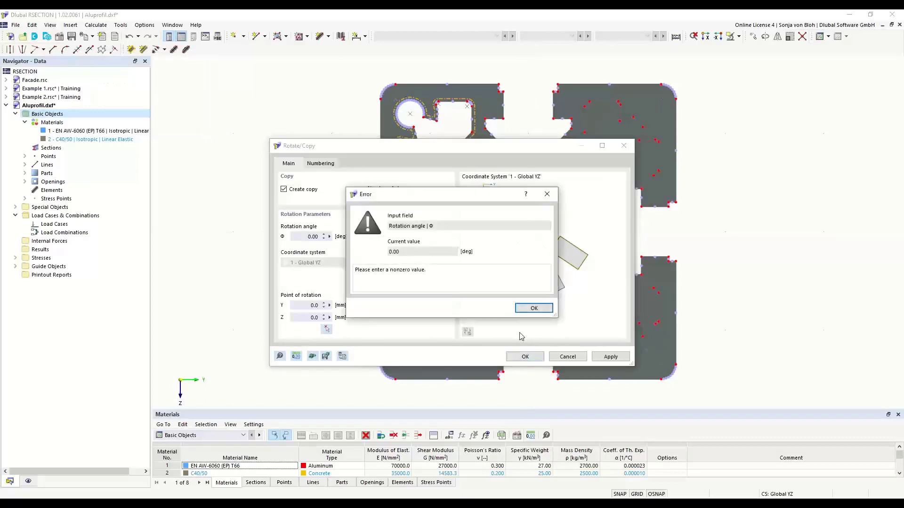
click(535, 308)
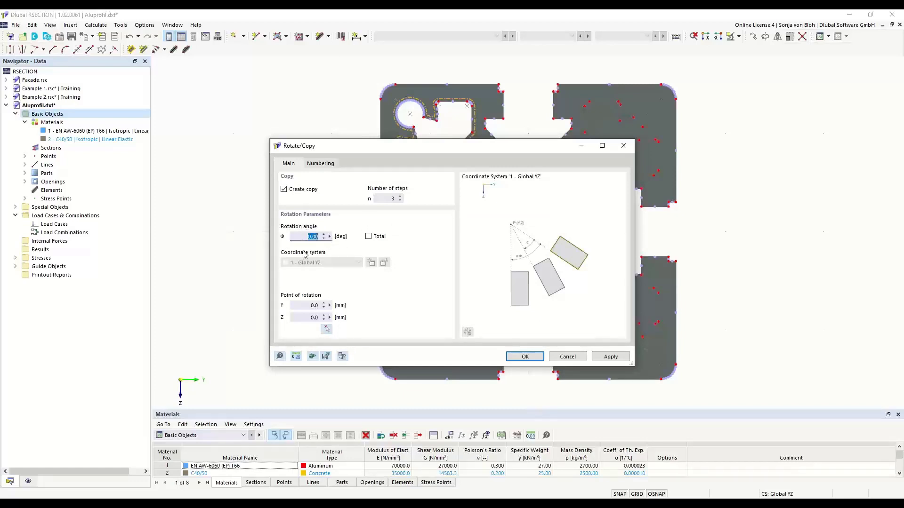
text(90)
click(520, 357)
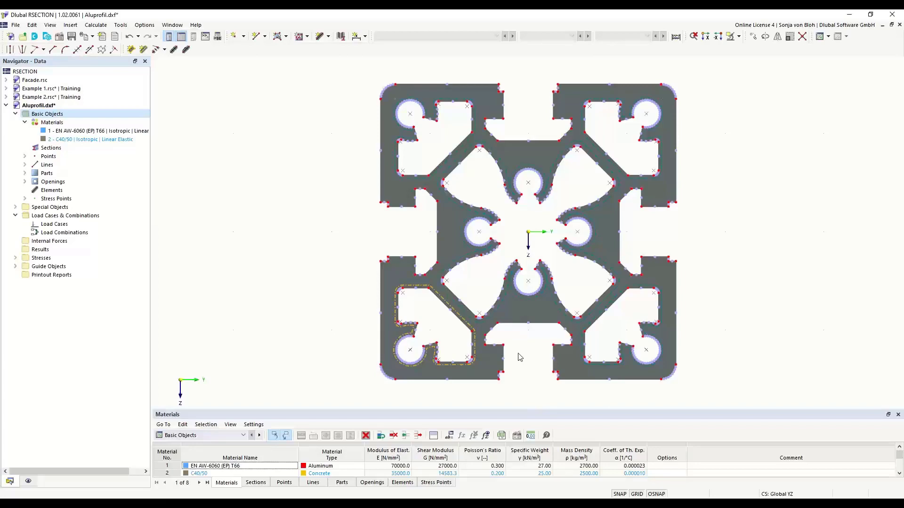
Step: Create load case LC1 named 'N + MT'
right_click(69, 225)
click(92, 241)
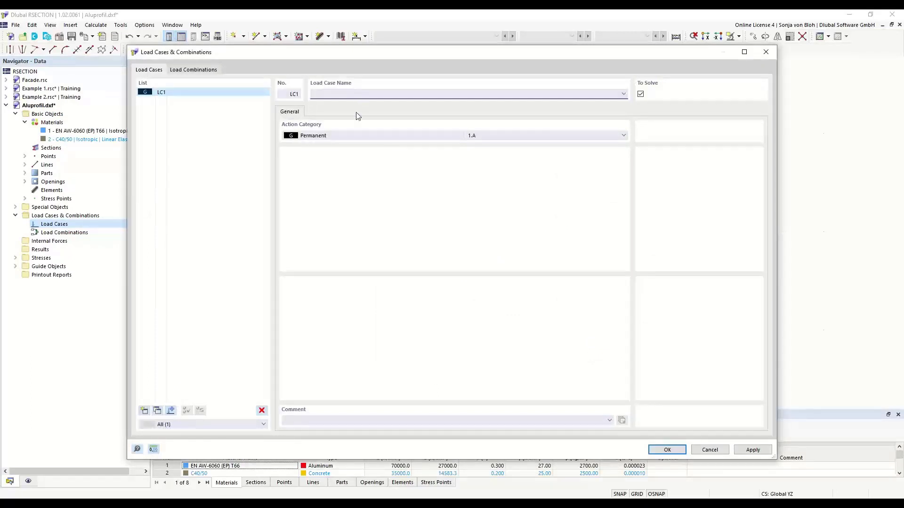
text(N + MT)
click(661, 449)
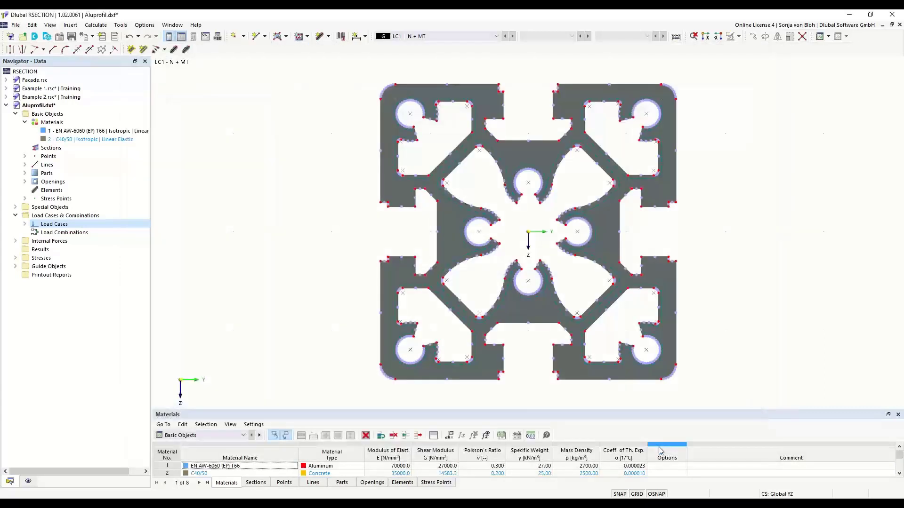
Step: Give LC1 internal forces of axial force N = -10 kN and torsional moment Mxp = 0,3
click(15, 242)
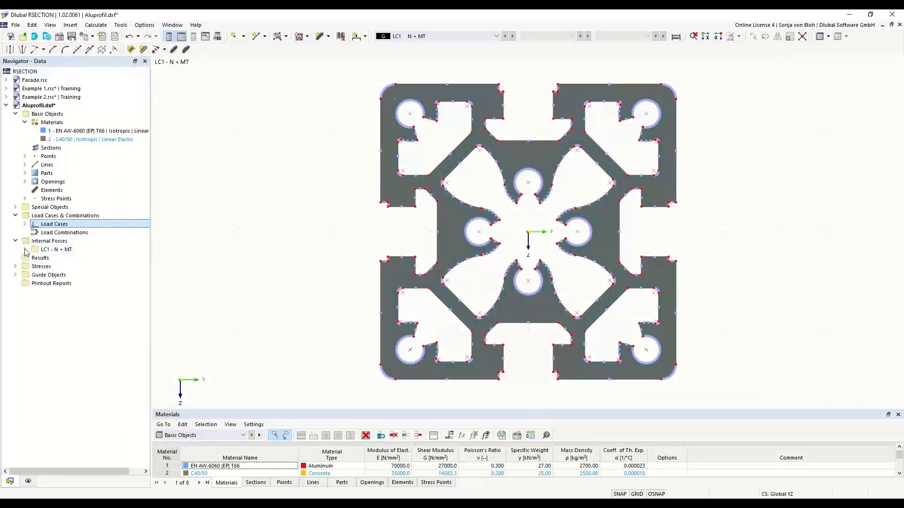
click(24, 250)
double_click(71, 258)
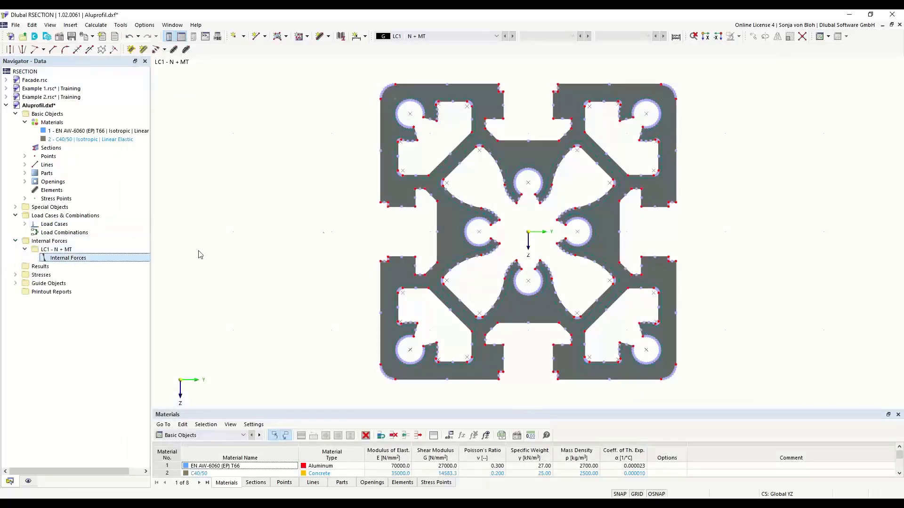
click(403, 170)
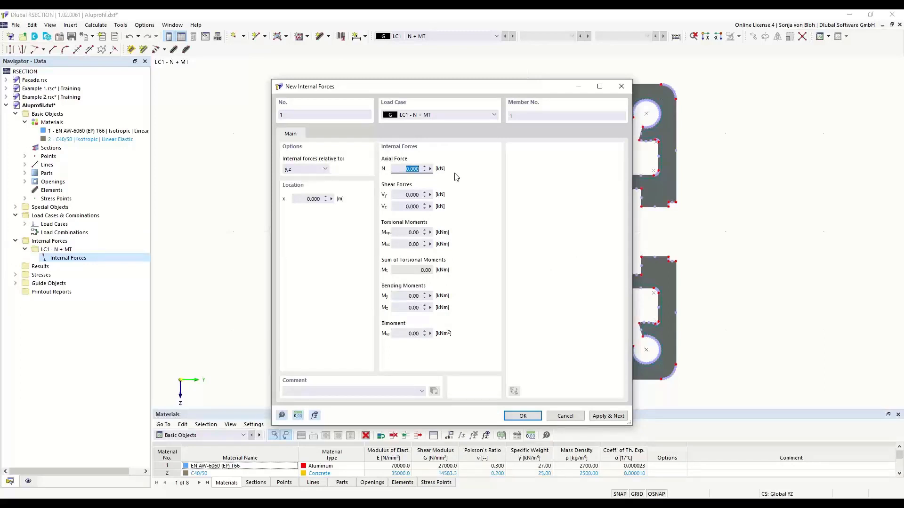
text(-10)
click(402, 234)
text(0,3)
click(518, 416)
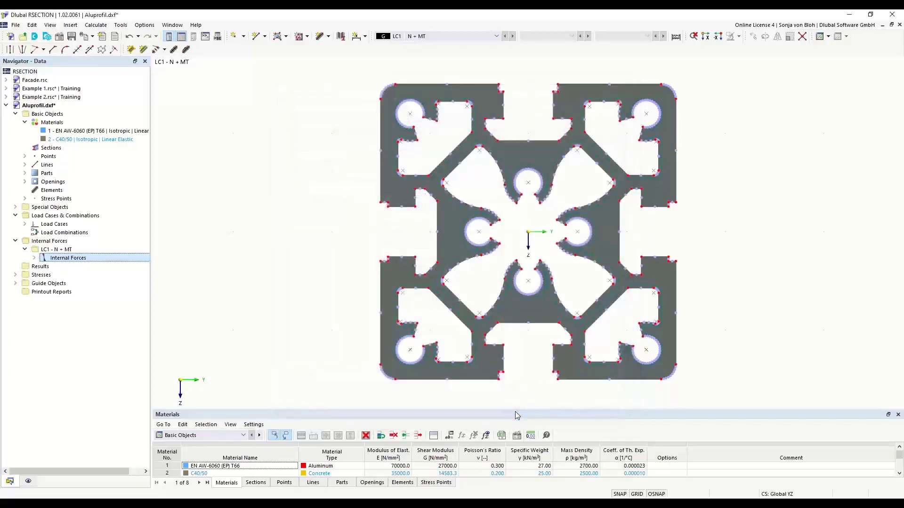
click(95, 25)
Step: Calculate all, giving a 16.26 cm² area and a y-ordinate plot from -30.0 to 30.0 mm
click(112, 35)
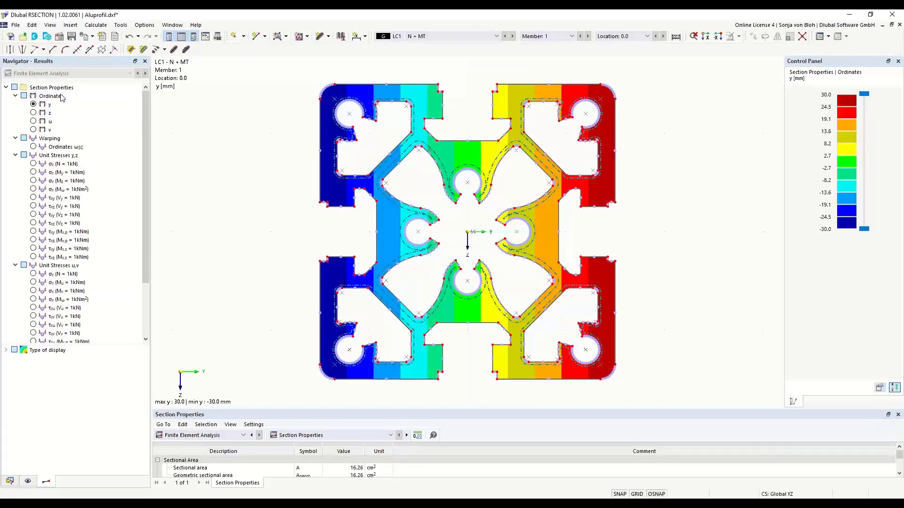
drag(147, 248, 150, 300)
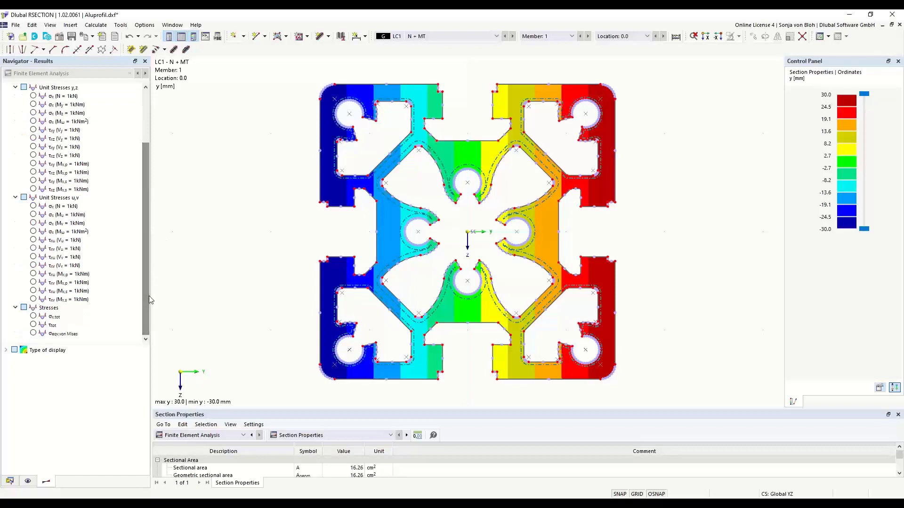
Step: Plot the σeqv,von Mises stresses for LC1, ranging from 6.151 to 93.026 N/mm²
click(33, 334)
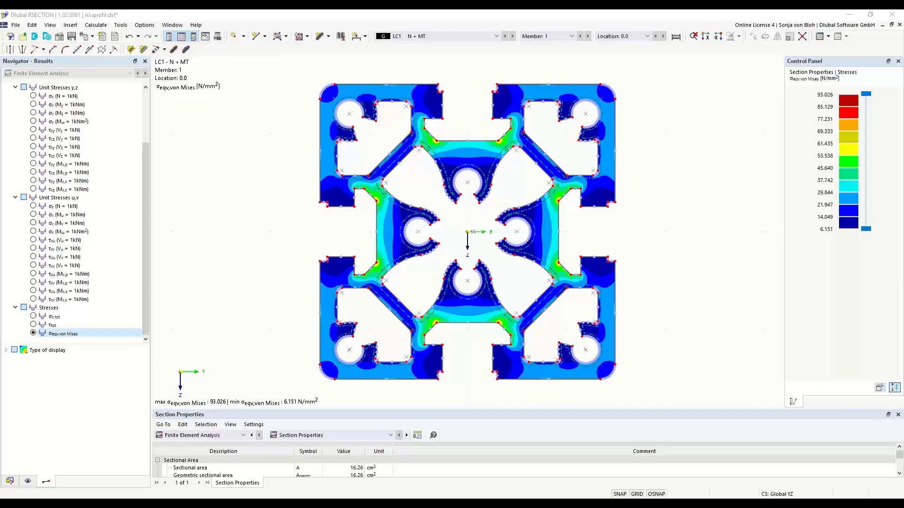
click(9, 36)
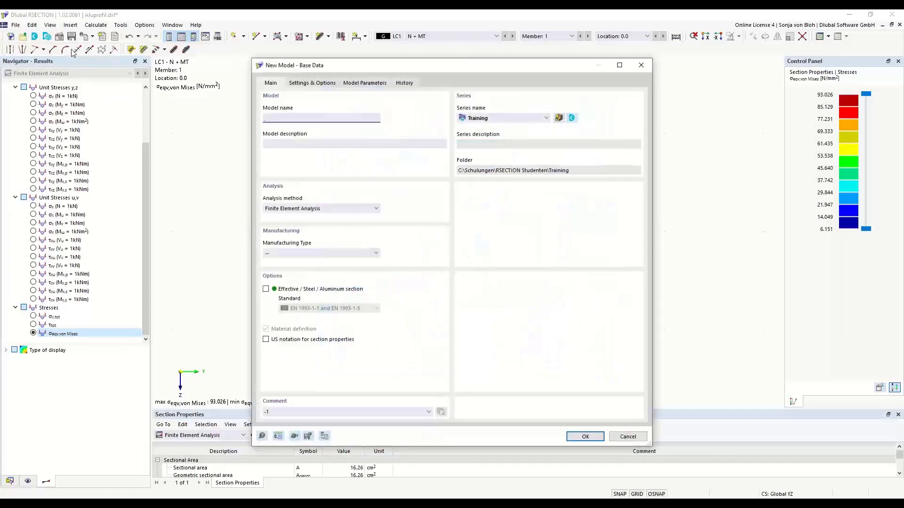
text(Ed)
text(xample 4)
click(583, 438)
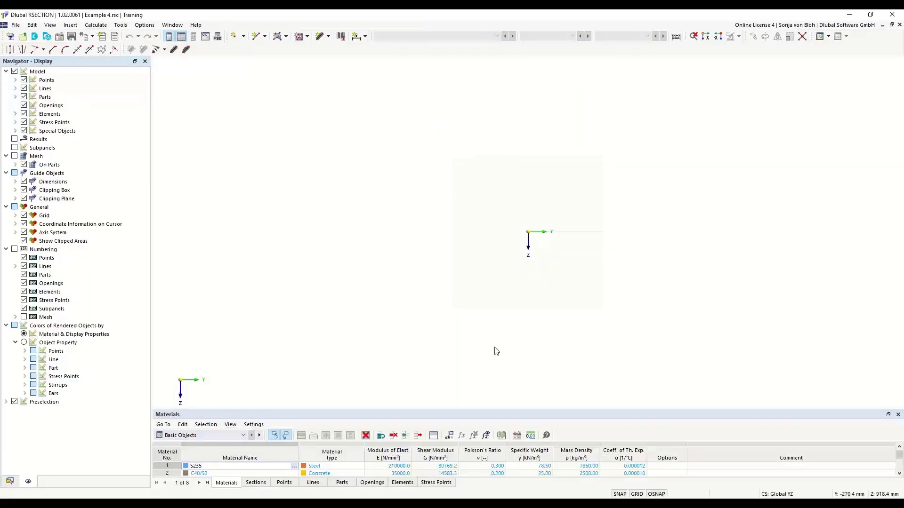
Step: Reload material S235 from the material library
click(10, 481)
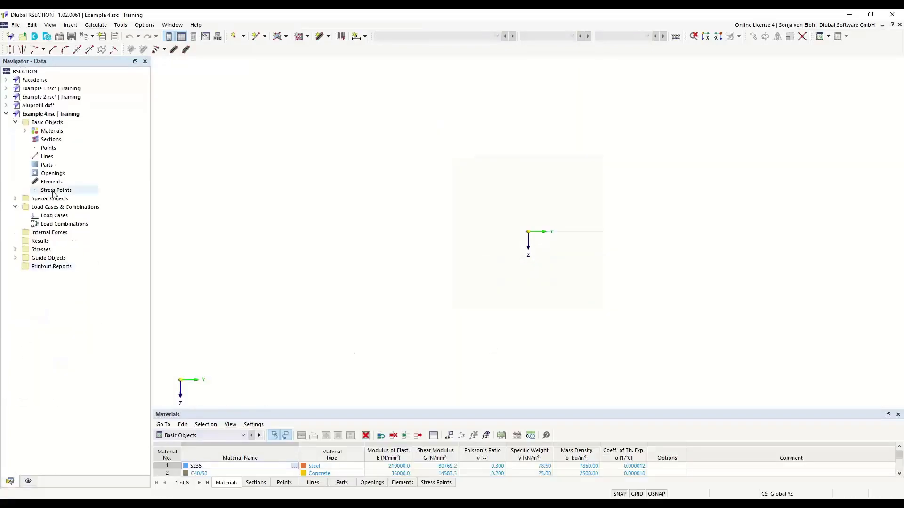
click(26, 131)
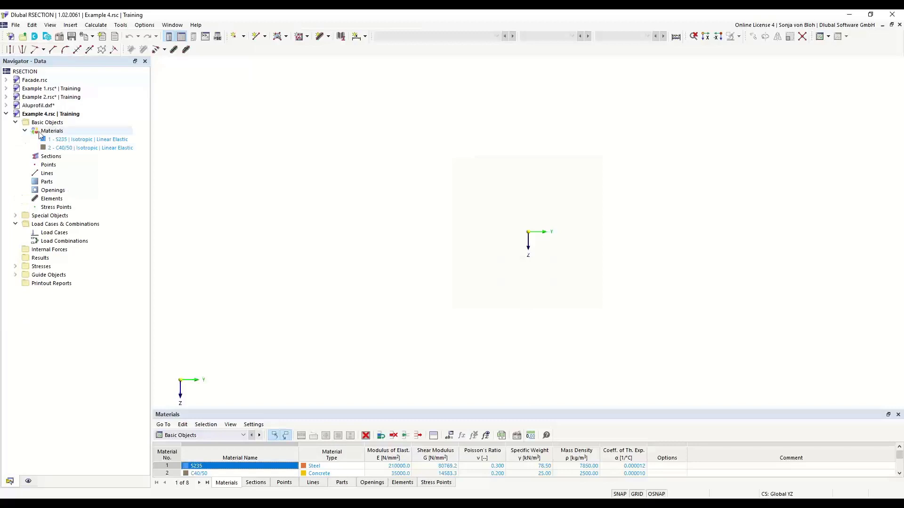
double_click(88, 139)
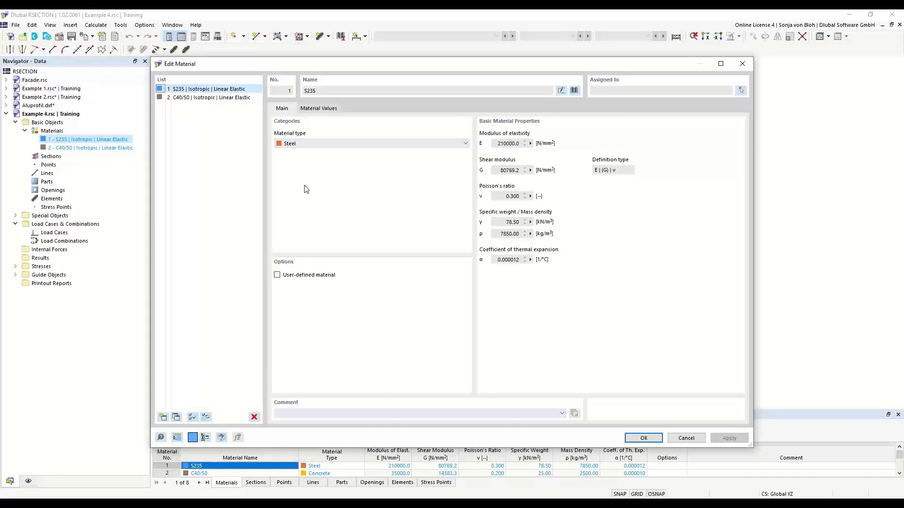
click(577, 91)
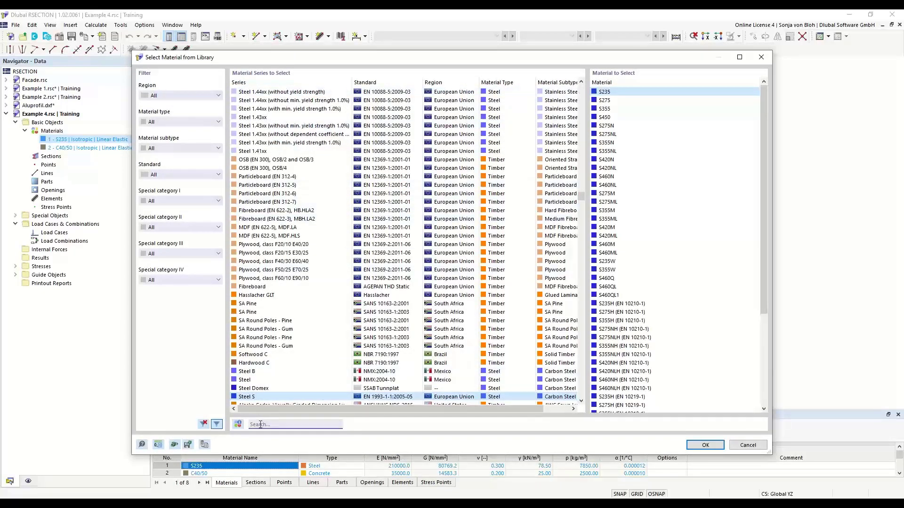
text(S235)
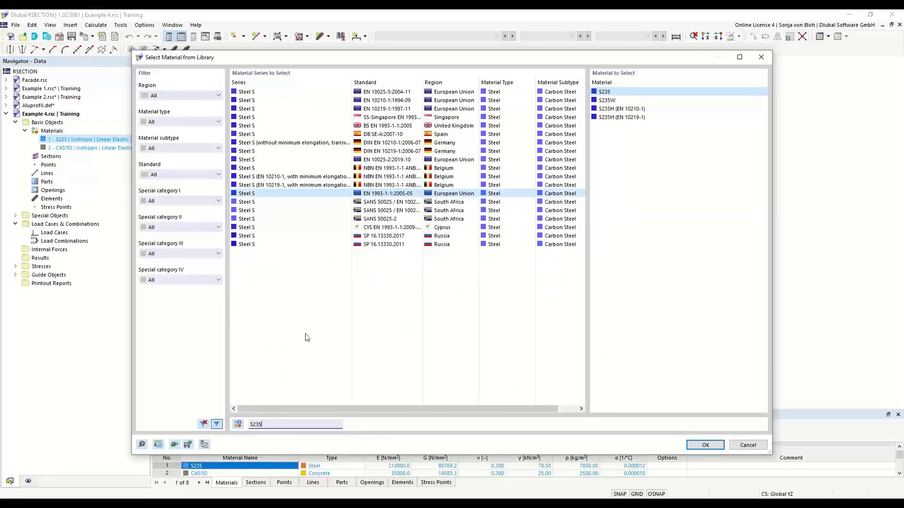
click(611, 93)
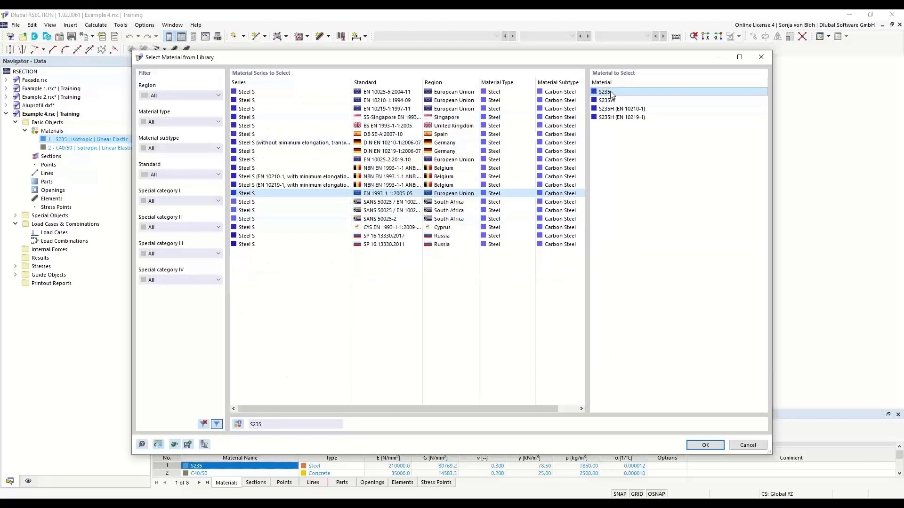
click(696, 445)
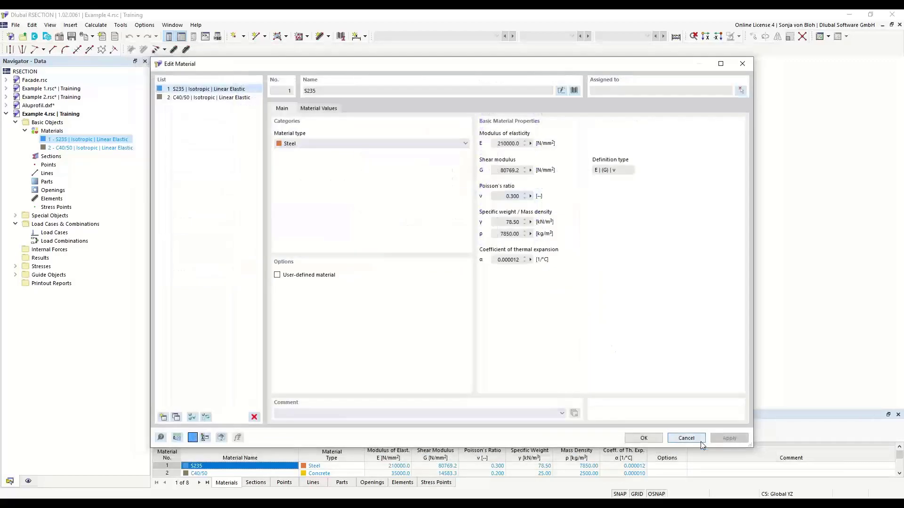
Step: Delete the C40/50 concrete material, leaving S235 as the only material
click(206, 98)
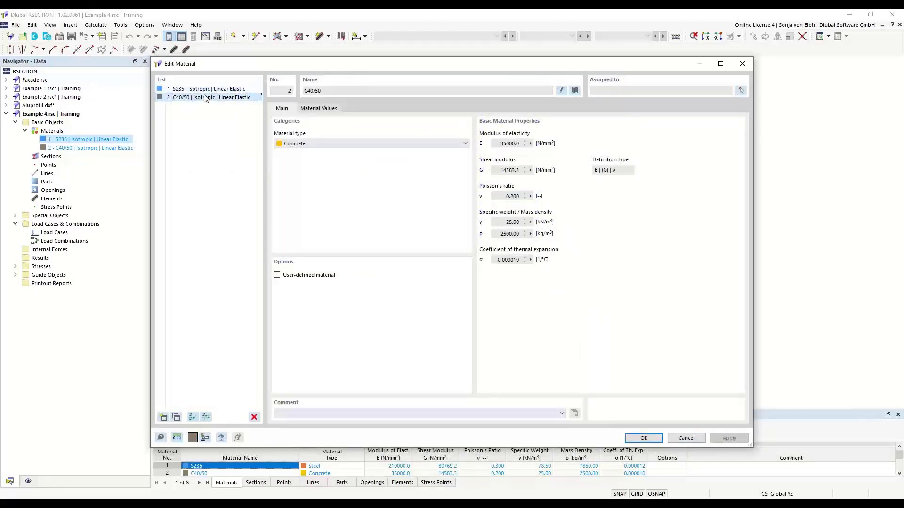
click(254, 417)
click(460, 292)
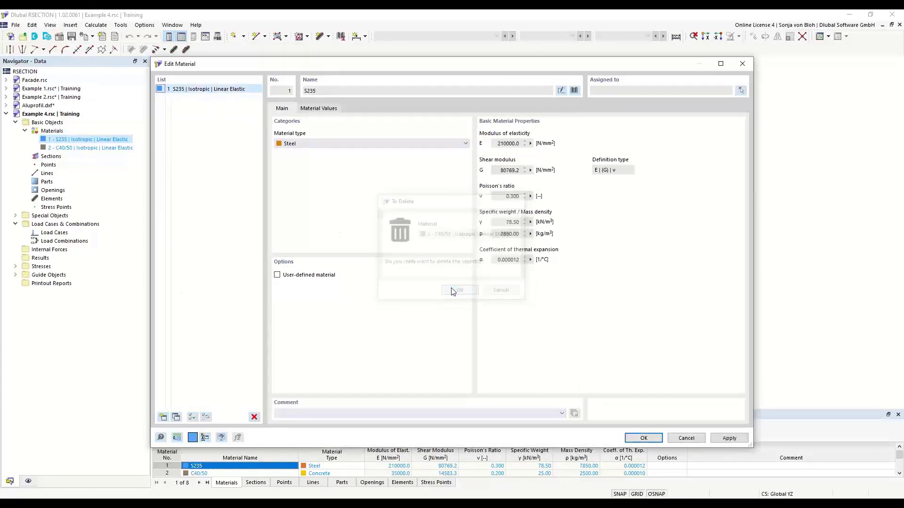
Step: Add a new material 2 as C40/50 from the Concrete library filter, then close the editor
click(162, 417)
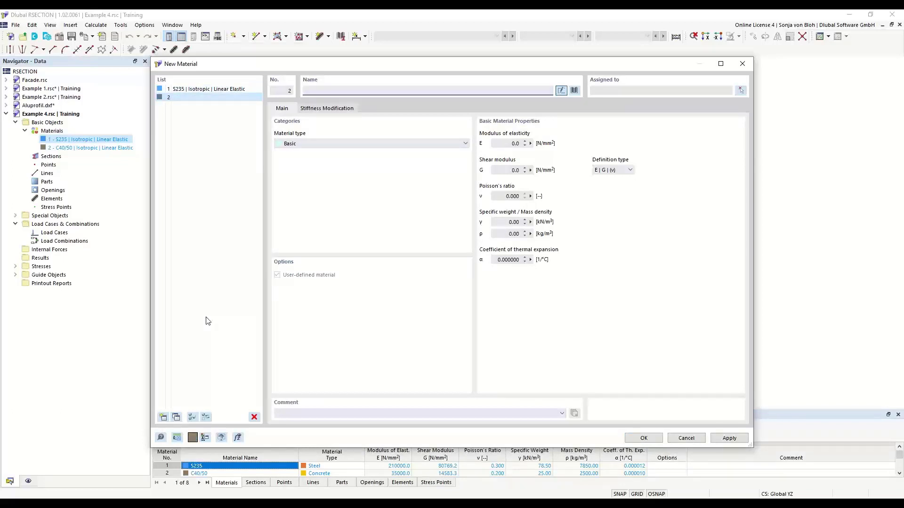
click(574, 90)
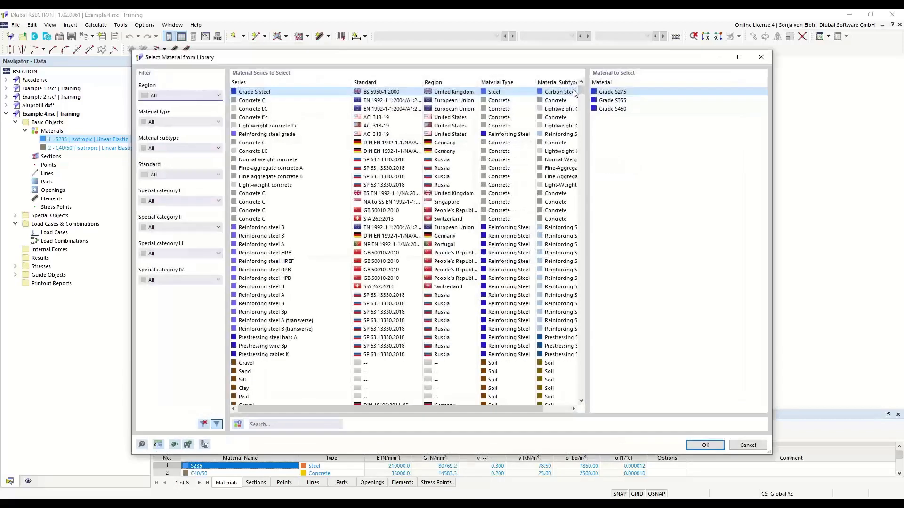
click(218, 122)
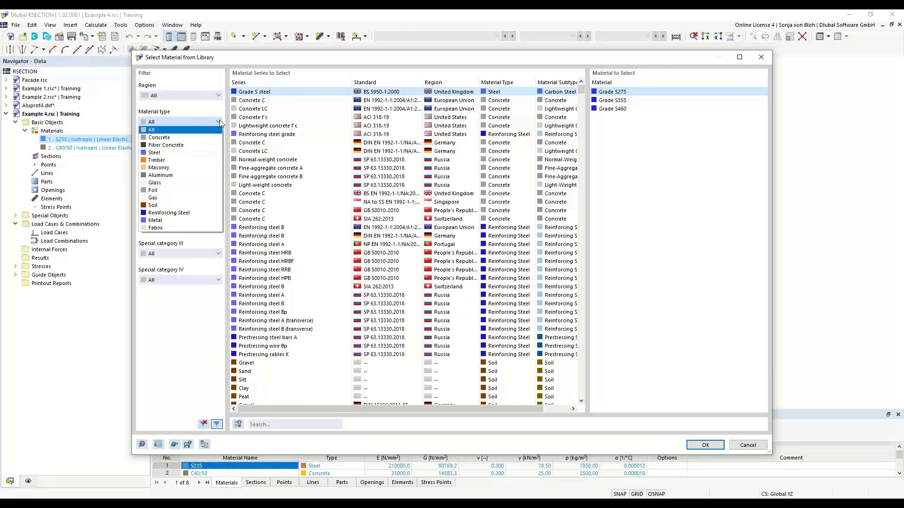
click(165, 139)
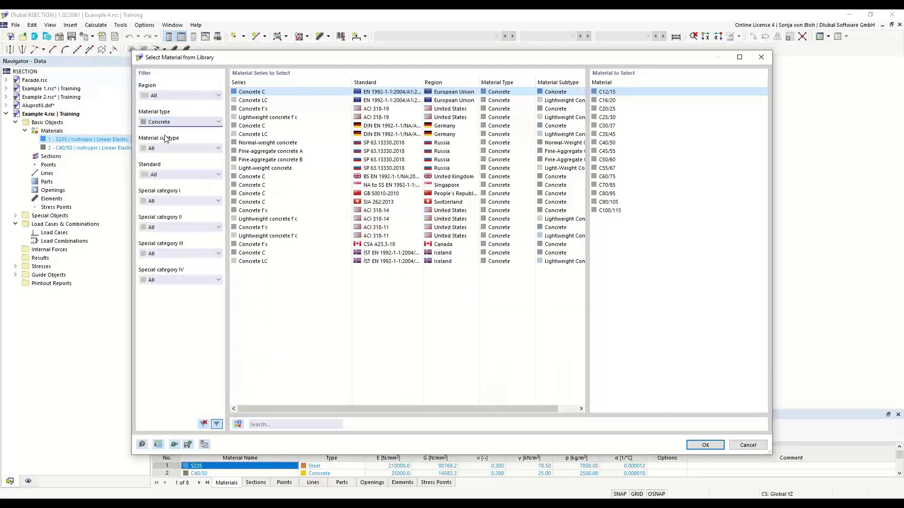
click(614, 144)
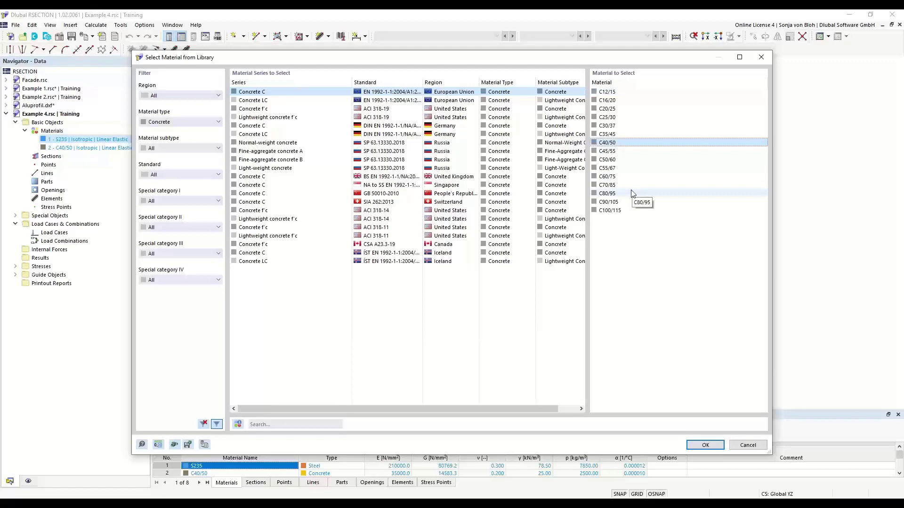
click(706, 446)
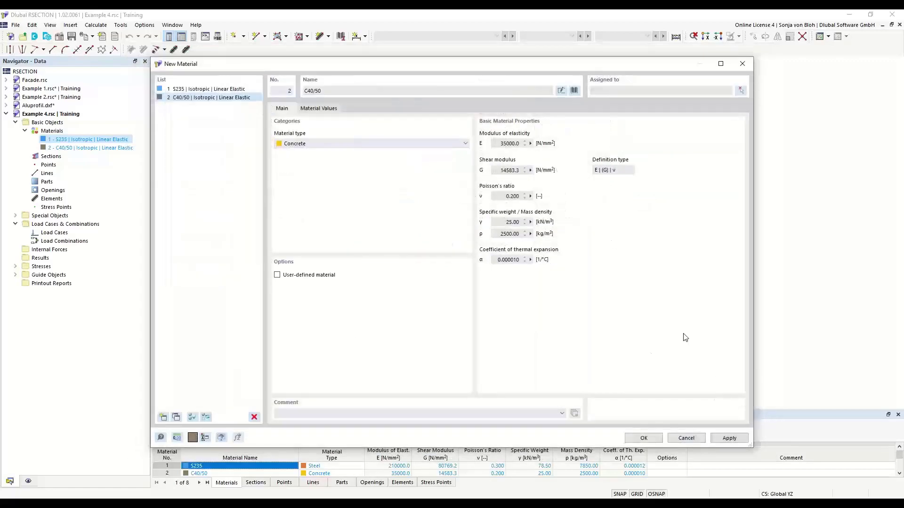
click(640, 435)
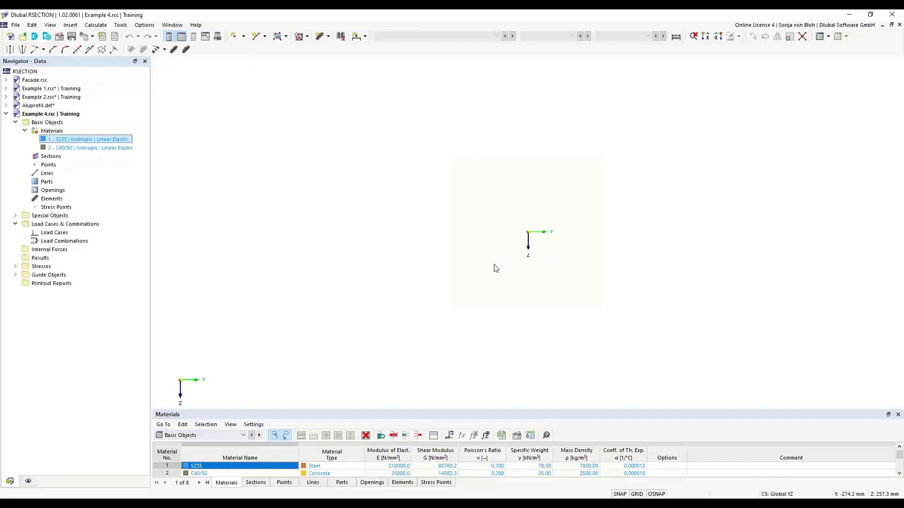
Step: Set up a single line element by length and direction, 200 mm thick, in C40/50
click(328, 38)
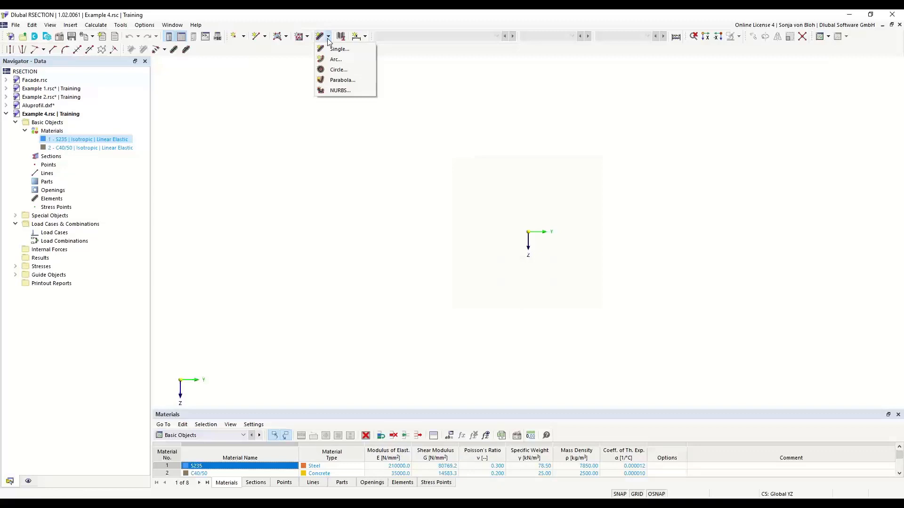
click(335, 49)
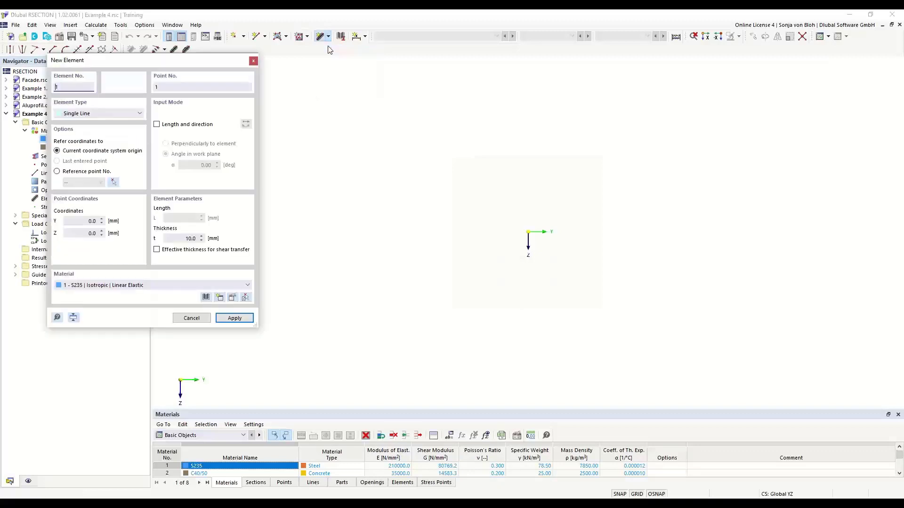
drag(114, 61, 232, 108)
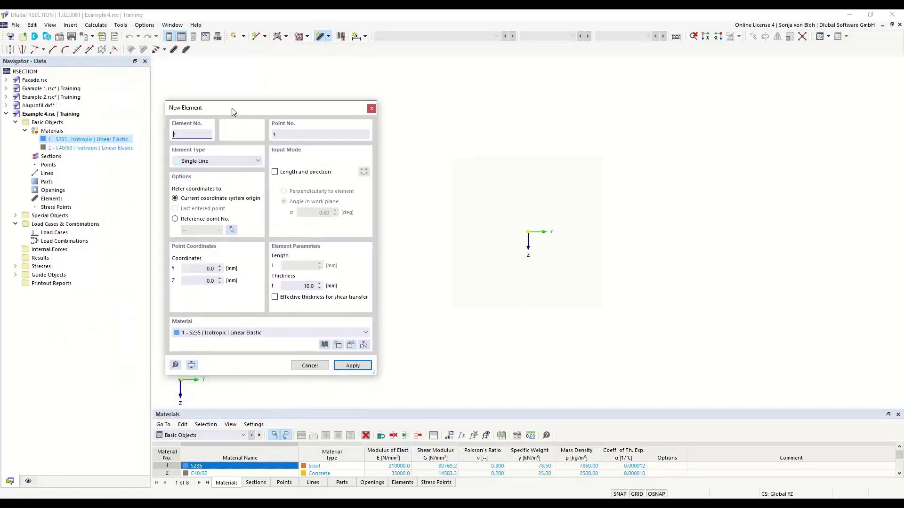
click(277, 173)
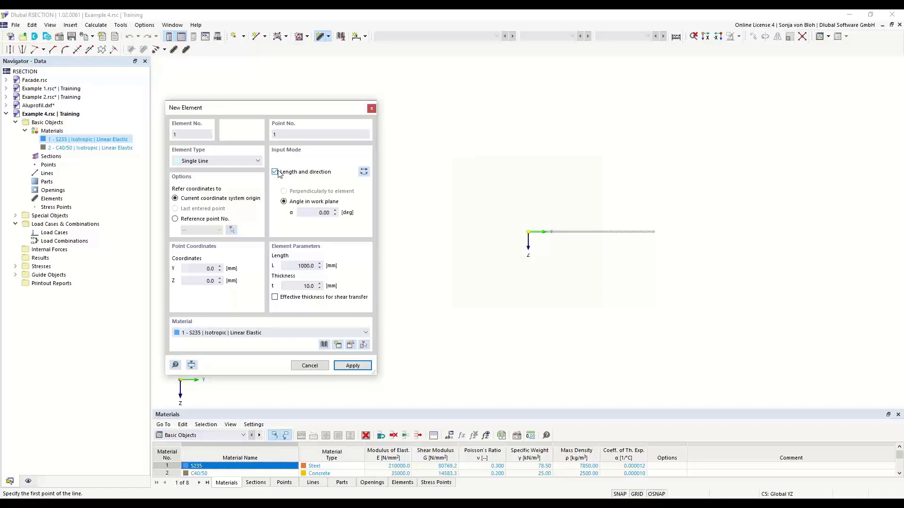
drag(291, 266, 332, 268)
drag(296, 286, 328, 290)
text(200)
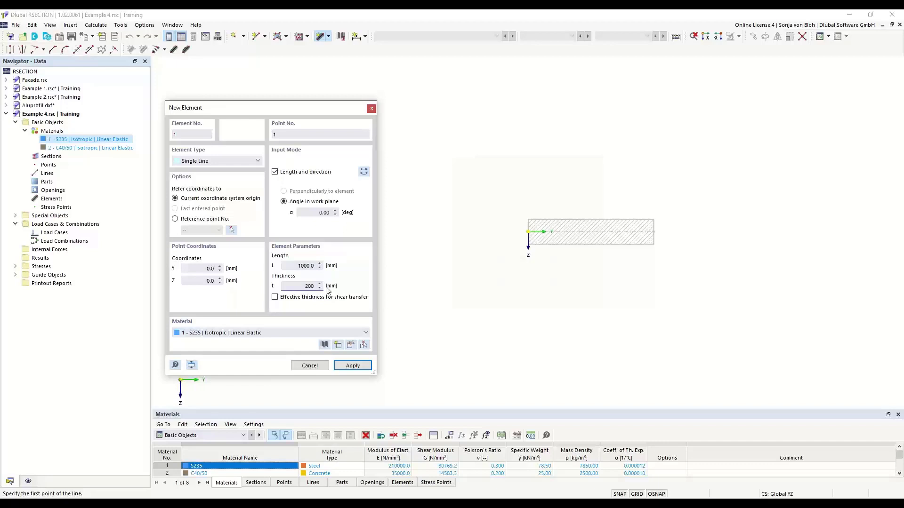
click(365, 334)
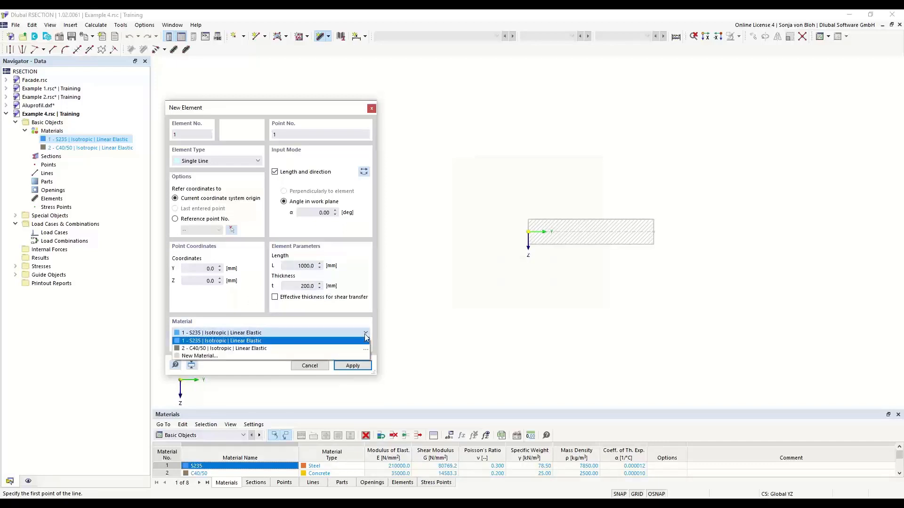
click(257, 349)
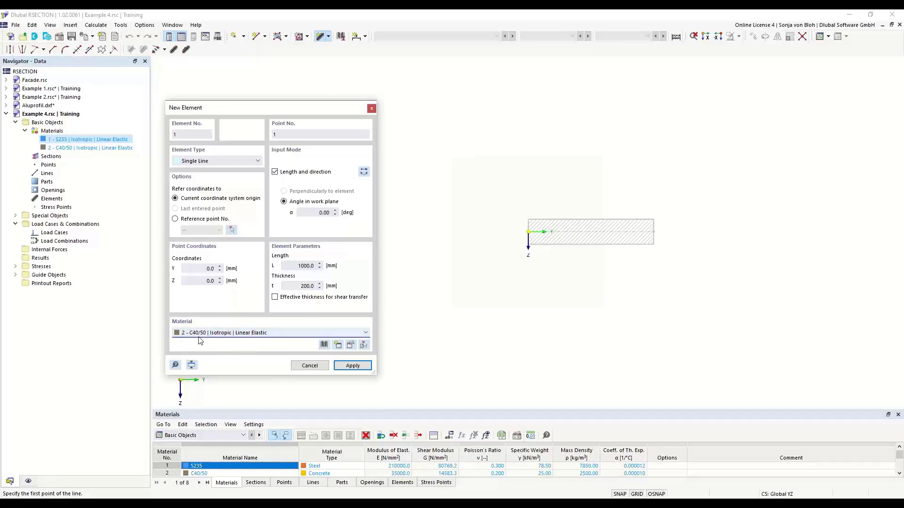
Step: Place the 1000 mm slab element starting at the origin and zoom in on it
scroll(579, 234, up, 4)
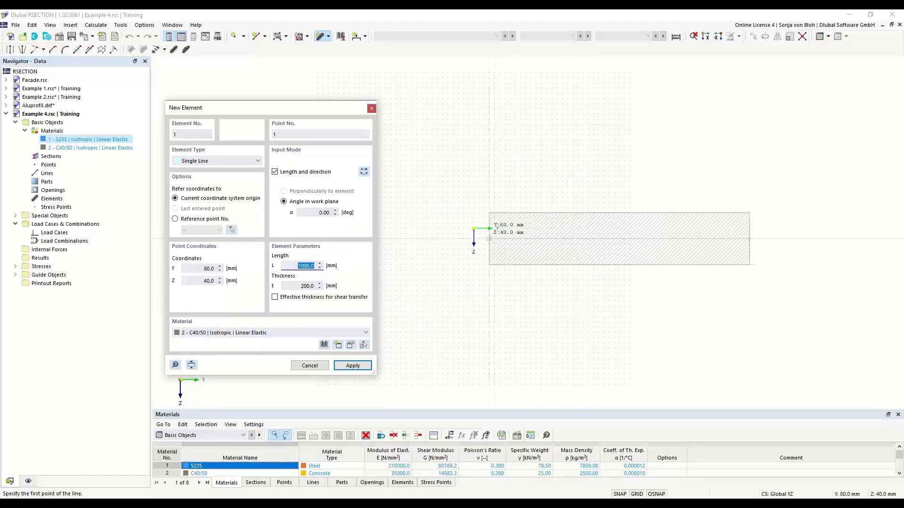
click(474, 228)
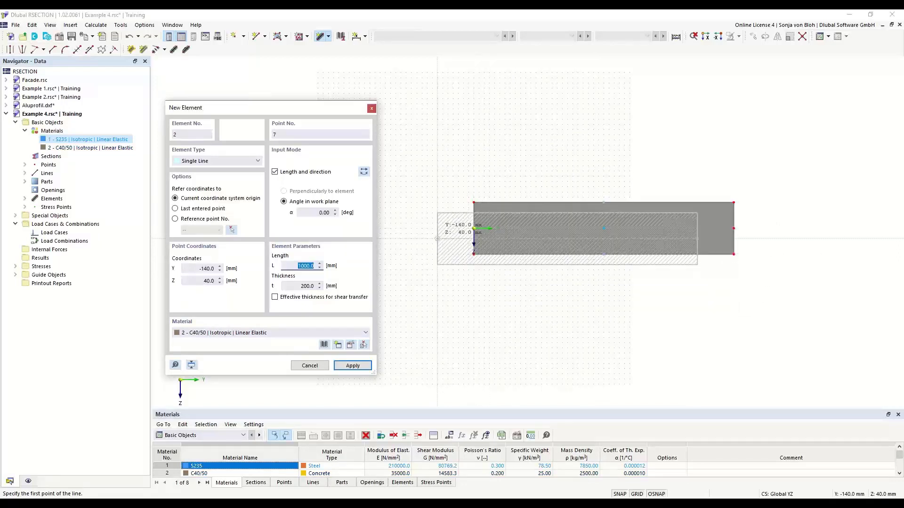
key(Escape)
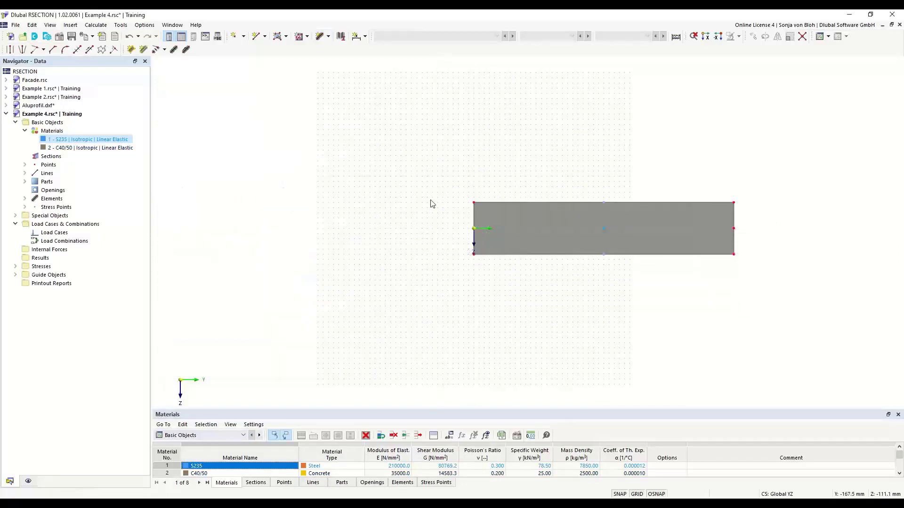
middle_drag(571, 333, 441, 301)
scroll(403, 229, up, 2)
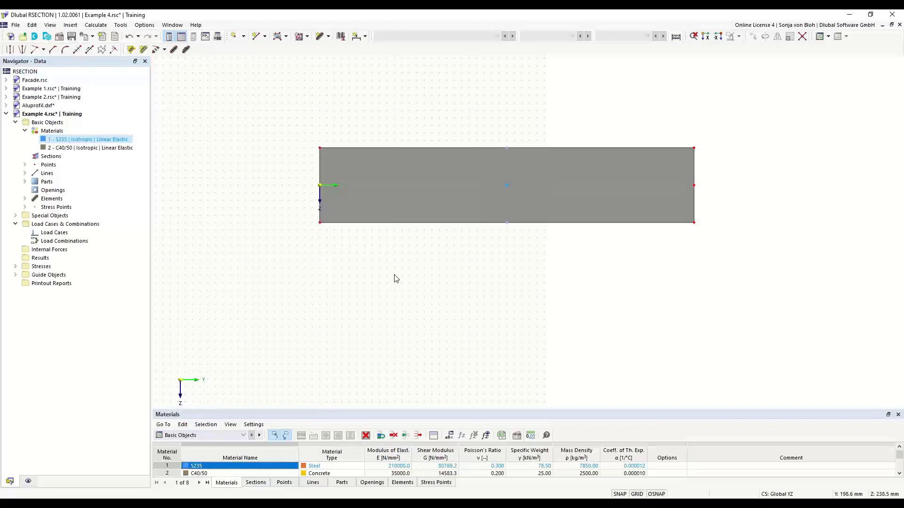
Step: Create a new section using the HEB 400 profile from the library
right_click(60, 159)
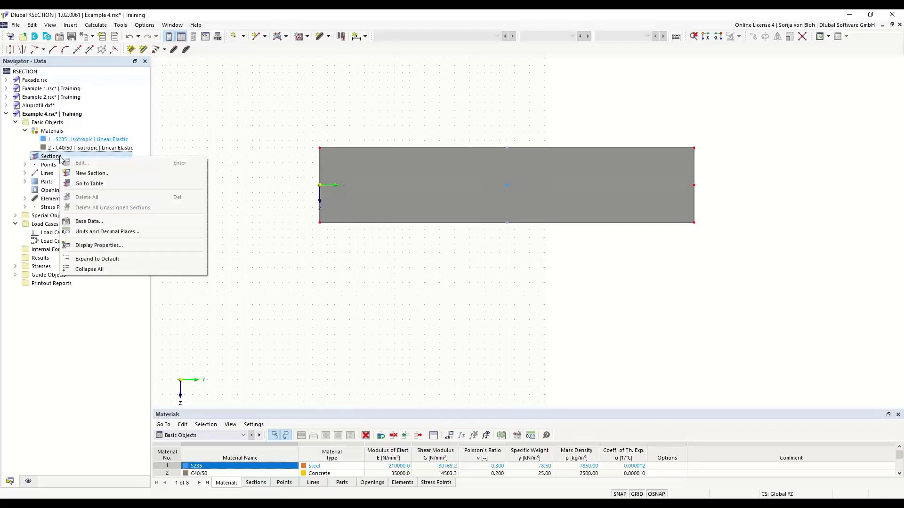
click(85, 174)
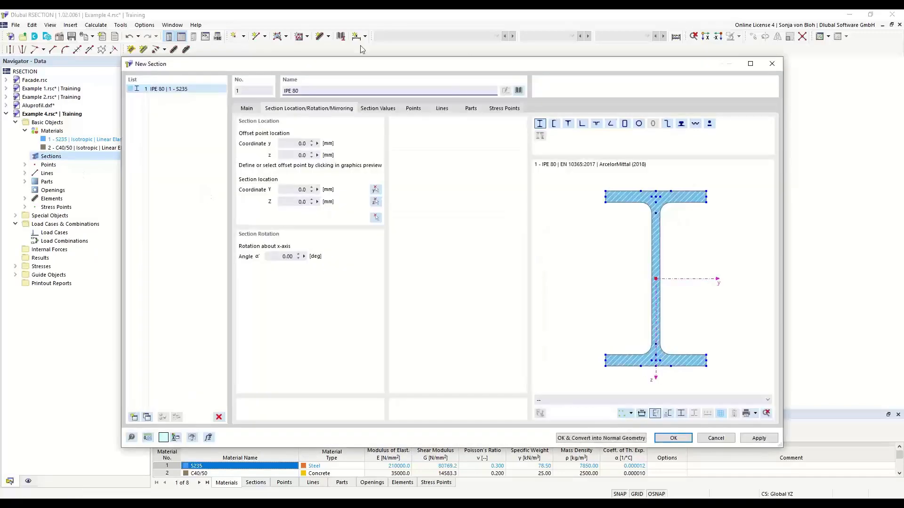
click(519, 91)
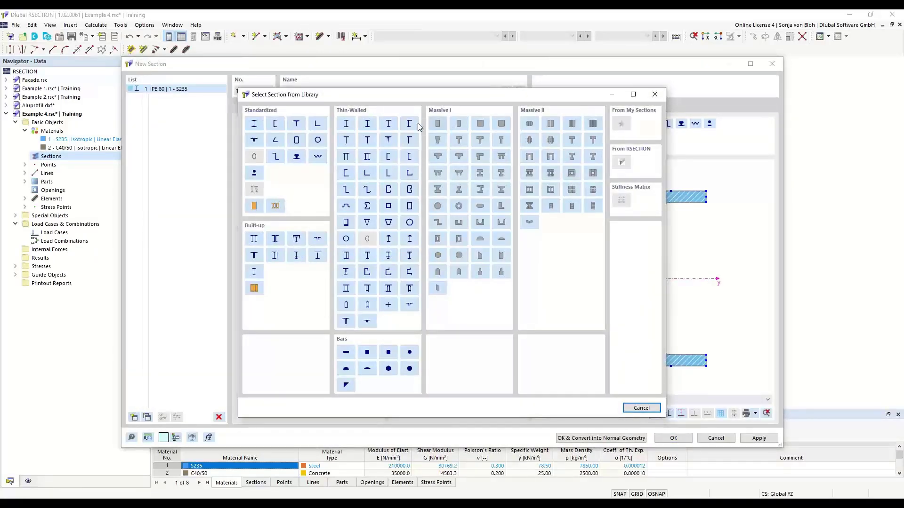
click(255, 125)
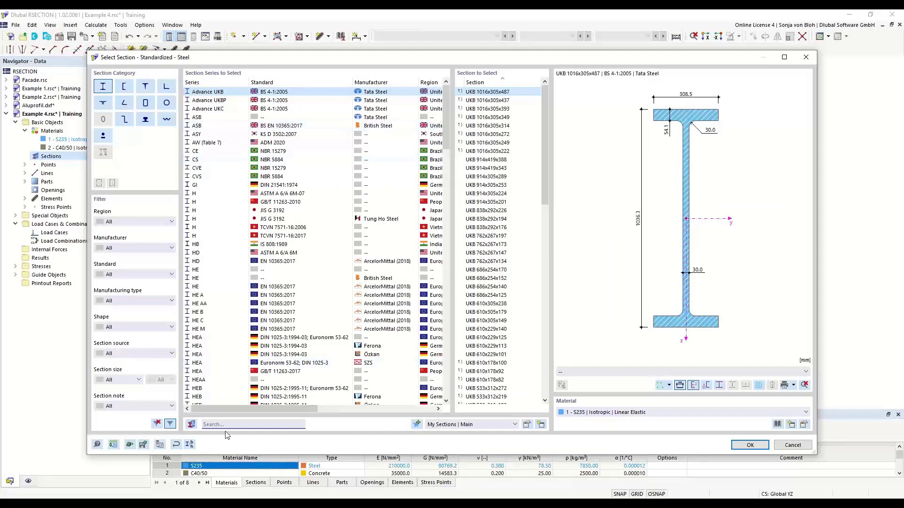
text(HE)
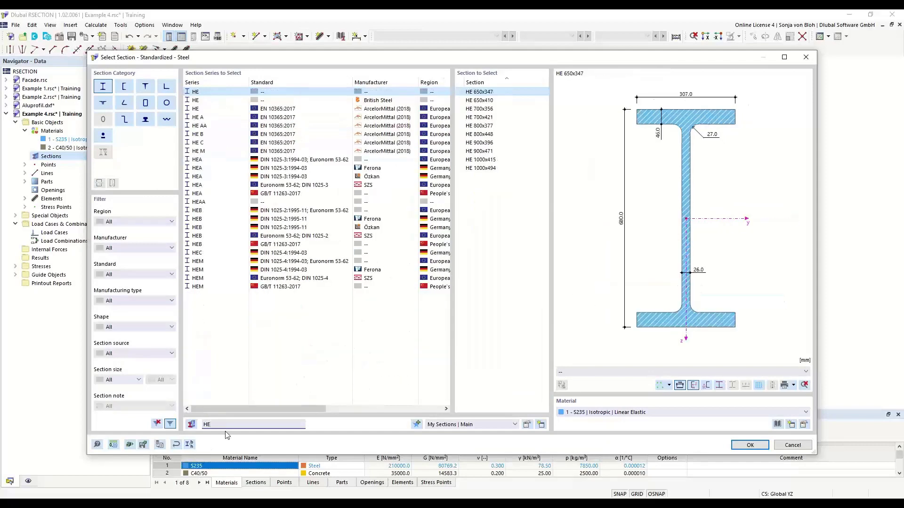
text(B)
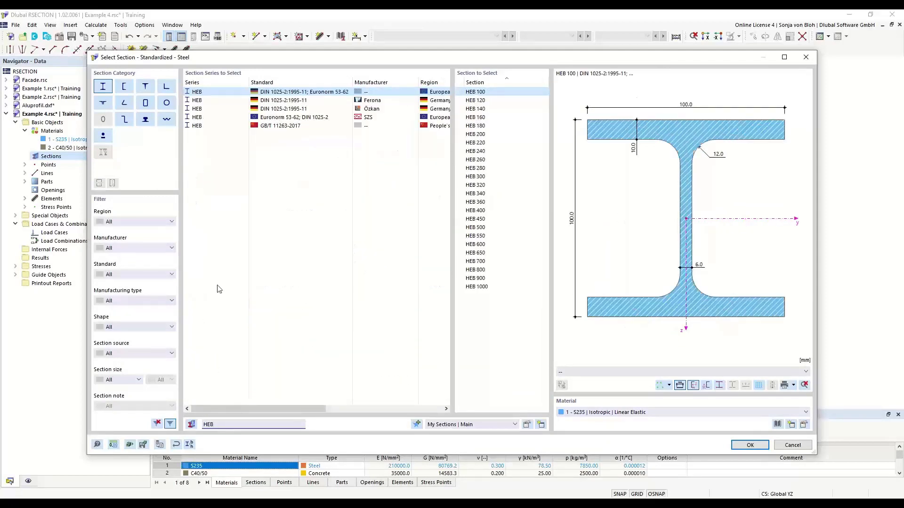
click(480, 212)
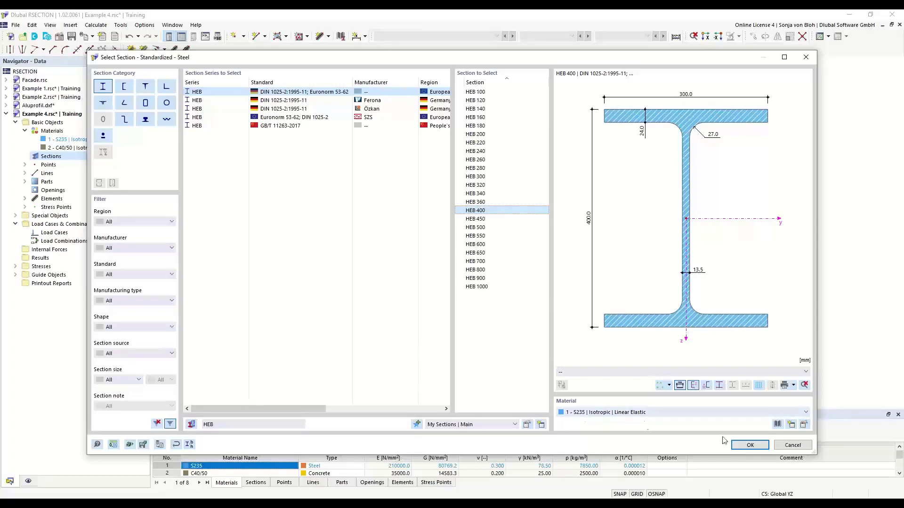
click(739, 446)
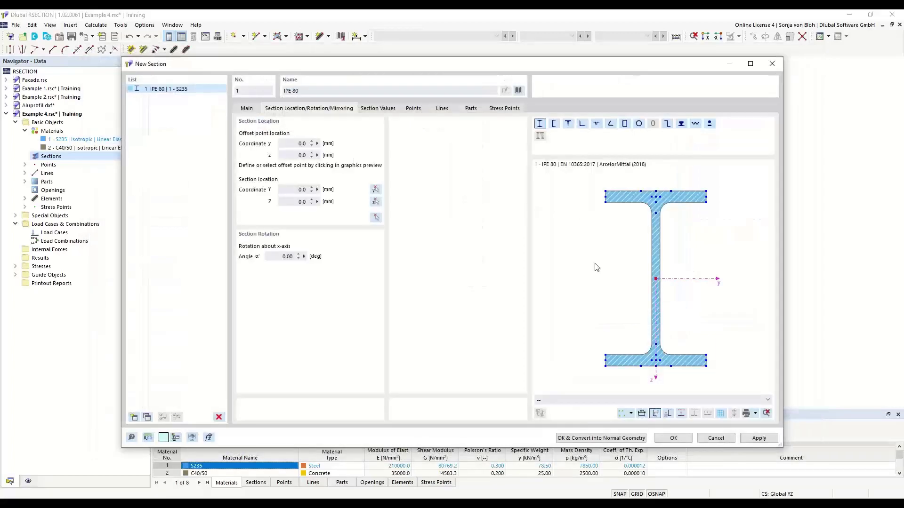
Step: Place the HEB 400 by its top-flange centre at the slab's bottom-middle point (Y 500, Z 100 mm)
scroll(643, 212, up, 1)
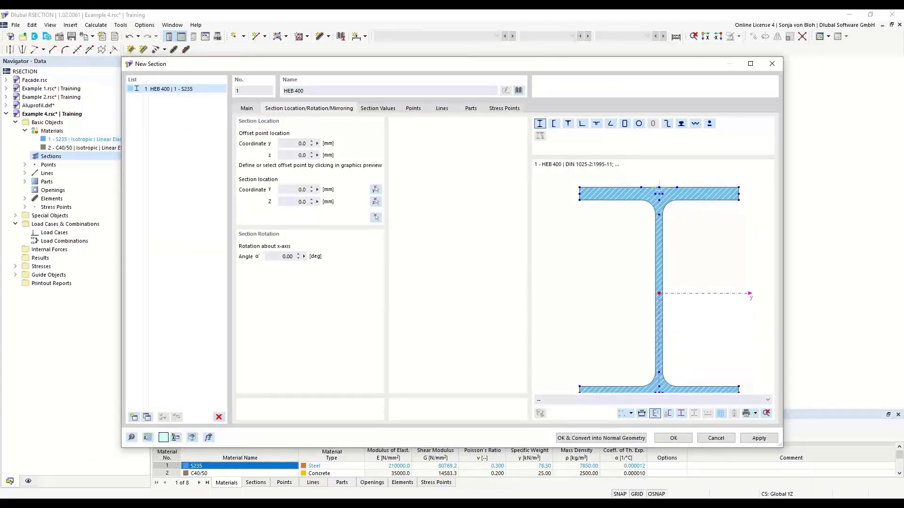
click(659, 188)
click(375, 218)
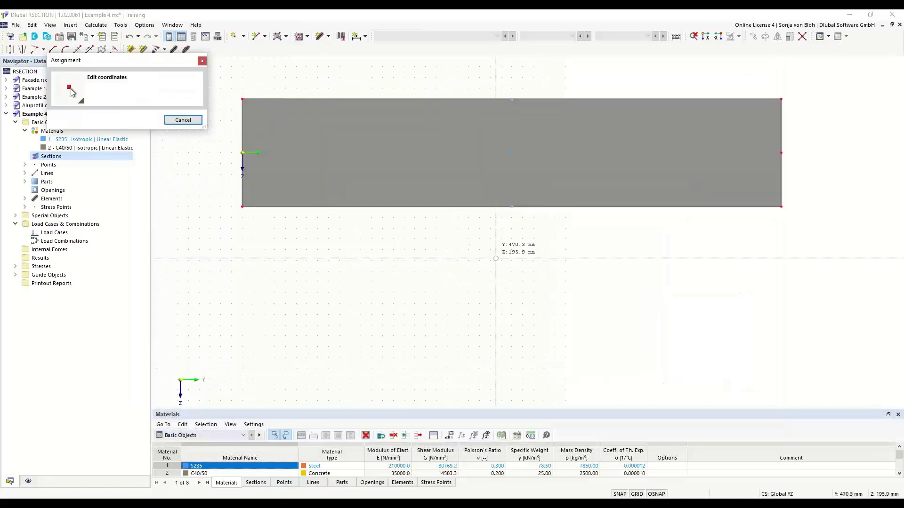
click(512, 207)
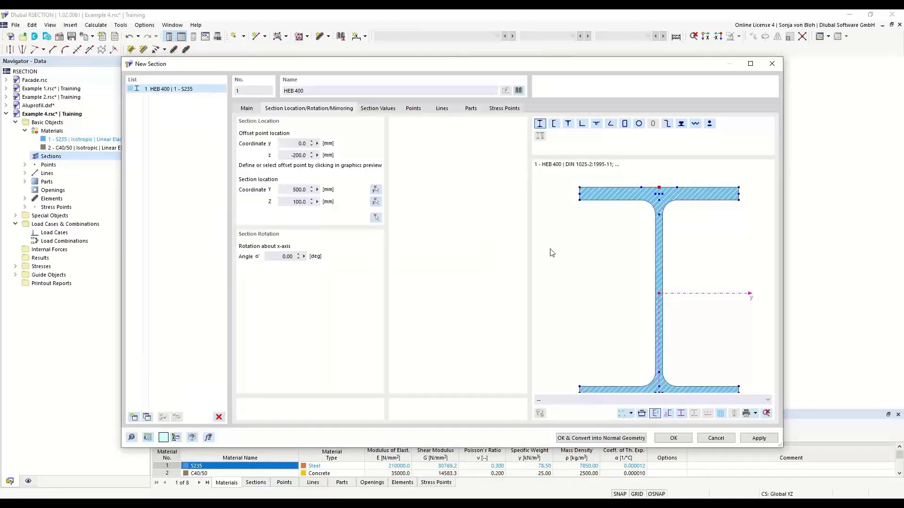
drag(498, 65, 446, 81)
click(625, 459)
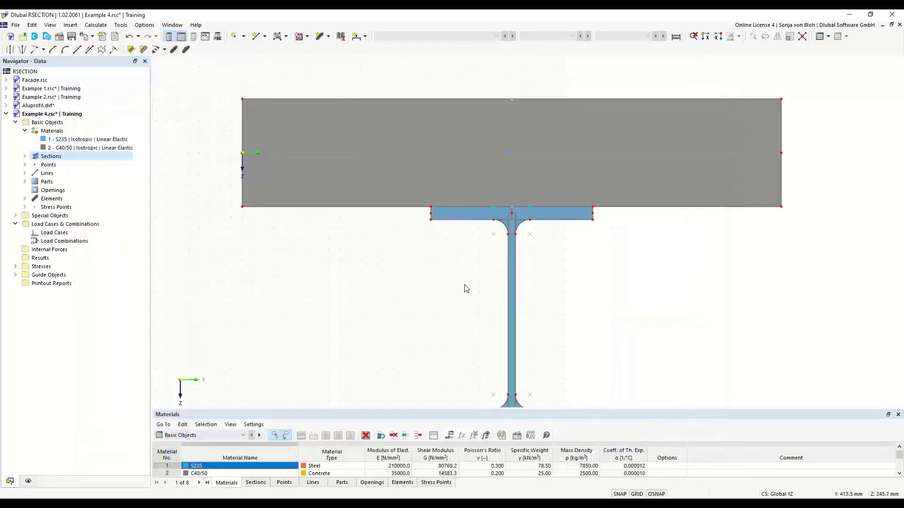
Step: Convert the HEB 400 section into normal editable geometry
click(455, 212)
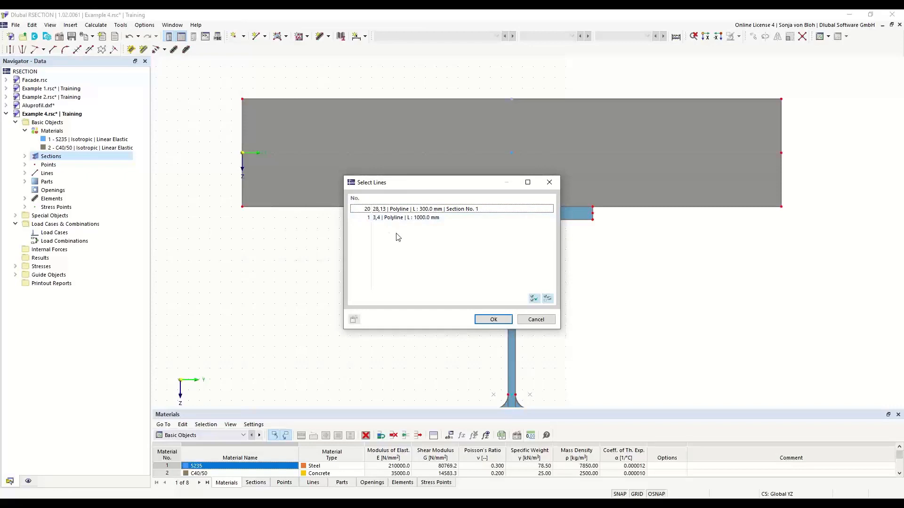
click(539, 319)
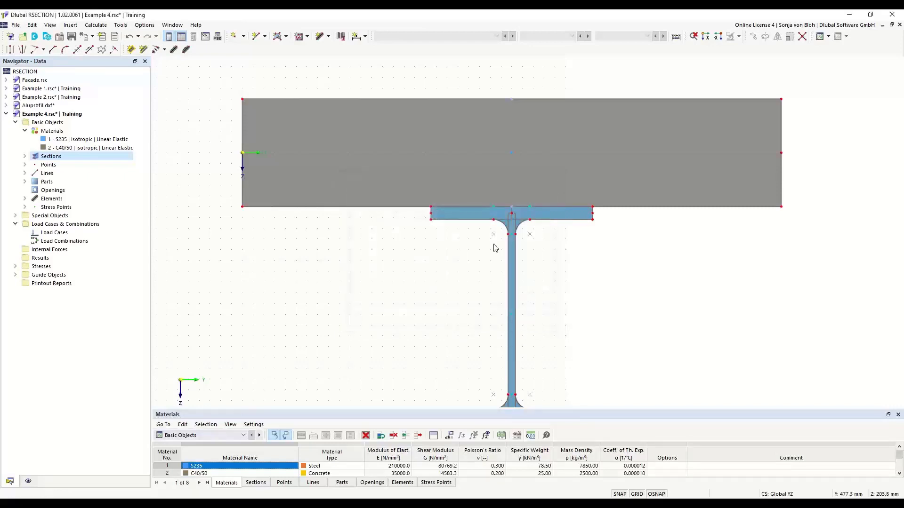
right_click(469, 216)
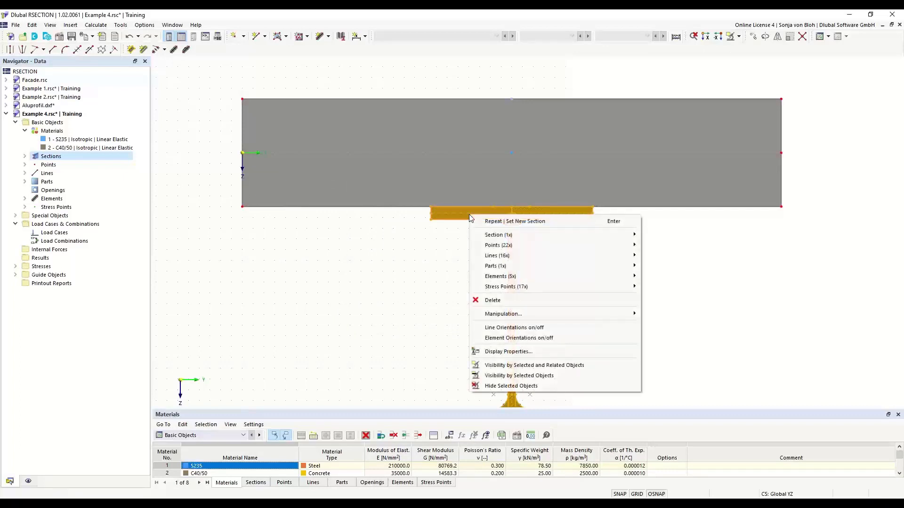
mouse_move(488, 235)
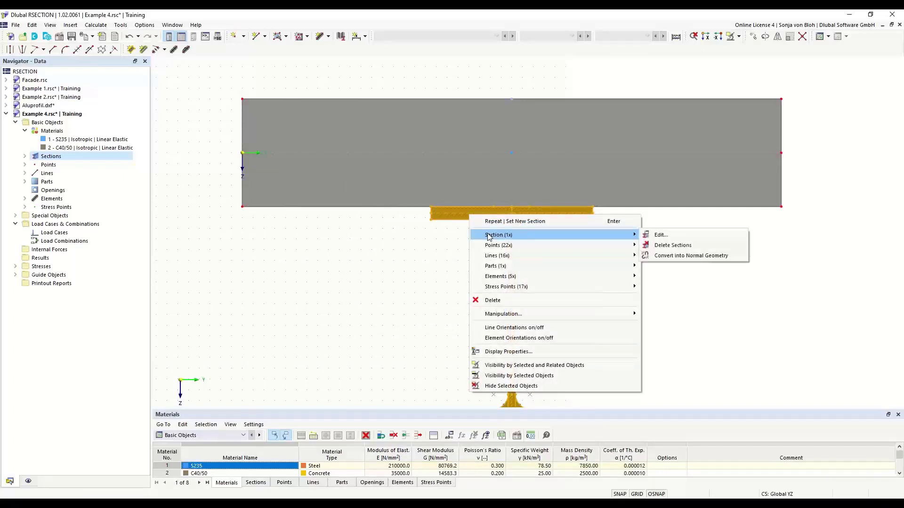
click(673, 256)
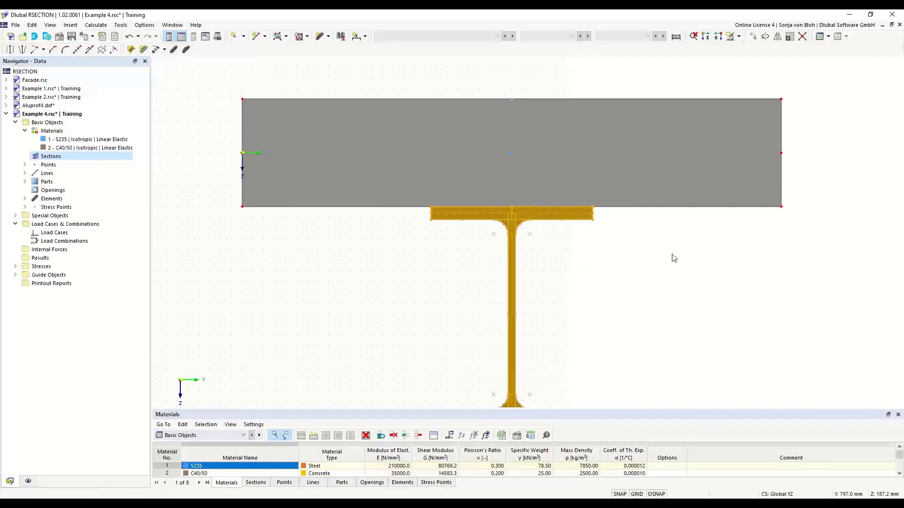
Step: Connect the flange's top edge with the slab at the flange-slab junction
double_click(555, 205)
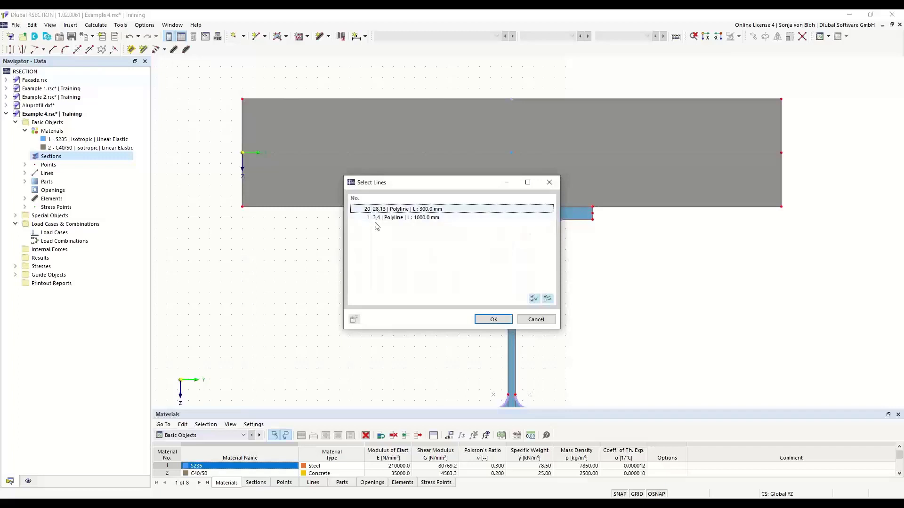
click(549, 185)
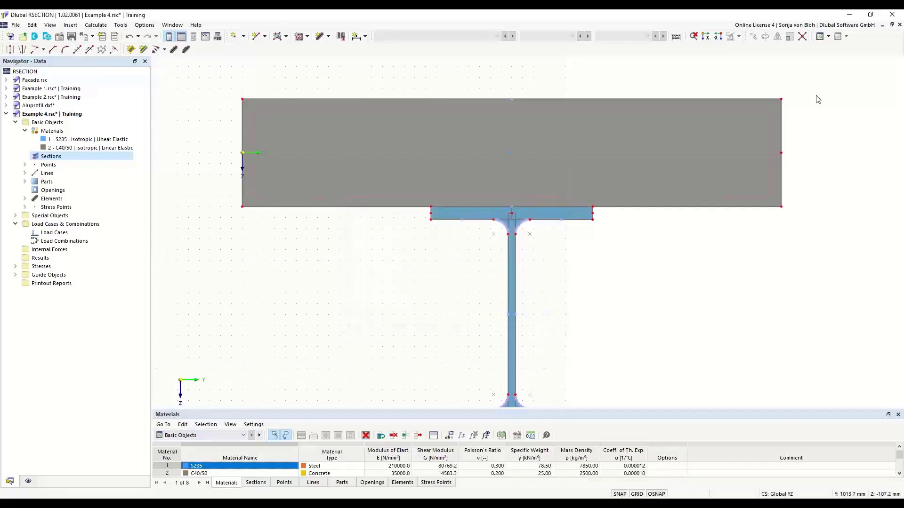
click(803, 37)
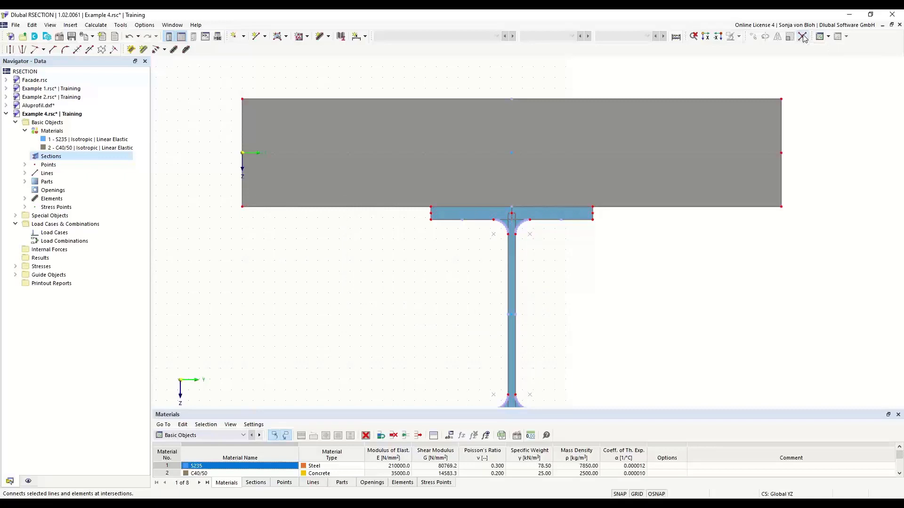
drag(194, 188, 821, 215)
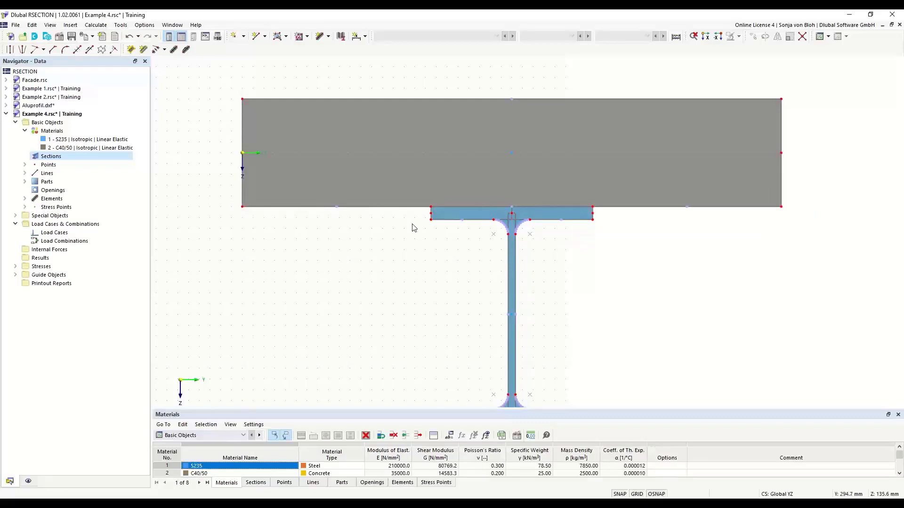
click(473, 211)
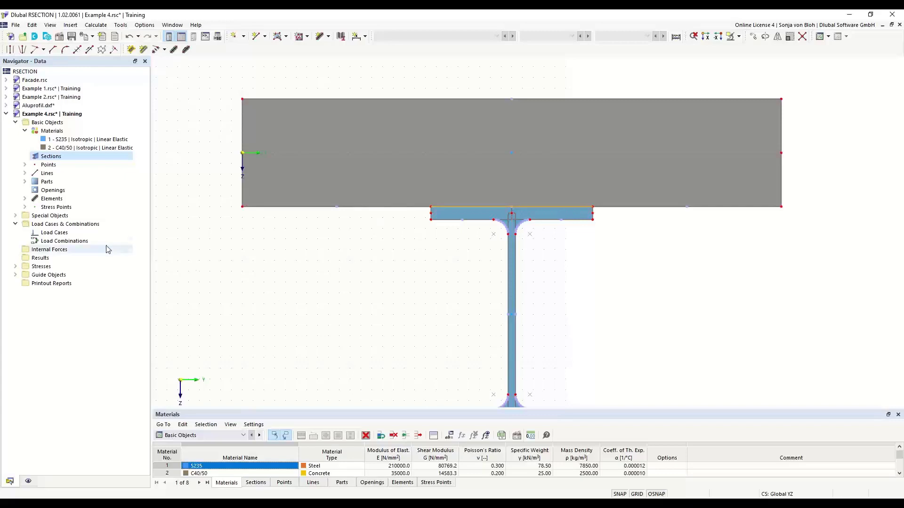
Step: Create load case LC1 named M
right_click(55, 234)
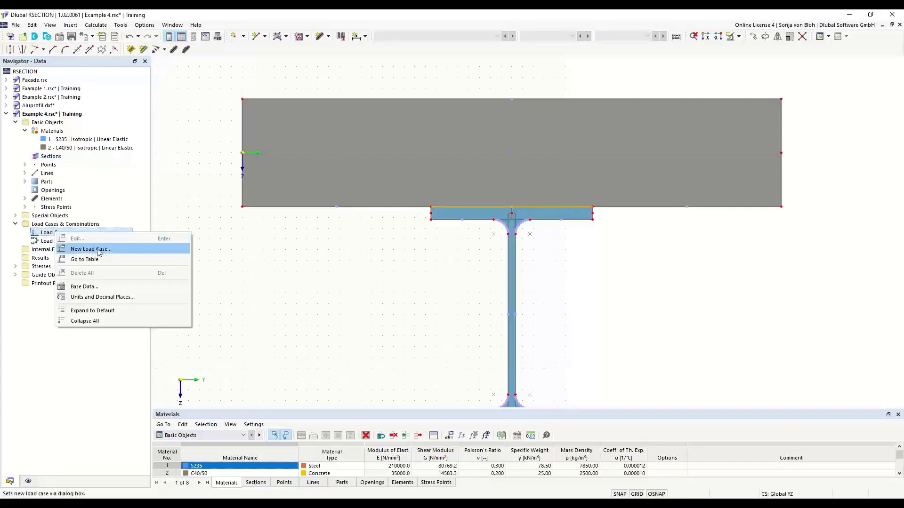
click(90, 249)
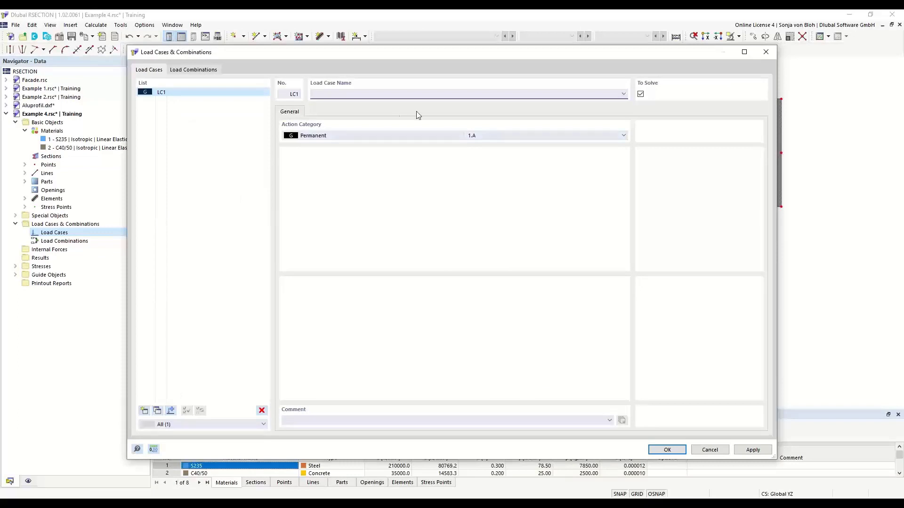
text(M)
click(669, 449)
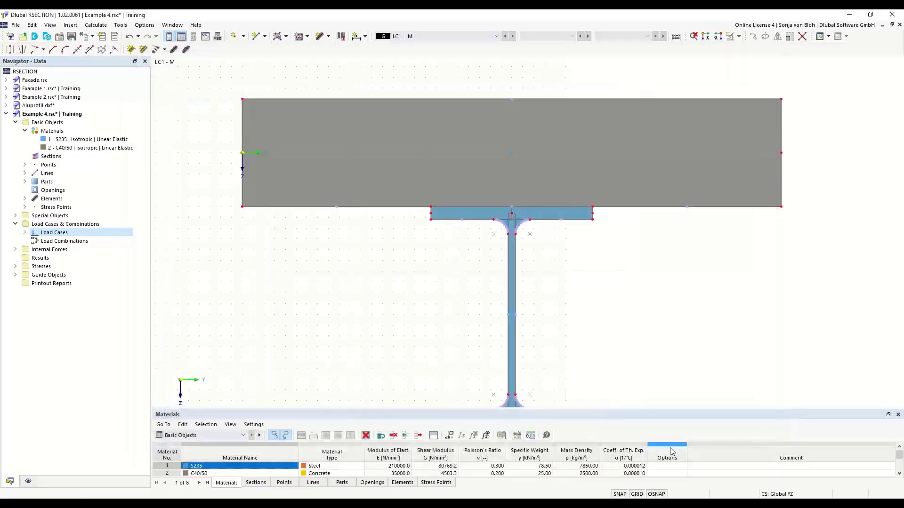
Step: Add internal forces to LC1 - M with bending moment My = 100 kNm
click(16, 250)
click(25, 258)
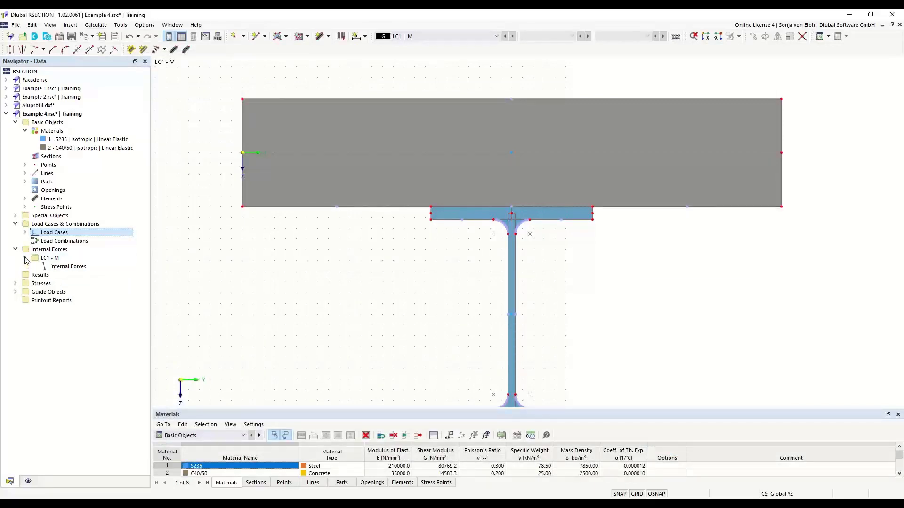
click(63, 267)
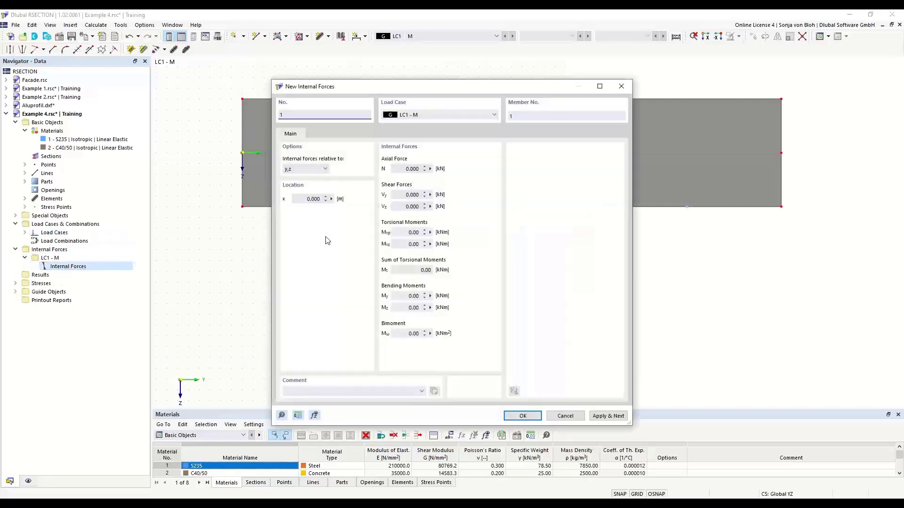
click(404, 298)
text(100)
click(522, 415)
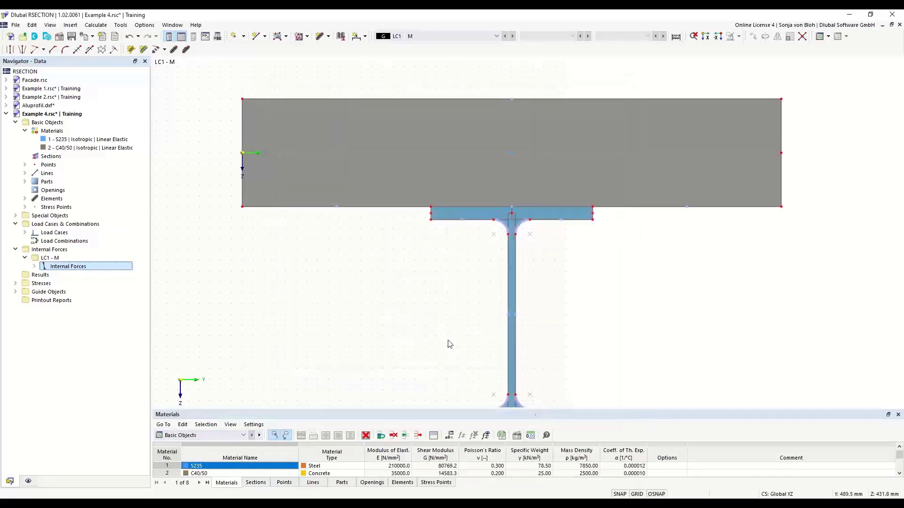
Step: Calculate all and enlarge the properties table showing sectional area 531.14 cm²
click(96, 25)
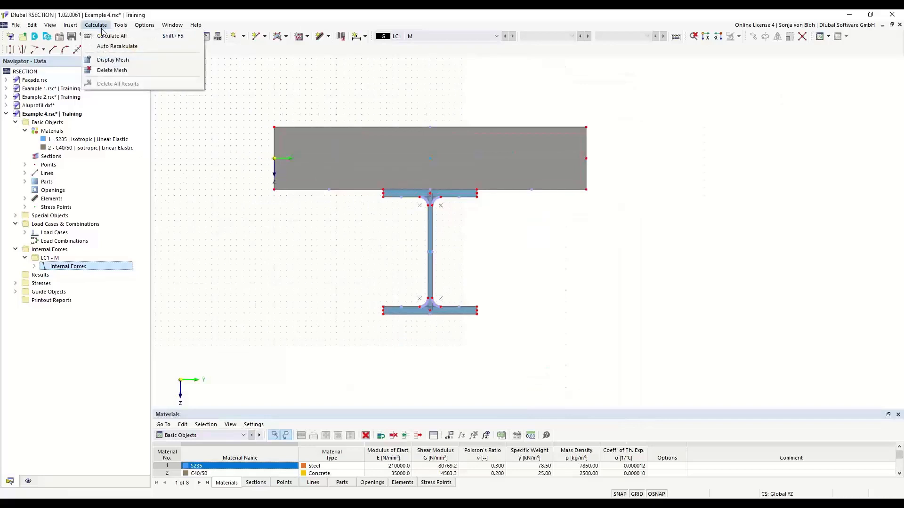
click(105, 36)
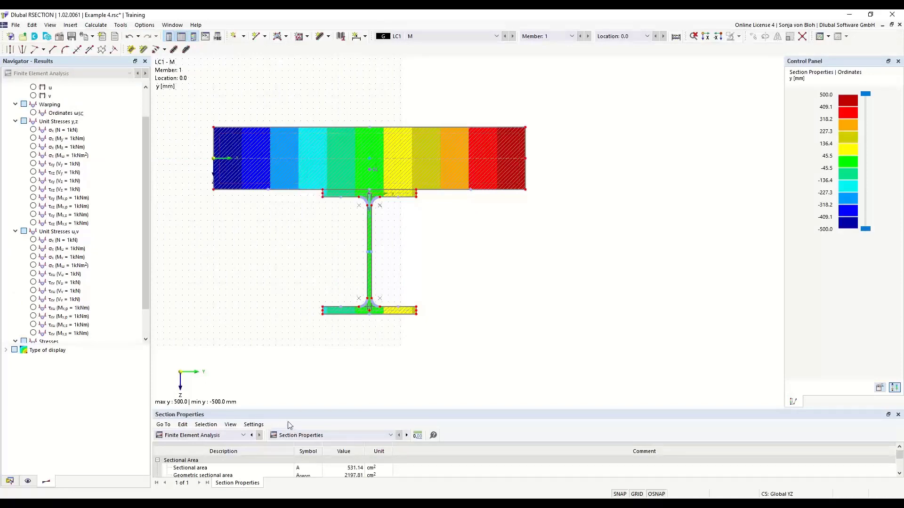
drag(292, 410, 308, 304)
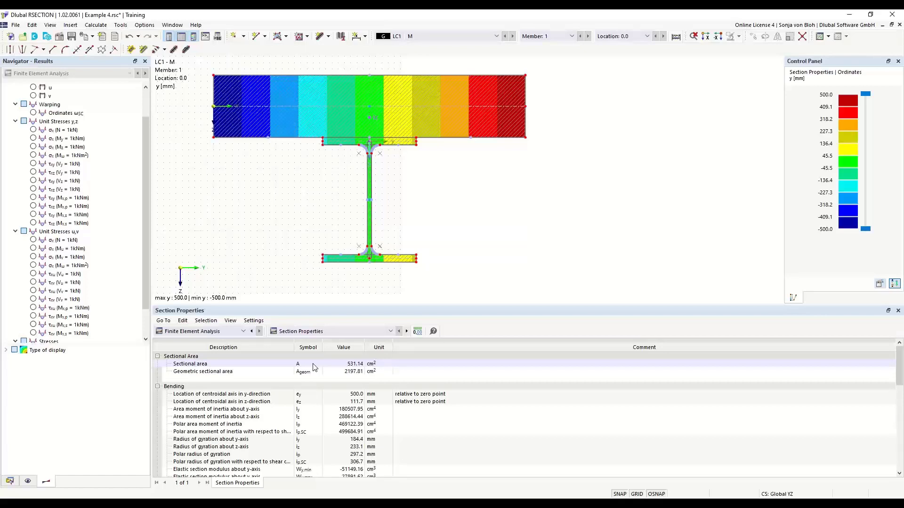
click(9, 480)
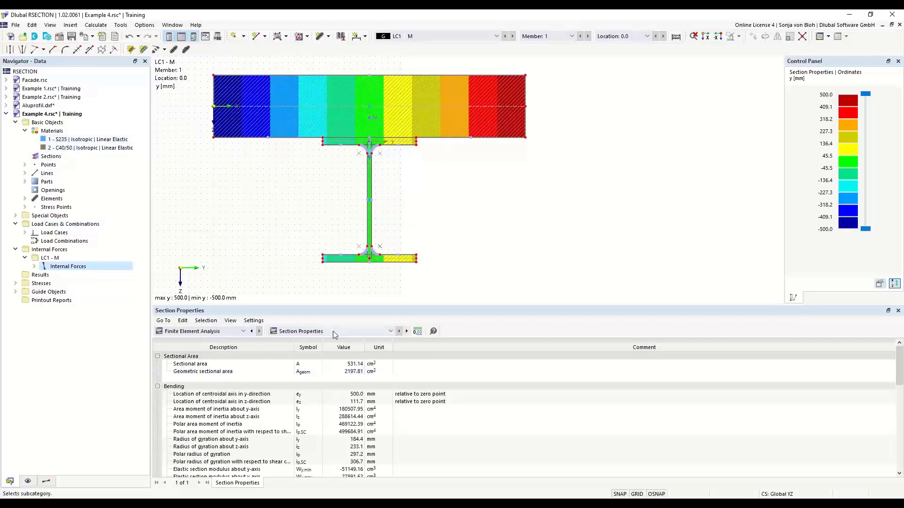
click(307, 372)
Step: Save Example 4 in RSECTION and start a new section in RFEM
click(72, 37)
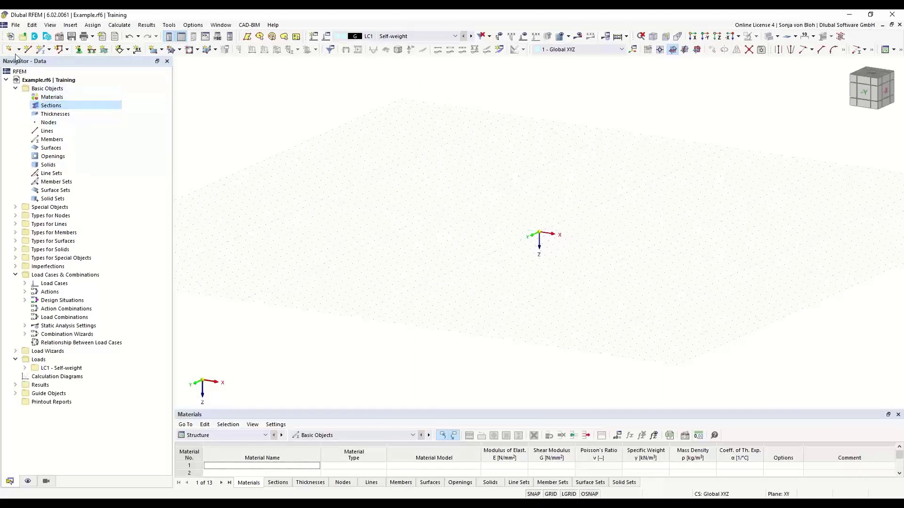
right_click(59, 107)
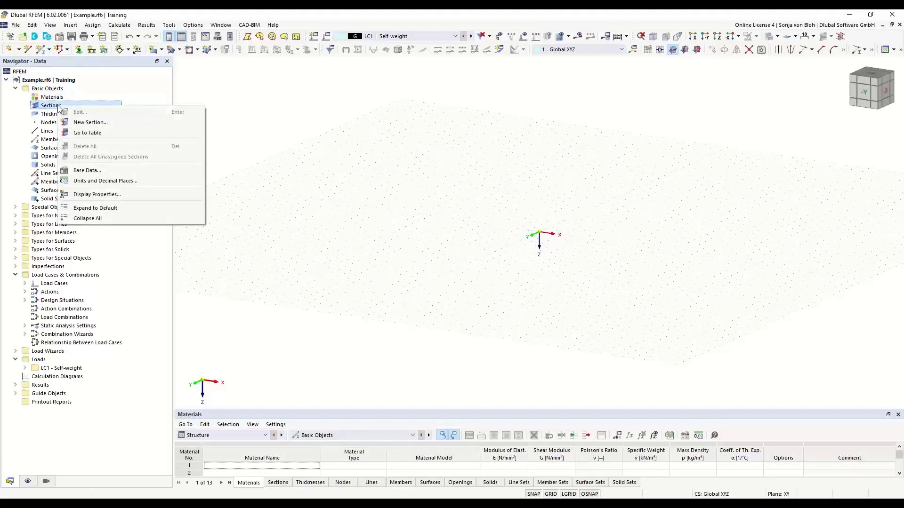
click(90, 122)
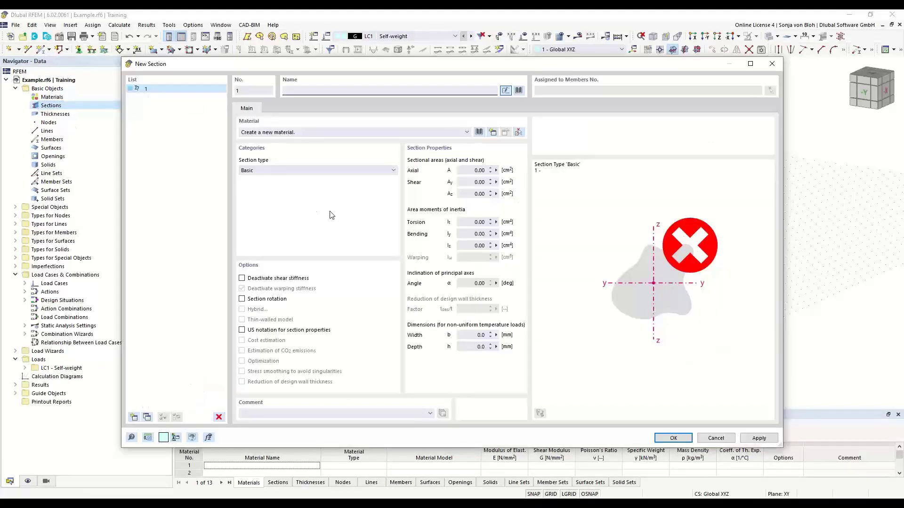
Step: Import Example 4.rsc from RSECTION as a hybrid section and show its part materials
click(518, 90)
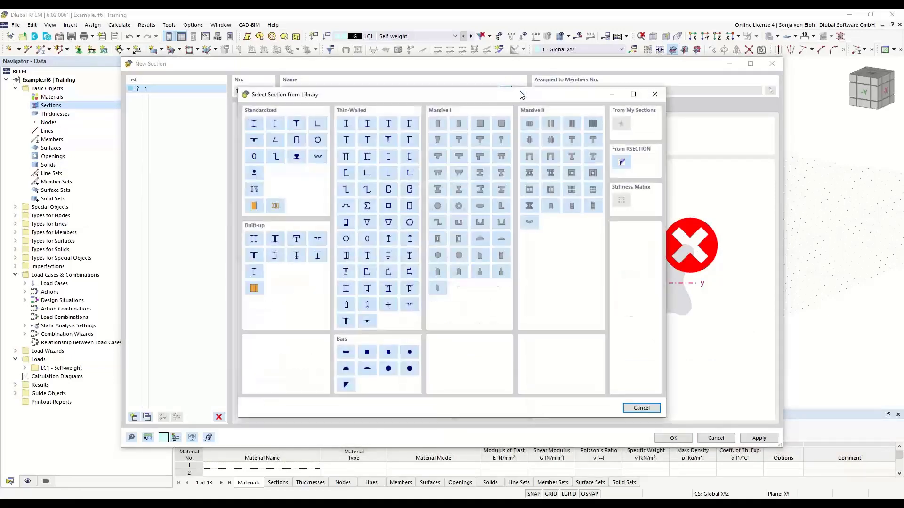
click(622, 162)
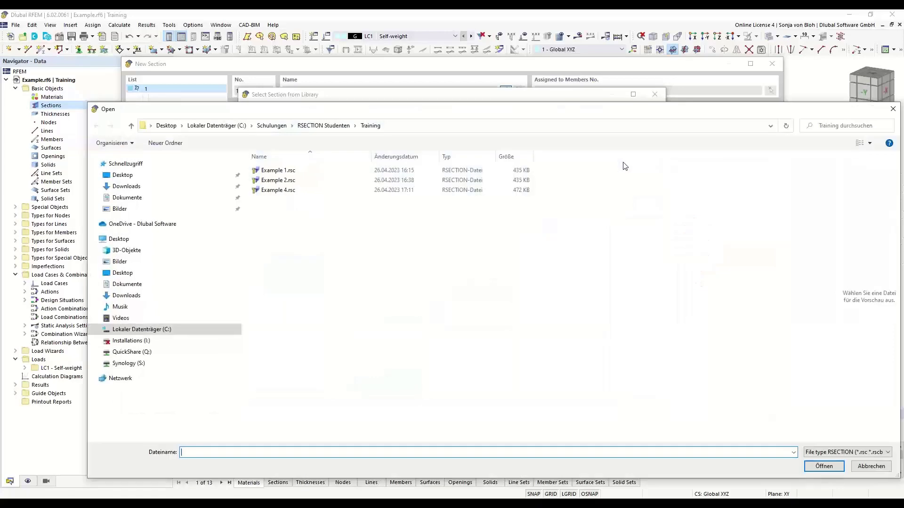
click(272, 191)
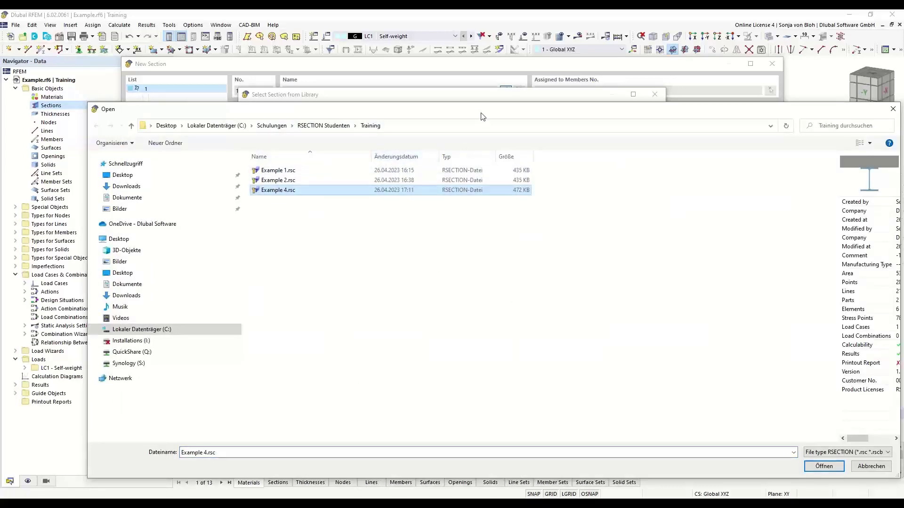
drag(483, 116, 399, 85)
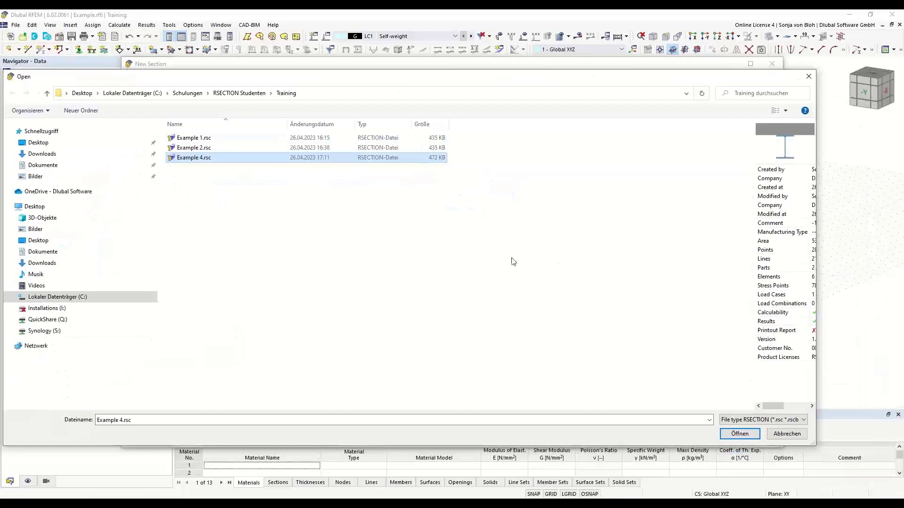
click(750, 433)
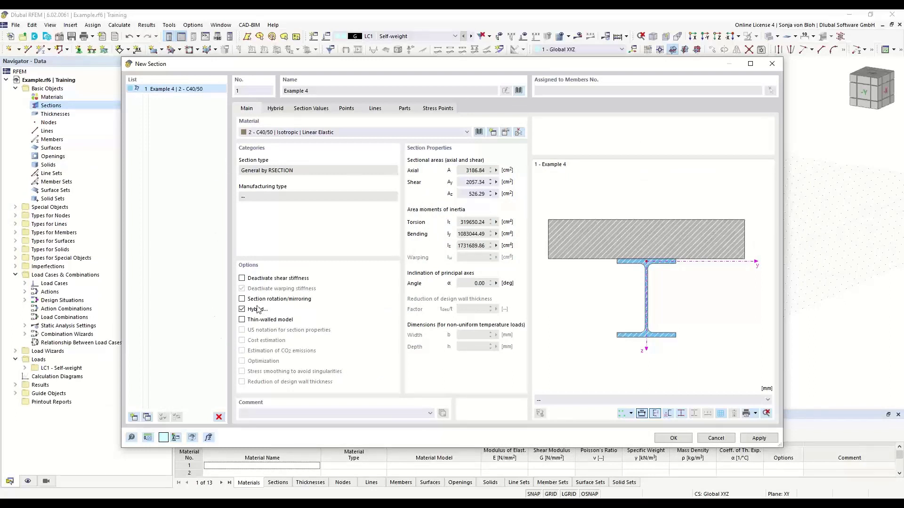
click(241, 308)
click(277, 109)
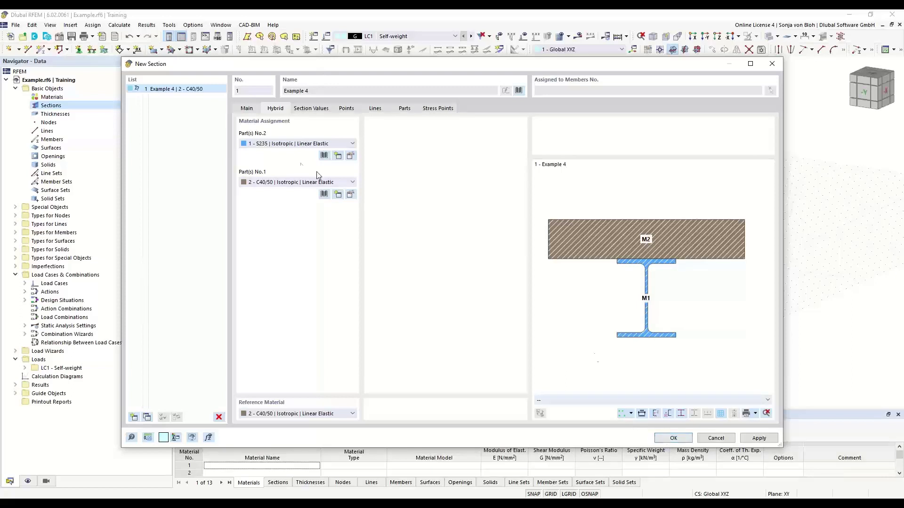
Step: Assign C40/50 to parts 2 and 1 of Example 4 and edit that material
click(352, 144)
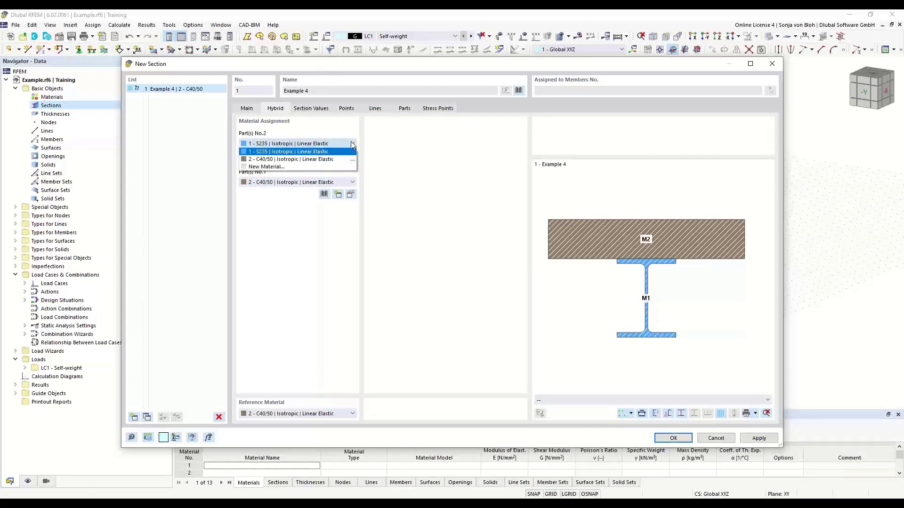
click(321, 158)
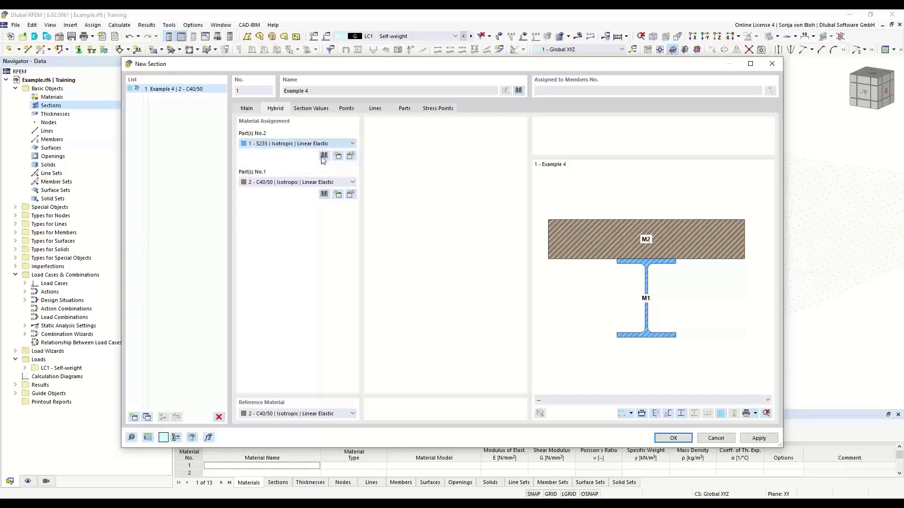
click(317, 183)
click(314, 187)
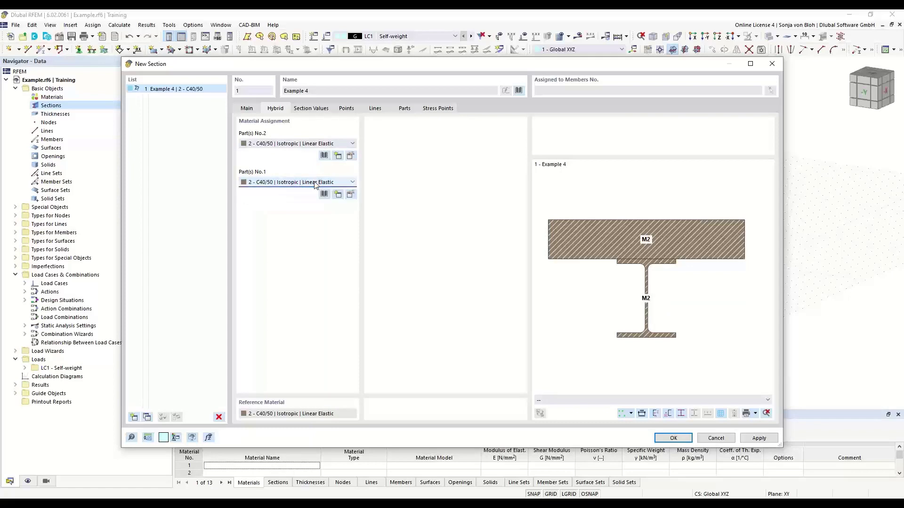
click(352, 196)
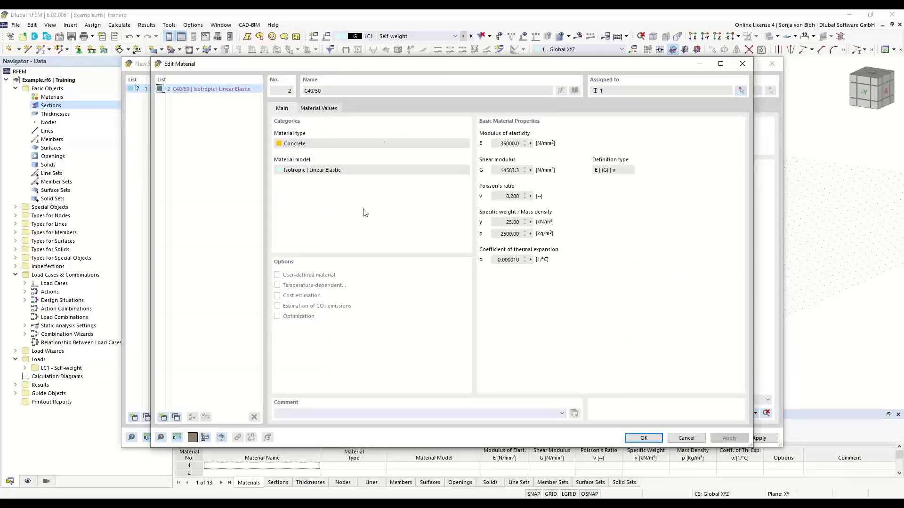
Step: Add steel S355N from the EN 10025-3 library as a new model material
click(163, 416)
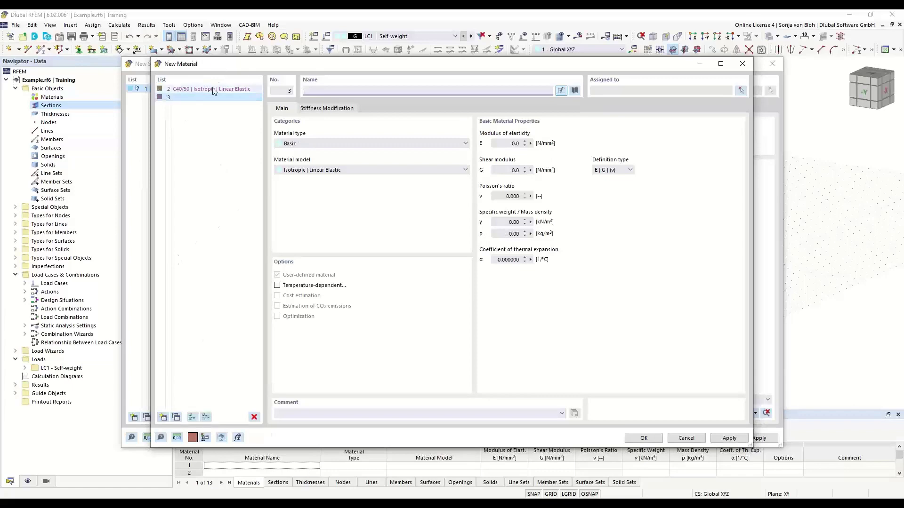
click(574, 91)
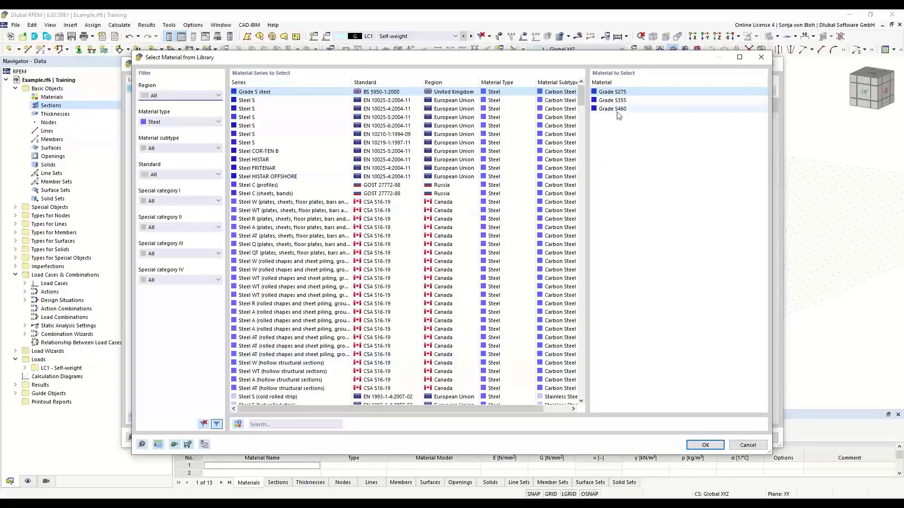
click(264, 425)
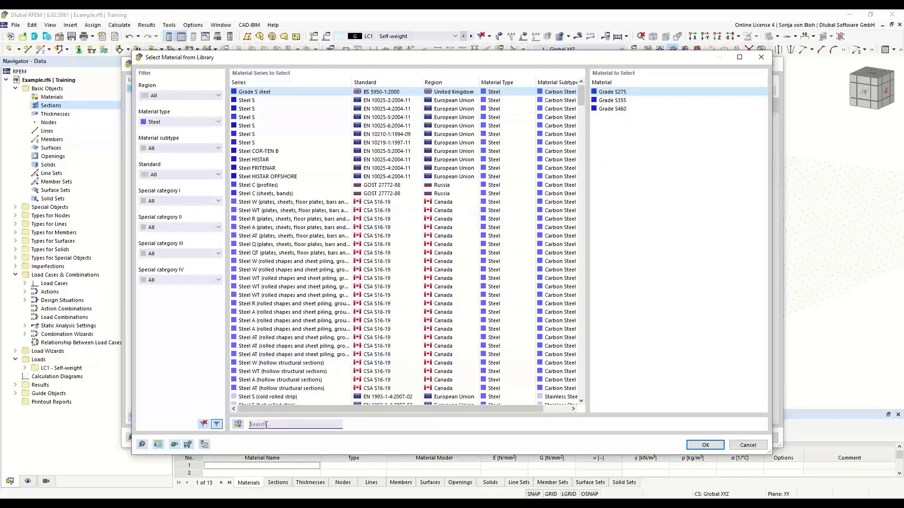
text(S355)
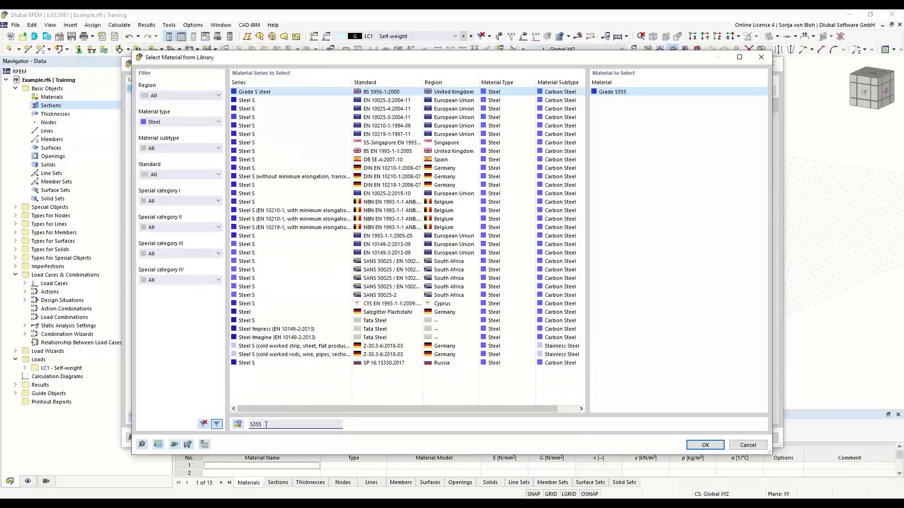
click(389, 101)
click(604, 93)
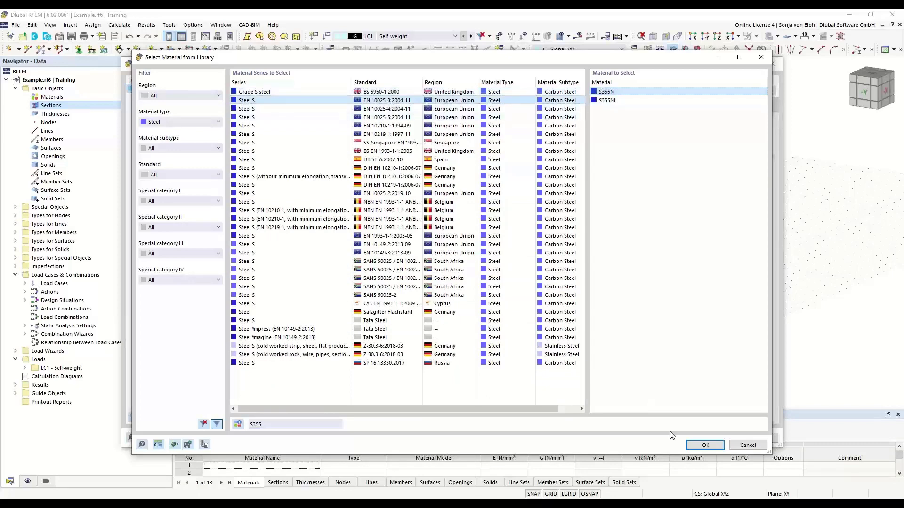
click(704, 445)
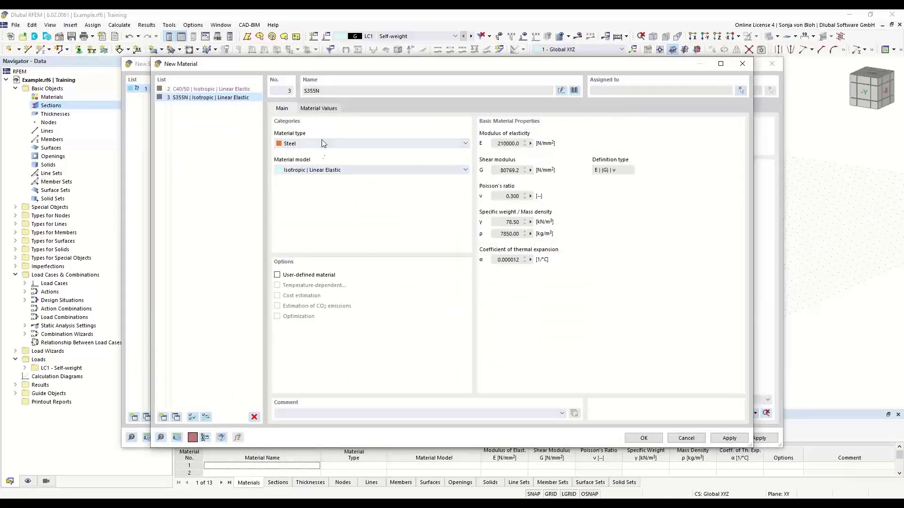
click(654, 437)
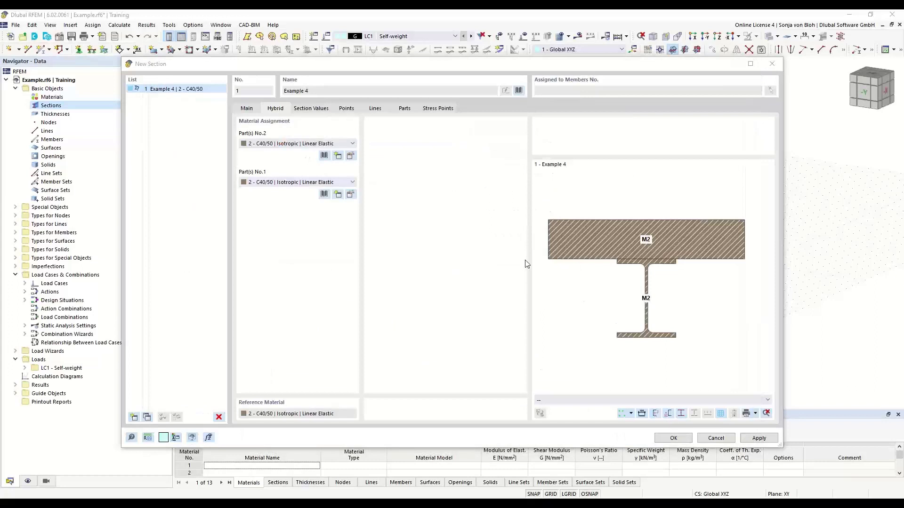
Step: Assign S355N to both section parts 1 and 2
click(352, 182)
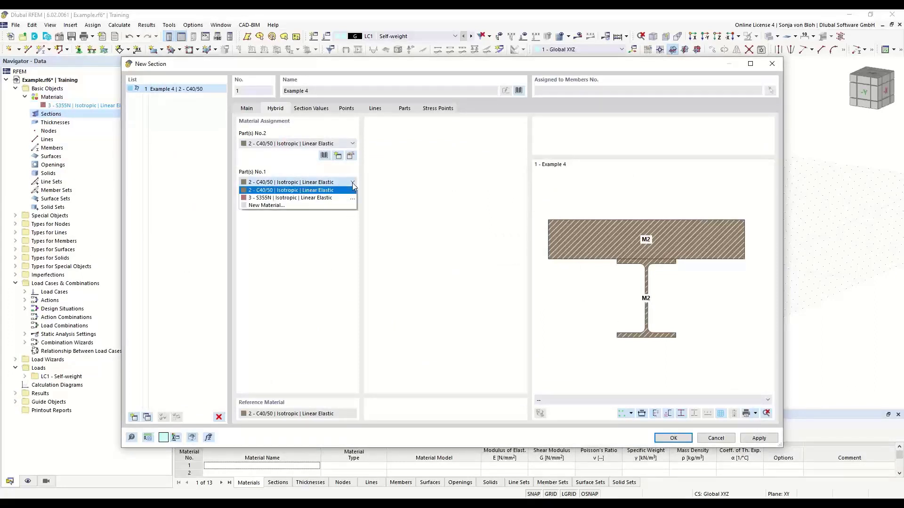
click(324, 197)
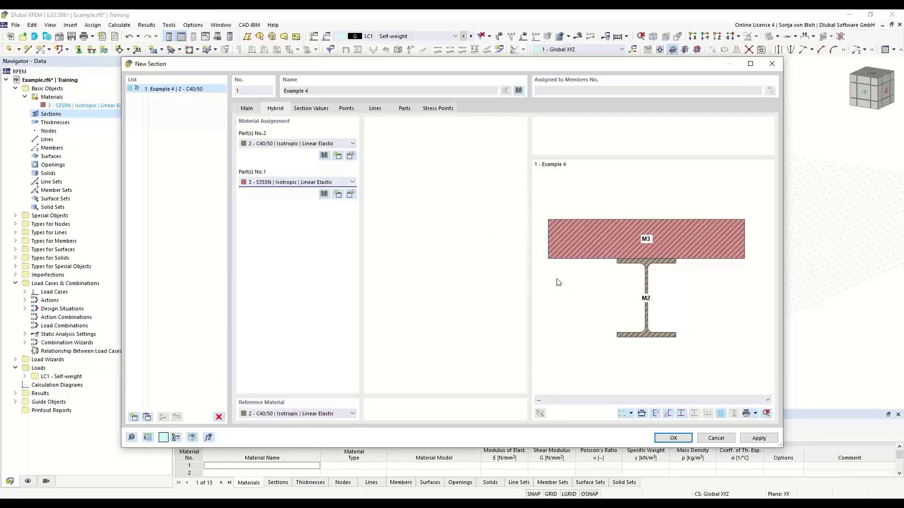
click(354, 144)
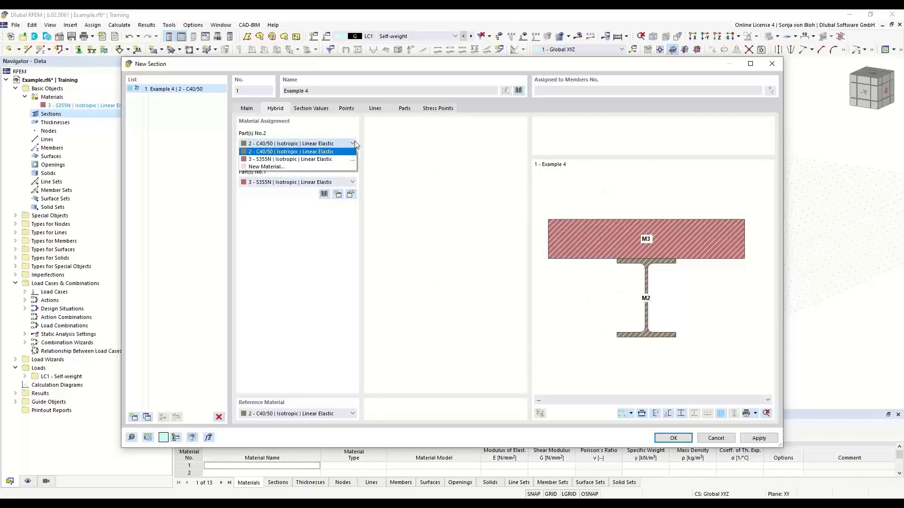
click(314, 160)
click(343, 182)
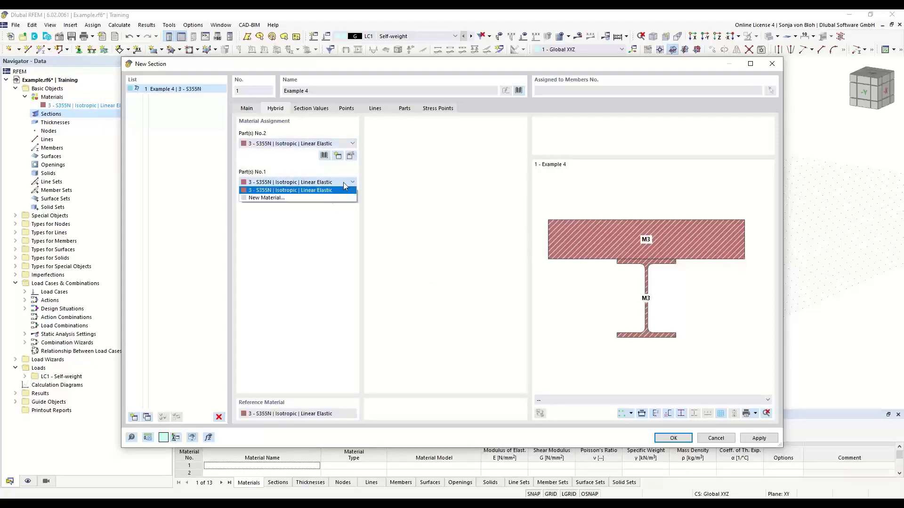
click(288, 198)
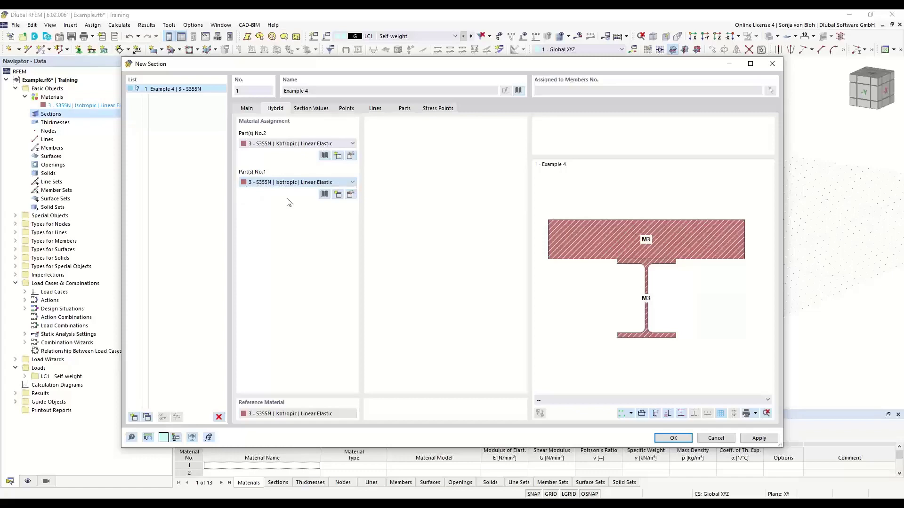
Step: Create new material 4, Grade S355, from the library for part 1
click(575, 91)
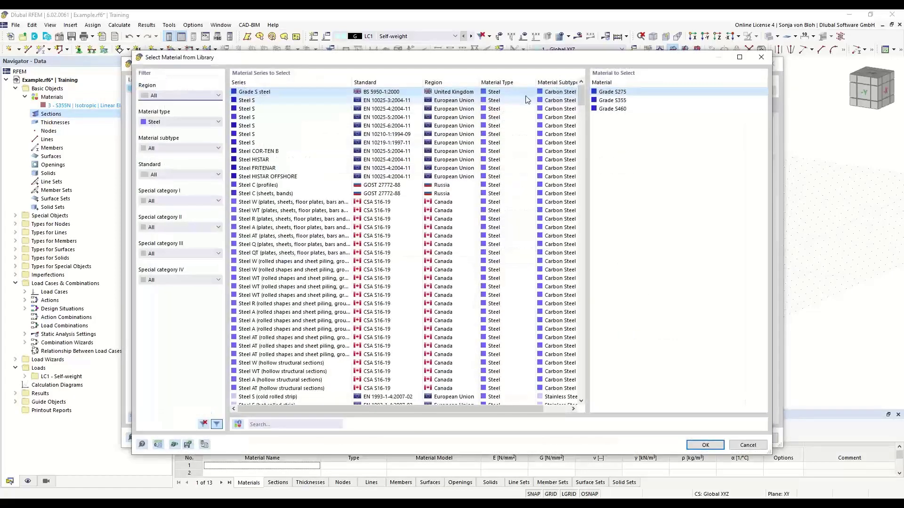
double_click(608, 100)
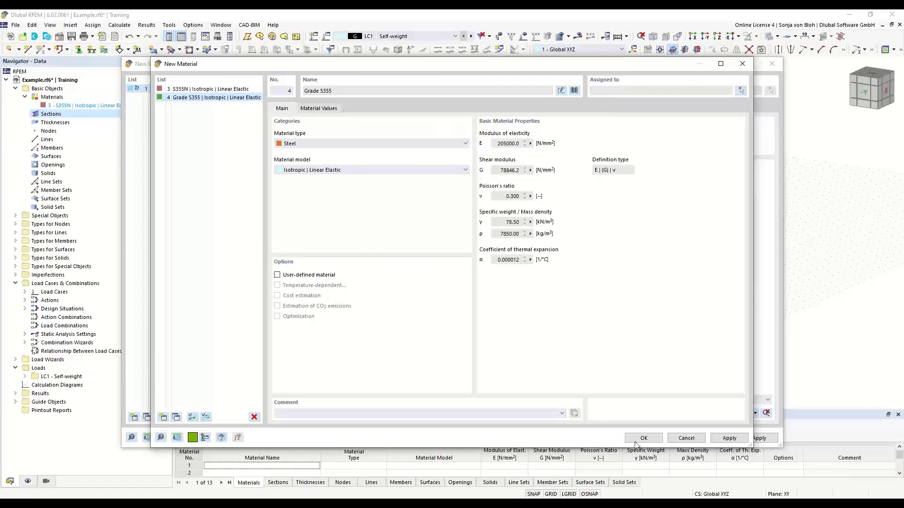
click(643, 438)
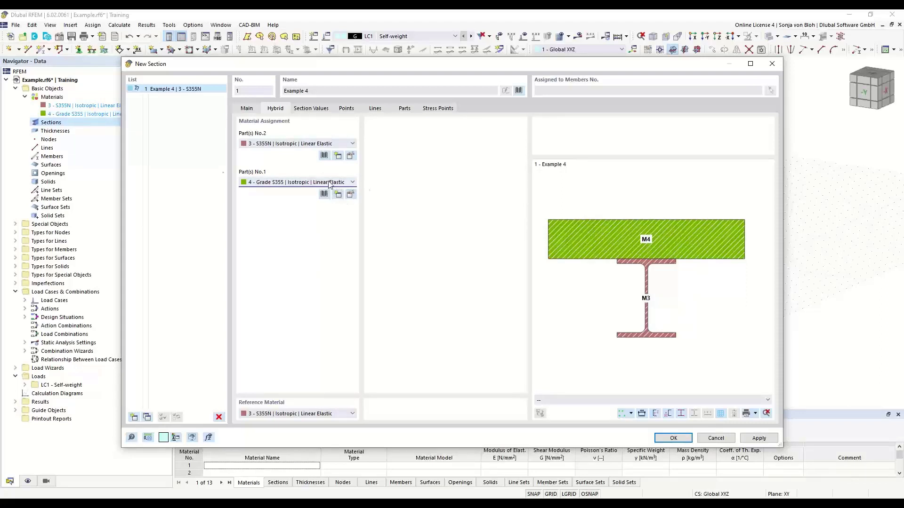
Step: Replace material 4 with C35/45 concrete using the library's Concrete material-type filter
click(350, 195)
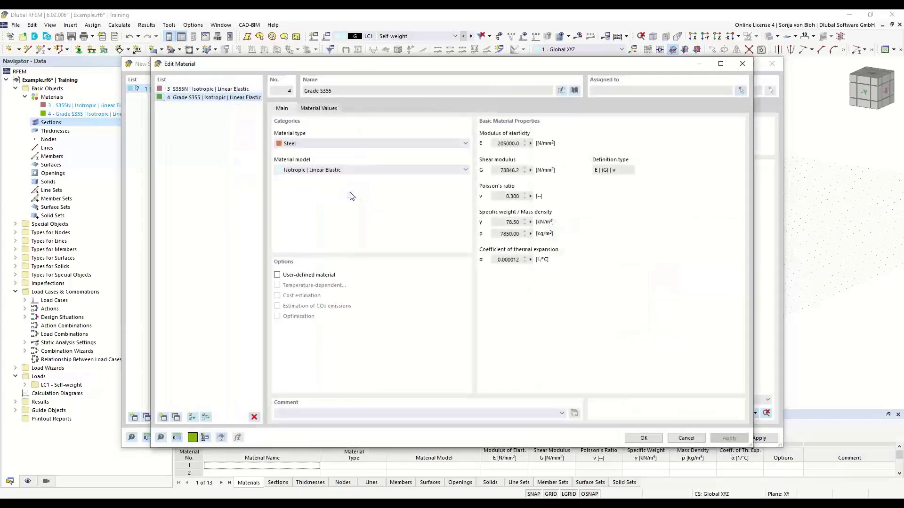
click(574, 91)
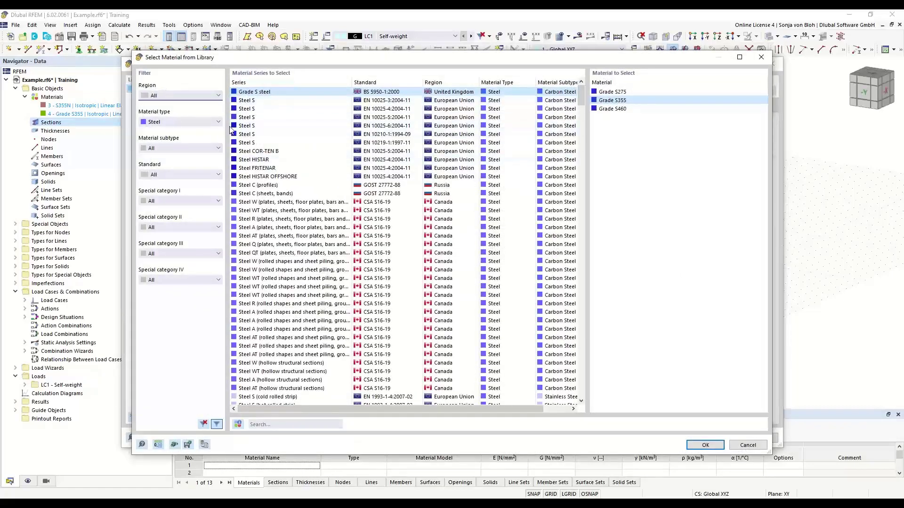
click(213, 121)
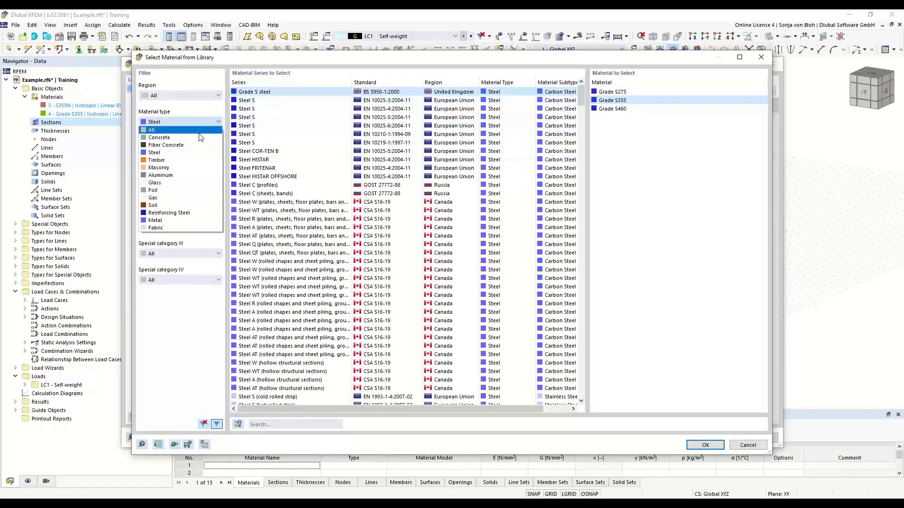
click(200, 137)
click(606, 134)
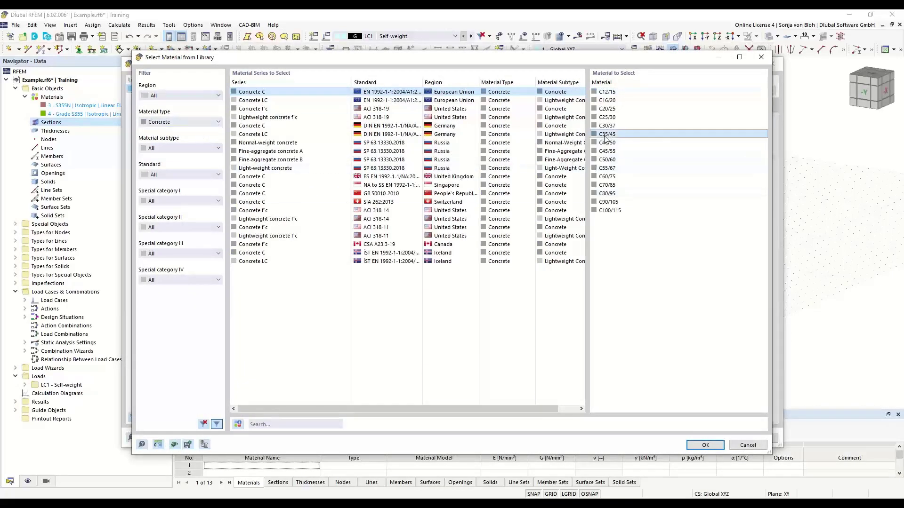
click(705, 445)
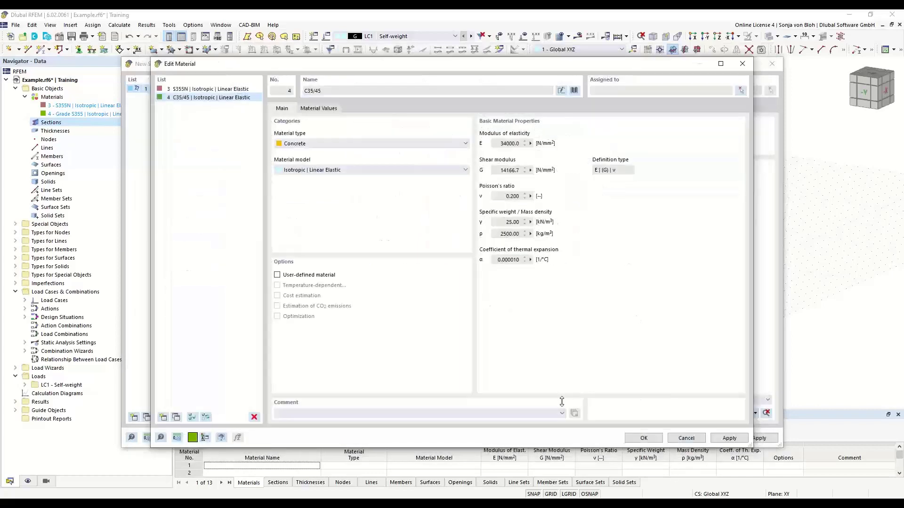
click(644, 438)
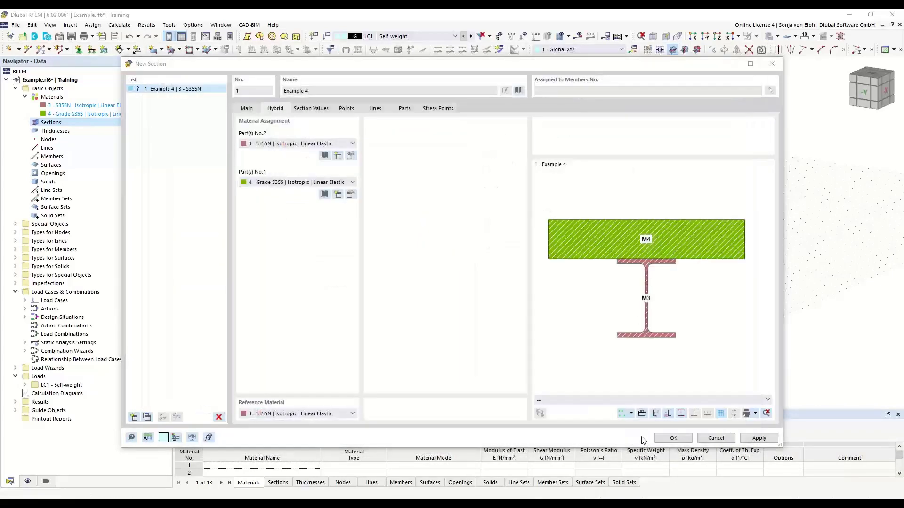
Step: Save section Example 4 and set up a new single member using it
click(675, 438)
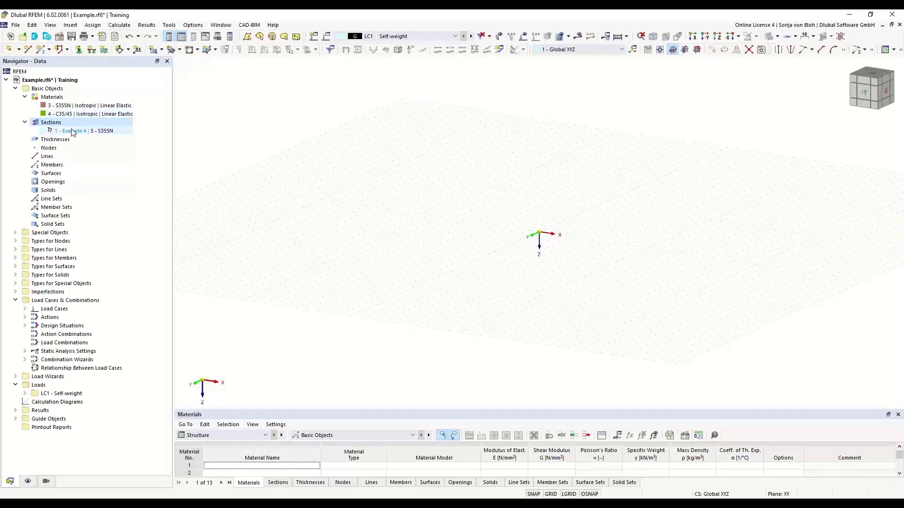
click(42, 49)
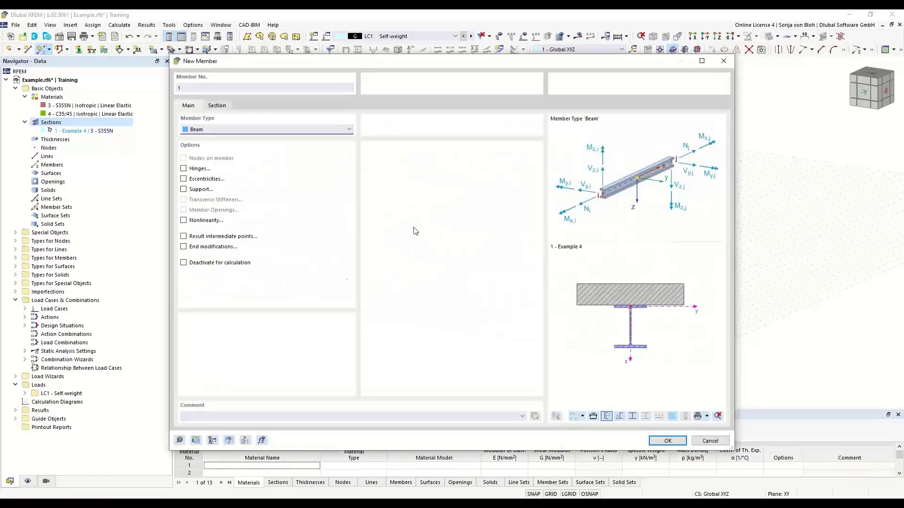
click(217, 105)
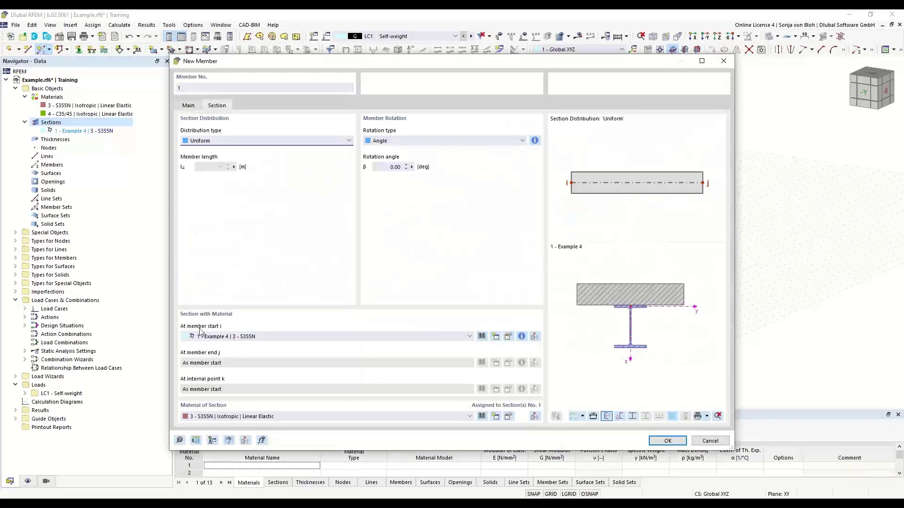
click(668, 440)
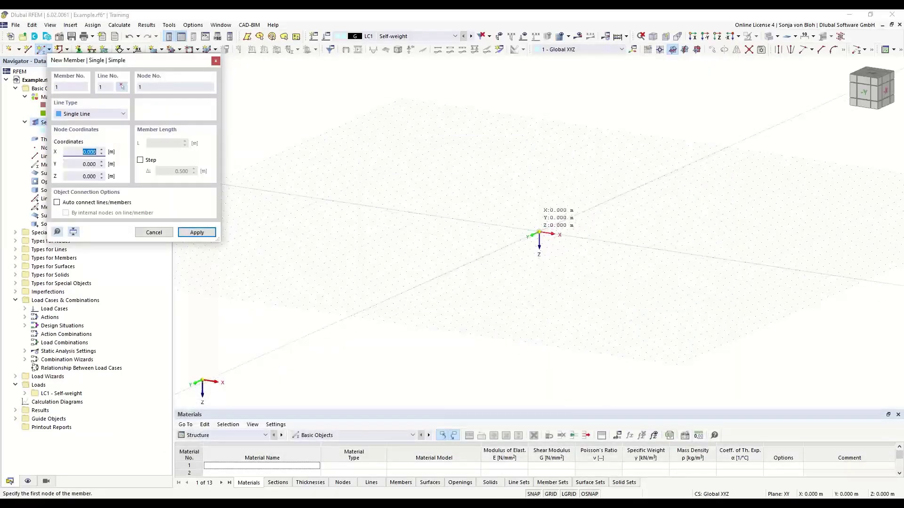
Step: Draw the member from the origin to X 4.000 m
click(539, 234)
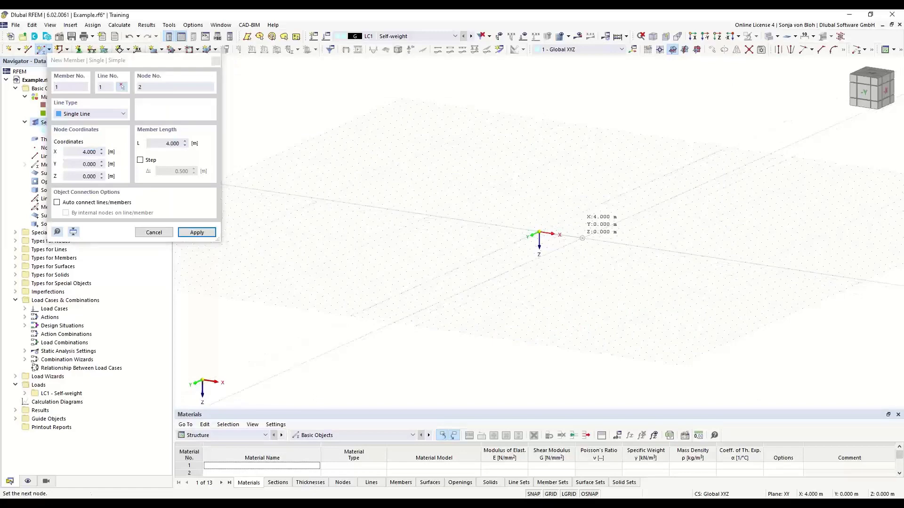
click(583, 238)
scroll(581, 233, up, 5)
Step: End member placement and orbit the view around the 4 m composite beam
key(Escape)
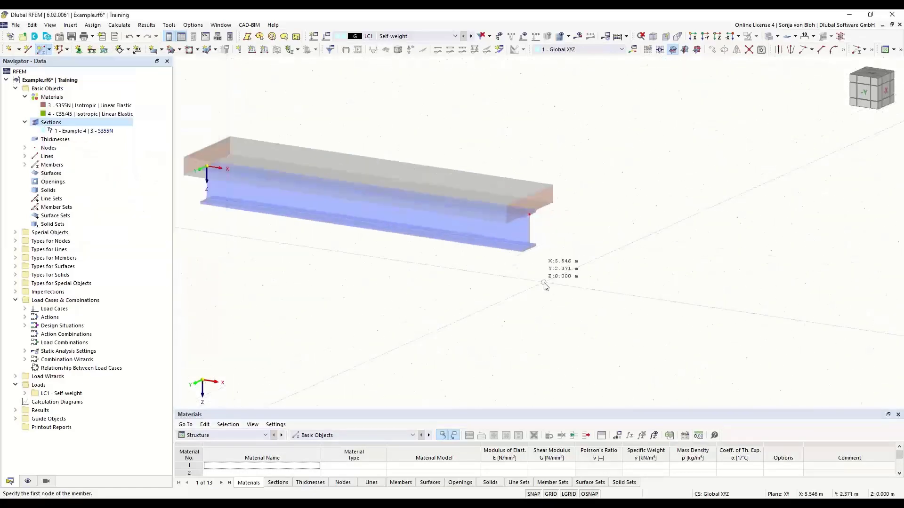
ctrl+middle_drag(576, 322, 514, 317)
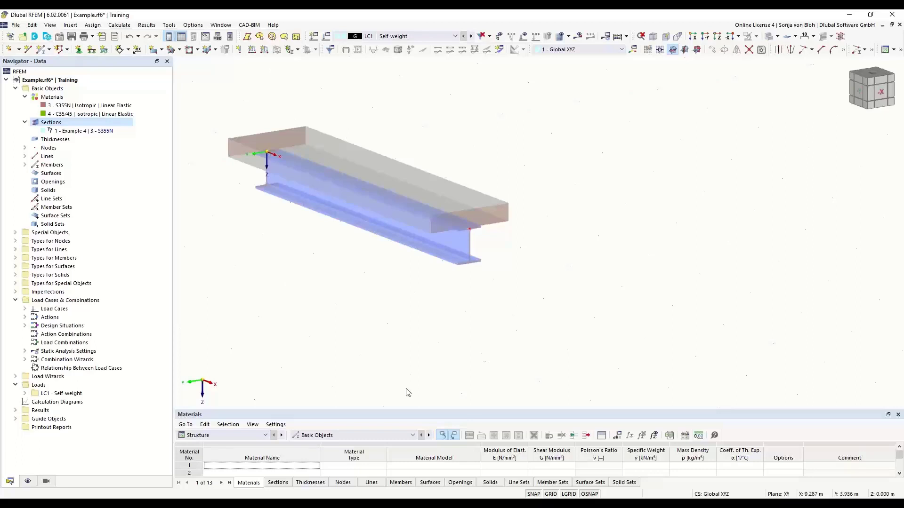
click(111, 495)
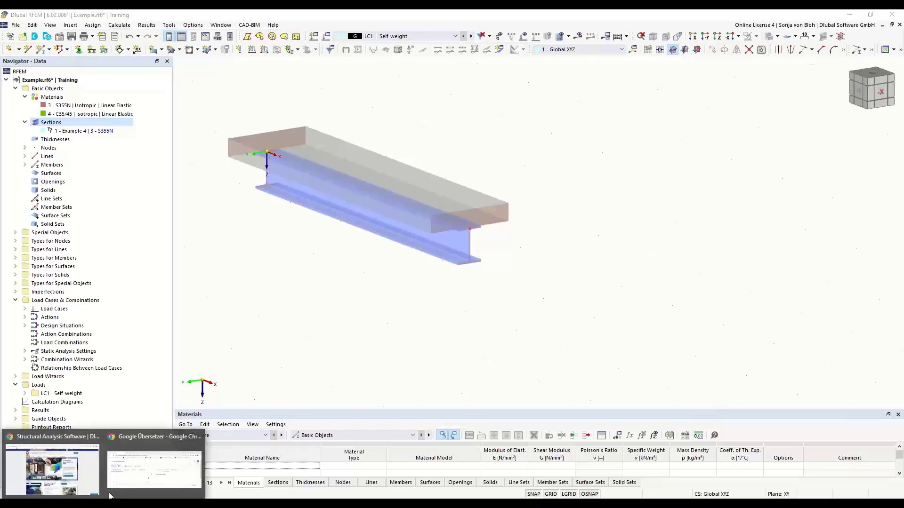
Step: On the Dlubal website, open Education > Knowledge Base in a new tab, then the FAQ page
click(55, 464)
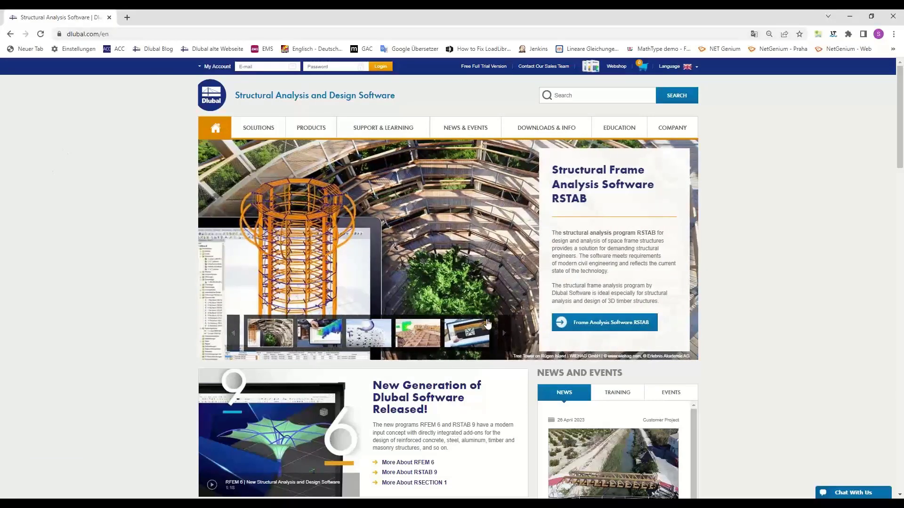
mouse_move(618, 135)
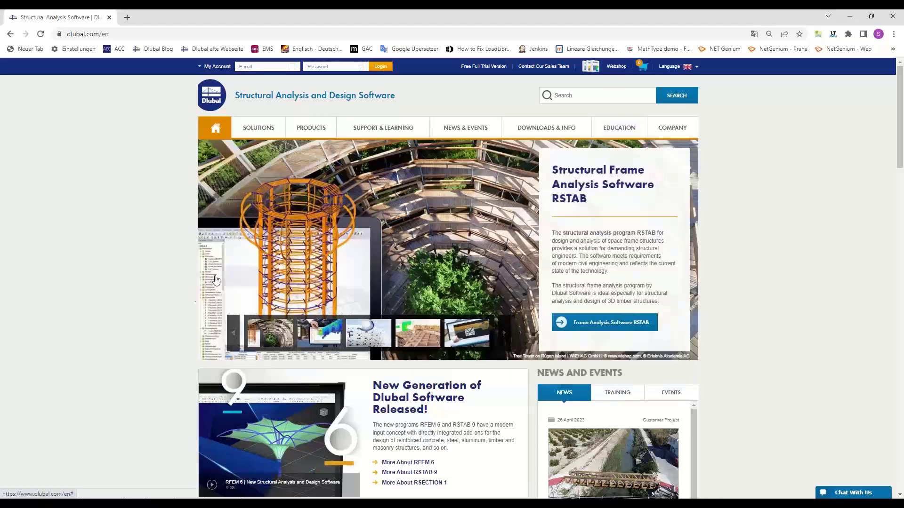
mouse_move(677, 131)
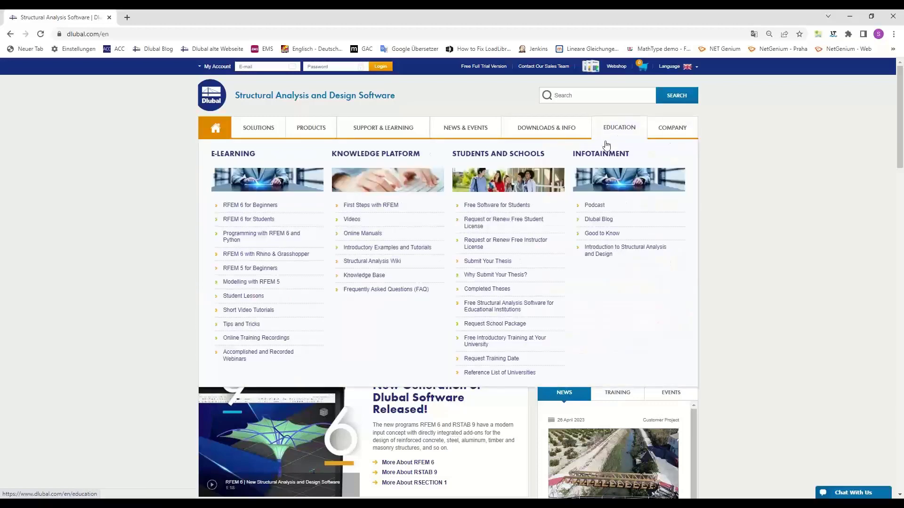
click(377, 277)
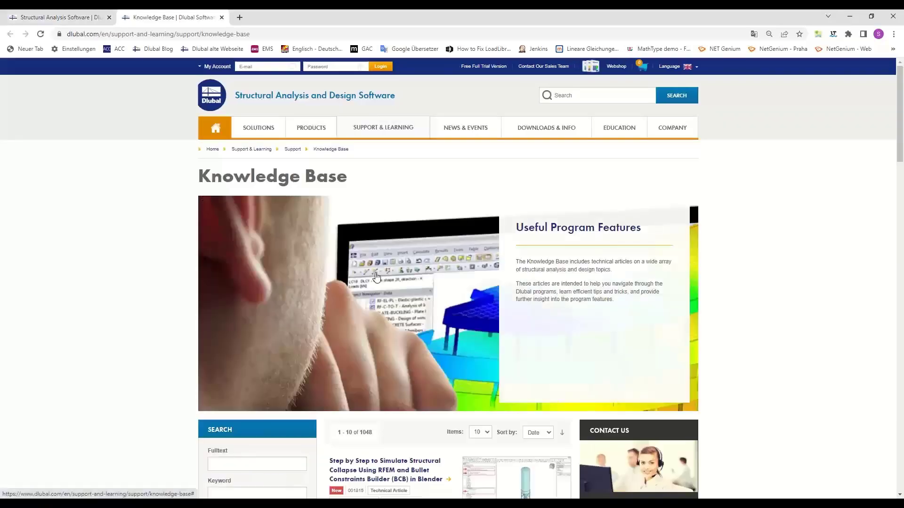
mouse_move(396, 135)
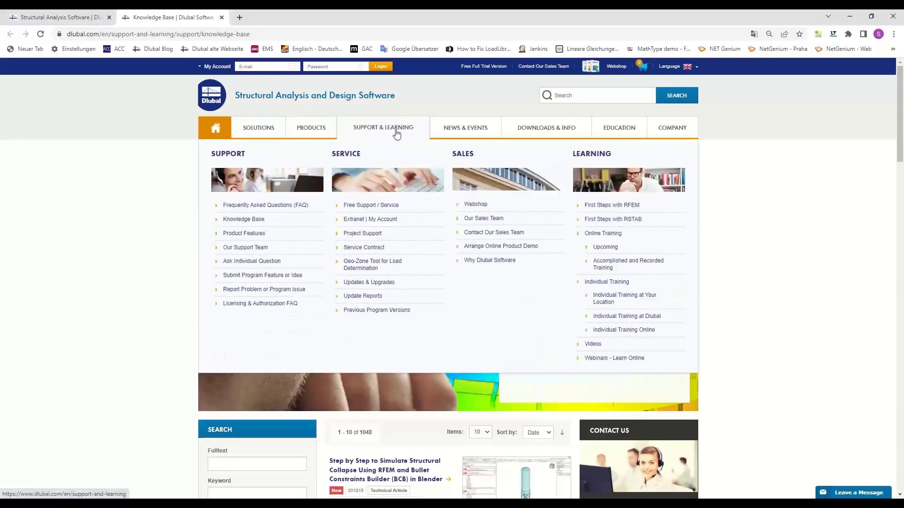
click(263, 210)
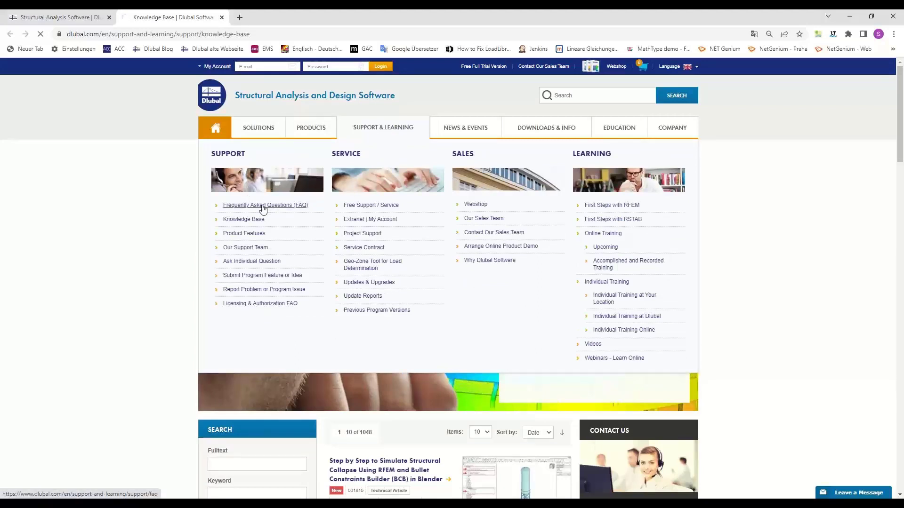